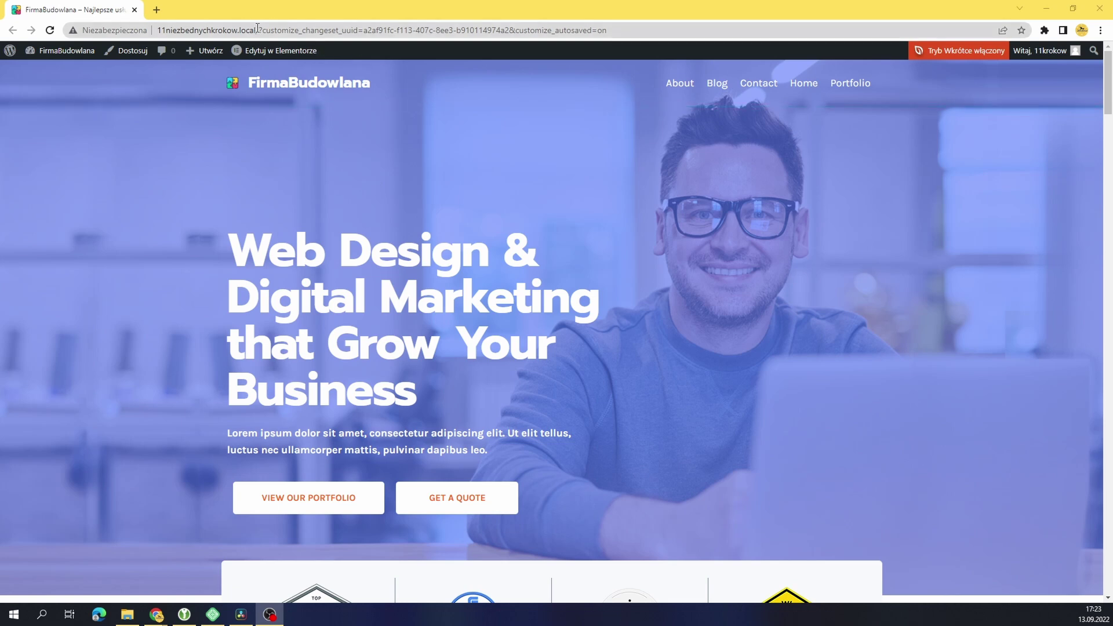
Look over the FirmaBudowlana homepage, then bring up the 11niezbednychkrokow site's front page with Hello world!
{"action": "left_click_drag", "start_coordinate": [258, 28], "coordinate": [158, 30]}
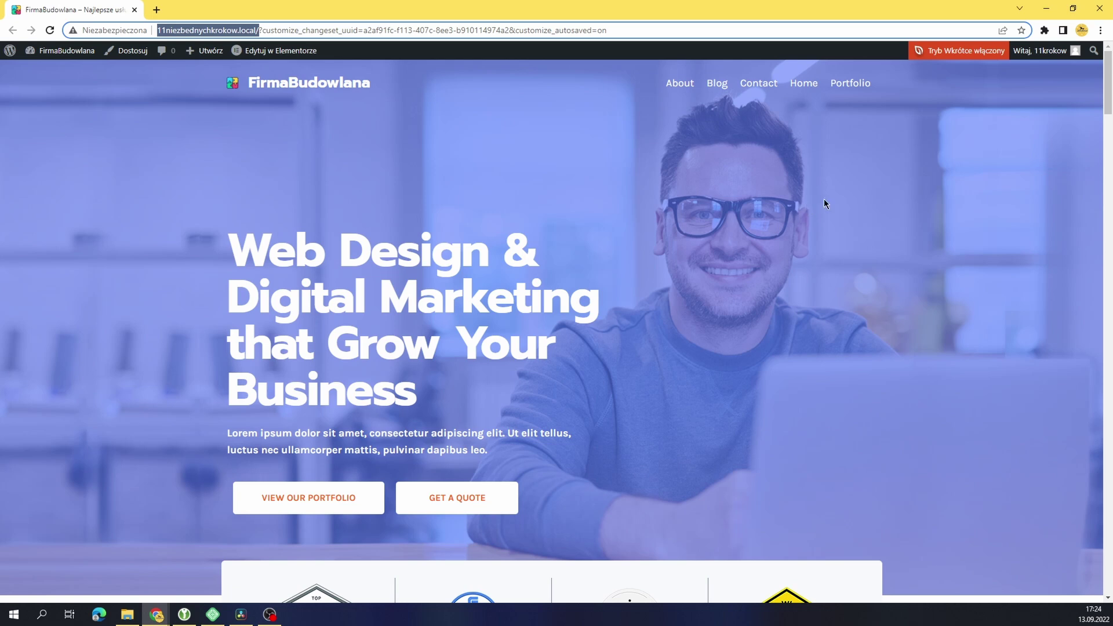
{"action": "left_click_drag", "start_coordinate": [1107, 90], "coordinate": [1076, 504]}
{"action": "scroll", "coordinate": [1075, 522], "scroll_direction": "down", "scroll_amount": 9}
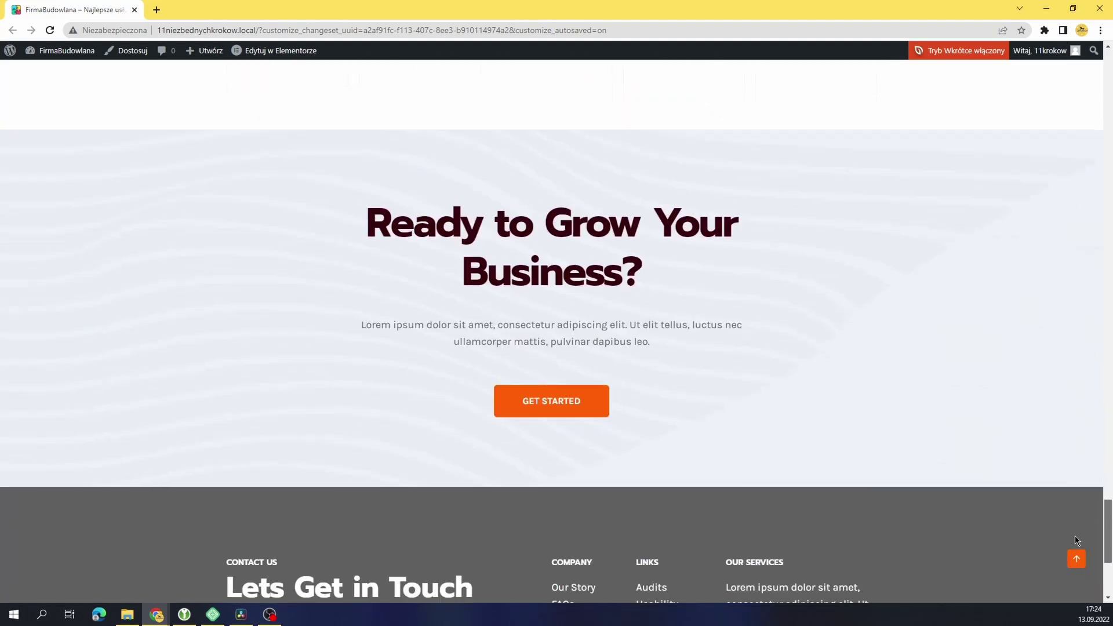
{"action": "left_click", "coordinate": [1076, 560]}
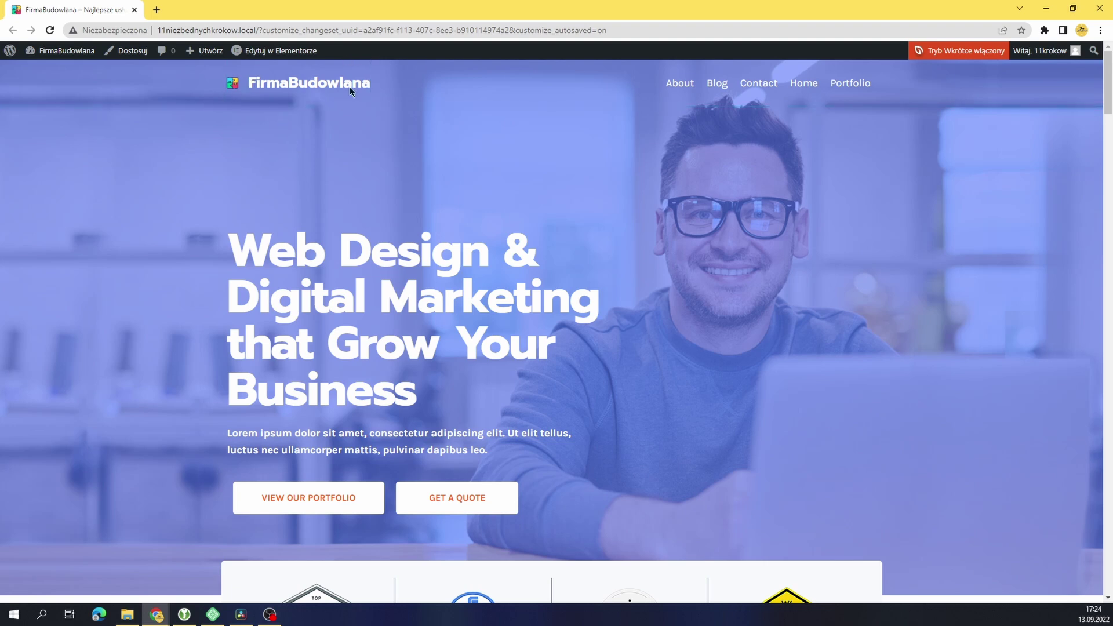
{"action": "scroll", "coordinate": [553, 446], "scroll_direction": "down", "scroll_amount": 6}
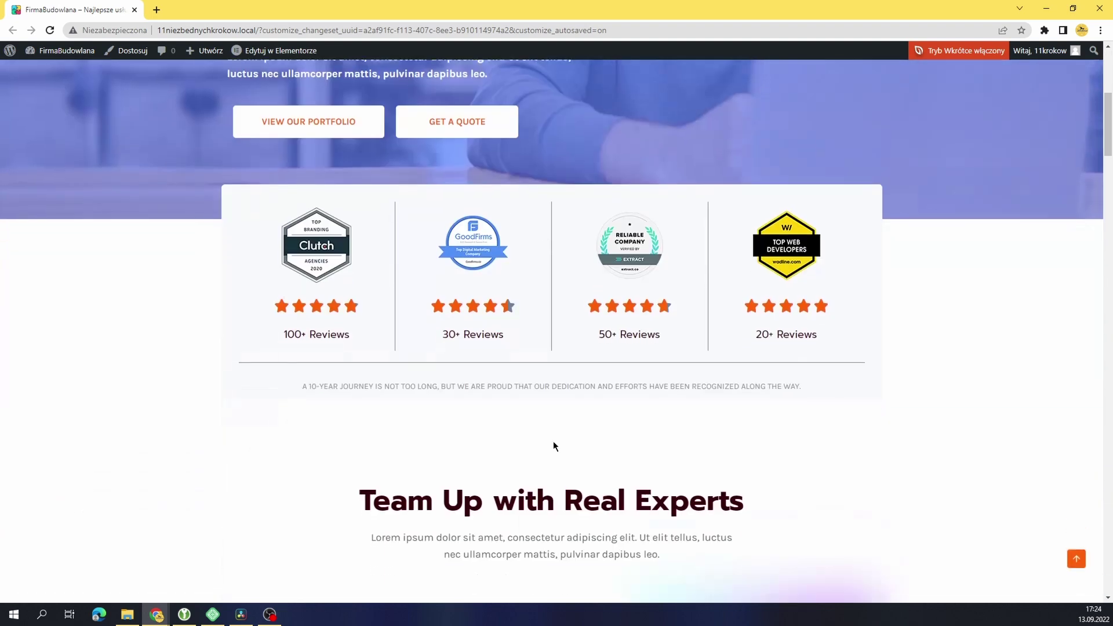
{"action": "scroll", "coordinate": [552, 307], "scroll_direction": "up", "scroll_amount": 6}
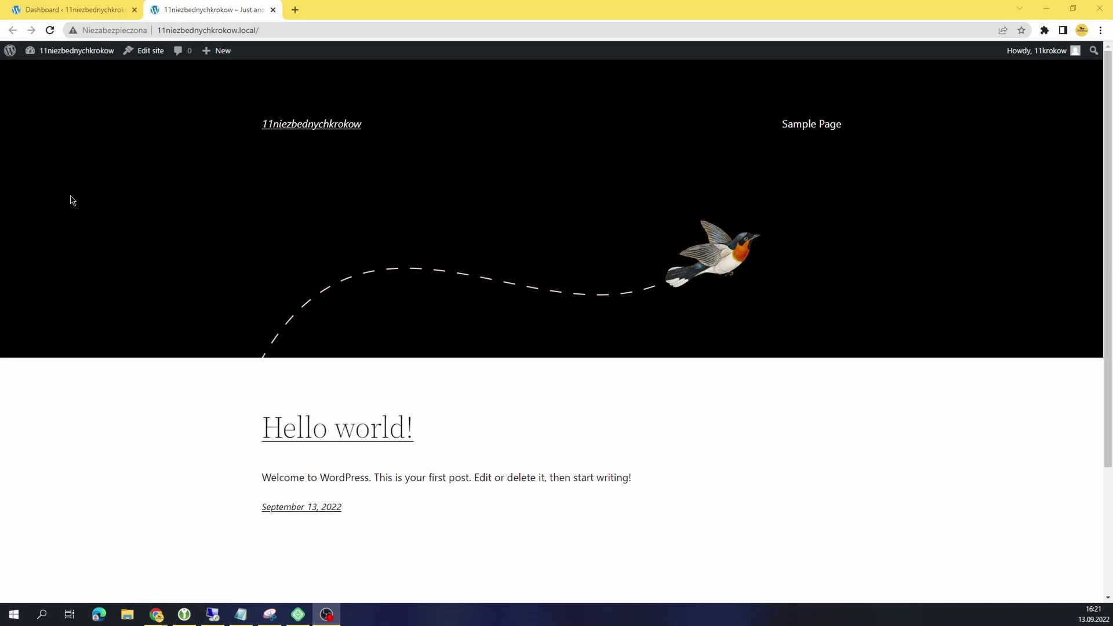
Search the plugin directory for 'seed prod', then install and activate the SeedProd website builder.
{"action": "left_click", "coordinate": [74, 50]}
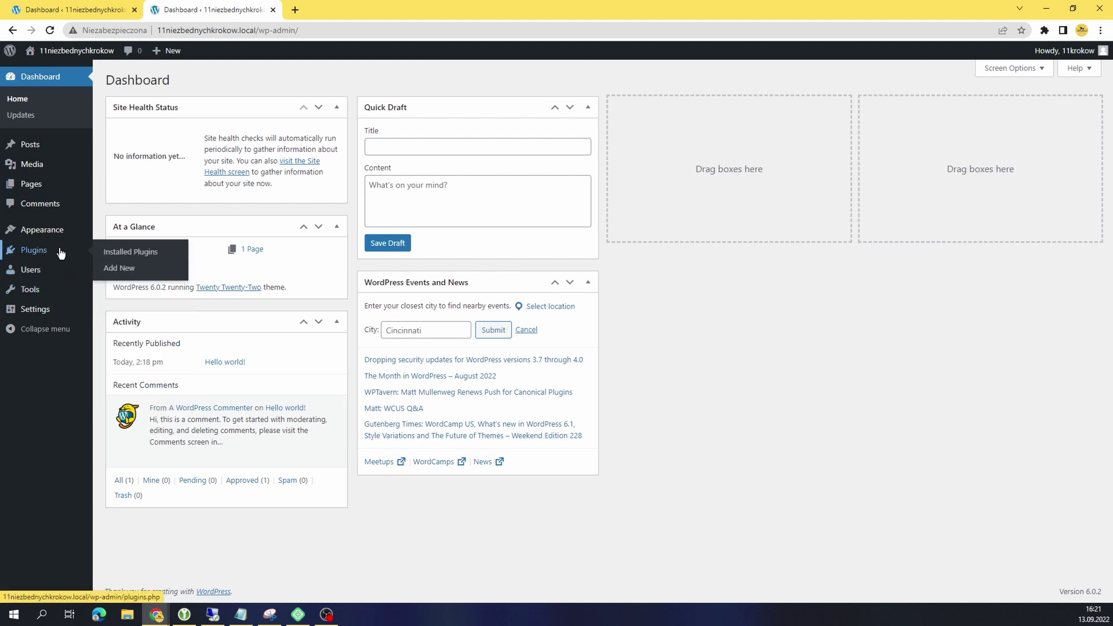
{"action": "left_click", "coordinate": [120, 274]}
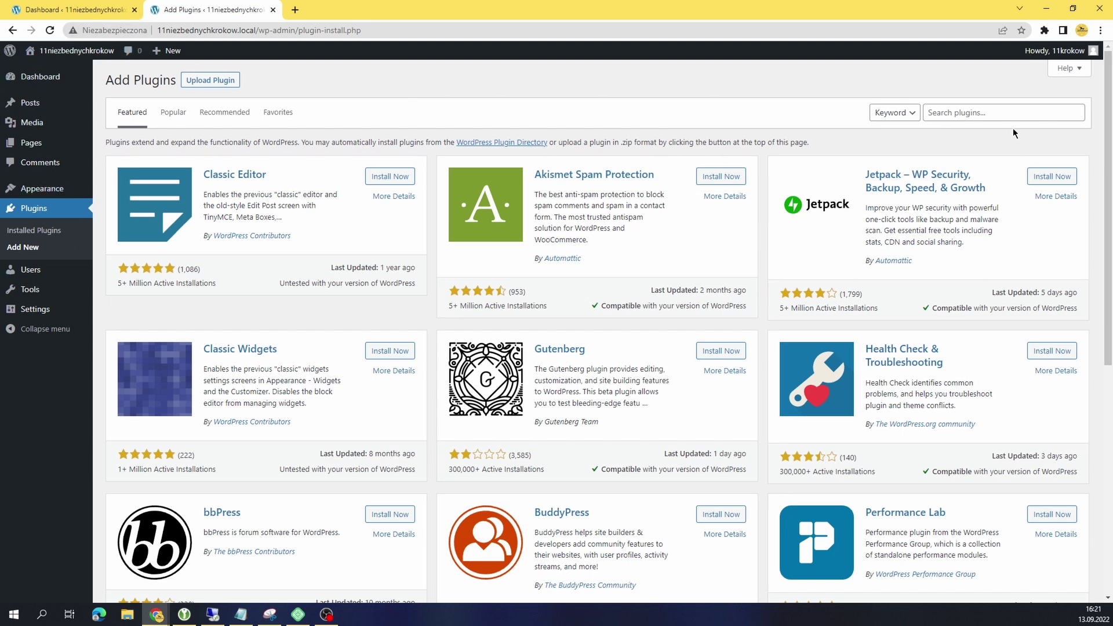
{"action": "left_click", "coordinate": [1003, 113]}
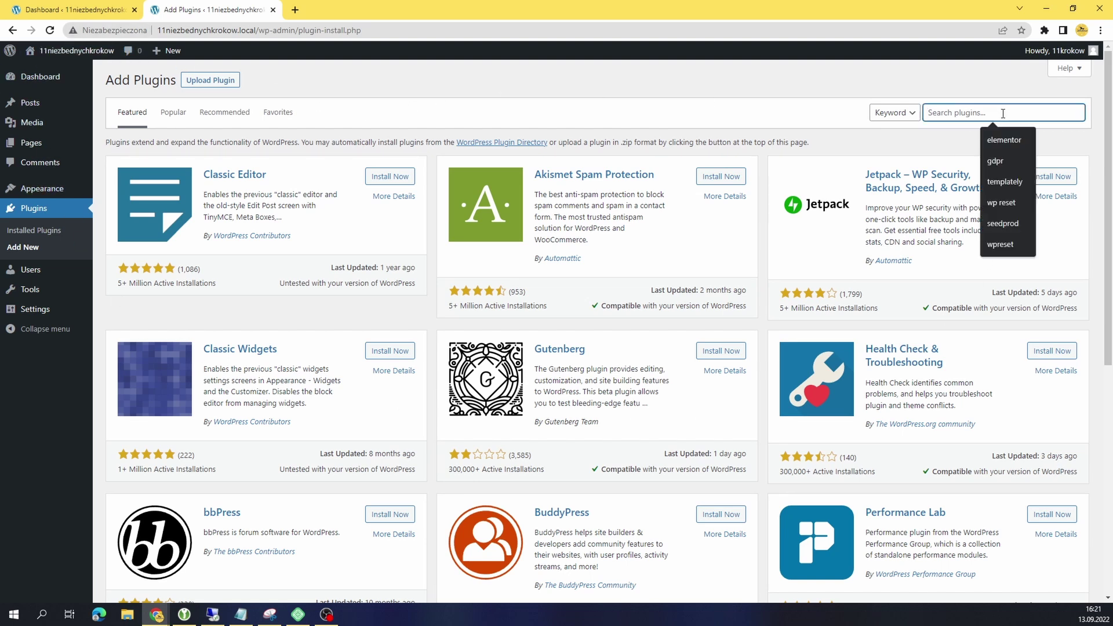
{"action": "type", "text": "seed pro"}
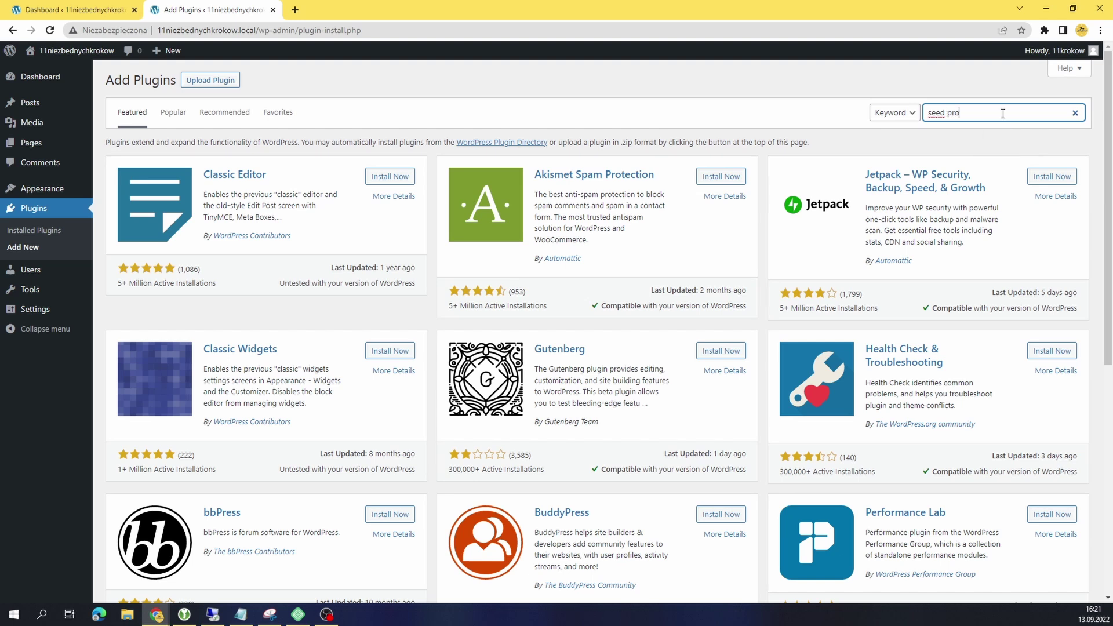
{"action": "type", "text": "o"}
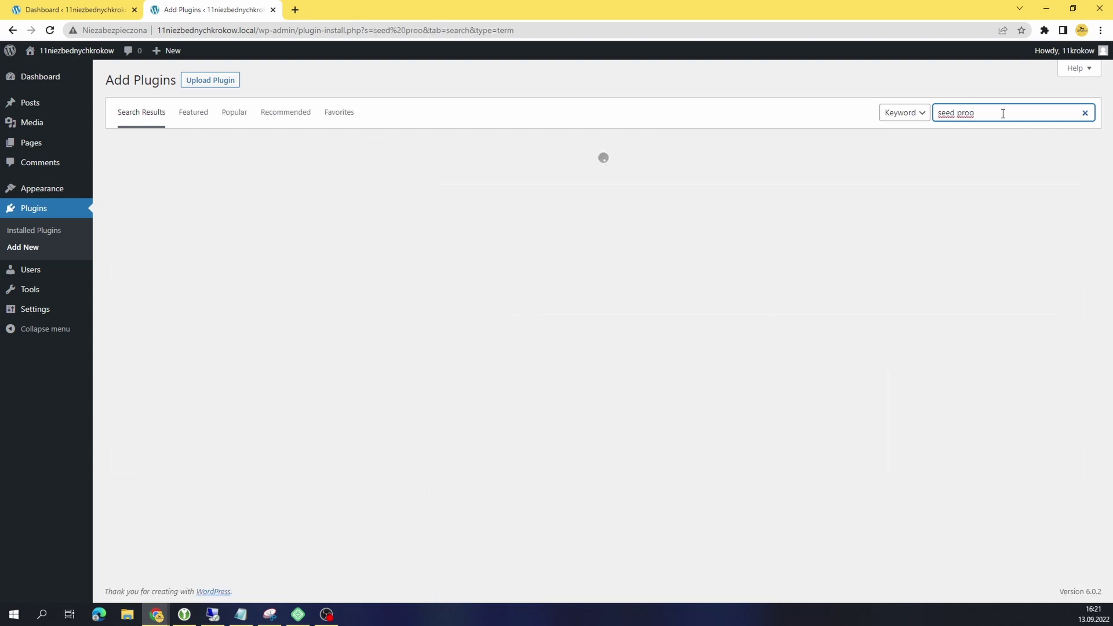
{"action": "key", "text": "BackSpace"}
{"action": "type", "text": "d"}
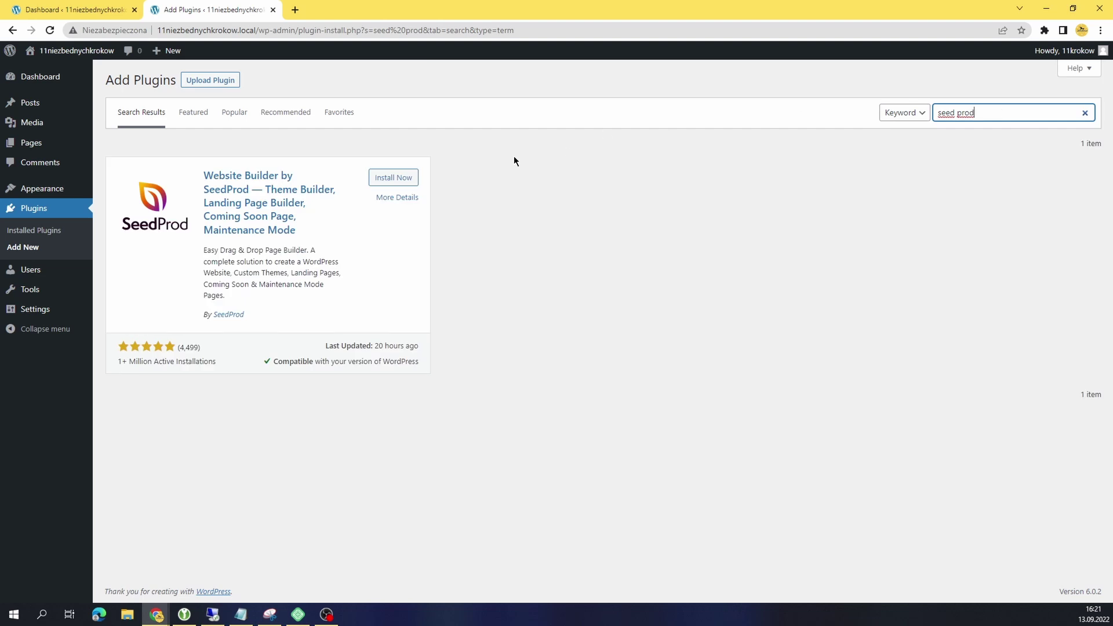
{"action": "left_click", "coordinate": [387, 177]}
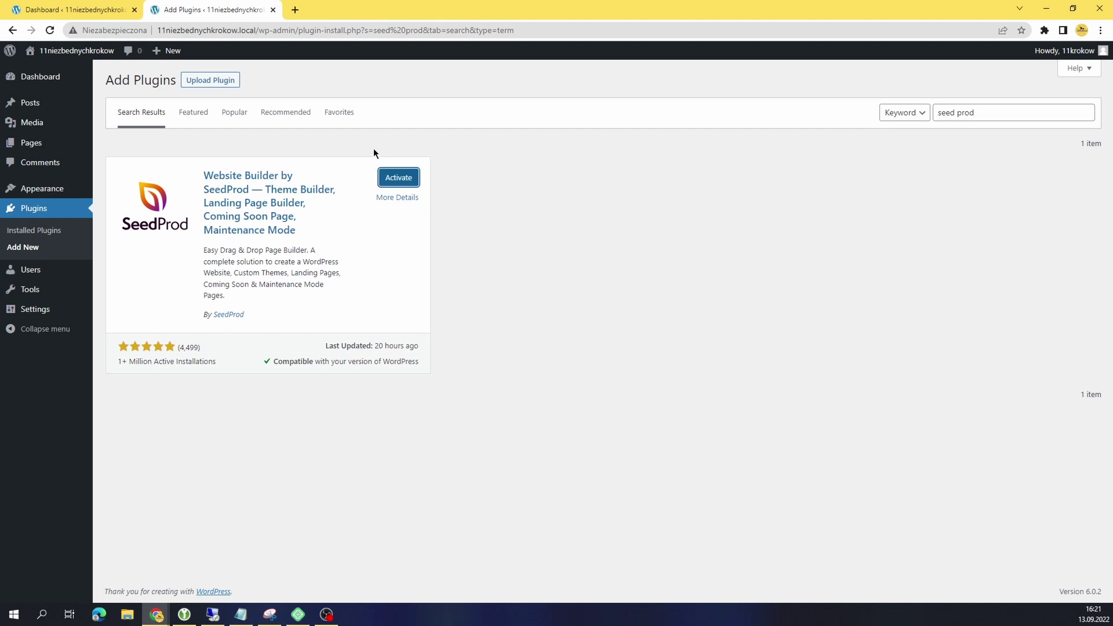
{"action": "left_click", "coordinate": [391, 180]}
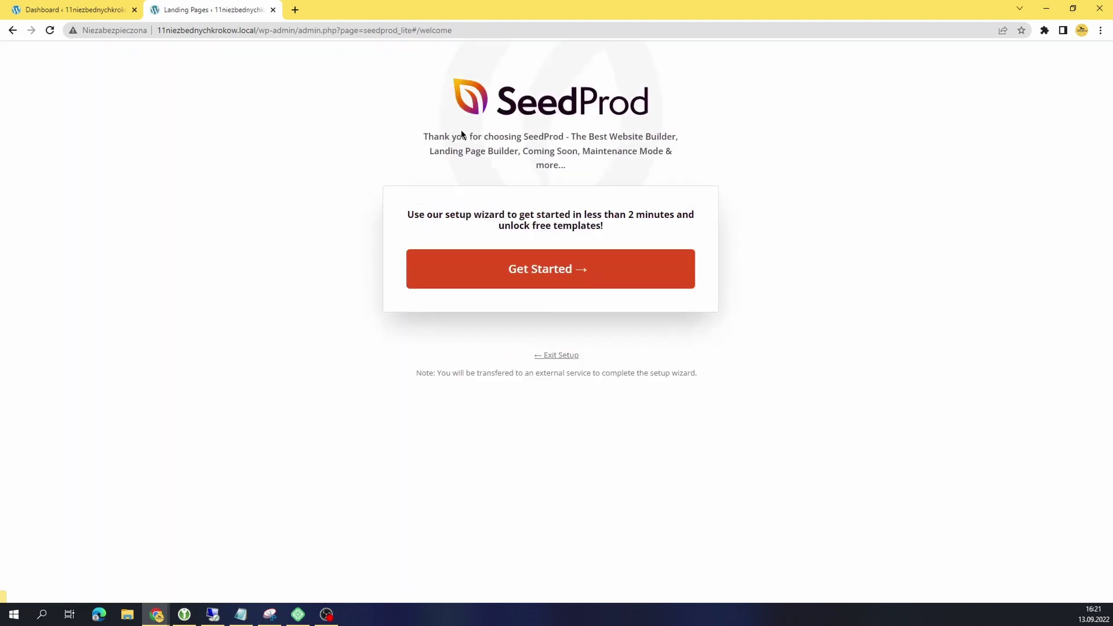
Exit the SeedProd setup wizard, turn on Coming Soon Mode and choose the Rocket Coming Soon Page template.
{"action": "left_click", "coordinate": [551, 356]}
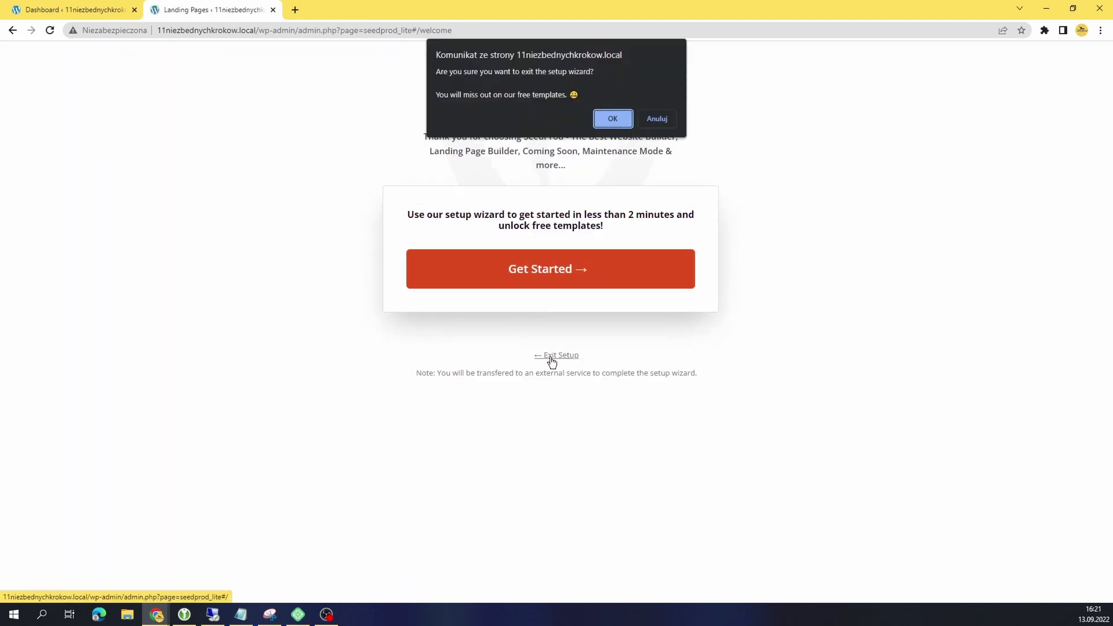
{"action": "left_click", "coordinate": [613, 120]}
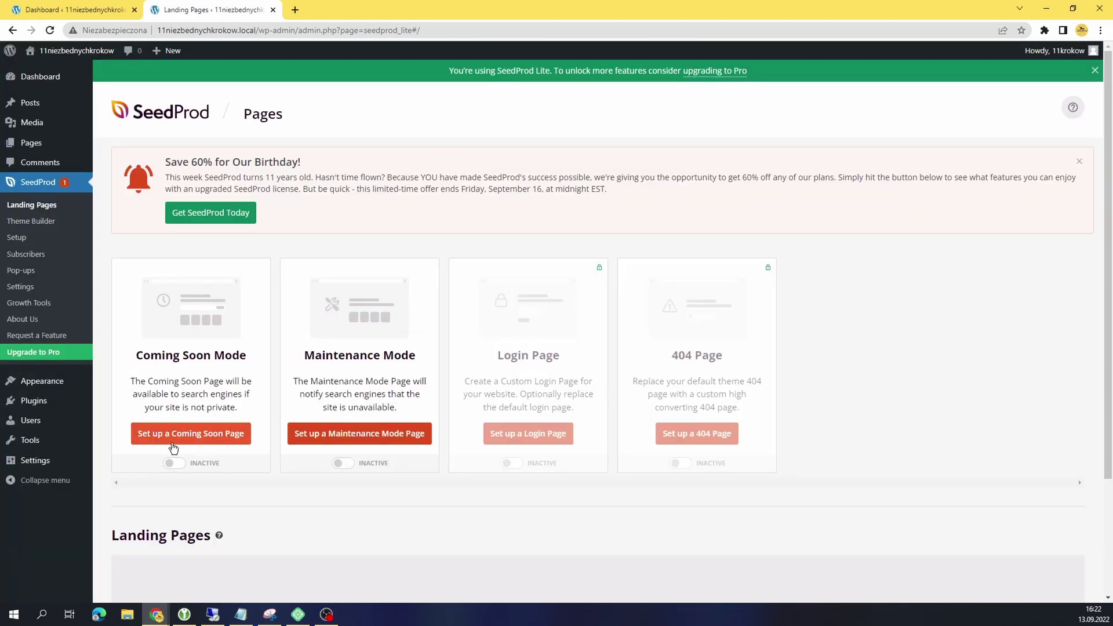
{"action": "left_click", "coordinate": [173, 463]}
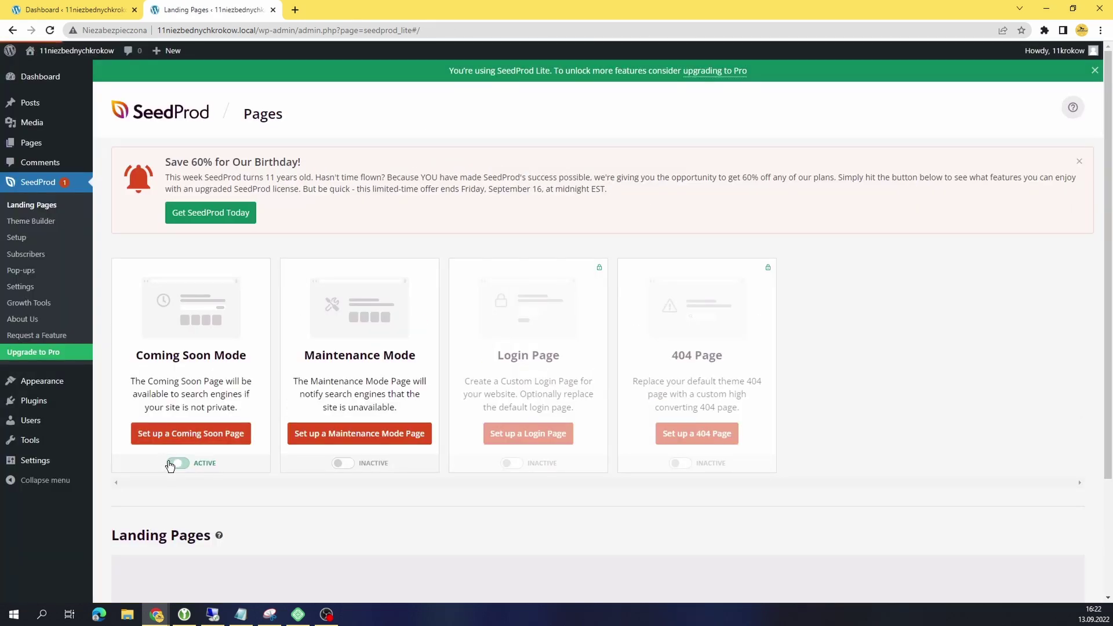
{"action": "left_click", "coordinate": [200, 433]}
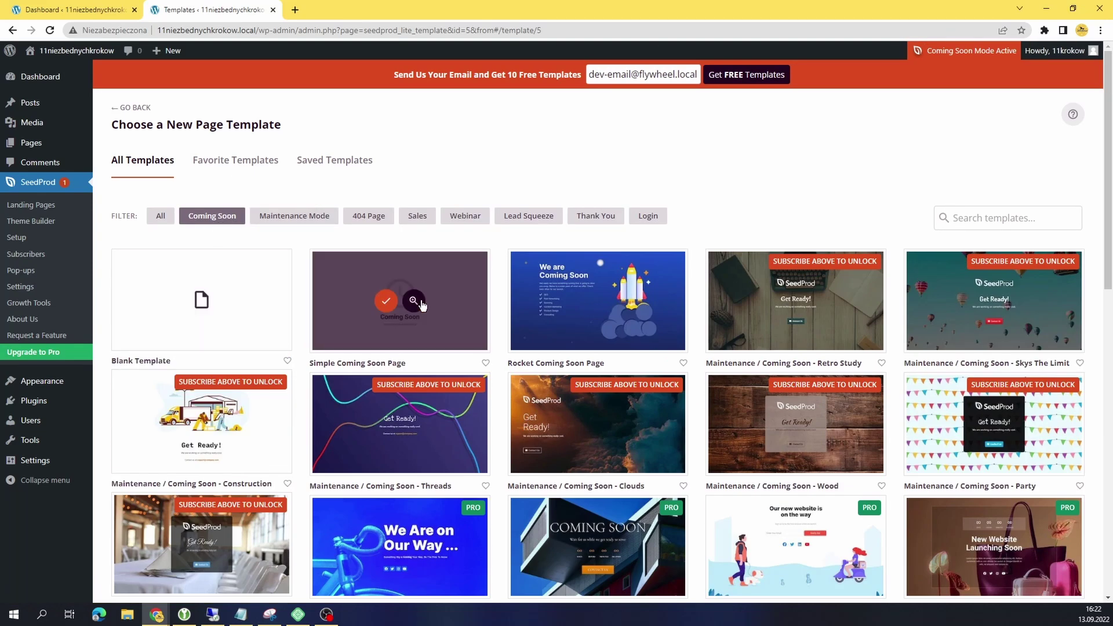
{"action": "left_click", "coordinate": [584, 303]}
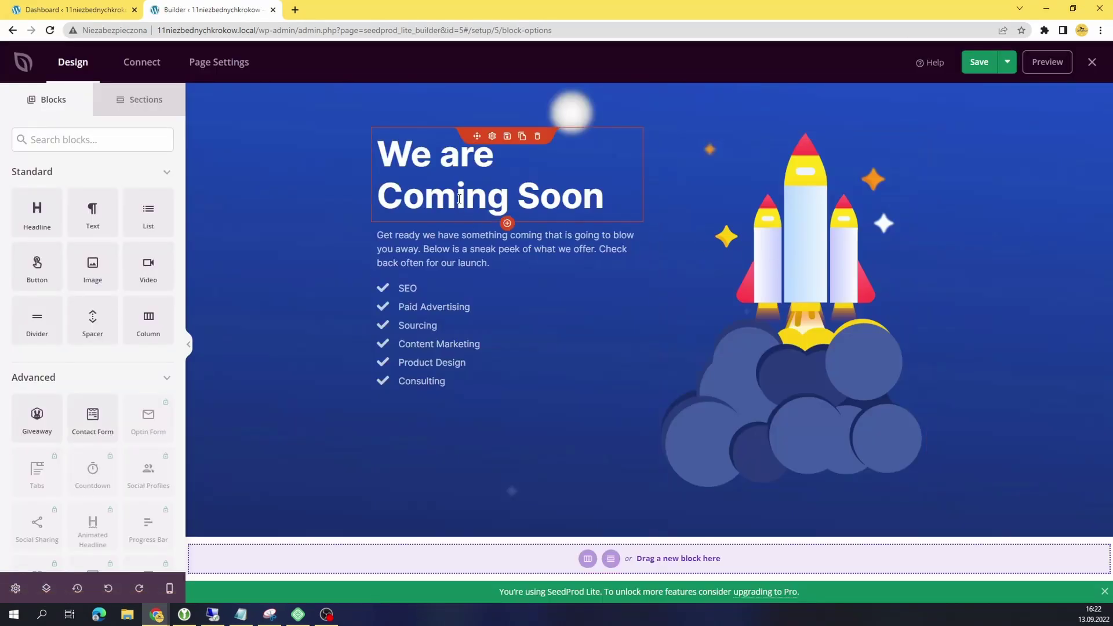
Change the headline to 'STRONA W BUDOWIE' and the description to 'Nasza strona jest w pkfsapfsp[', then save and close.
{"action": "left_click", "coordinate": [490, 171]}
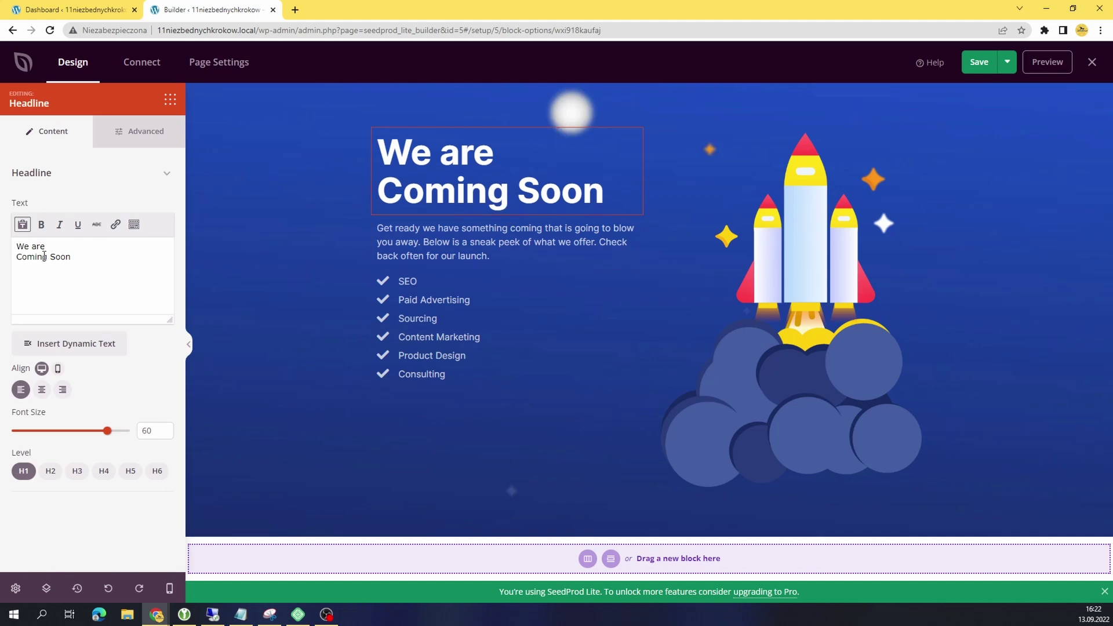
{"action": "triple_click", "coordinate": [45, 255]}
{"action": "type", "text": "STRONA W"}
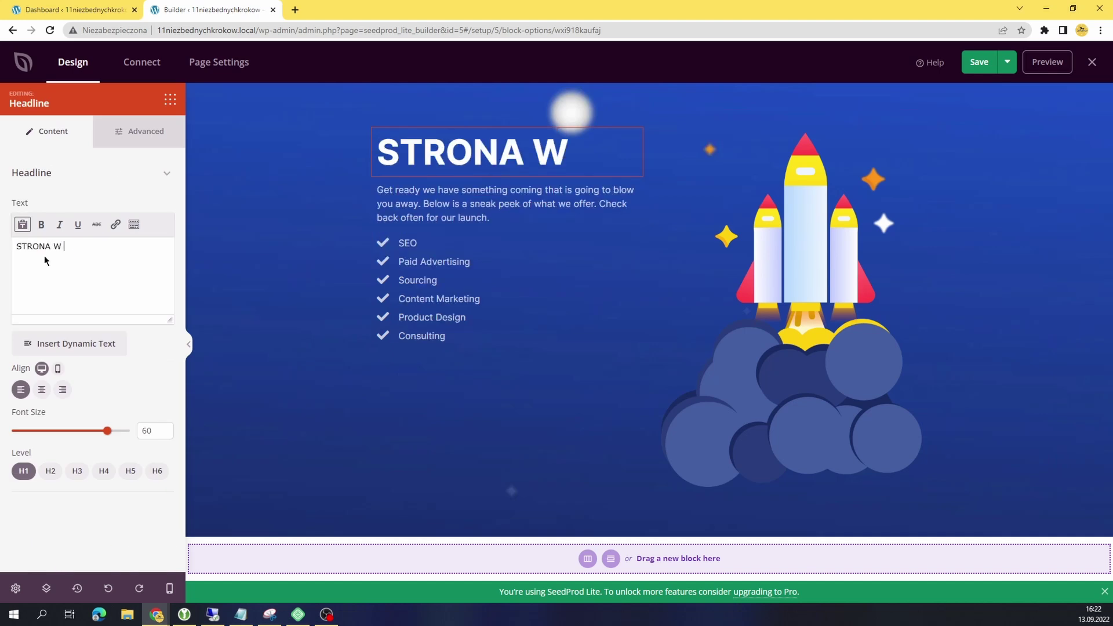
{"action": "type", "text": " BUDOWIE"}
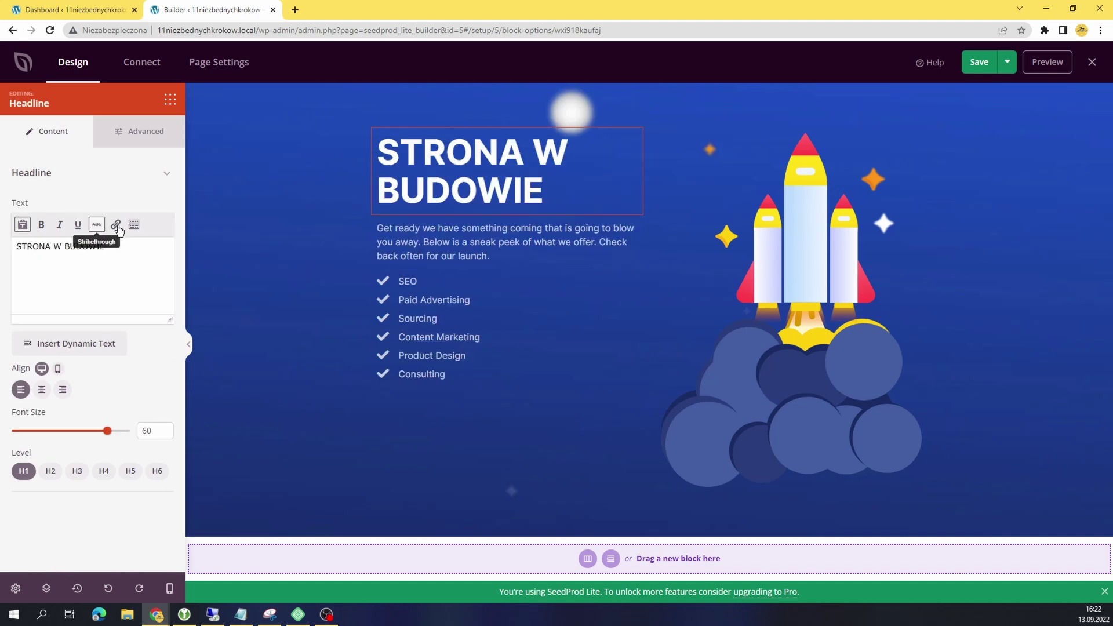
{"action": "left_click", "coordinate": [404, 244]}
{"action": "triple_click", "coordinate": [103, 294]}
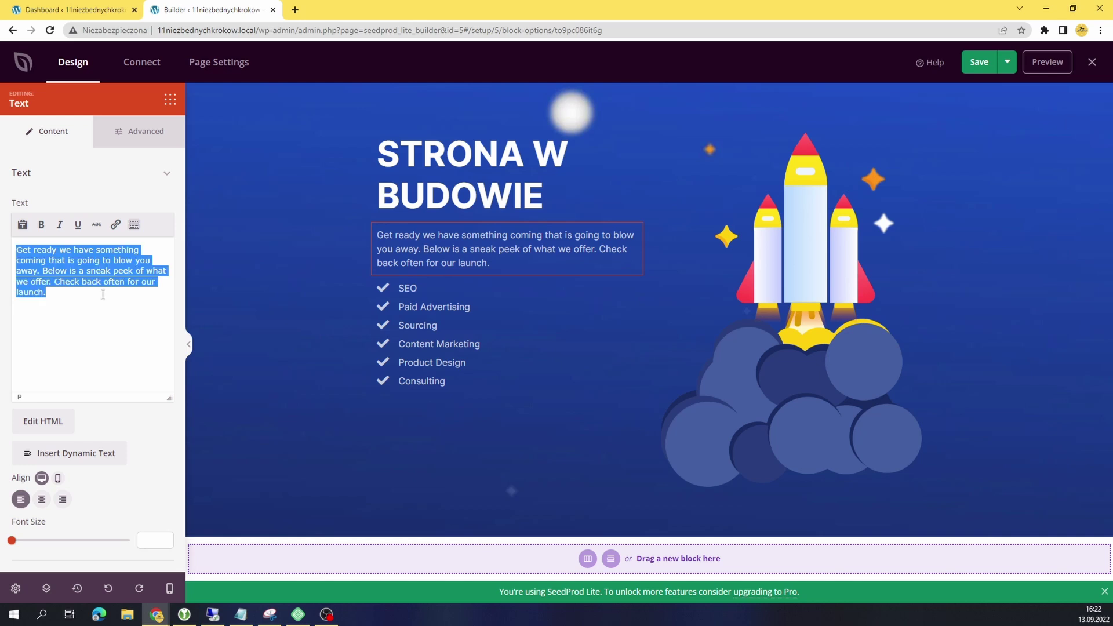
{"action": "type", "text": "Nasza s"}
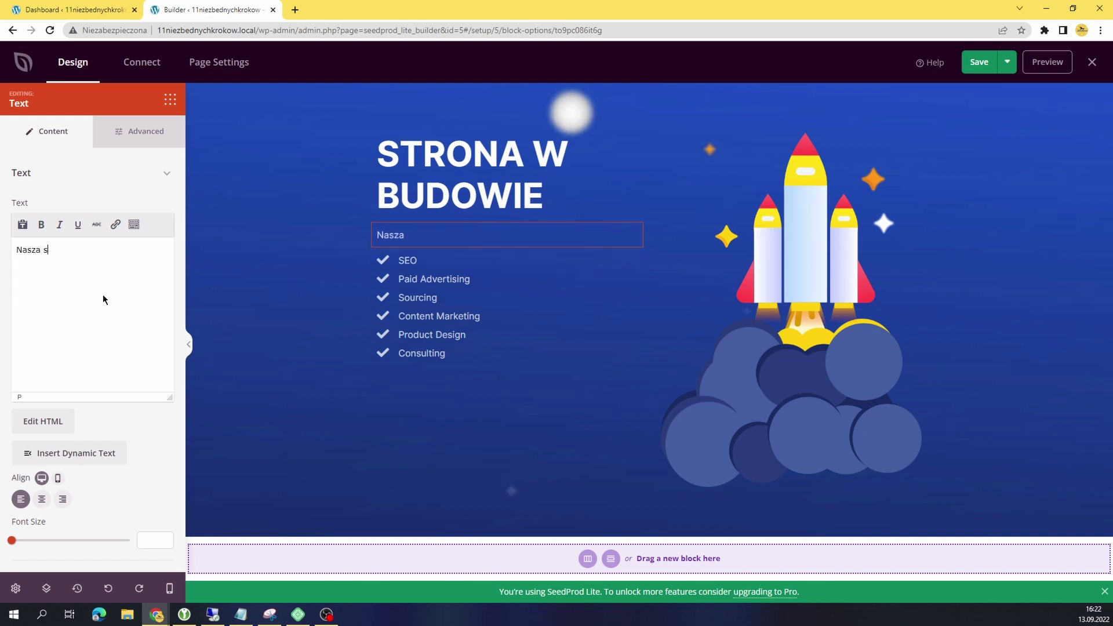
{"action": "type", "text": "trona jest w"}
{"action": "type", "text": " pkfsapfsp["}
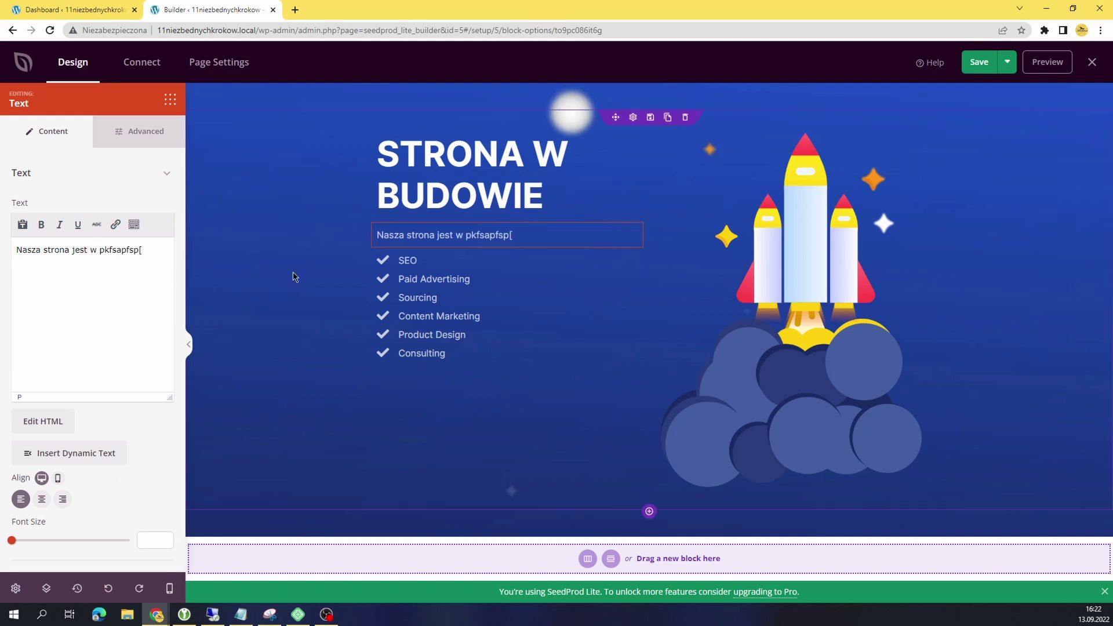
{"action": "left_click", "coordinate": [995, 68]}
{"action": "left_click", "coordinate": [1092, 62]}
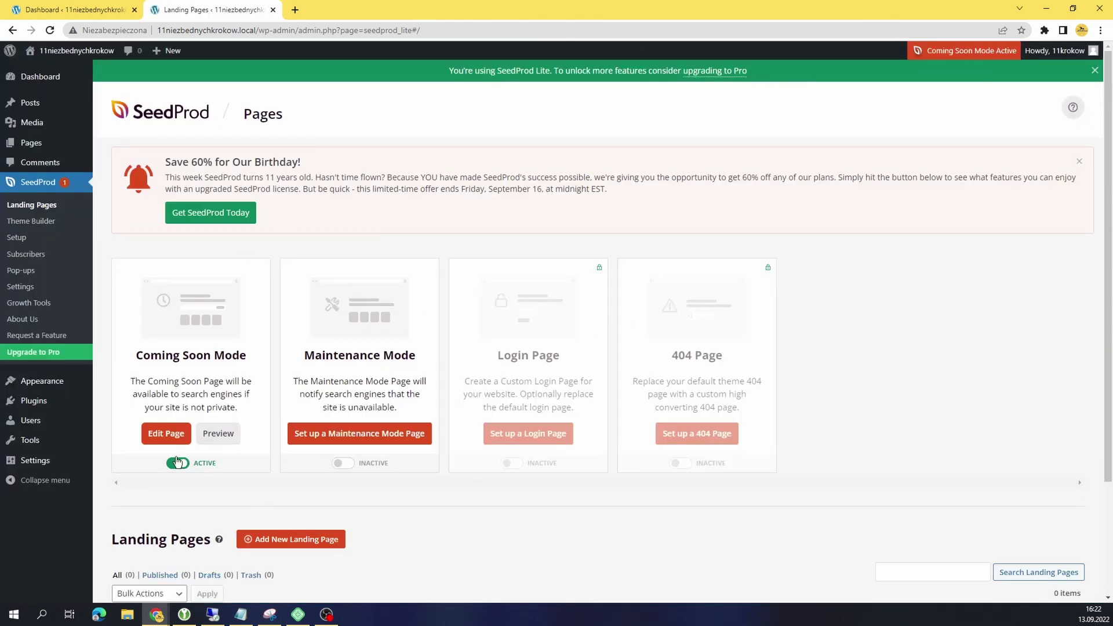
Preview the live coming soon page, then return to the WordPress admin Dashboard.
{"action": "left_click", "coordinate": [217, 436]}
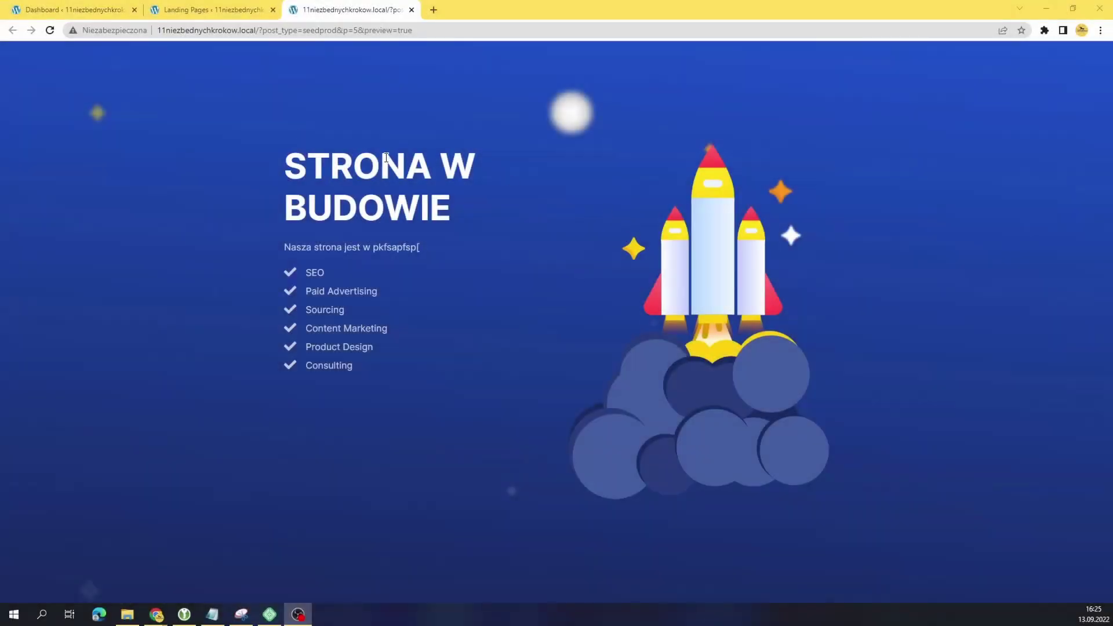
{"action": "left_click", "coordinate": [412, 10]}
{"action": "mouse_move", "coordinate": [76, 51]}
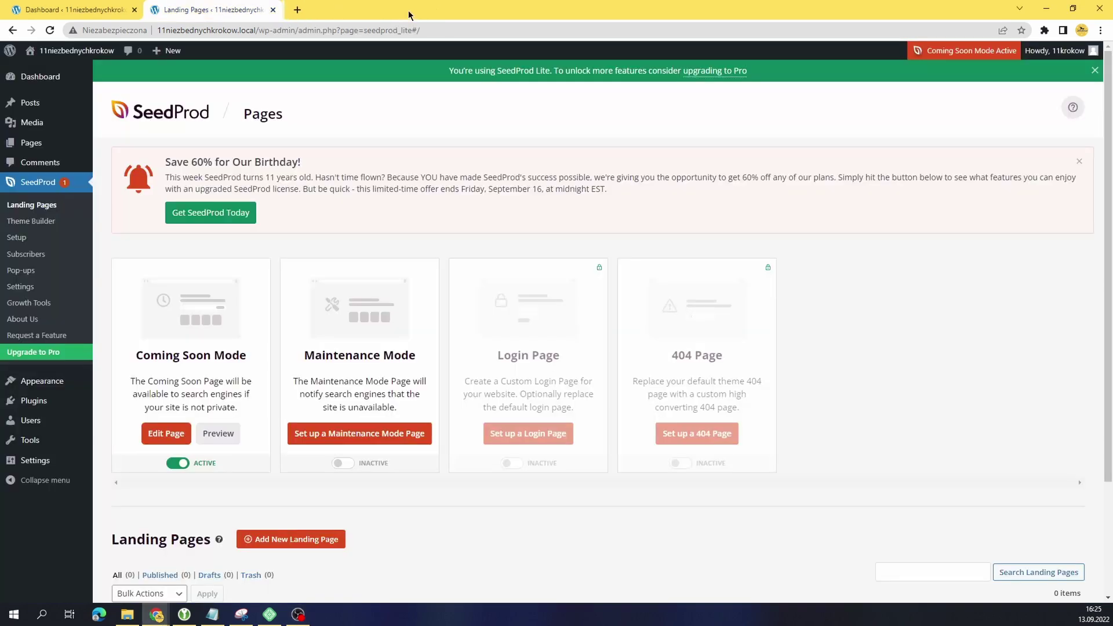
{"action": "left_click", "coordinate": [84, 52]}
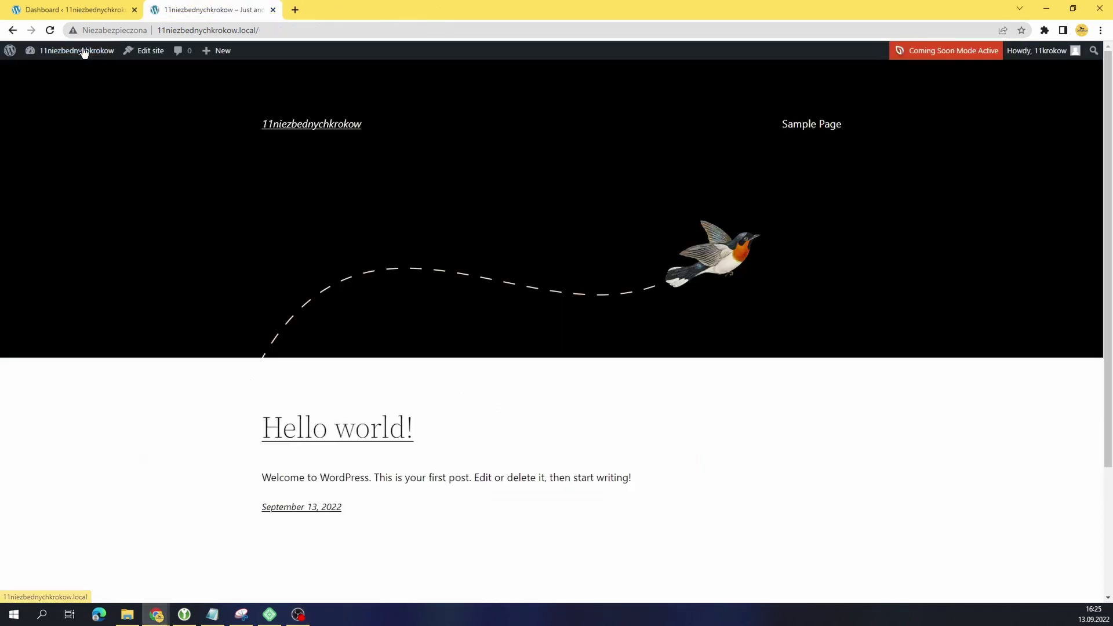
{"action": "mouse_move", "coordinate": [77, 51]}
{"action": "left_click", "coordinate": [84, 68]}
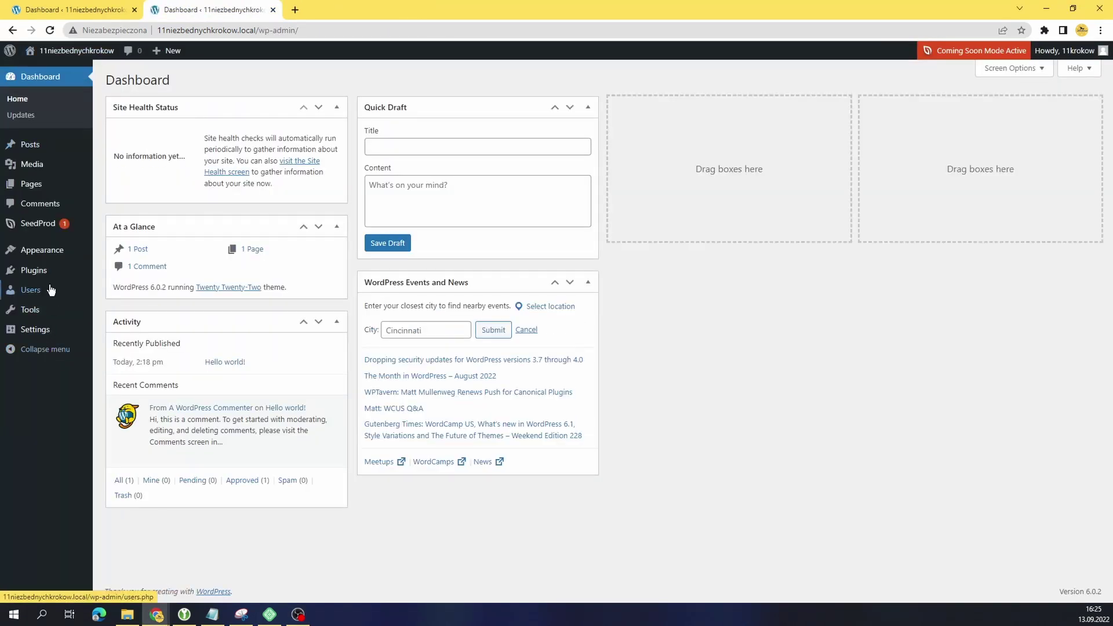
Set the site language to Polski in General Settings and save.
{"action": "left_click", "coordinate": [48, 334]}
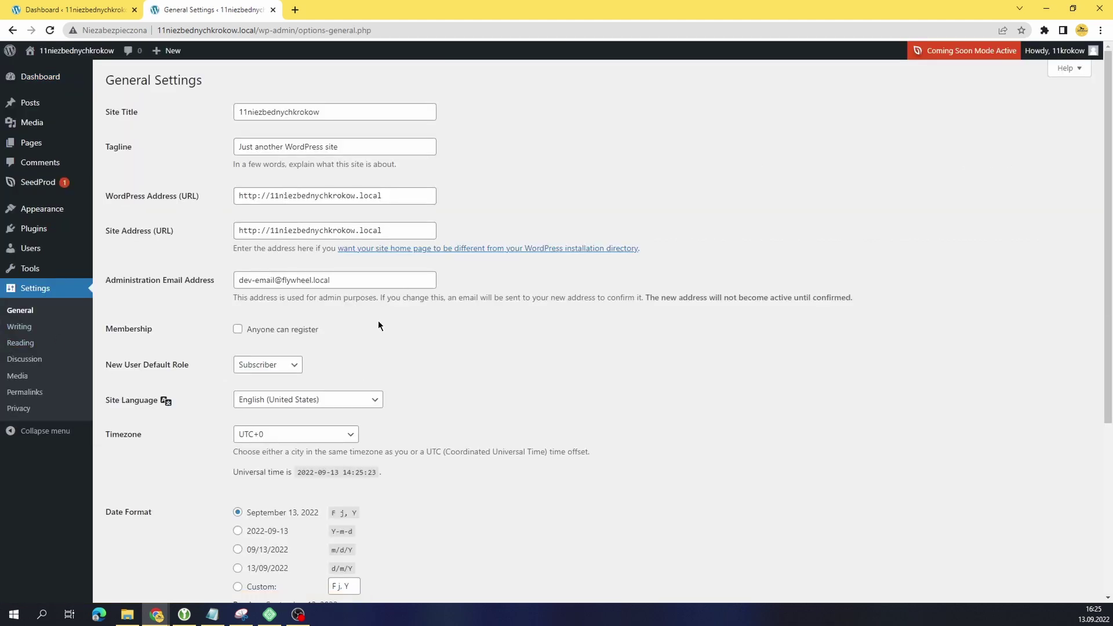
{"action": "left_click", "coordinate": [318, 404]}
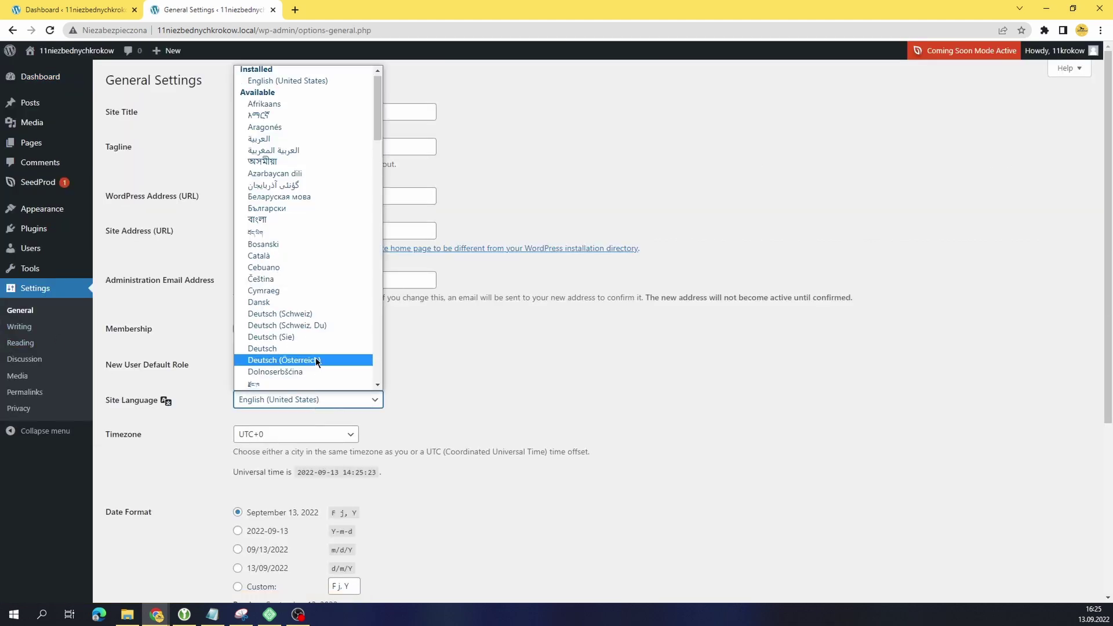
{"action": "scroll", "coordinate": [301, 232], "scroll_direction": "down", "scroll_amount": 4}
{"action": "scroll", "coordinate": [297, 306], "scroll_direction": "down", "scroll_amount": 3}
{"action": "scroll", "coordinate": [294, 306], "scroll_direction": "down", "scroll_amount": 4}
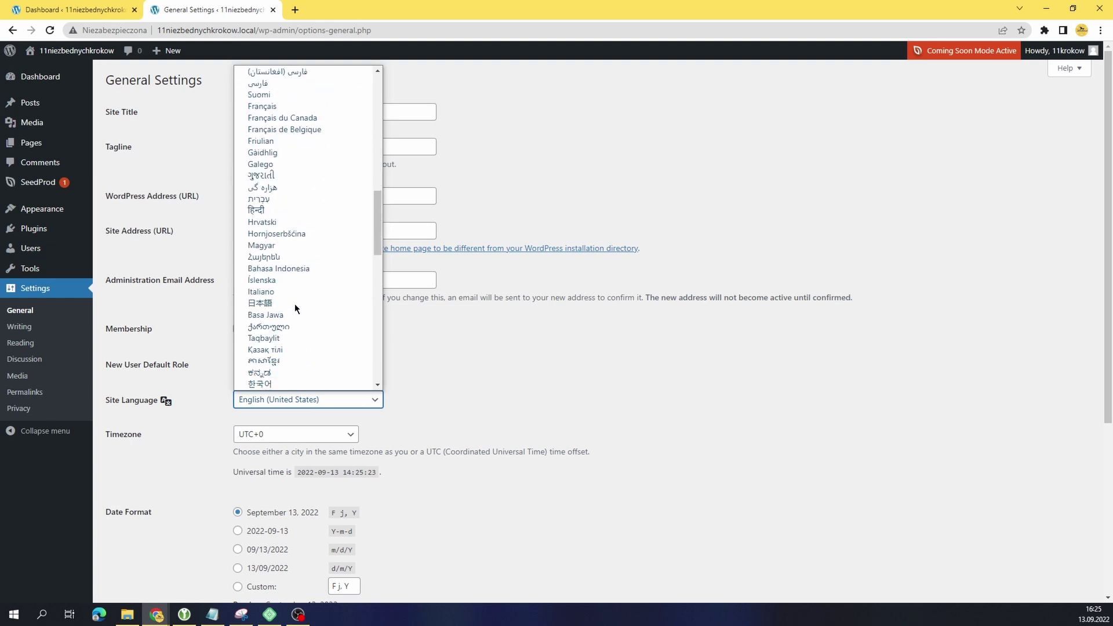
{"action": "scroll", "coordinate": [295, 304], "scroll_direction": "down", "scroll_amount": 2}
{"action": "scroll", "coordinate": [294, 304], "scroll_direction": "down", "scroll_amount": 3}
{"action": "left_click", "coordinate": [283, 380]}
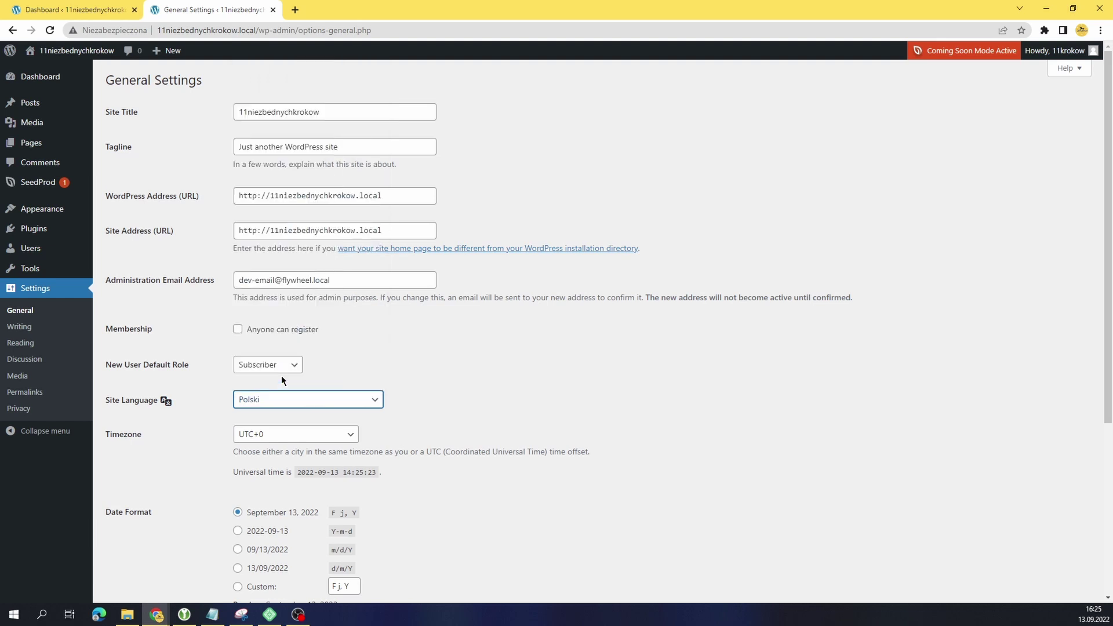
{"action": "scroll", "coordinate": [169, 534], "scroll_direction": "down", "scroll_amount": 2}
{"action": "scroll", "coordinate": [169, 540], "scroll_direction": "down", "scroll_amount": 3}
{"action": "left_click", "coordinate": [152, 543]}
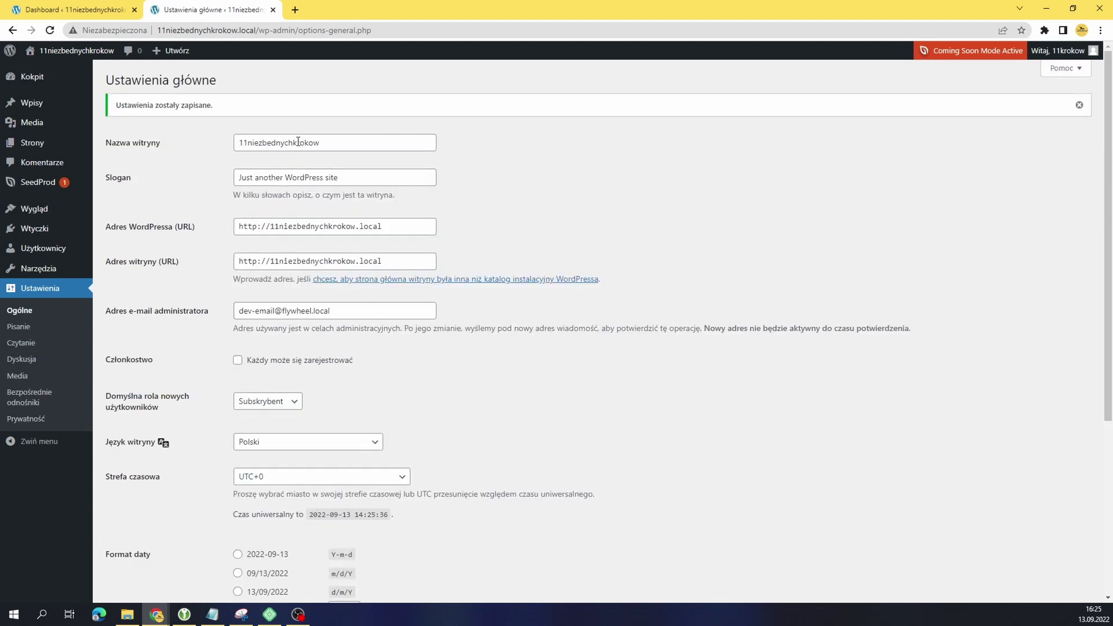
Rename the site title to 'FirmaBudowlana' with tagline 'Najlepsze usługi budowlane w Polsce!' and save.
{"action": "triple_click", "coordinate": [307, 178]}
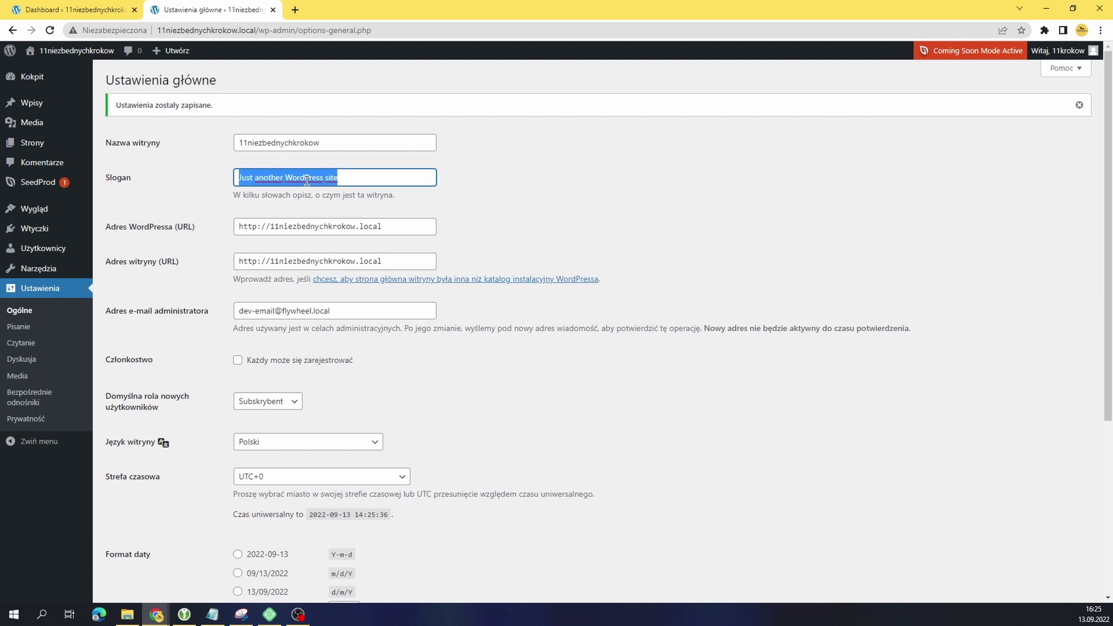
{"action": "triple_click", "coordinate": [326, 142]}
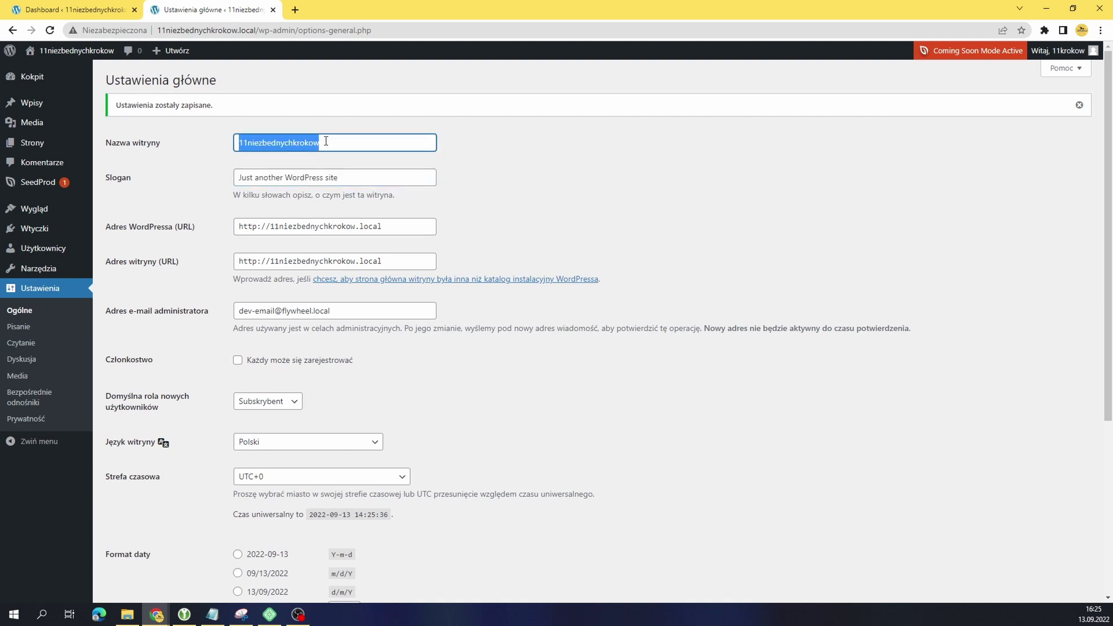
{"action": "left_click_drag", "start_coordinate": [237, 30], "coordinate": [160, 29]}
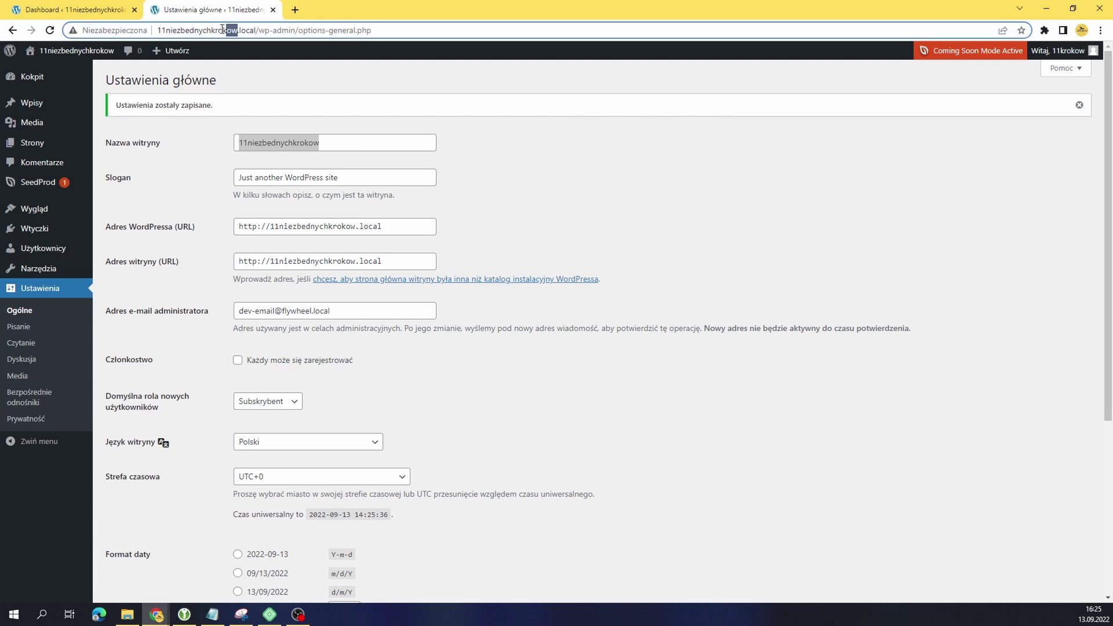
{"action": "triple_click", "coordinate": [298, 141]}
{"action": "type", "text": "F"}
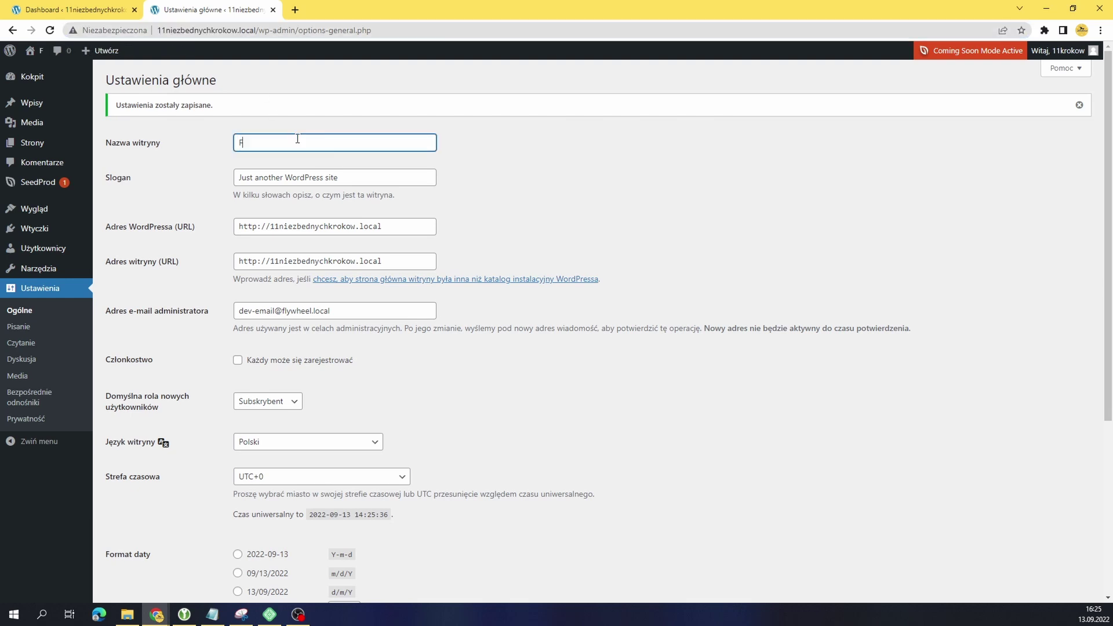
{"action": "type", "text": "irmaBudowlana"}
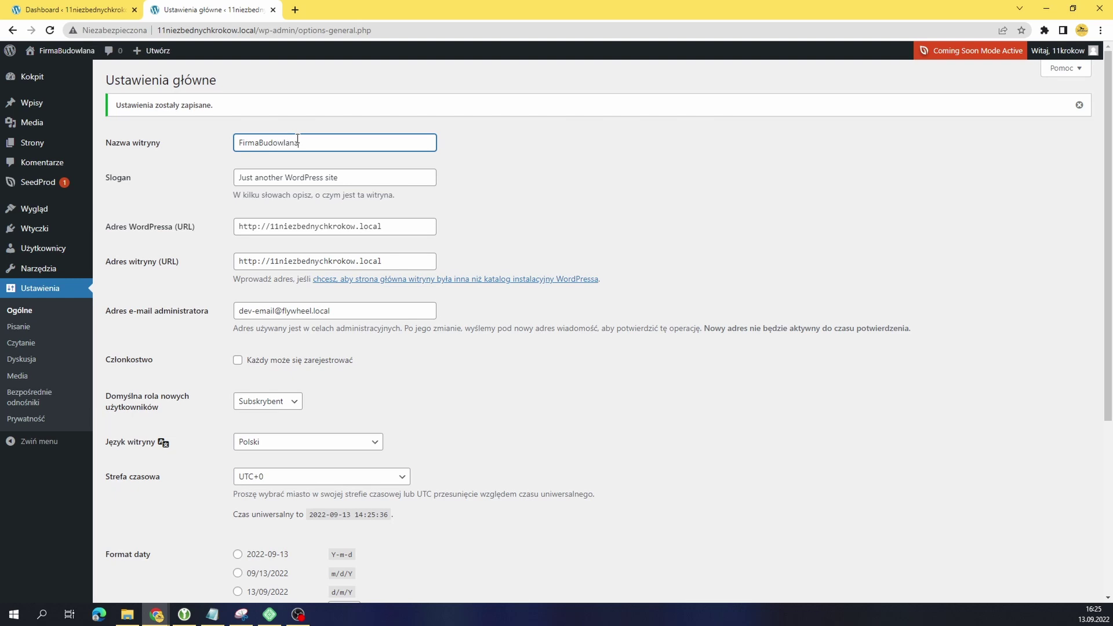
{"action": "triple_click", "coordinate": [343, 178]}
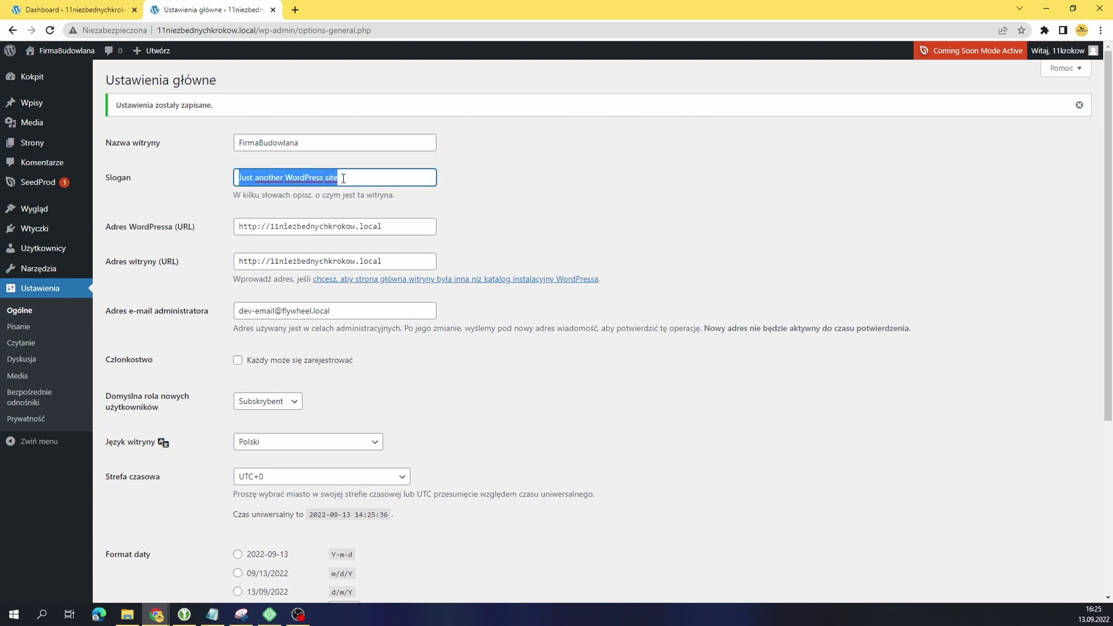
{"action": "type", "text": "Najlepsze usługi"}
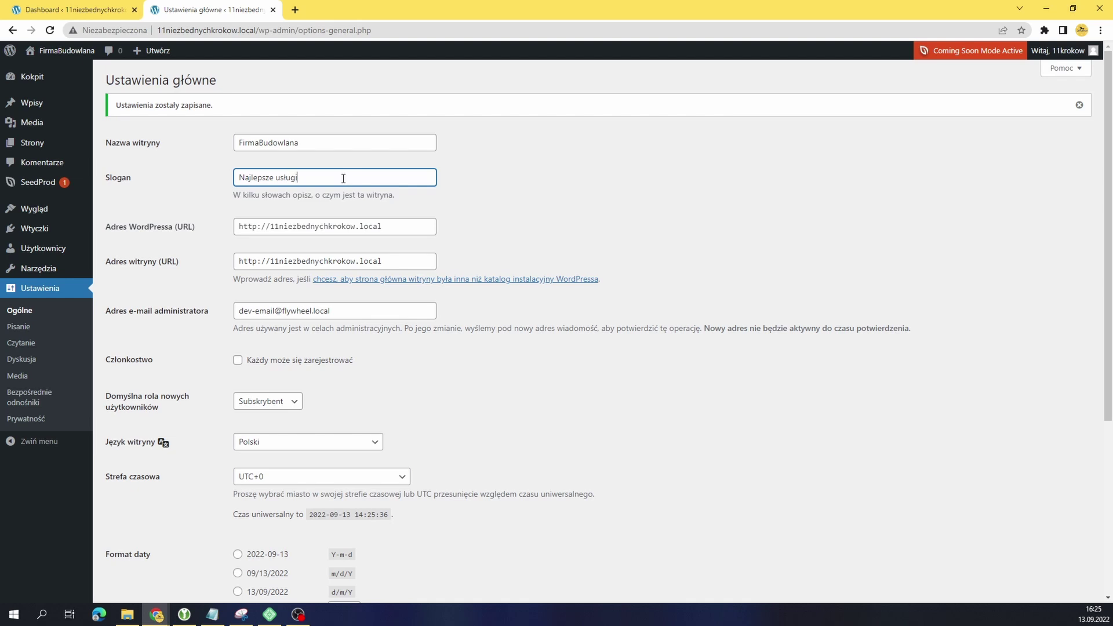
{"action": "type", "text": " budowlane w Polsce!"}
{"action": "scroll", "coordinate": [447, 267], "scroll_direction": "down", "scroll_amount": 5}
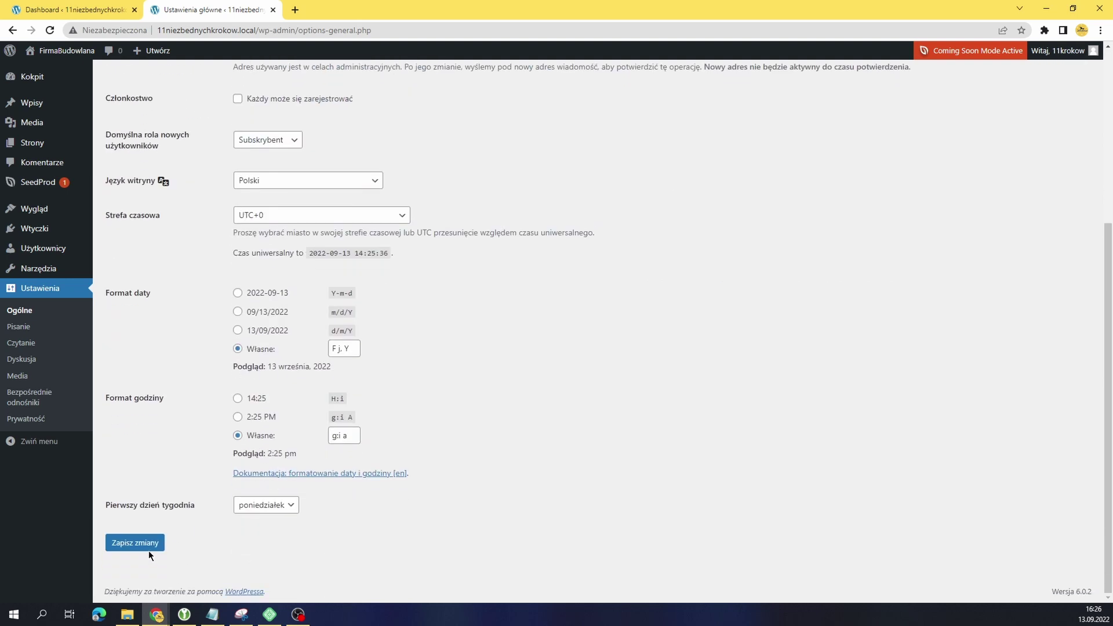
{"action": "left_click", "coordinate": [145, 542]}
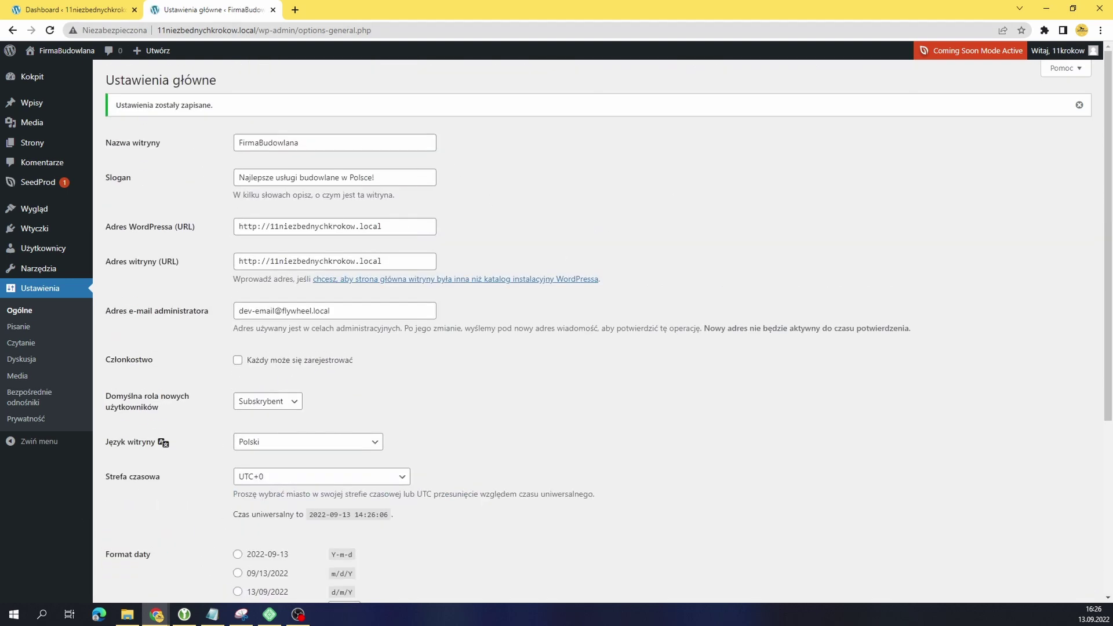
{"action": "key", "text": "alt+Tab"}
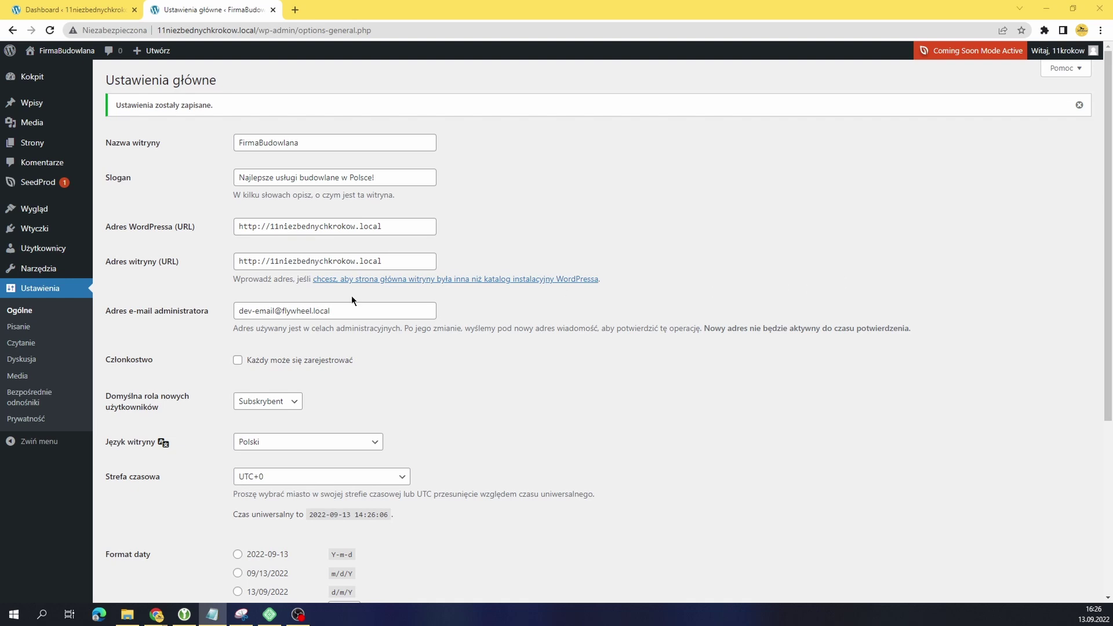
{"action": "scroll", "coordinate": [286, 330], "scroll_direction": "down", "scroll_amount": 5}
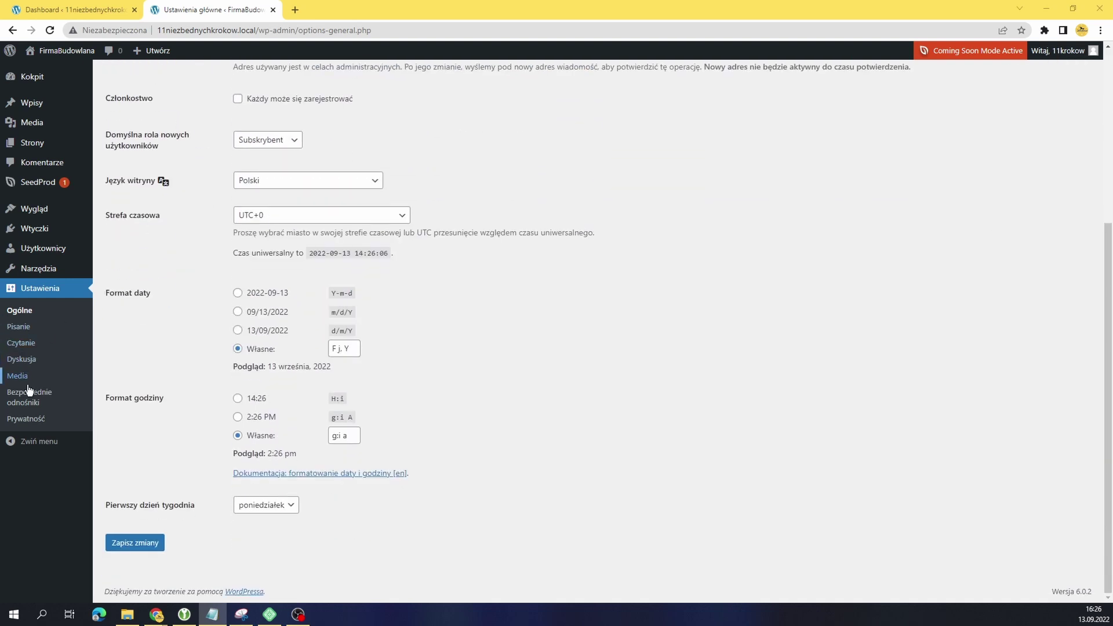
Ask search engines not to index the site in Reading settings and save.
{"action": "left_click", "coordinate": [21, 343]}
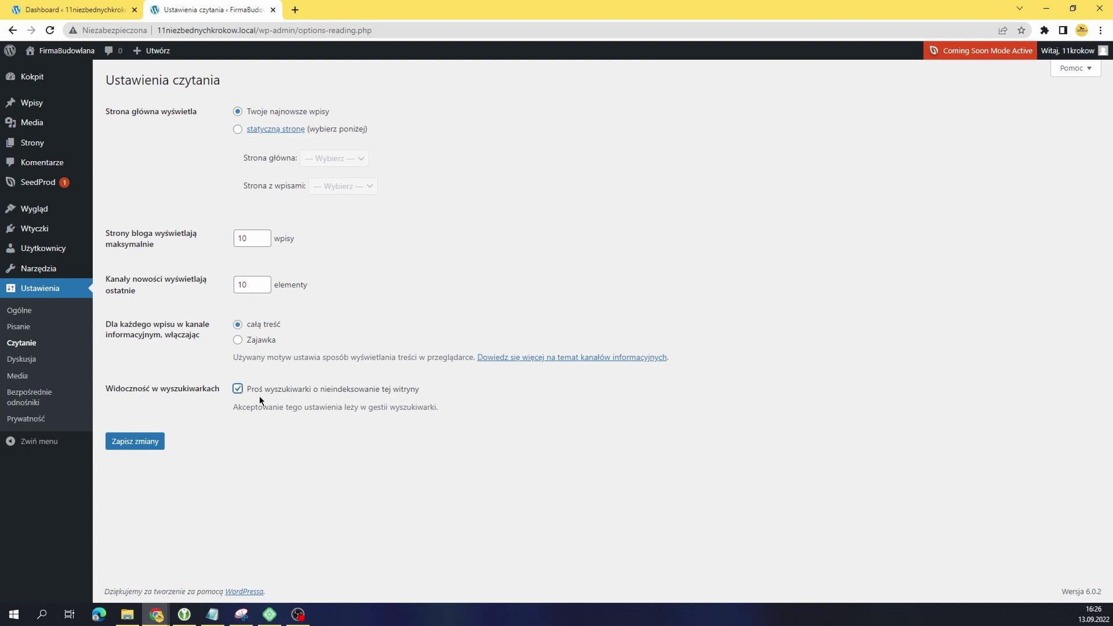
{"action": "left_click", "coordinate": [131, 445]}
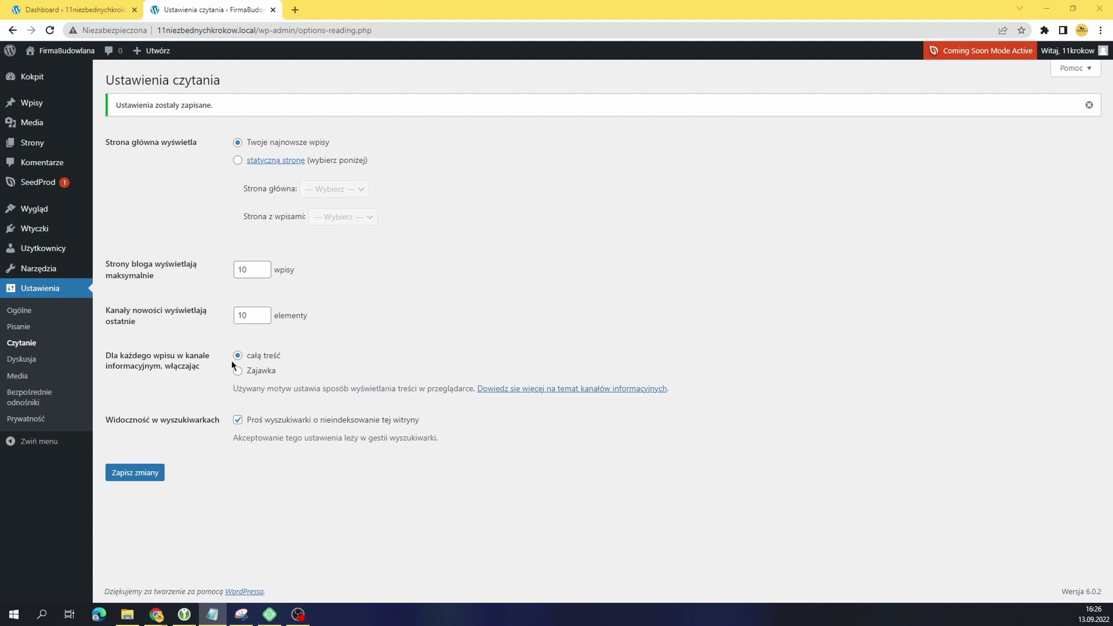
{"action": "left_click", "coordinate": [146, 483]}
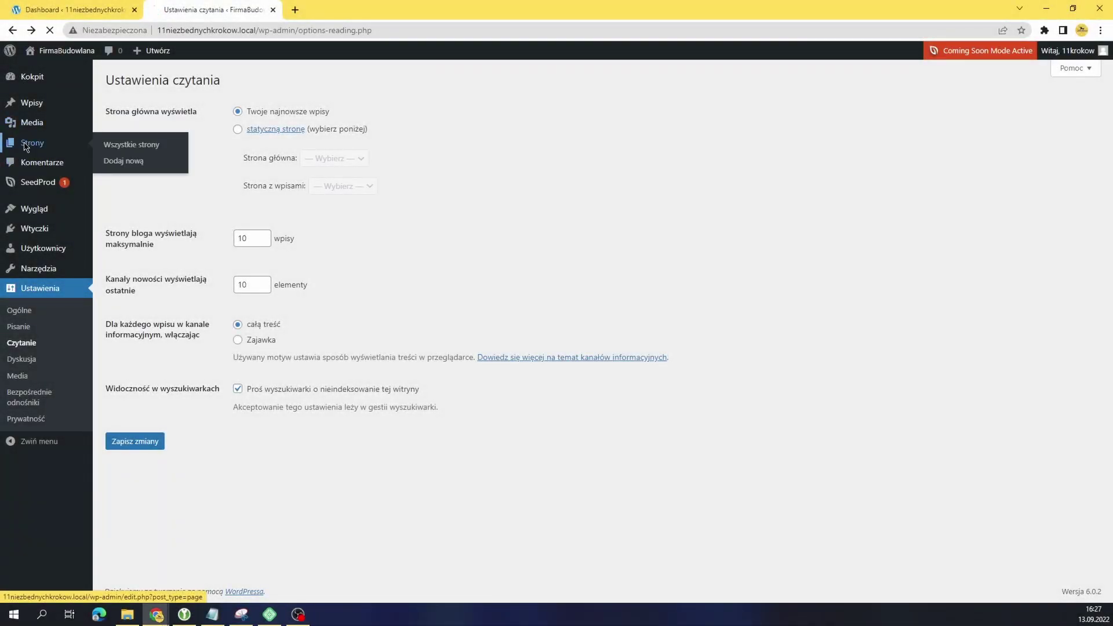
Create and publish an empty page titled 'Strona główna'.
{"action": "left_click", "coordinate": [31, 143]}
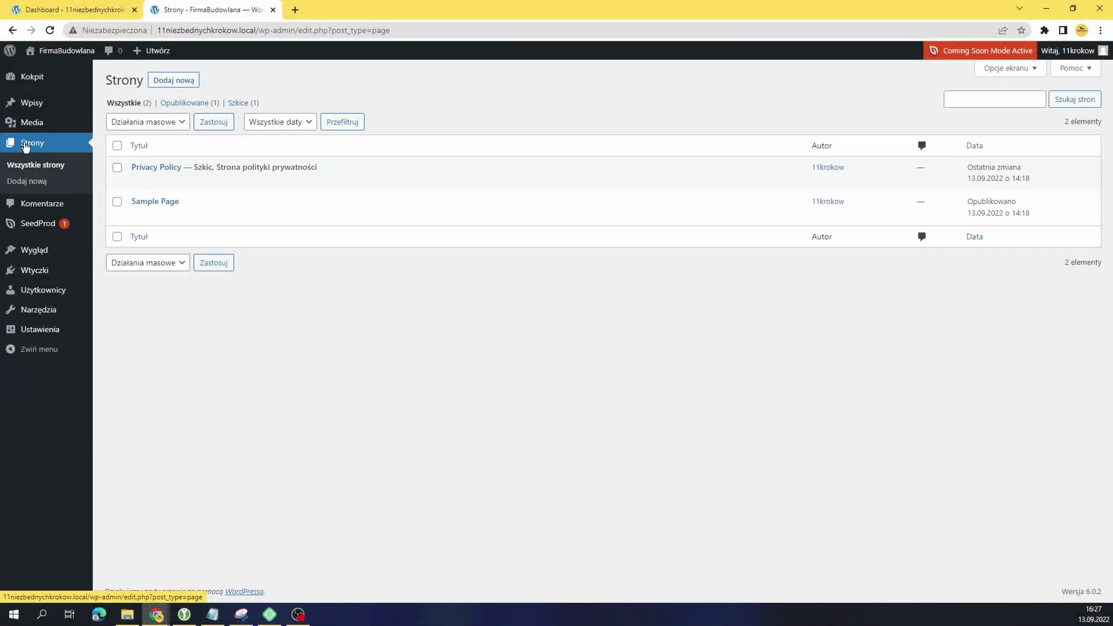
{"action": "left_click", "coordinate": [174, 80]}
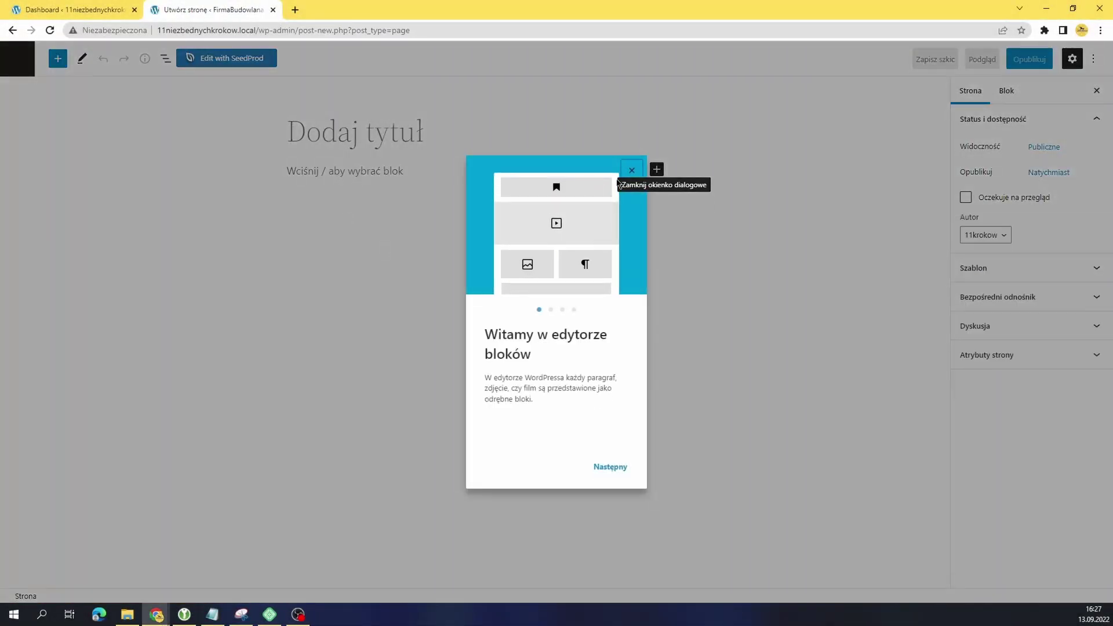
{"action": "left_click", "coordinate": [354, 135]}
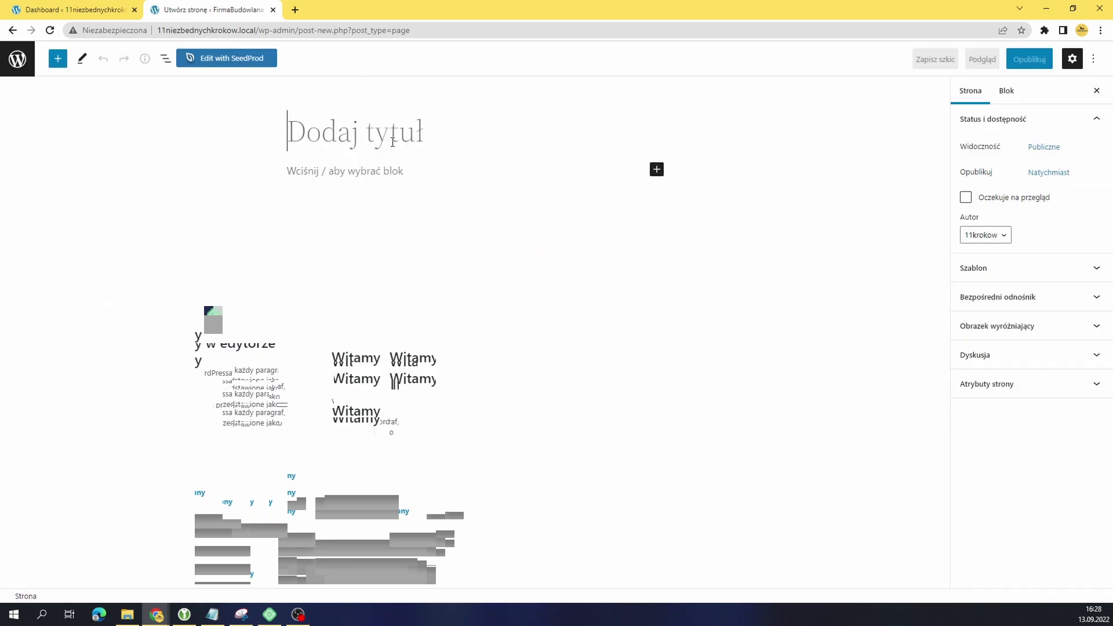
{"action": "type", "text": "Strona g"}
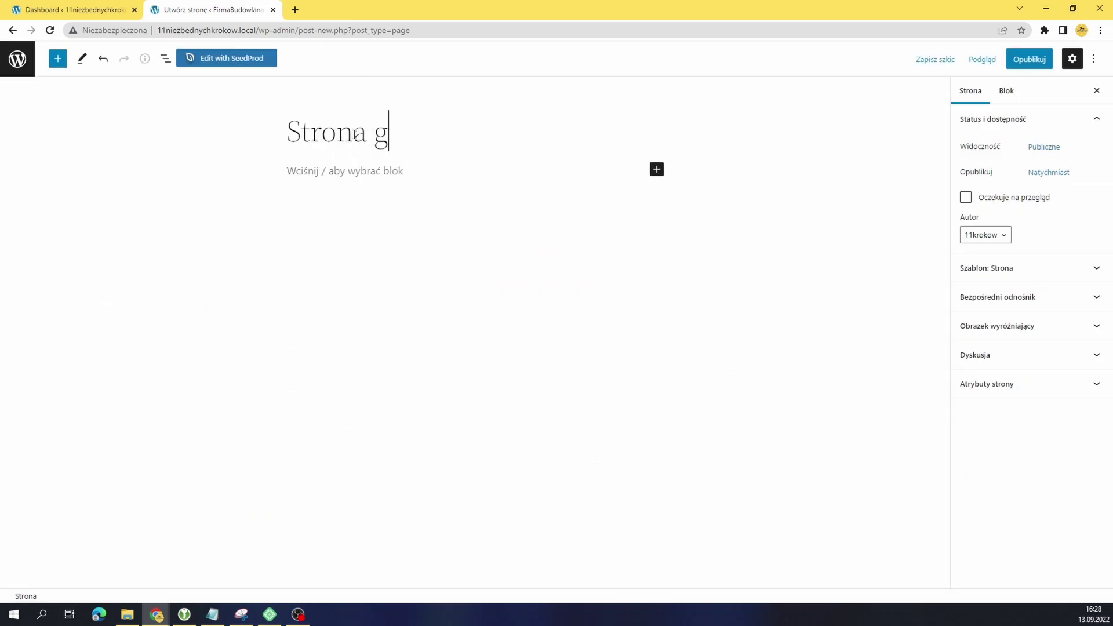
{"action": "type", "text": "łówna"}
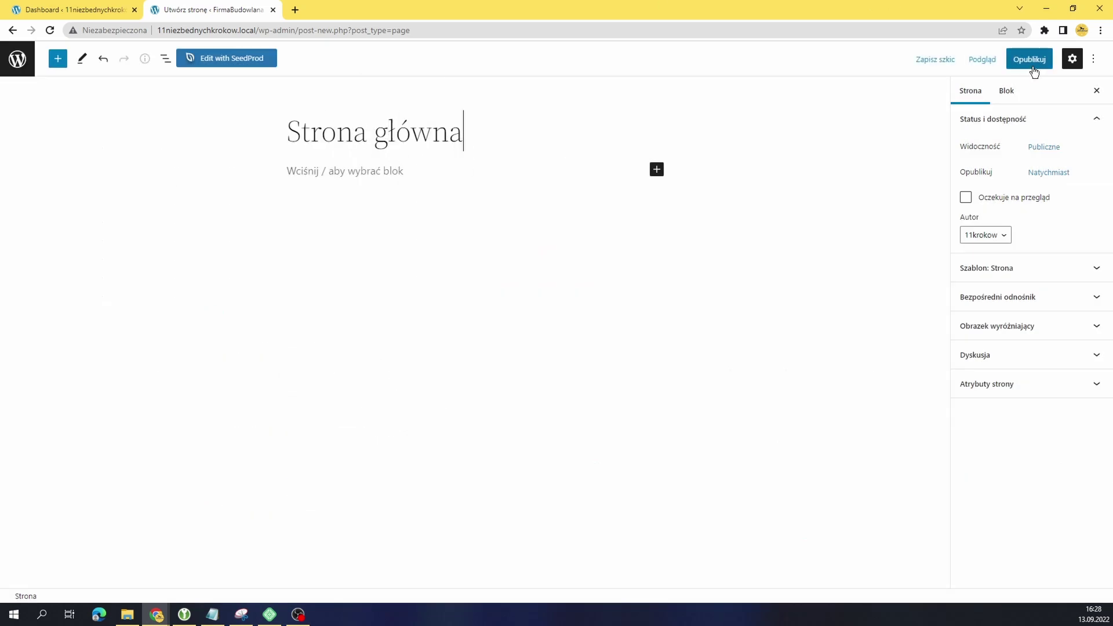
{"action": "left_click", "coordinate": [1034, 65]}
{"action": "left_click", "coordinate": [996, 65]}
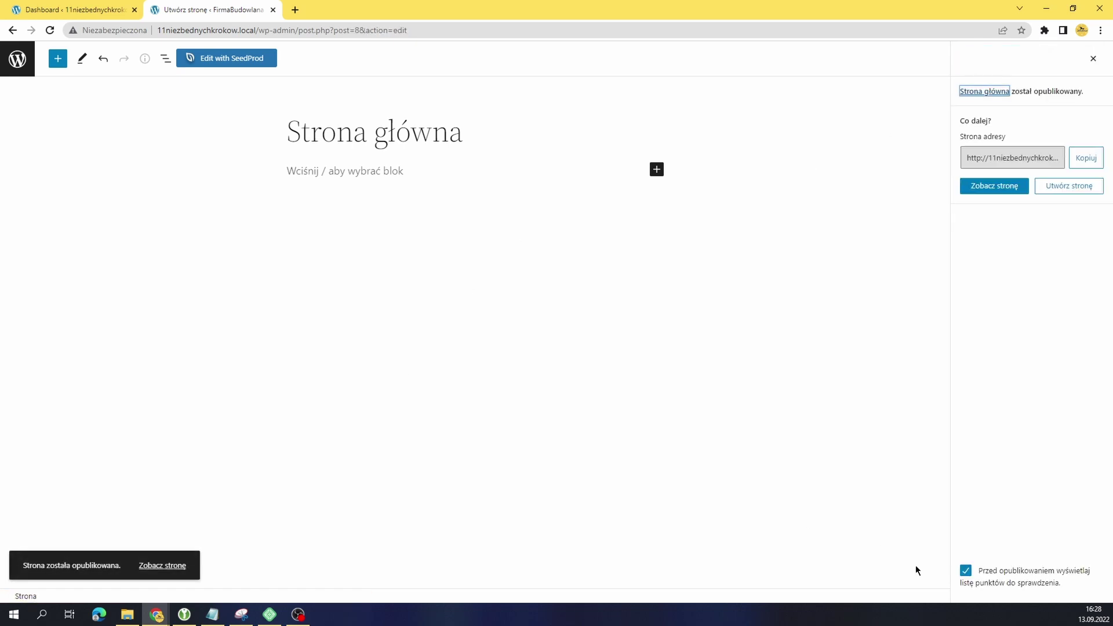
Move Sample Page to the trash, then switch to the posts list.
{"action": "left_click", "coordinate": [17, 58]}
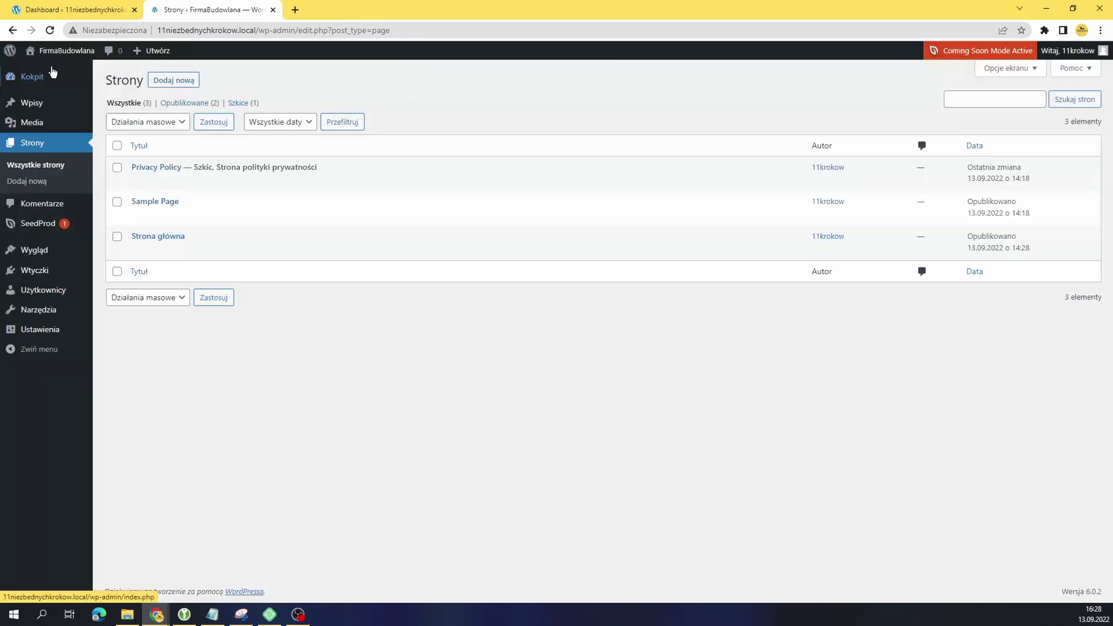
{"action": "left_click", "coordinate": [117, 202]}
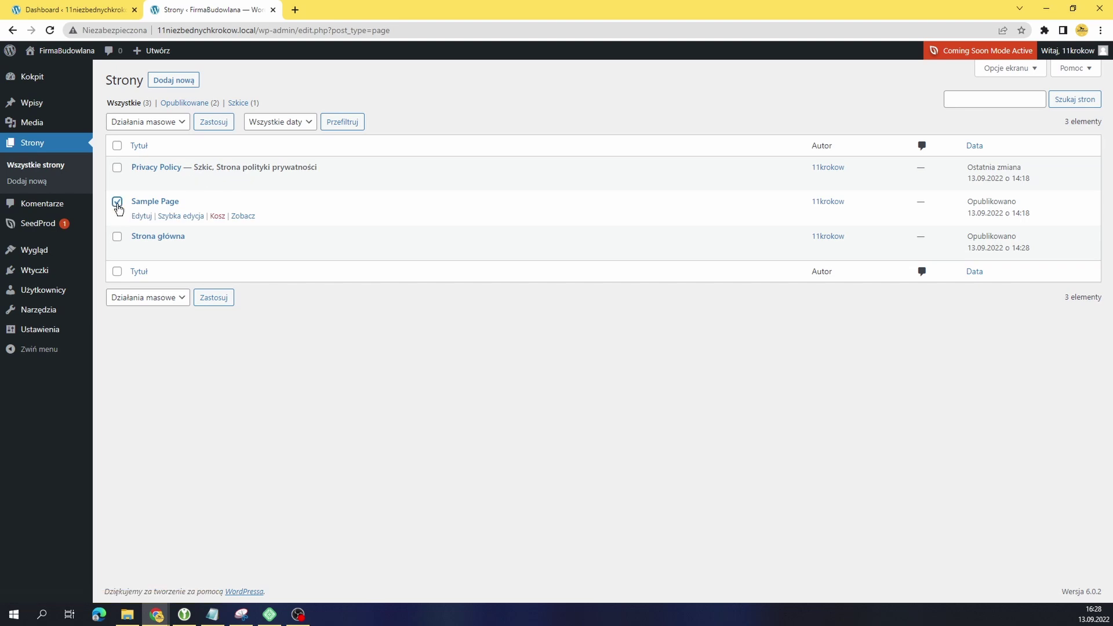
{"action": "left_click", "coordinate": [217, 216]}
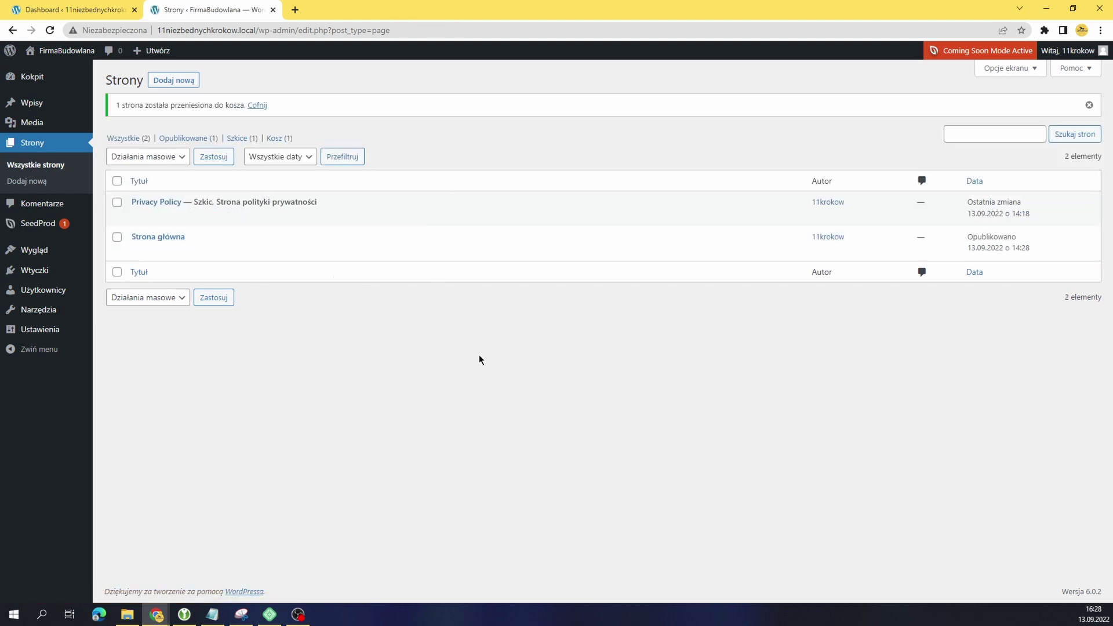
{"action": "mouse_move", "coordinate": [261, 207]}
{"action": "left_click", "coordinate": [117, 202]}
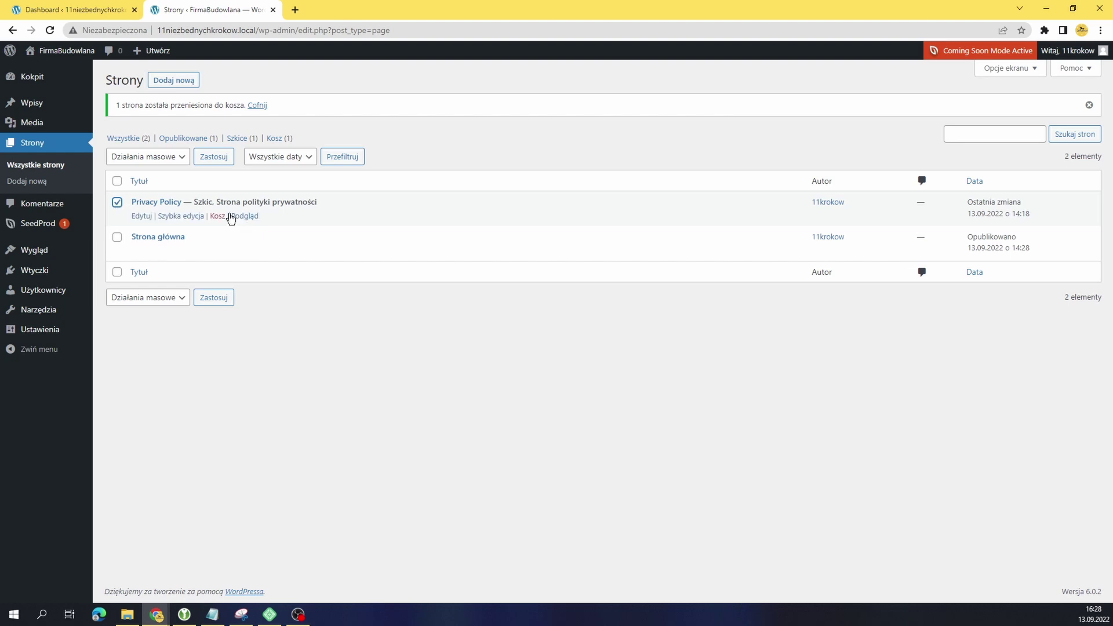
{"action": "left_click", "coordinate": [117, 203]}
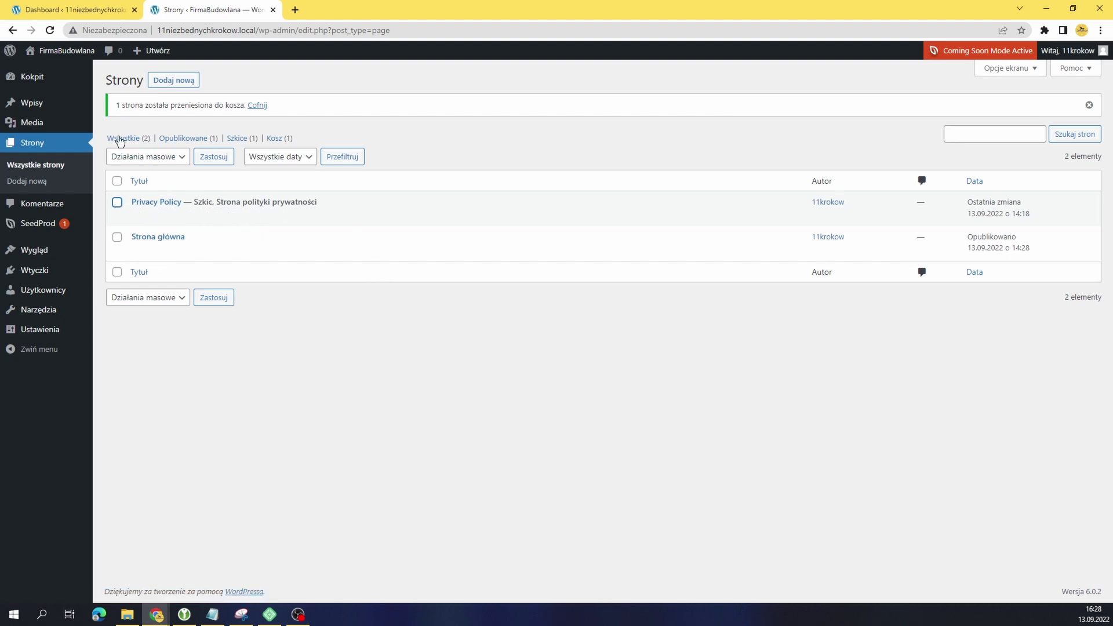
{"action": "left_click", "coordinate": [41, 109]}
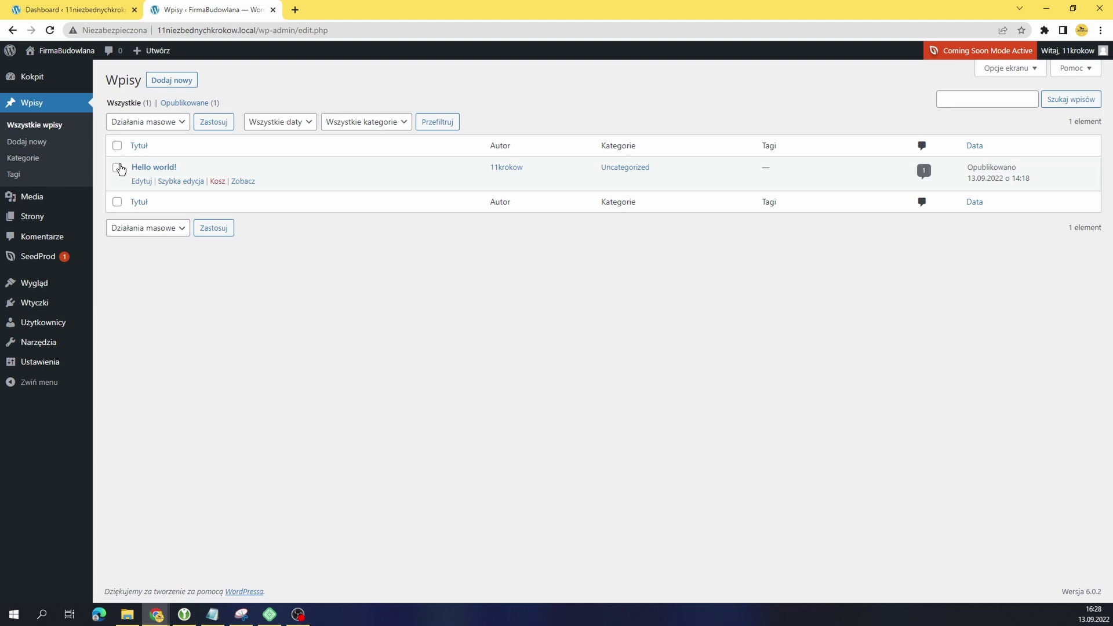
Trash the default Hello world! post, then return to General Settings.
{"action": "left_click", "coordinate": [118, 169]}
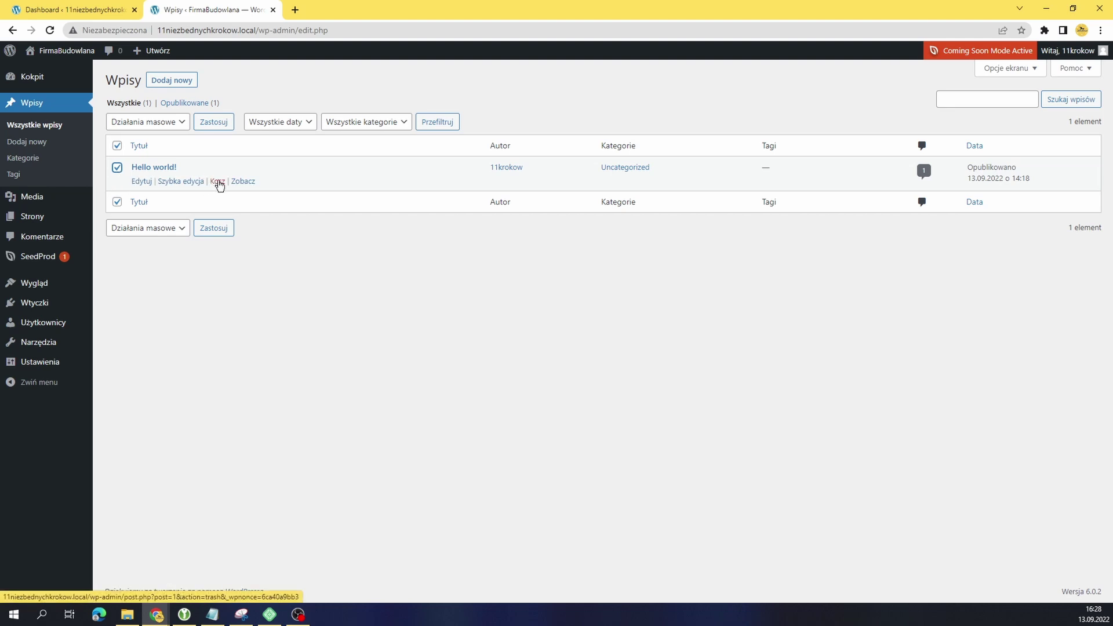
{"action": "left_click", "coordinate": [117, 168]}
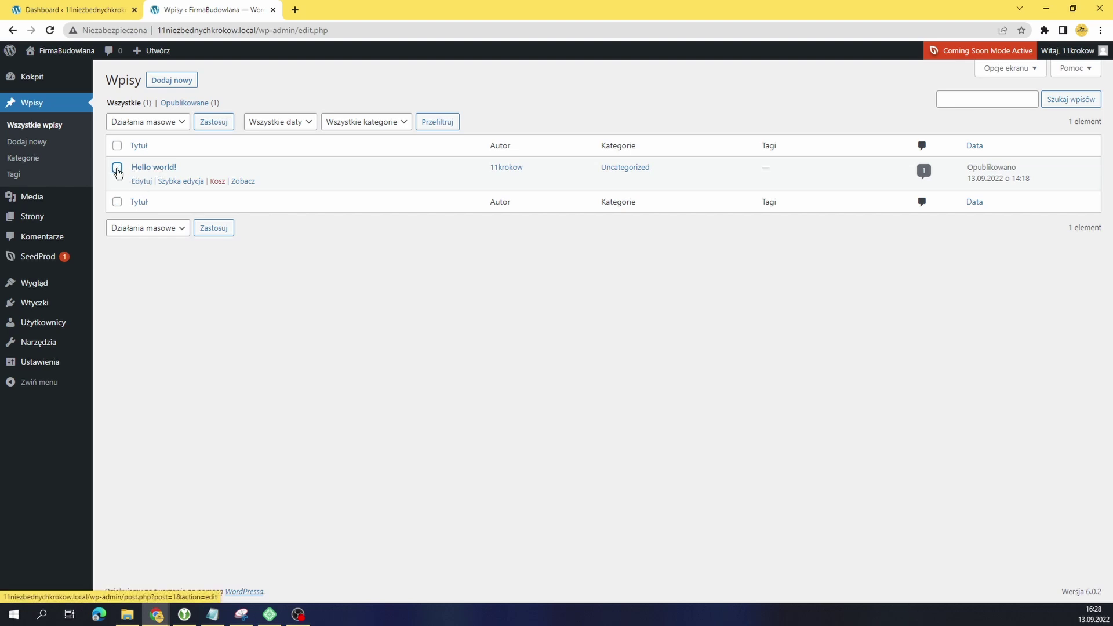
{"action": "left_click", "coordinate": [117, 168]}
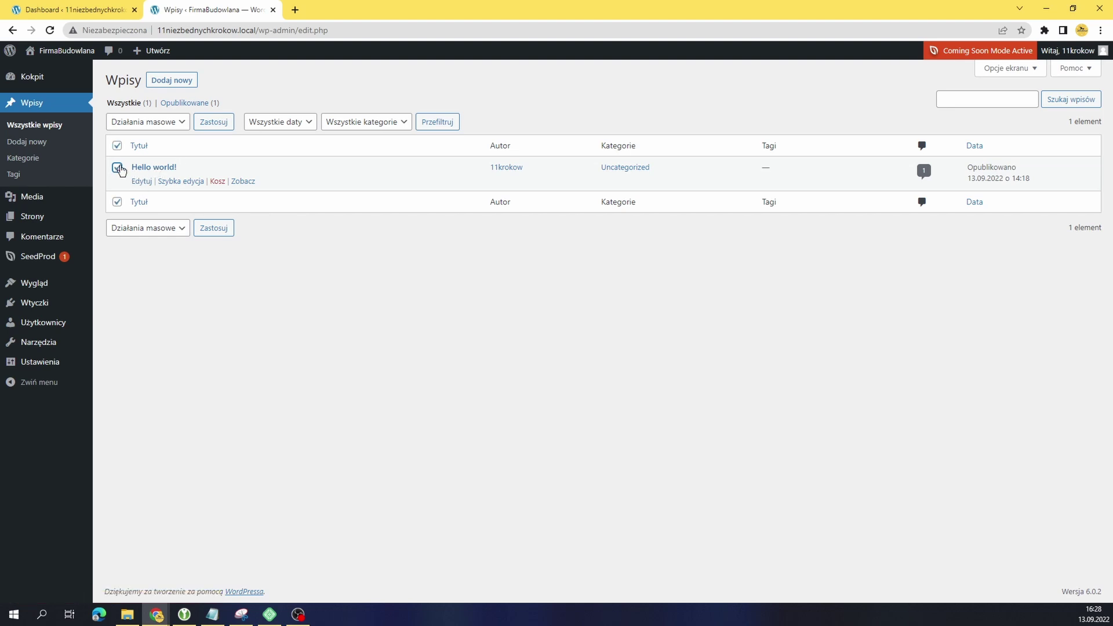
{"action": "left_click", "coordinate": [215, 182]}
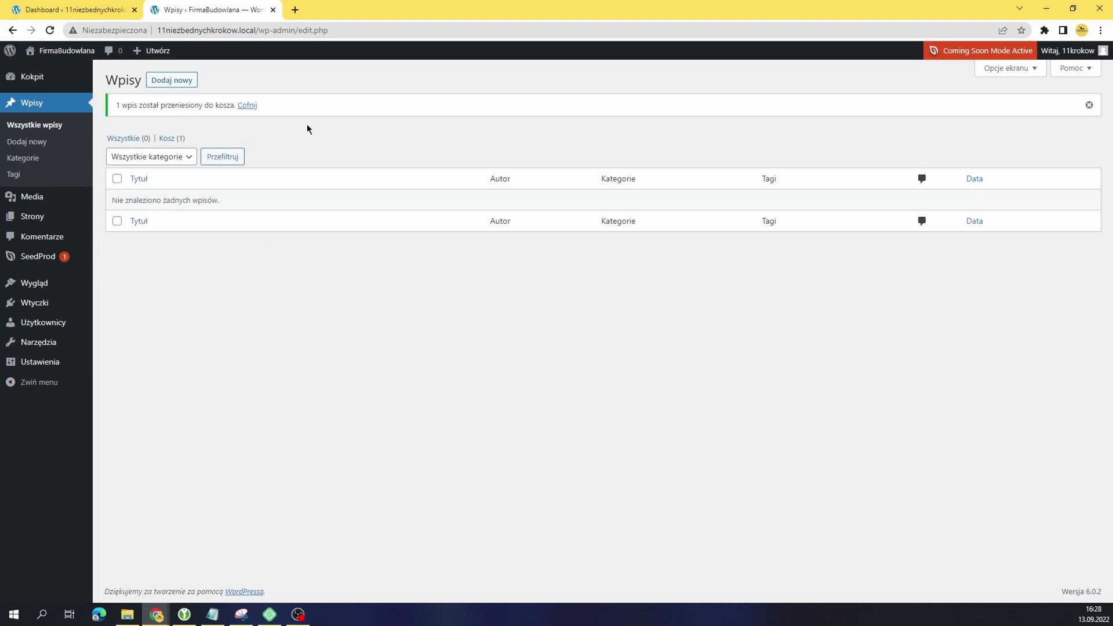
{"action": "left_click", "coordinate": [55, 361]}
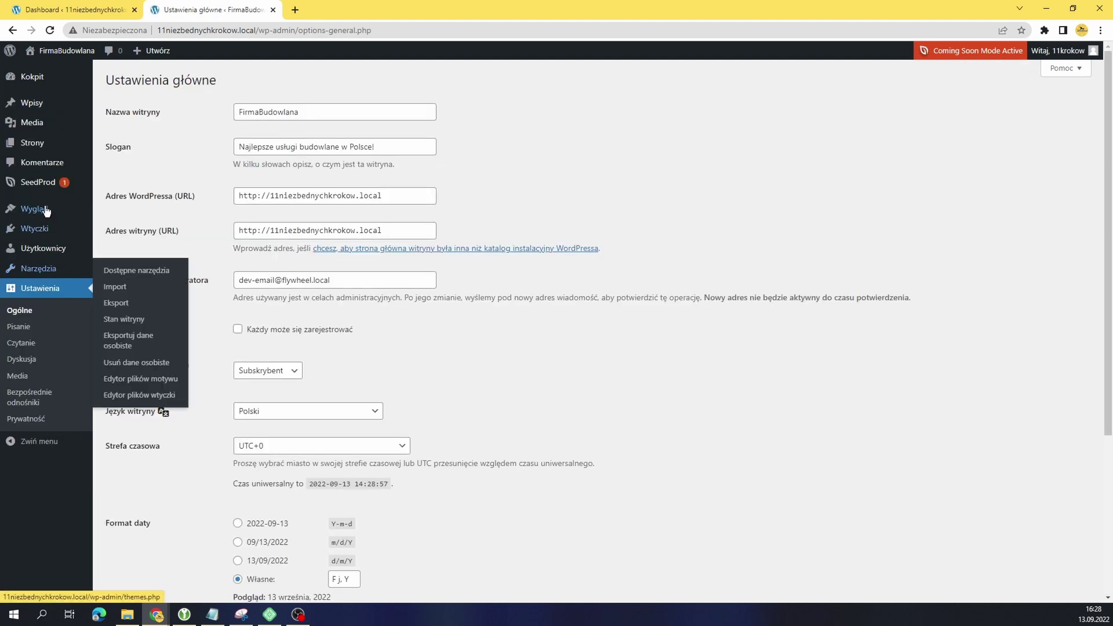
Browse the Reading, Discussion, Writing and General settings pages.
{"action": "left_click", "coordinate": [35, 350]}
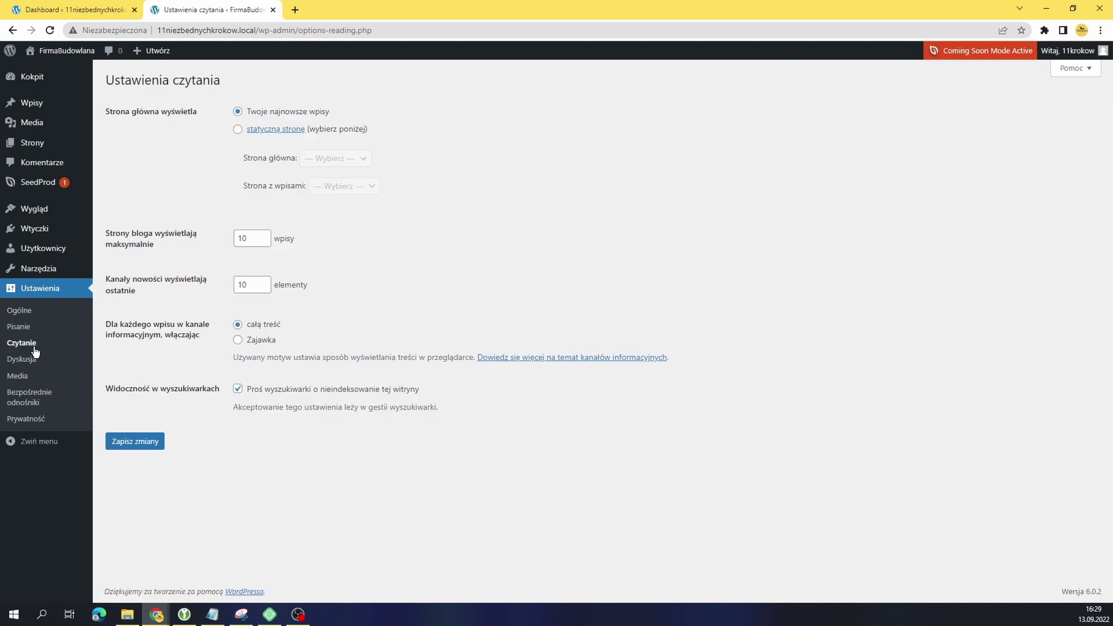
{"action": "left_click", "coordinate": [32, 360]}
{"action": "left_click", "coordinate": [28, 335]}
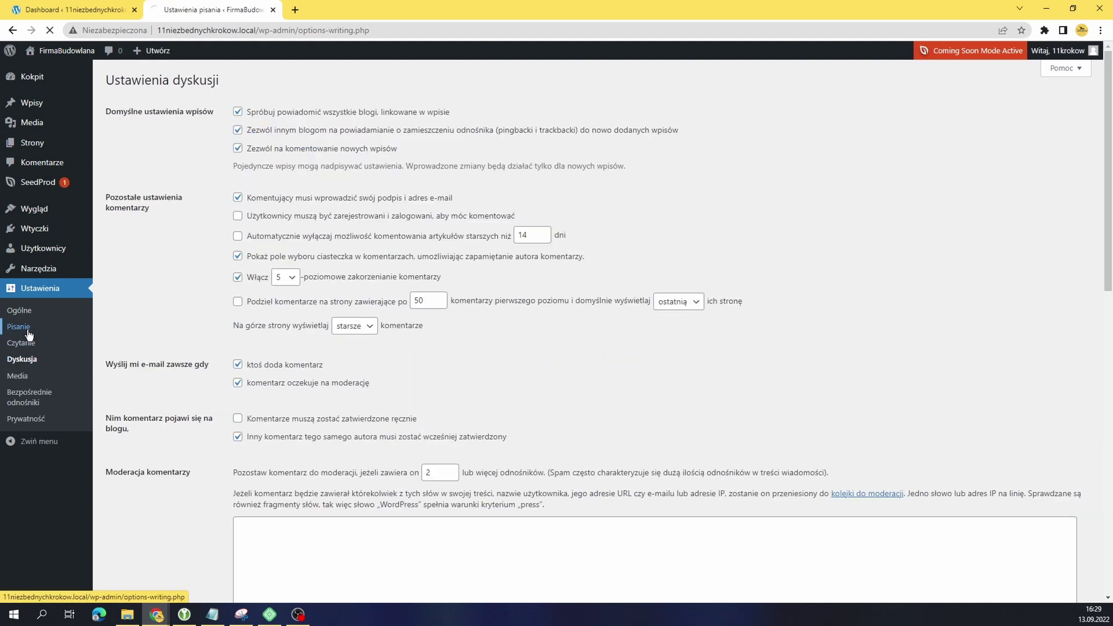
{"action": "left_click", "coordinate": [25, 316]}
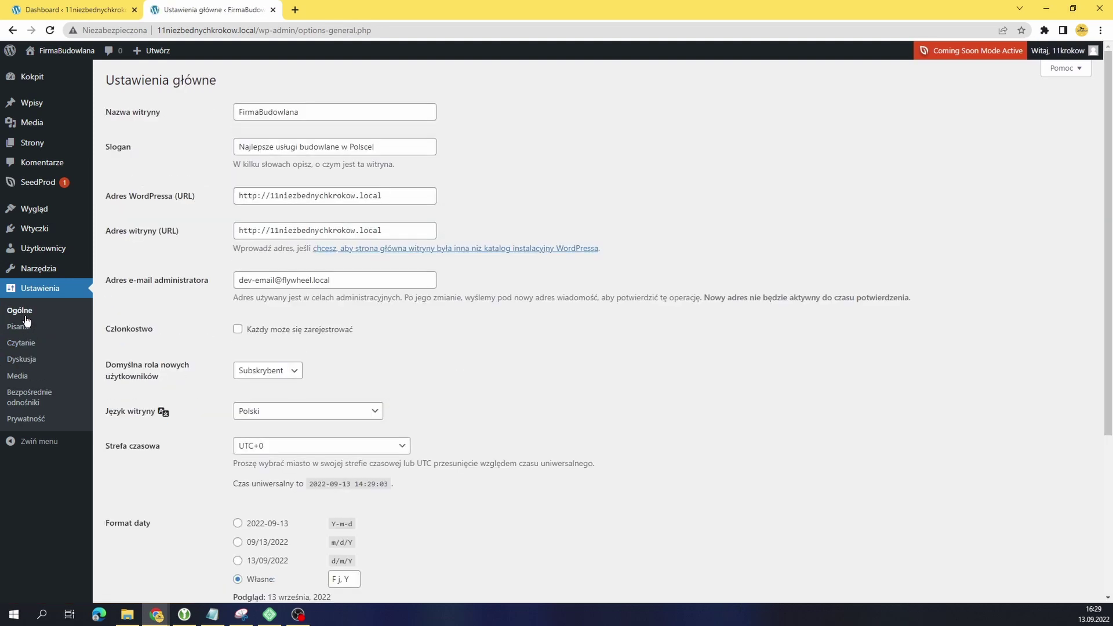
Set the permalink structure to Post name (/%postname%/) and save it.
{"action": "left_click", "coordinate": [32, 396]}
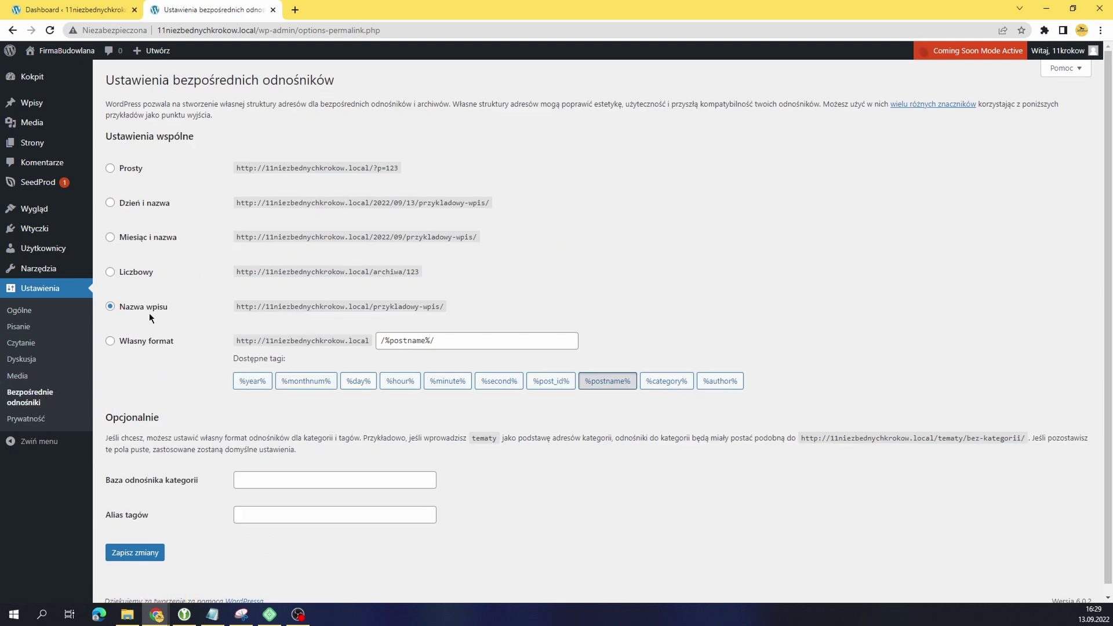
{"action": "left_click", "coordinate": [121, 311]}
{"action": "left_click", "coordinate": [145, 345]}
{"action": "left_click", "coordinate": [134, 309]}
{"action": "left_click_drag", "start_coordinate": [440, 308], "coordinate": [228, 314]}
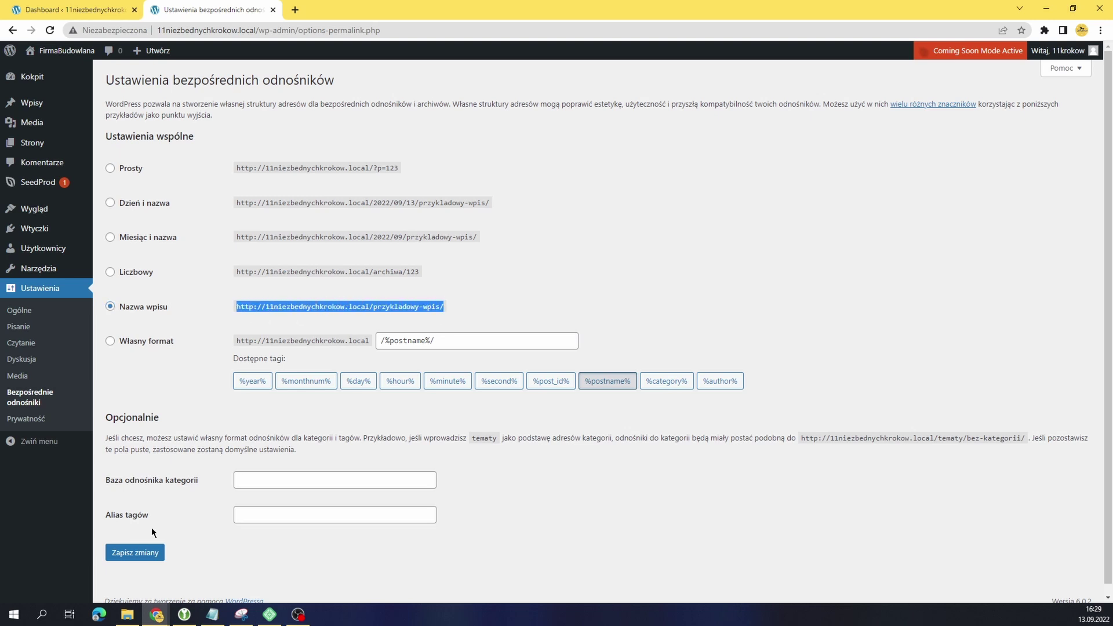
{"action": "left_click", "coordinate": [139, 552]}
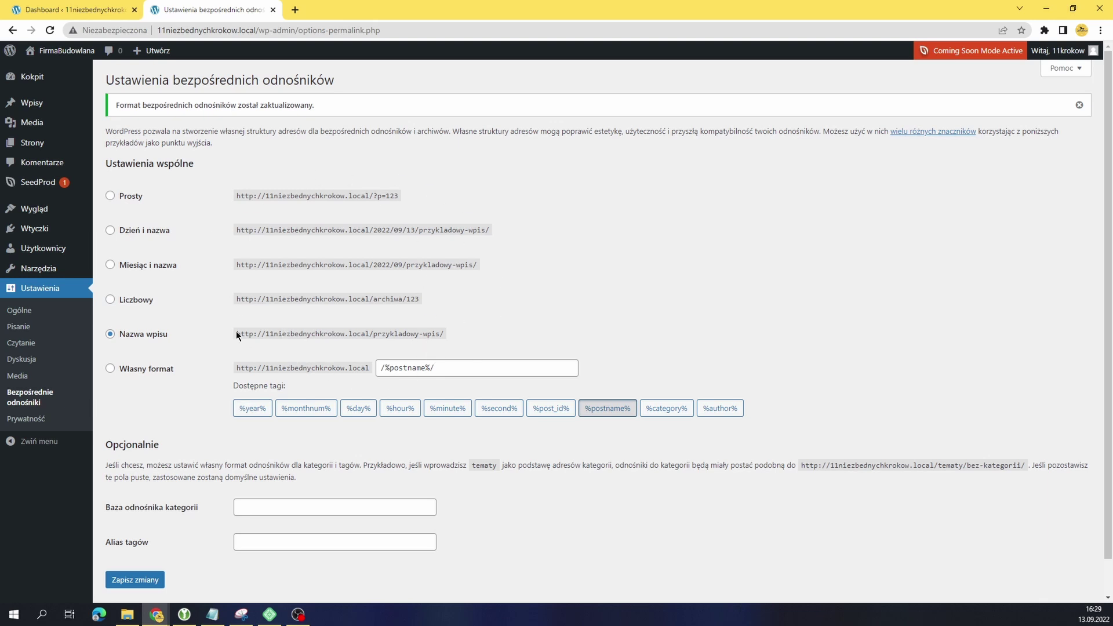
{"action": "left_click", "coordinate": [146, 580]}
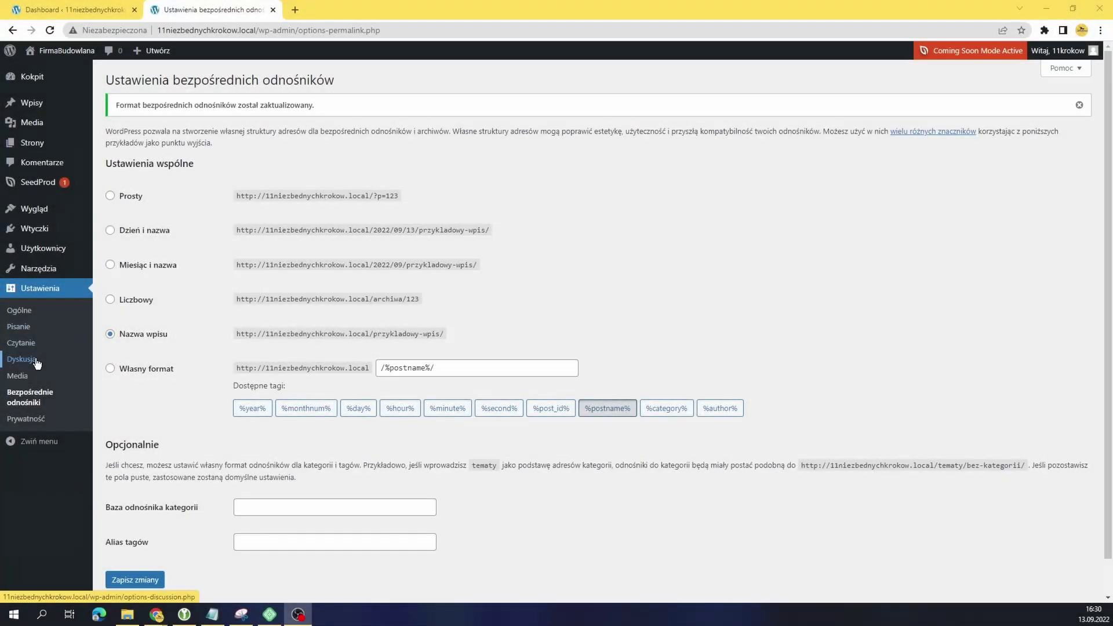
{"action": "left_click", "coordinate": [21, 359]}
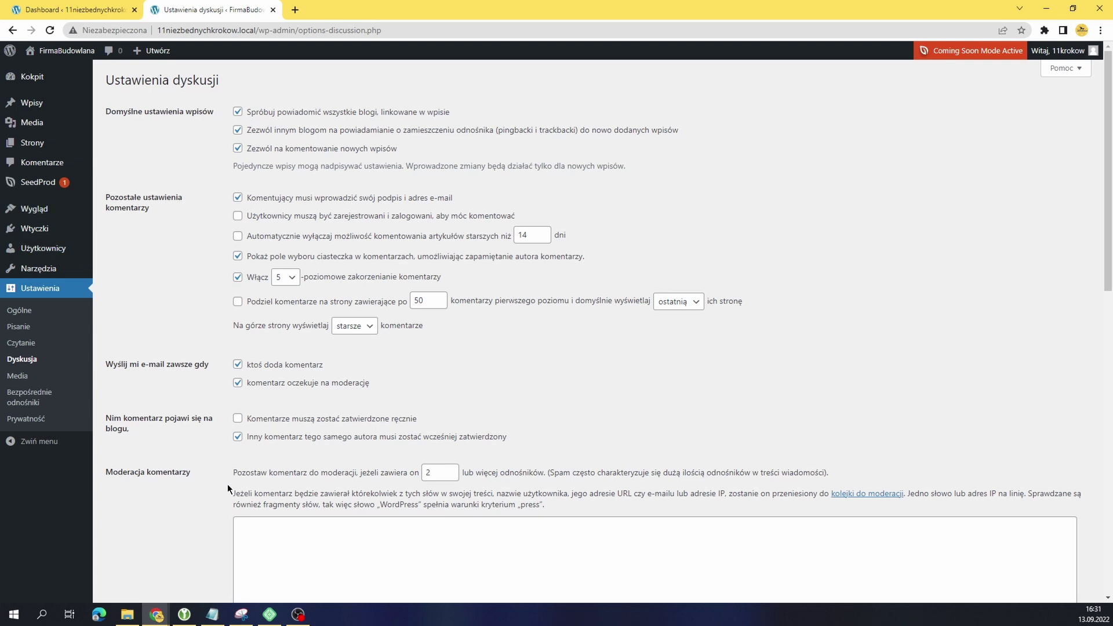
Turn off comments on new posts, require registered commenters and manual approval, then save.
{"action": "left_click", "coordinate": [238, 149]}
{"action": "left_click", "coordinate": [237, 217]}
{"action": "left_click", "coordinate": [238, 418]}
{"action": "scroll", "coordinate": [400, 380], "scroll_direction": "down", "scroll_amount": 5}
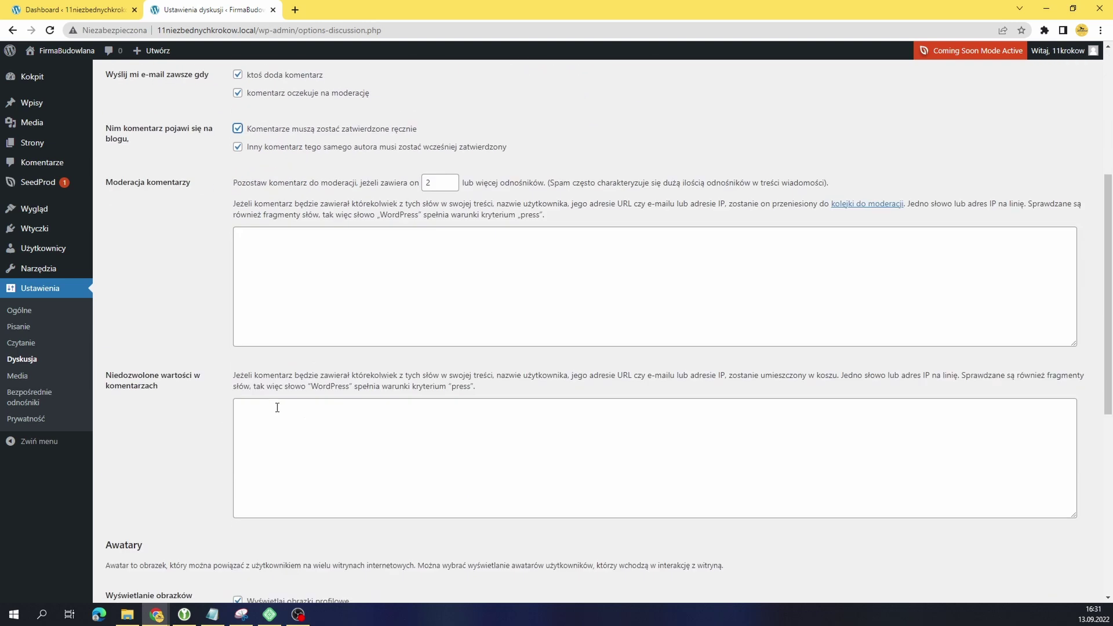
{"action": "scroll", "coordinate": [288, 406], "scroll_direction": "down", "scroll_amount": 3}
{"action": "scroll", "coordinate": [150, 518], "scroll_direction": "down", "scroll_amount": 4}
{"action": "left_click", "coordinate": [142, 545]}
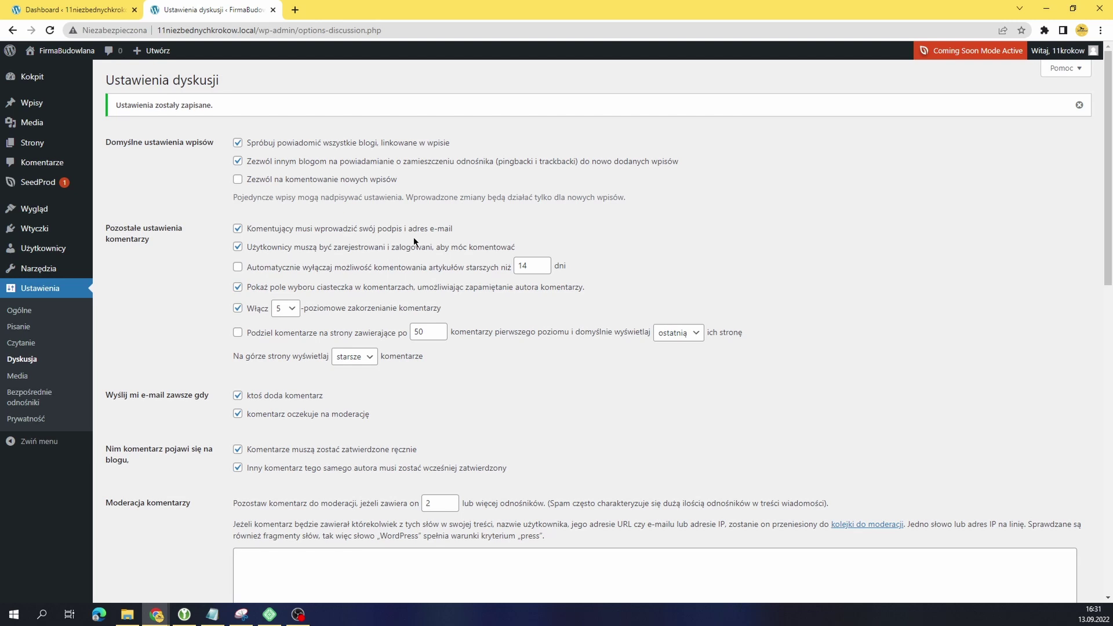
{"action": "scroll", "coordinate": [415, 241], "scroll_direction": "down", "scroll_amount": 1}
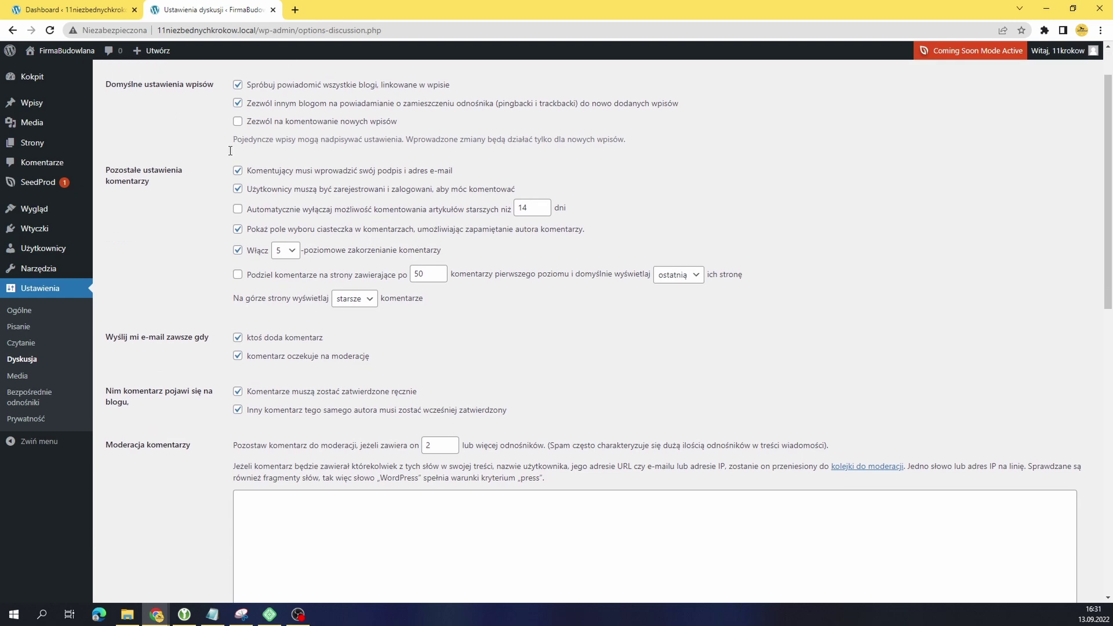
{"action": "scroll", "coordinate": [371, 348], "scroll_direction": "down", "scroll_amount": 3}
{"action": "scroll", "coordinate": [371, 348], "scroll_direction": "down", "scroll_amount": 2}
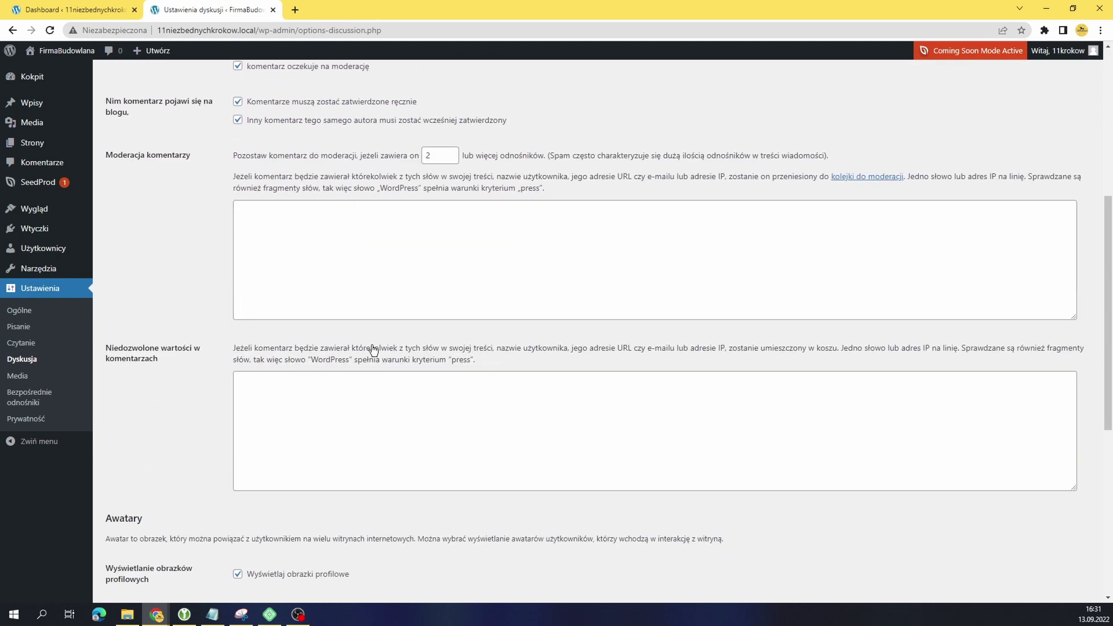
{"action": "scroll", "coordinate": [374, 352], "scroll_direction": "down", "scroll_amount": 3}
{"action": "scroll", "coordinate": [374, 351], "scroll_direction": "down", "scroll_amount": 4}
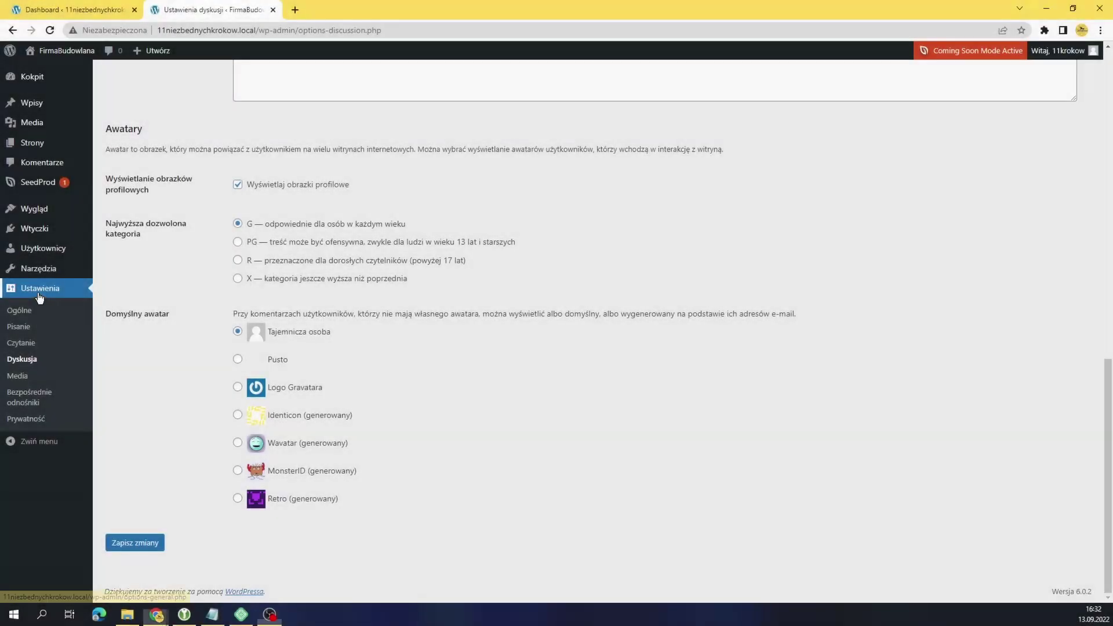
Open General settings and select the administrator e-mail address text.
{"action": "left_click", "coordinate": [17, 308]}
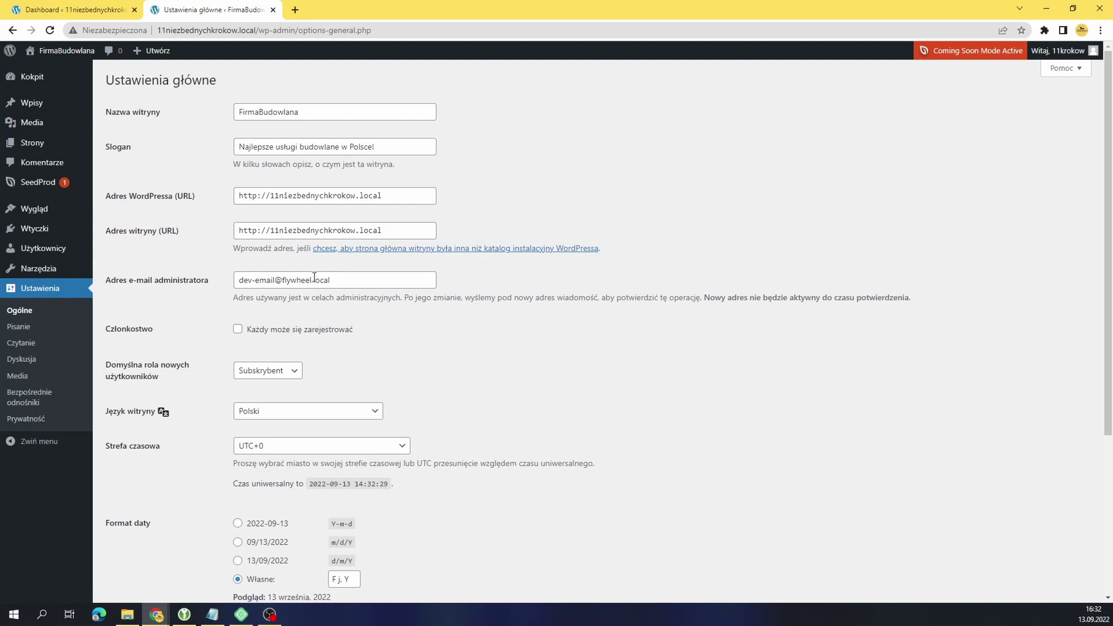
{"action": "left_click_drag", "start_coordinate": [338, 280], "coordinate": [122, 284]}
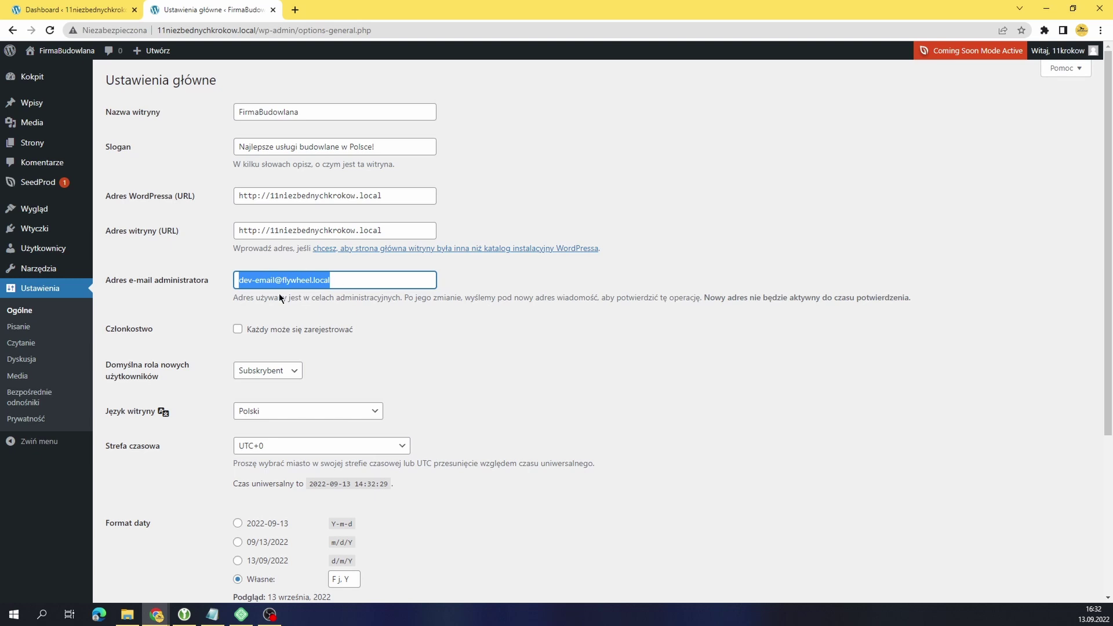
{"action": "left_click_drag", "start_coordinate": [237, 280], "coordinate": [418, 259]}
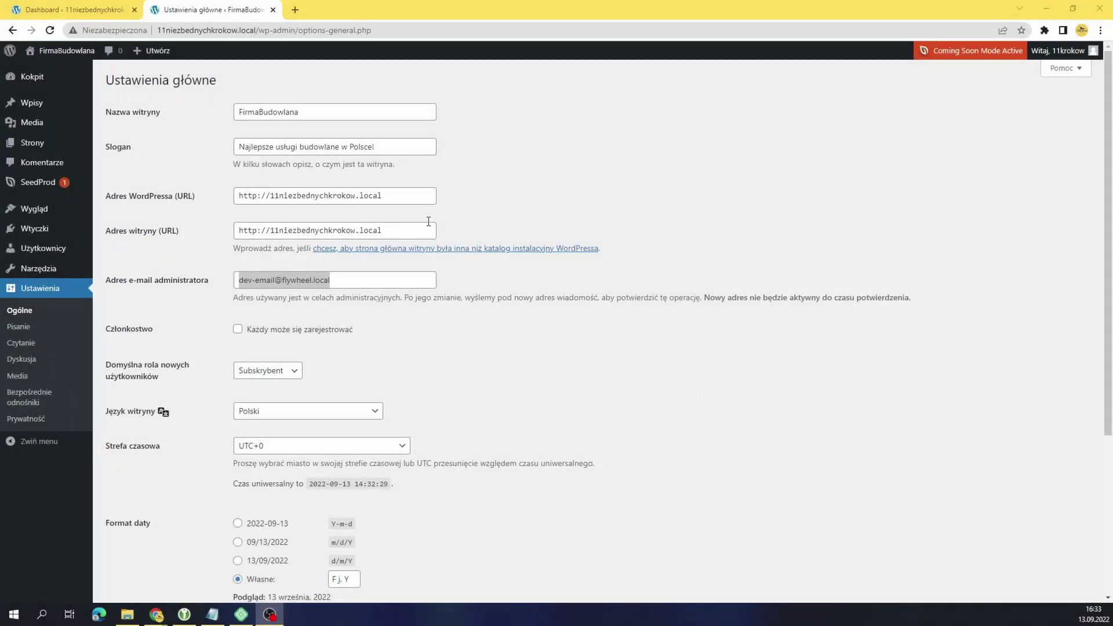
{"action": "mouse_move", "coordinate": [35, 208]}
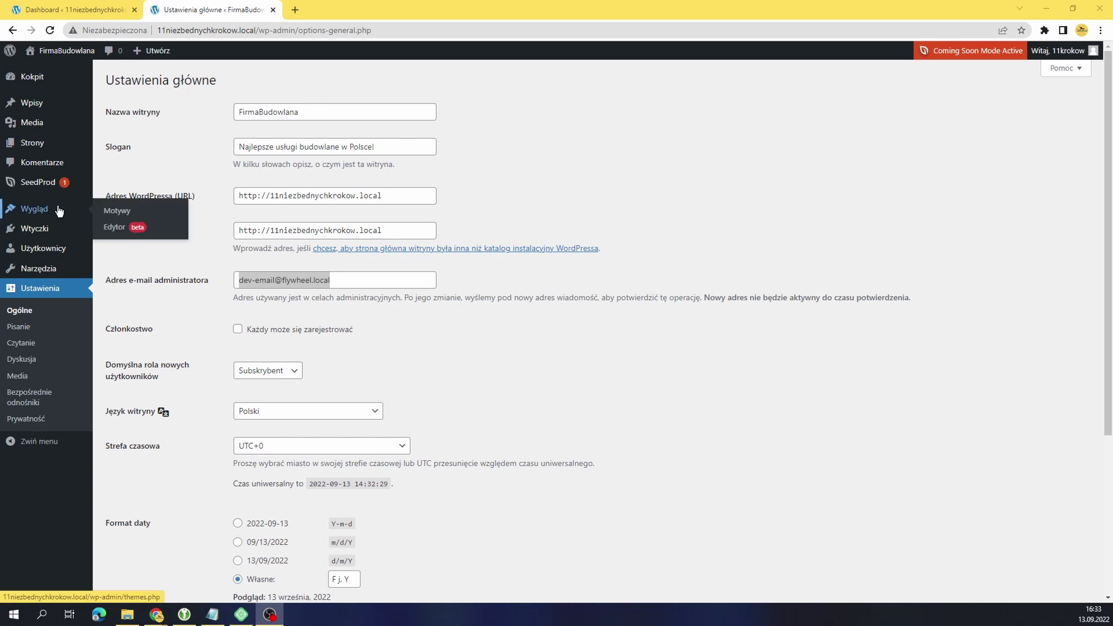
Search the theme directory for 'Kadence', then install and activate the Kadence theme.
{"action": "left_click", "coordinate": [119, 213]}
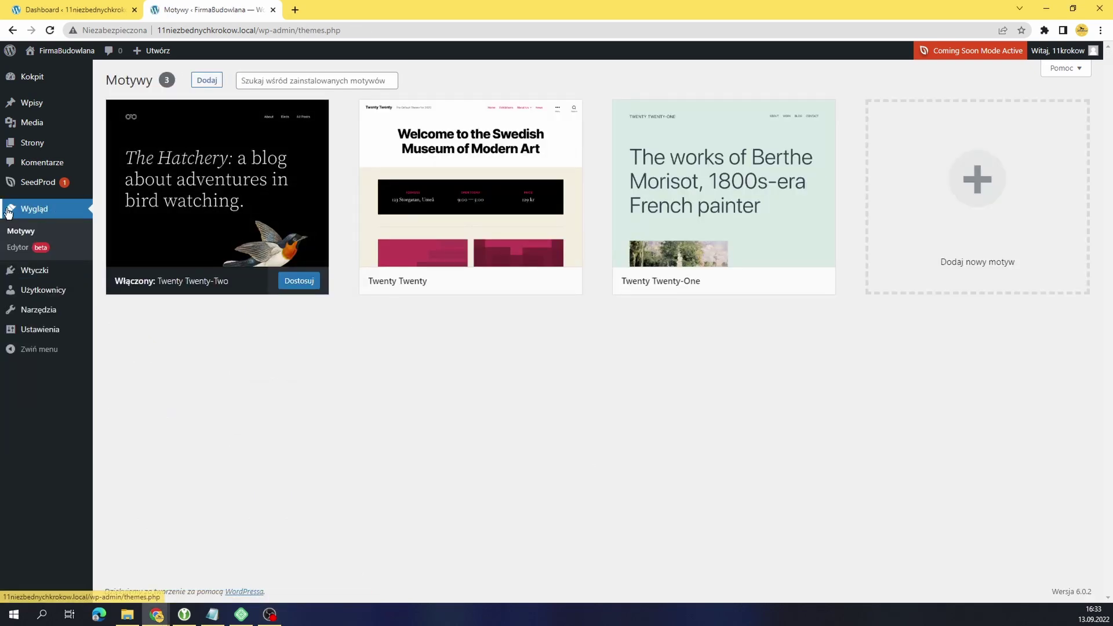
{"action": "left_click", "coordinate": [209, 81]}
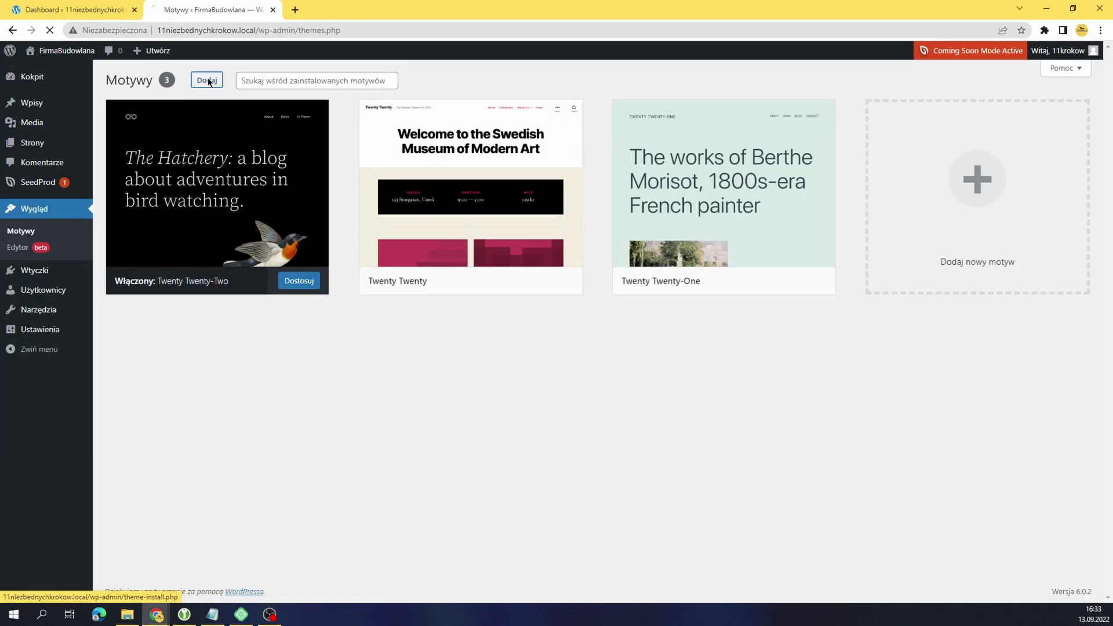
{"action": "left_click", "coordinate": [986, 113]}
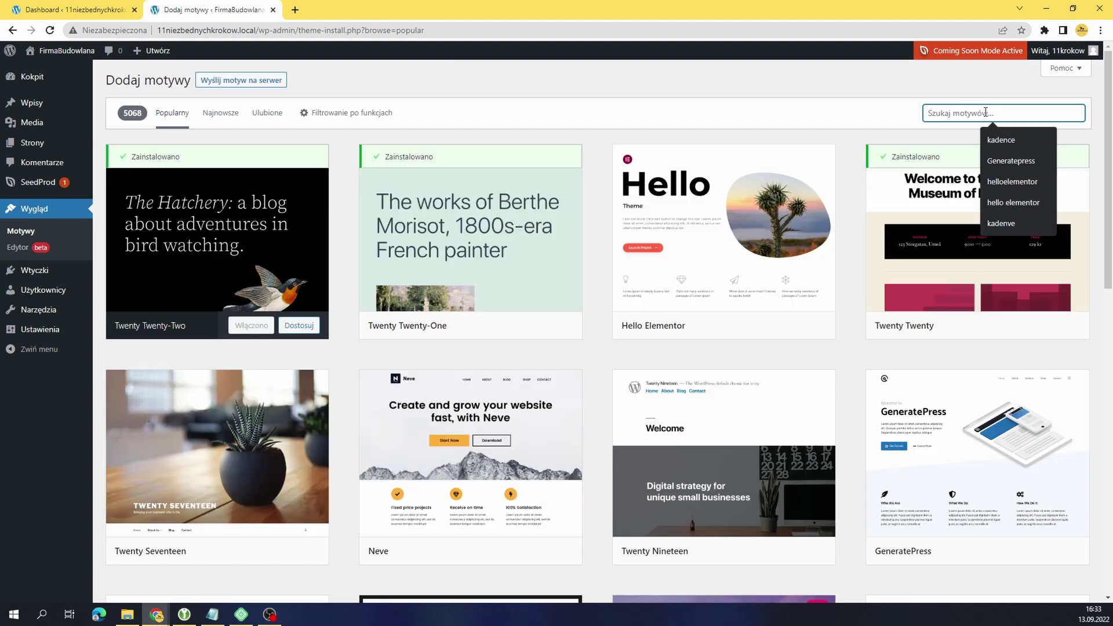
{"action": "type", "text": "Kade"}
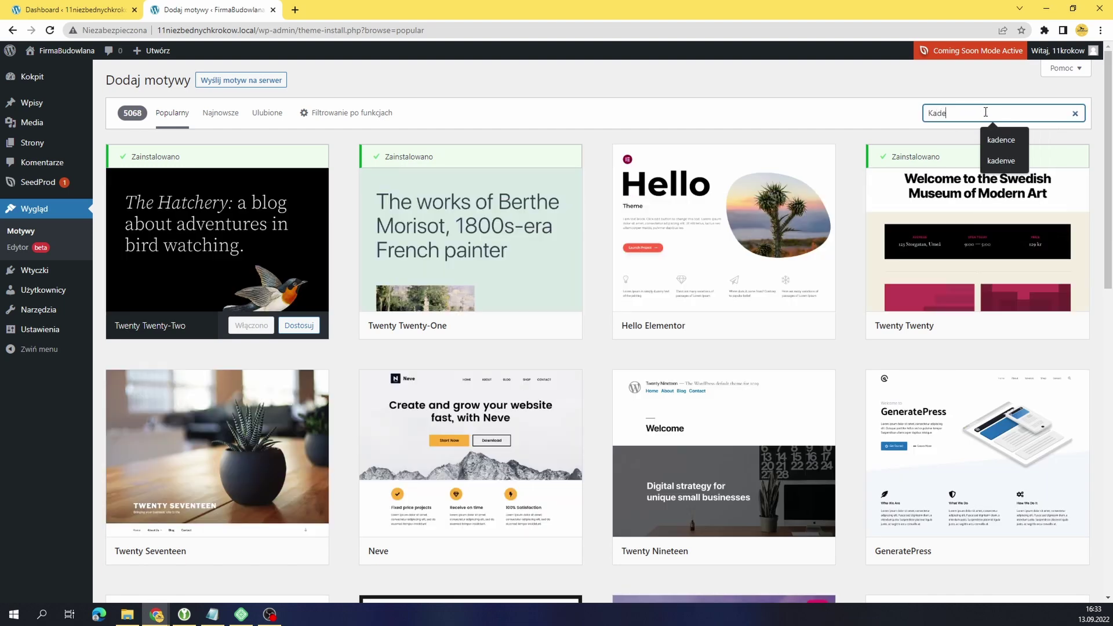
{"action": "type", "text": "nce"}
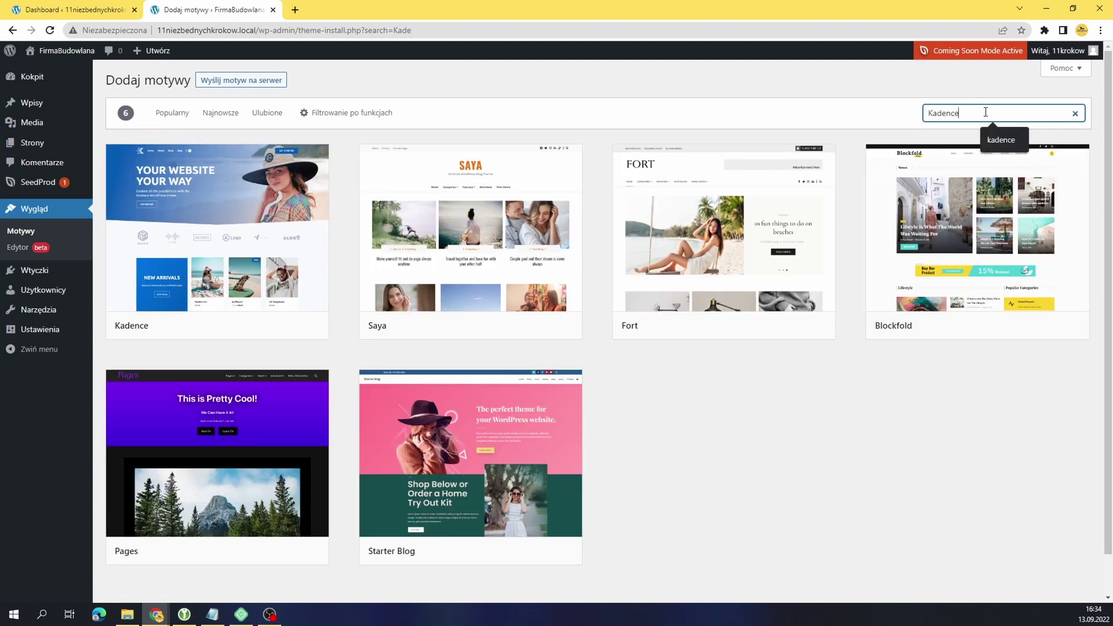
{"action": "key", "text": "Return"}
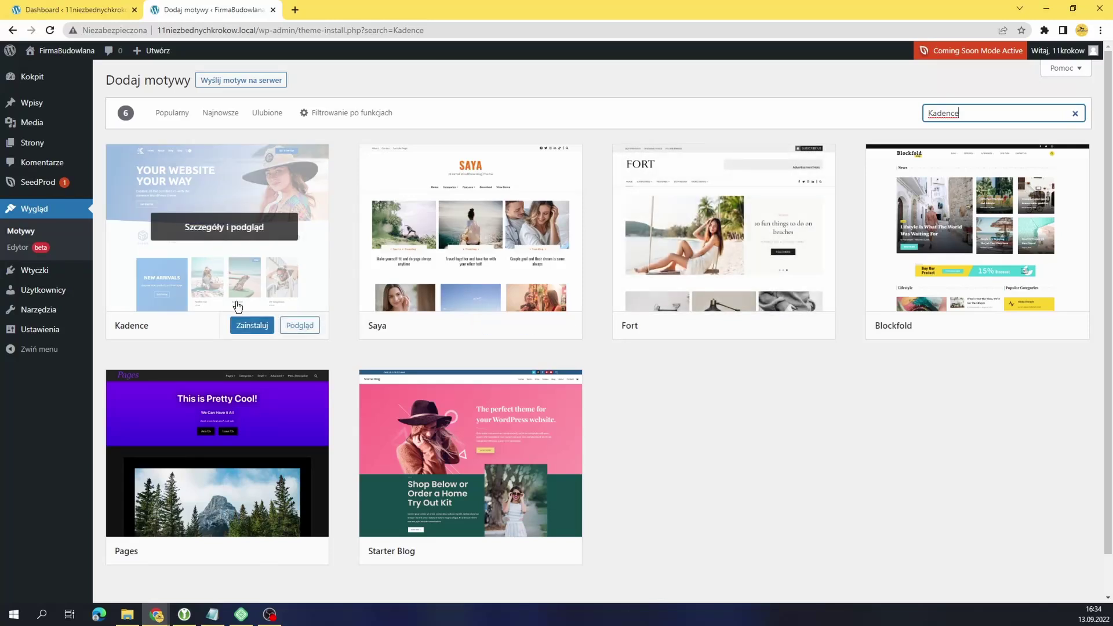
{"action": "left_click", "coordinate": [238, 325]}
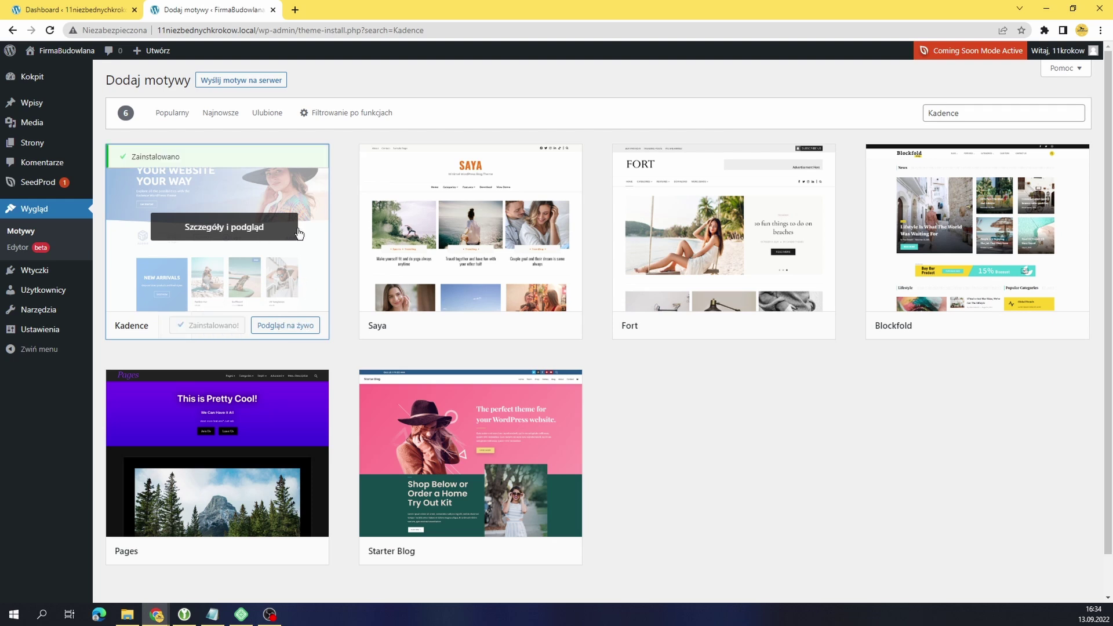
{"action": "left_click", "coordinate": [227, 329]}
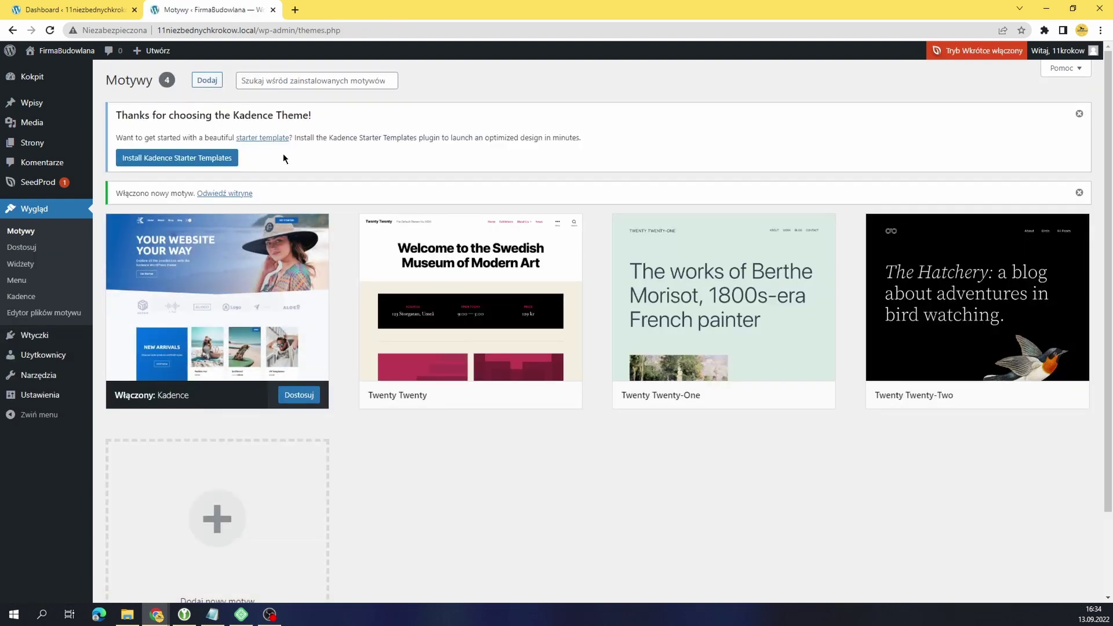
Install Kadence Starter Templates and switch the template gallery's page builder to Elementor.
{"action": "left_click", "coordinate": [155, 167]}
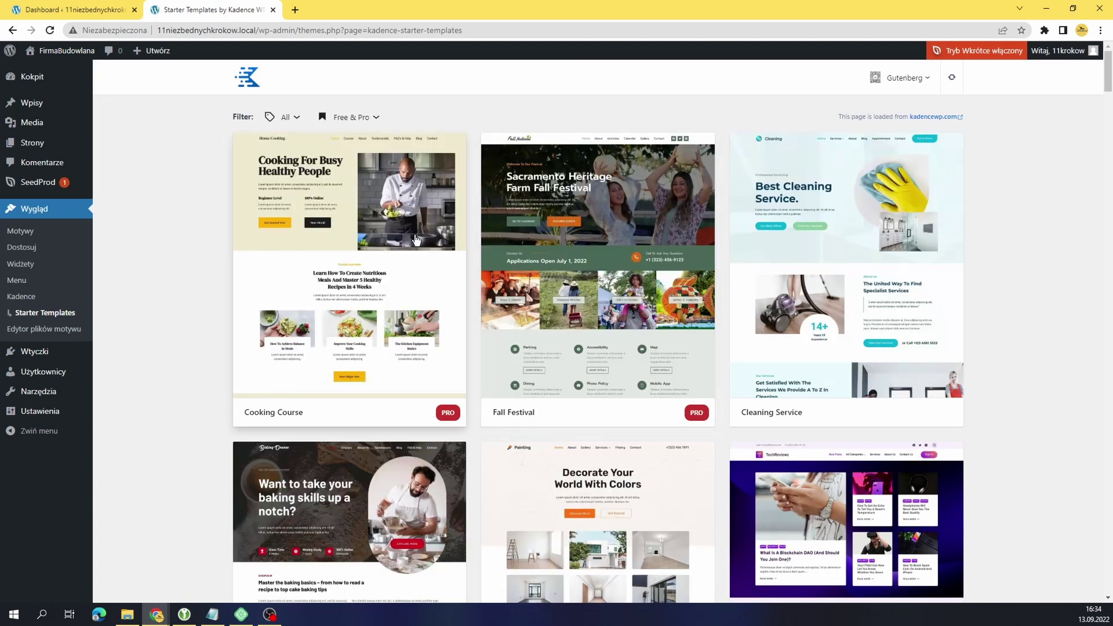
{"action": "left_click", "coordinate": [902, 81]}
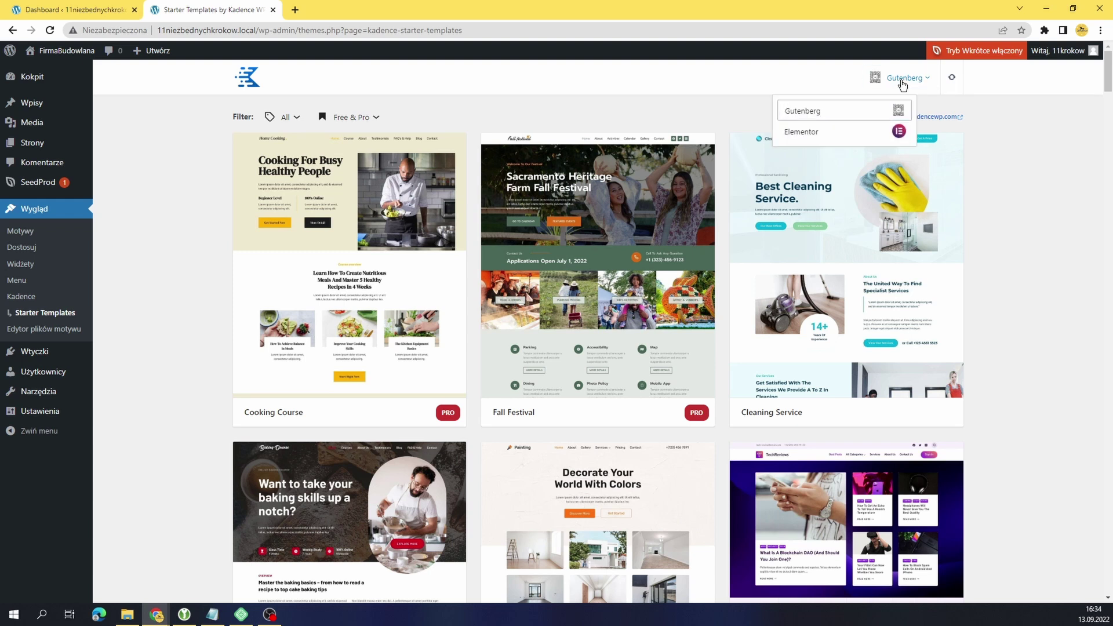
{"action": "left_click", "coordinate": [838, 134]}
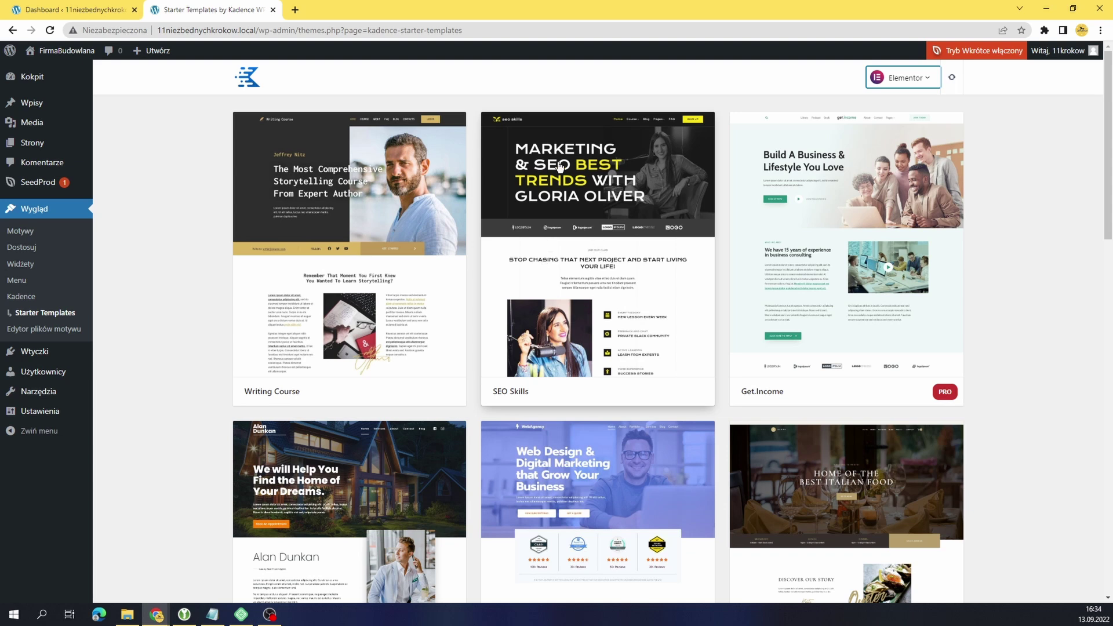
{"action": "scroll", "coordinate": [393, 200], "scroll_direction": "down", "scroll_amount": 2}
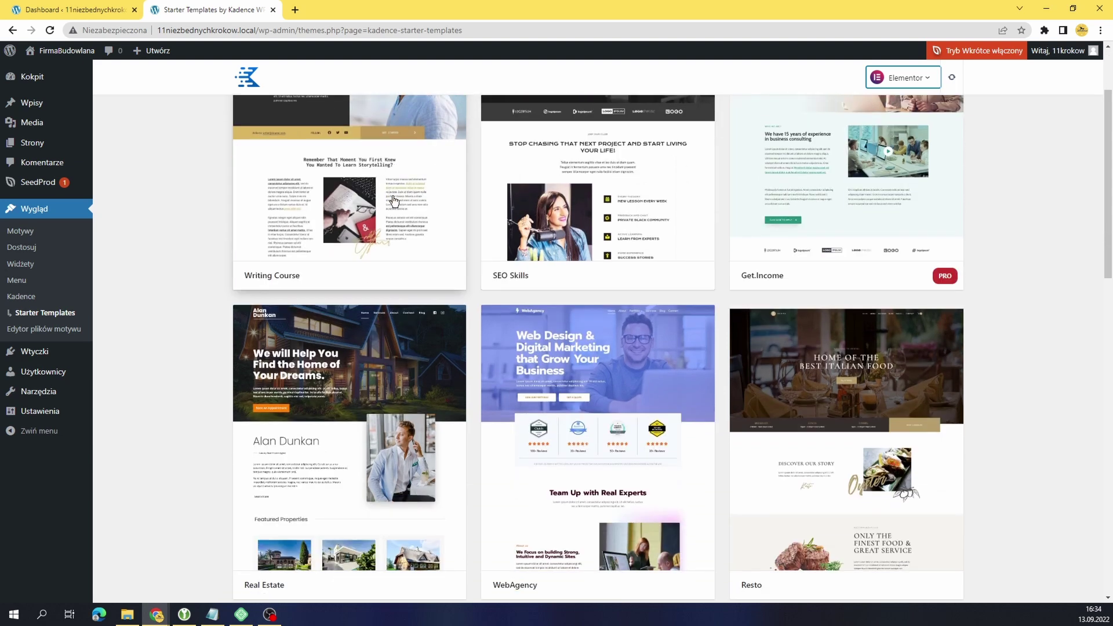
{"action": "scroll", "coordinate": [574, 185], "scroll_direction": "up", "scroll_amount": 2}
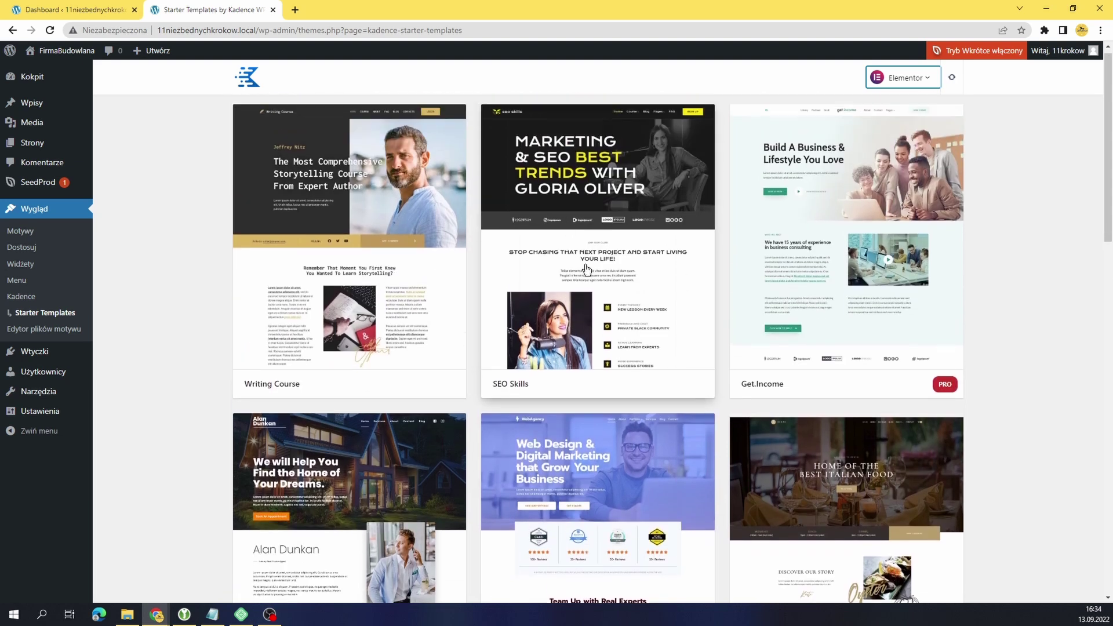
Preview the SEO Skills and Writing Course templates, closing each preview afterwards.
{"action": "left_click", "coordinate": [548, 189]}
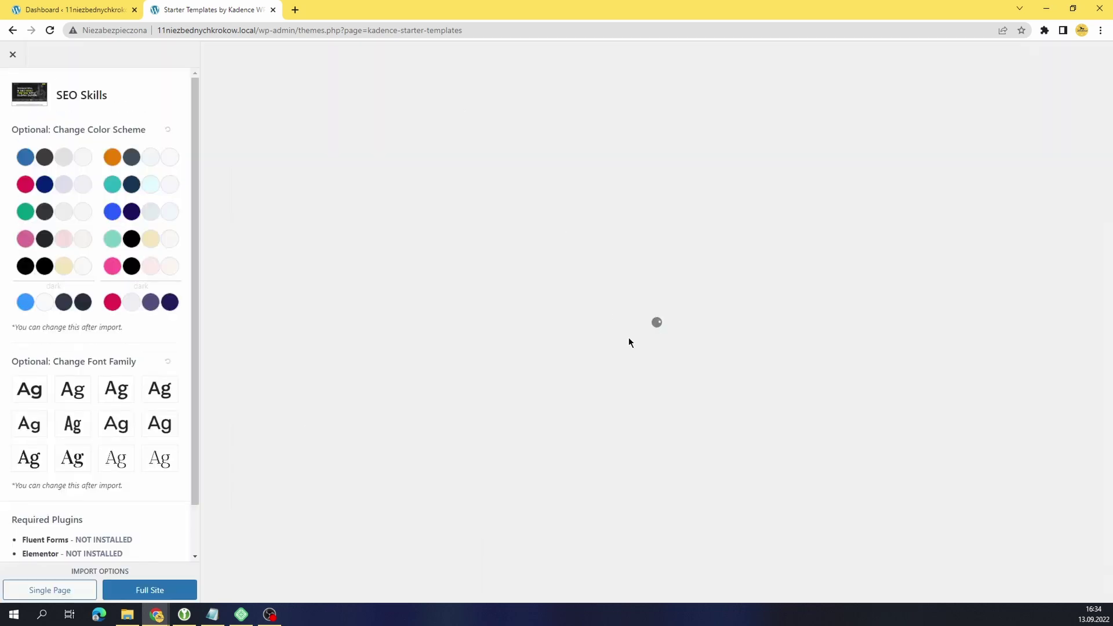
{"action": "scroll", "coordinate": [105, 458], "scroll_direction": "down", "scroll_amount": 2}
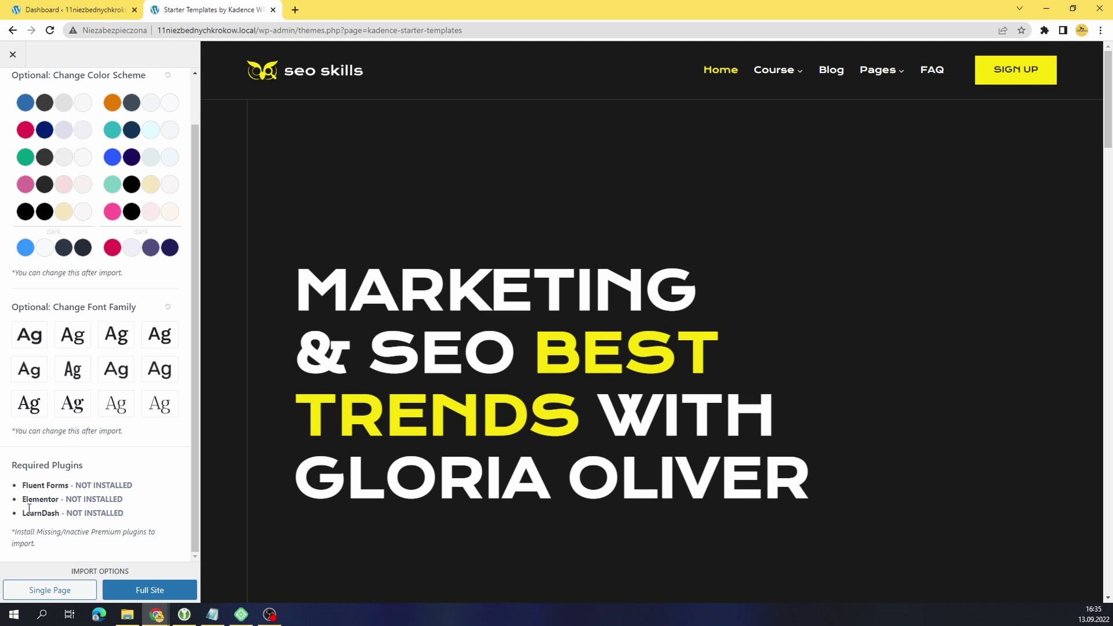
{"action": "scroll", "coordinate": [55, 504], "scroll_direction": "up", "scroll_amount": 3}
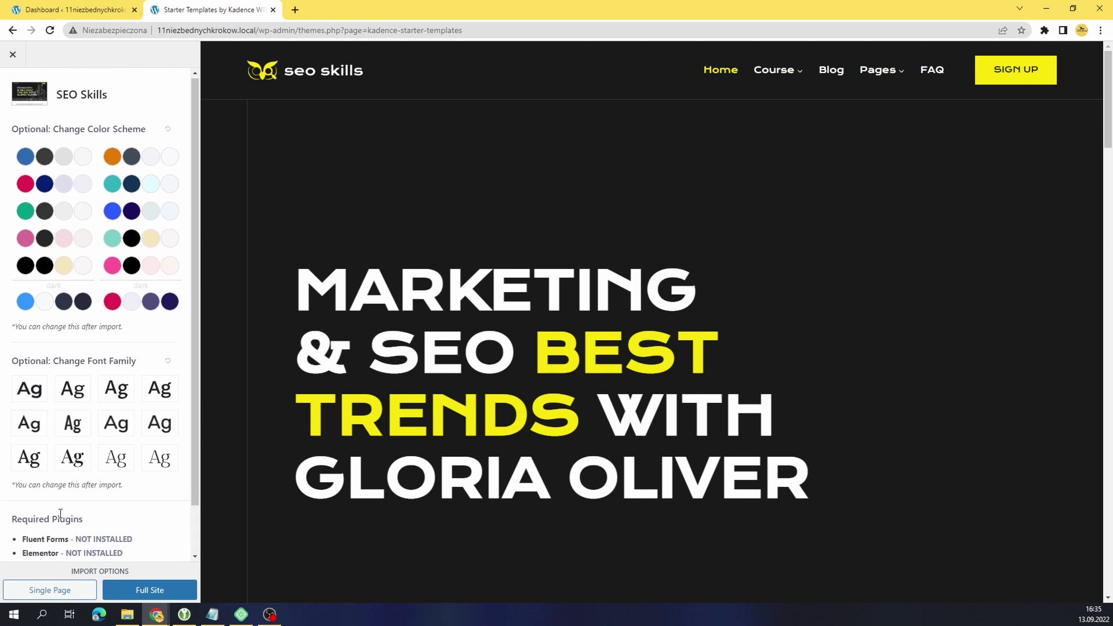
{"action": "scroll", "coordinate": [107, 456], "scroll_direction": "down", "scroll_amount": 2}
{"action": "scroll", "coordinate": [88, 99], "scroll_direction": "up", "scroll_amount": 2}
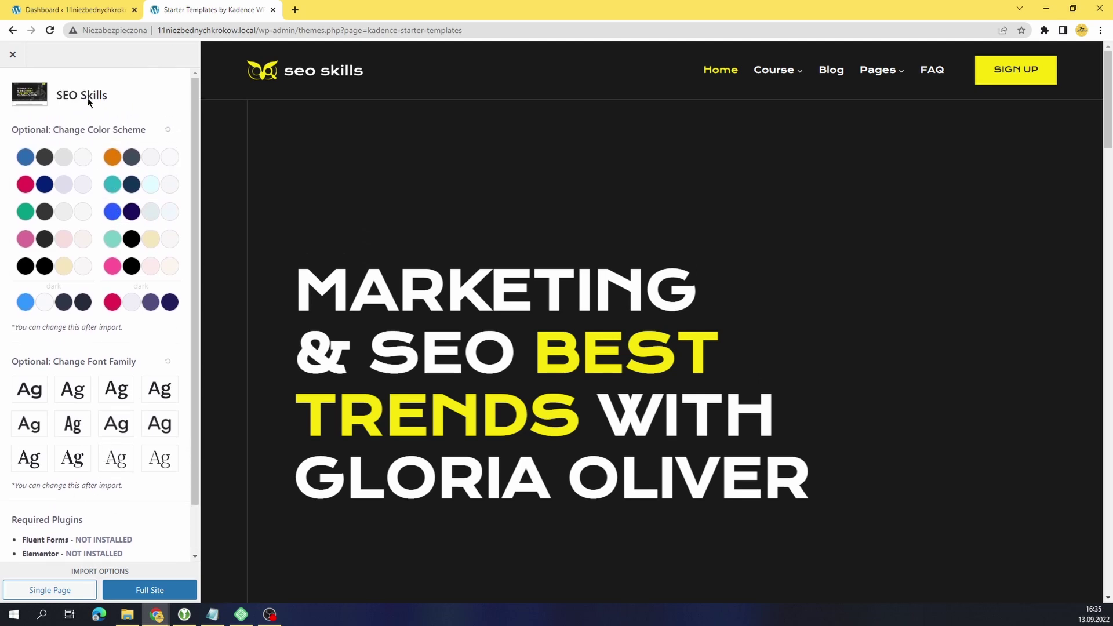
{"action": "left_click", "coordinate": [14, 55]}
{"action": "left_click", "coordinate": [365, 214]}
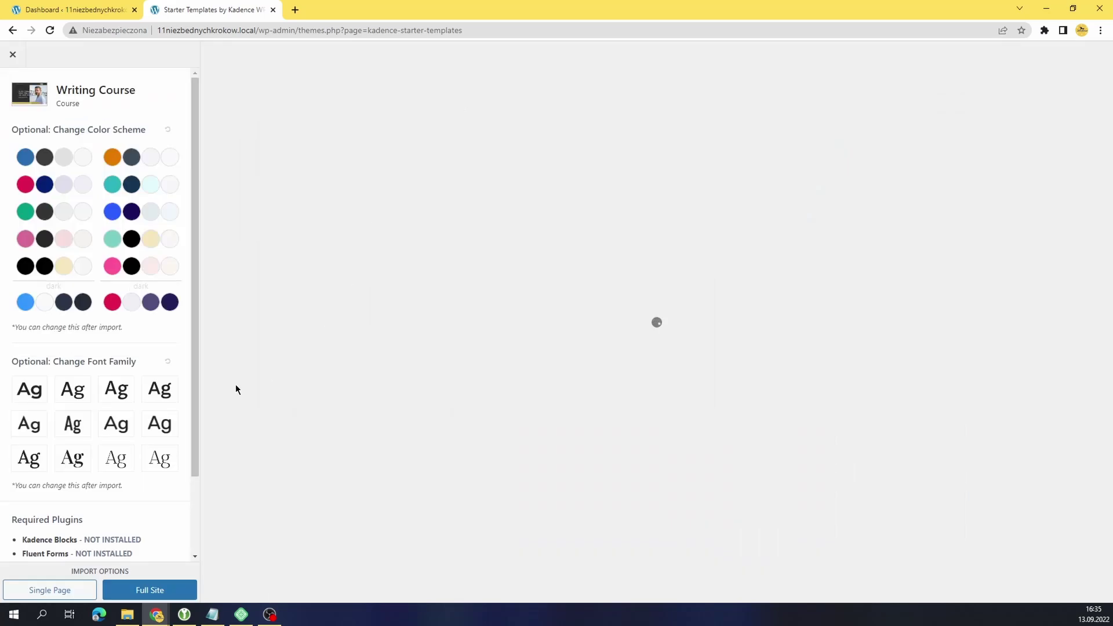
{"action": "scroll", "coordinate": [81, 458], "scroll_direction": "down", "scroll_amount": 2}
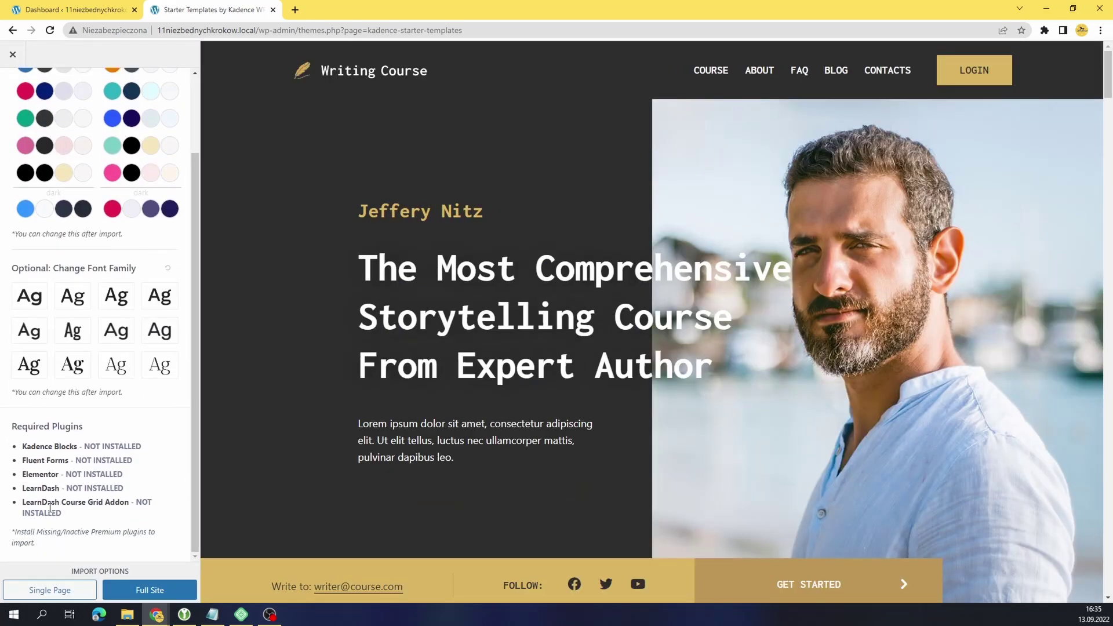
{"action": "scroll", "coordinate": [51, 493], "scroll_direction": "up", "scroll_amount": 5}
{"action": "left_click", "coordinate": [13, 54]}
Open the WebAgency template and choose a Full Site import.
{"action": "scroll", "coordinate": [275, 256], "scroll_direction": "down", "scroll_amount": 4}
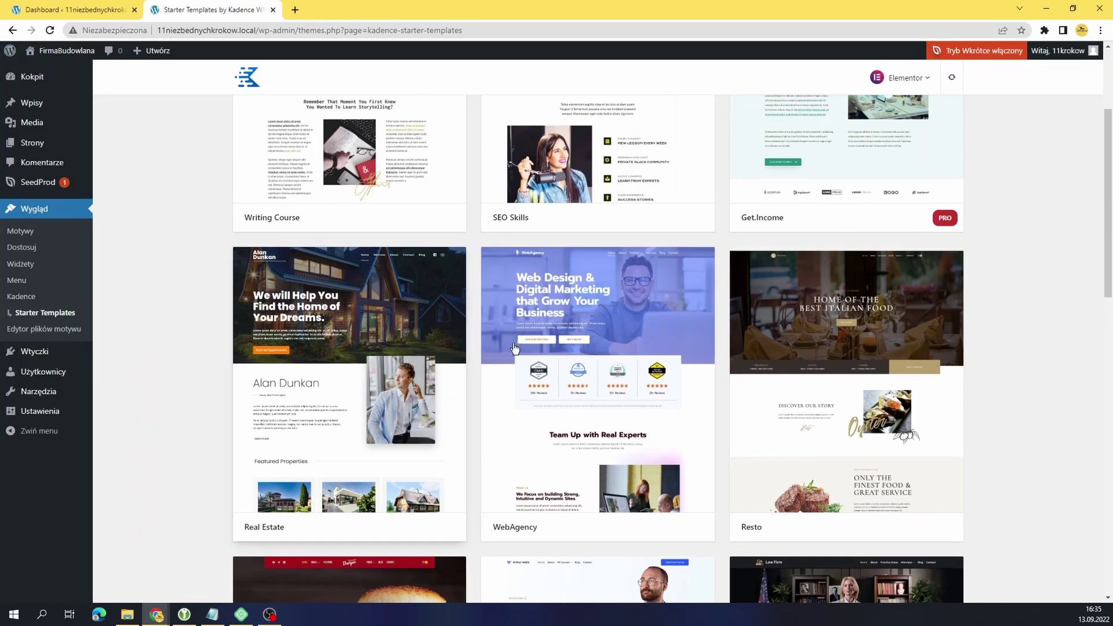
{"action": "left_click", "coordinate": [613, 280]}
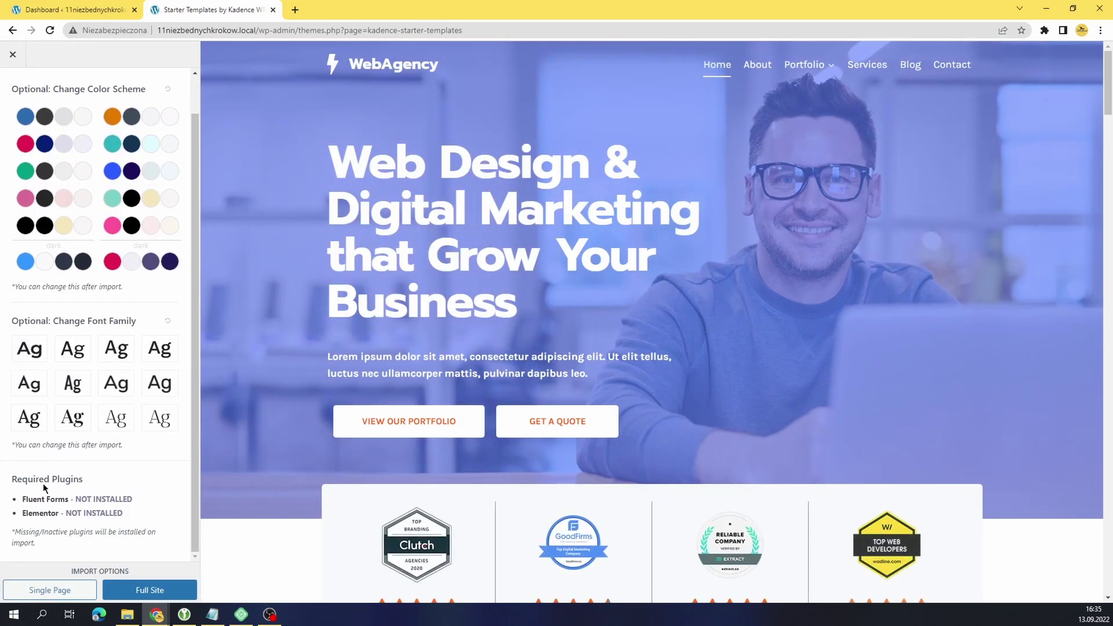
{"action": "left_click", "coordinate": [138, 591]}
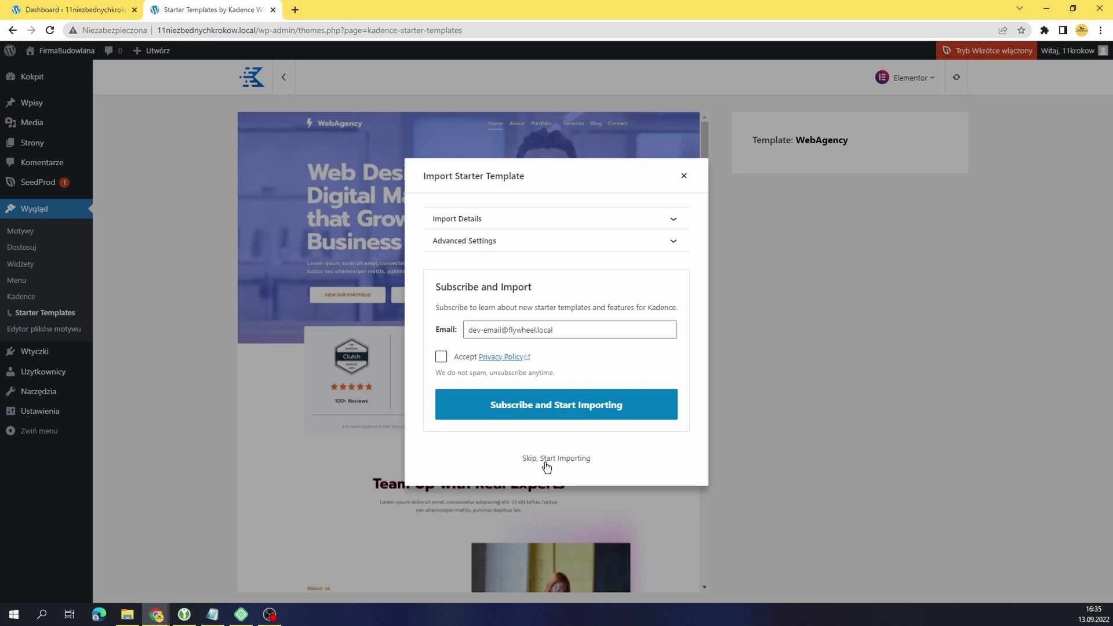
Skip the subscription prompt and import the WebAgency template, then scroll through the preview.
{"action": "left_click", "coordinate": [545, 462]}
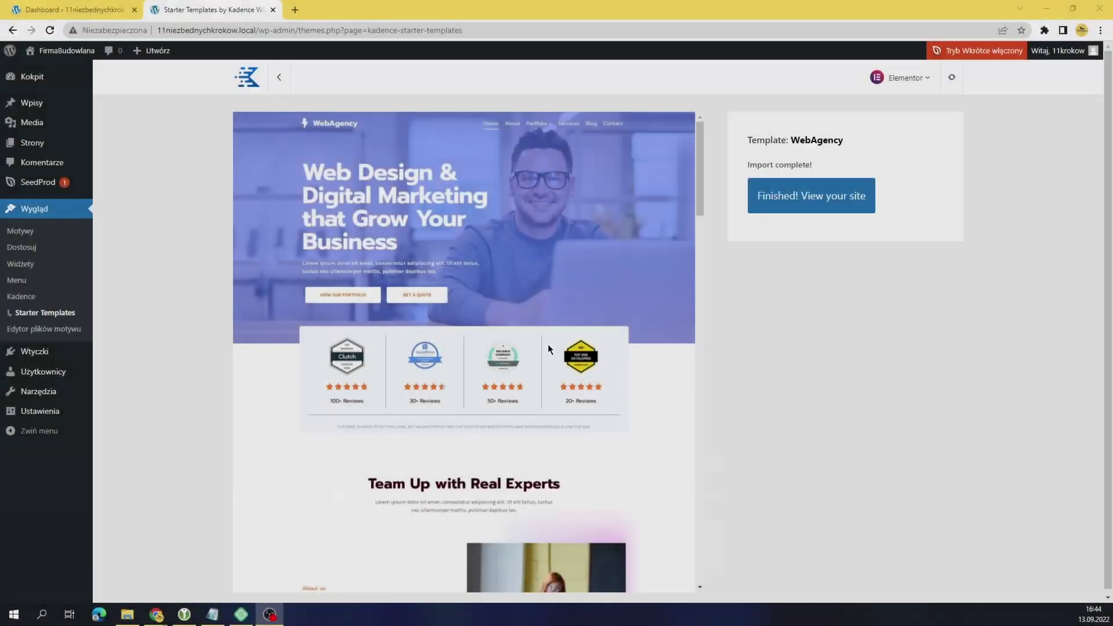
{"action": "scroll", "coordinate": [425, 338], "scroll_direction": "down", "scroll_amount": 3}
{"action": "scroll", "coordinate": [418, 353], "scroll_direction": "down", "scroll_amount": 4}
{"action": "scroll", "coordinate": [420, 362], "scroll_direction": "down", "scroll_amount": 4}
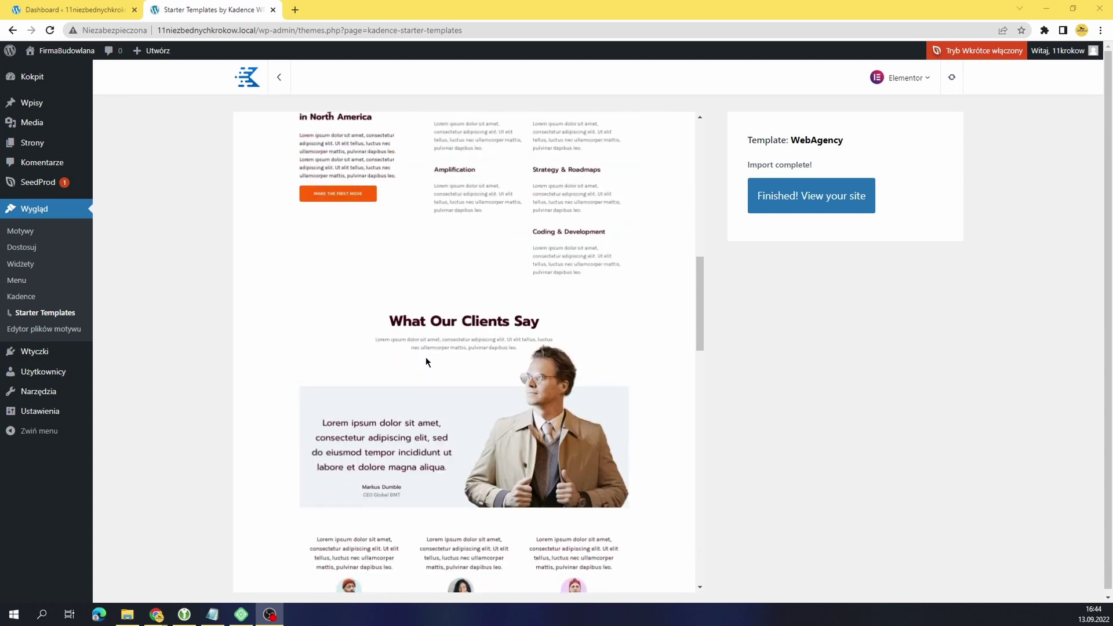
{"action": "scroll", "coordinate": [425, 361], "scroll_direction": "down", "scroll_amount": 3}
{"action": "scroll", "coordinate": [425, 364], "scroll_direction": "down", "scroll_amount": 6}
{"action": "scroll", "coordinate": [667, 422], "scroll_direction": "down", "scroll_amount": 4}
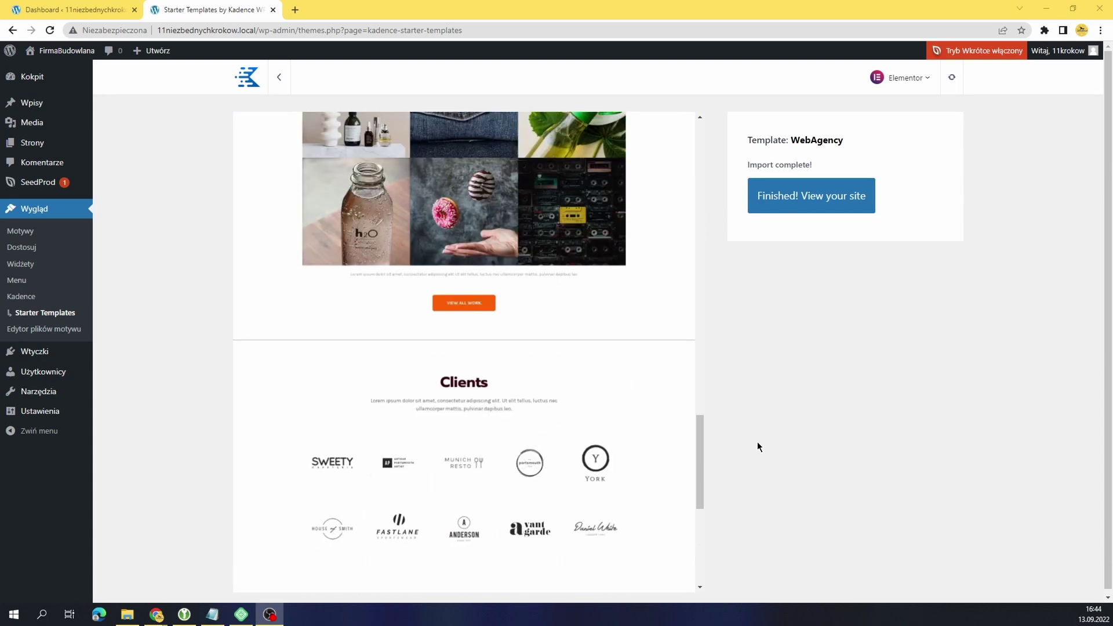
{"action": "scroll", "coordinate": [619, 454], "scroll_direction": "up", "scroll_amount": 4}
{"action": "scroll", "coordinate": [593, 451], "scroll_direction": "up", "scroll_amount": 5}
{"action": "scroll", "coordinate": [593, 451], "scroll_direction": "up", "scroll_amount": 6}
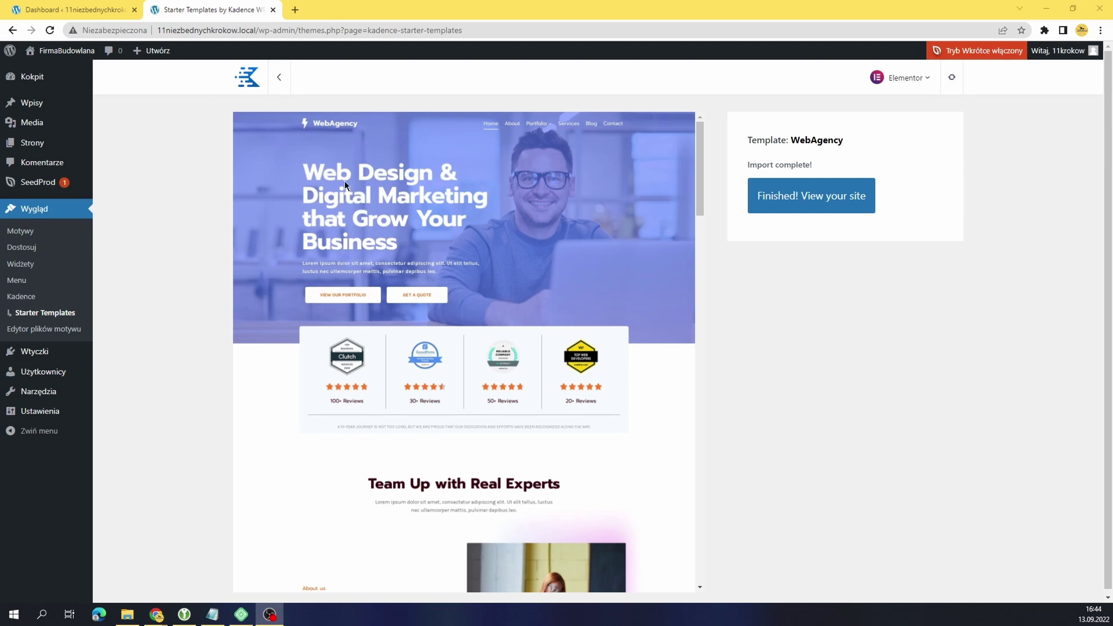
View the live FirmaBudowlana site with its WebAgency design, then return to the dashboard.
{"action": "left_click", "coordinate": [820, 210]}
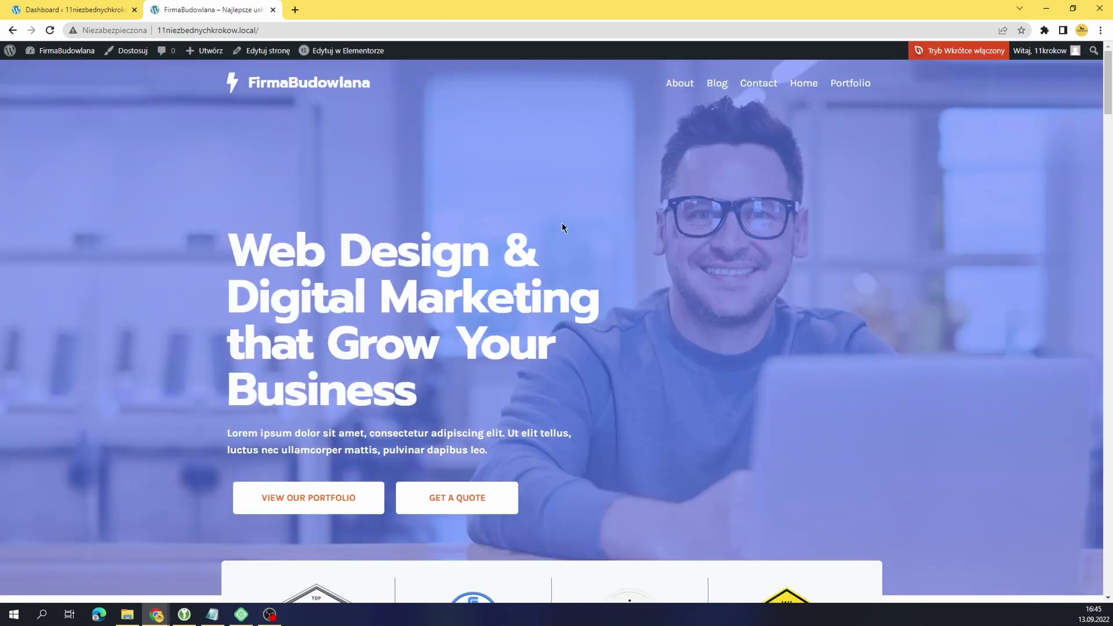
{"action": "scroll", "coordinate": [562, 226], "scroll_direction": "down", "scroll_amount": 3}
{"action": "scroll", "coordinate": [544, 250], "scroll_direction": "down", "scroll_amount": 5}
{"action": "scroll", "coordinate": [534, 303], "scroll_direction": "down", "scroll_amount": 5}
{"action": "scroll", "coordinate": [754, 279], "scroll_direction": "down", "scroll_amount": 5}
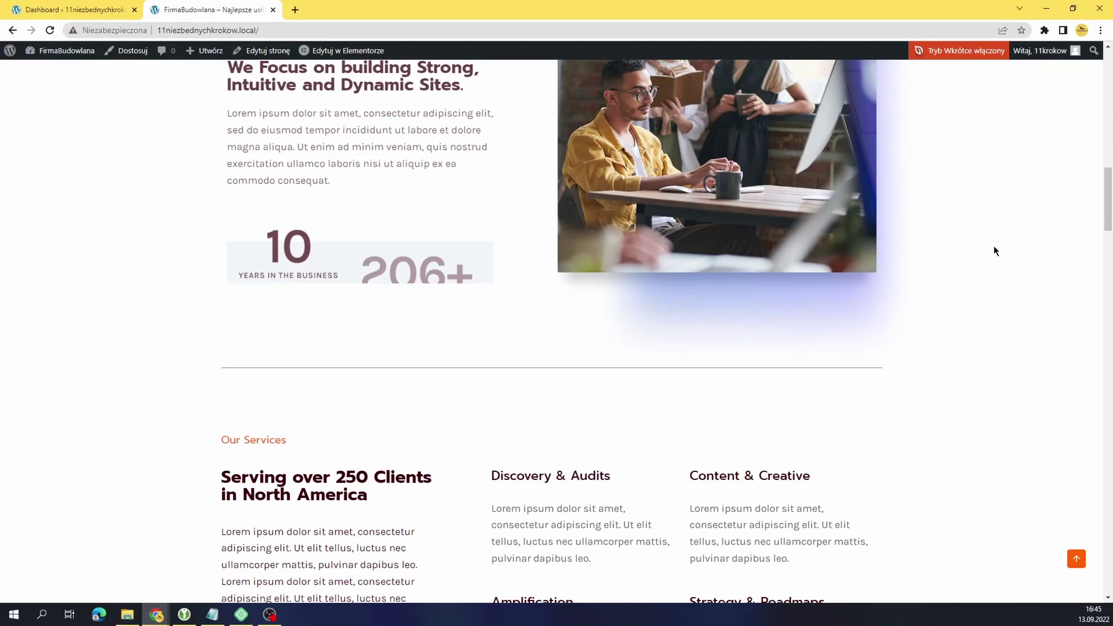
{"action": "left_click_drag", "start_coordinate": [1110, 200], "coordinate": [1089, 78]}
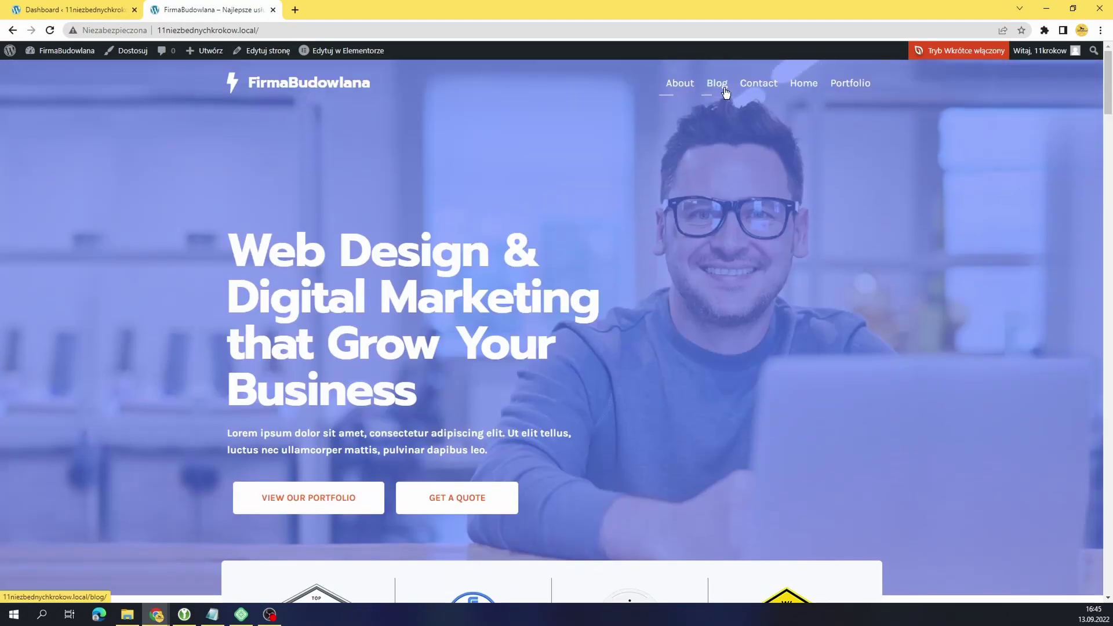
{"action": "mouse_move", "coordinate": [61, 51]}
{"action": "left_click", "coordinate": [74, 53]}
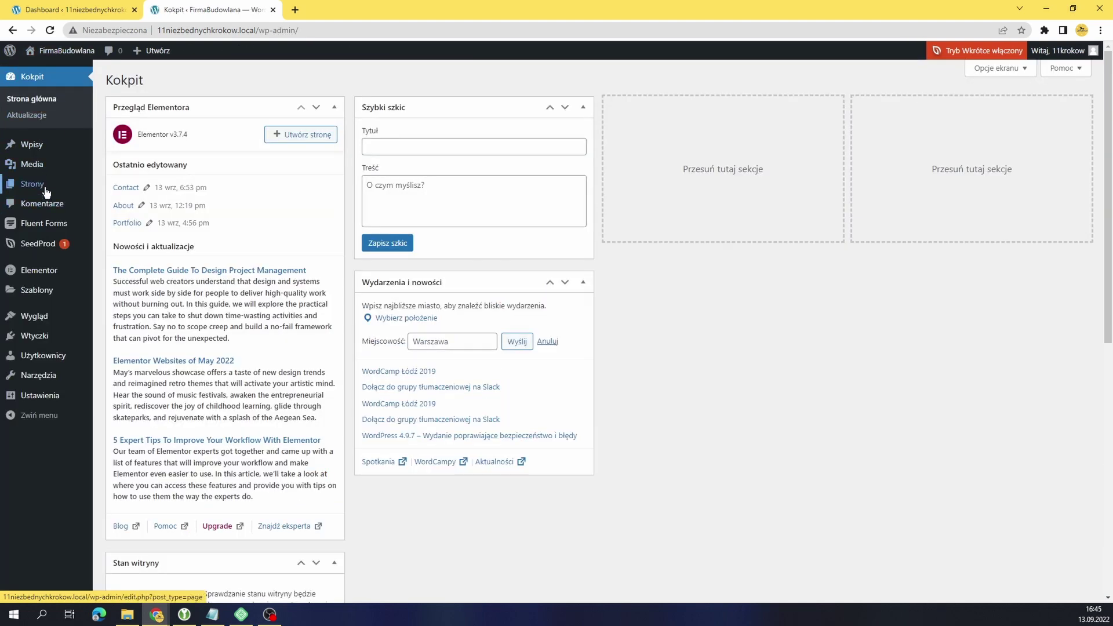
Trash the old Strona główna page from the Pages list, then go to General settings.
{"action": "left_click", "coordinate": [41, 189]}
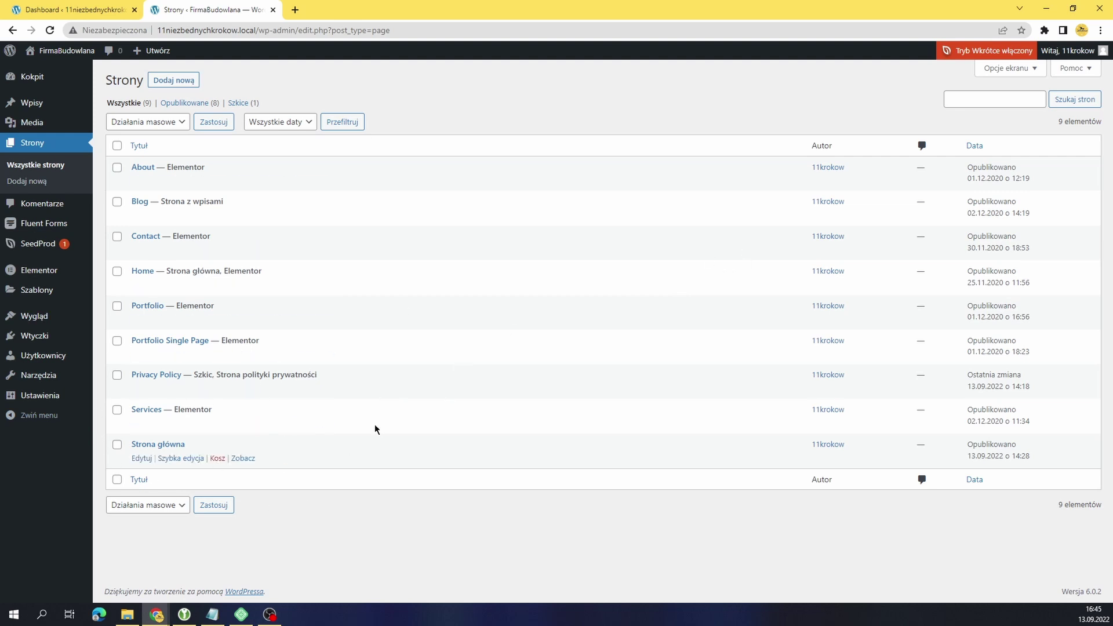
{"action": "mouse_move", "coordinate": [158, 445]}
{"action": "left_click", "coordinate": [219, 458]}
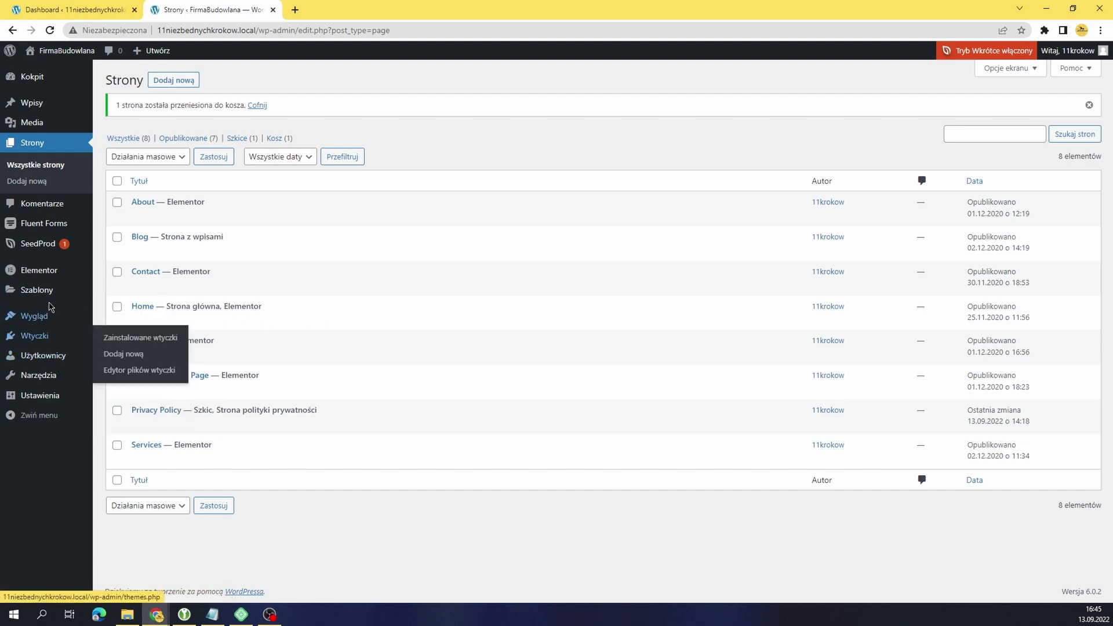
{"action": "mouse_move", "coordinate": [40, 395]}
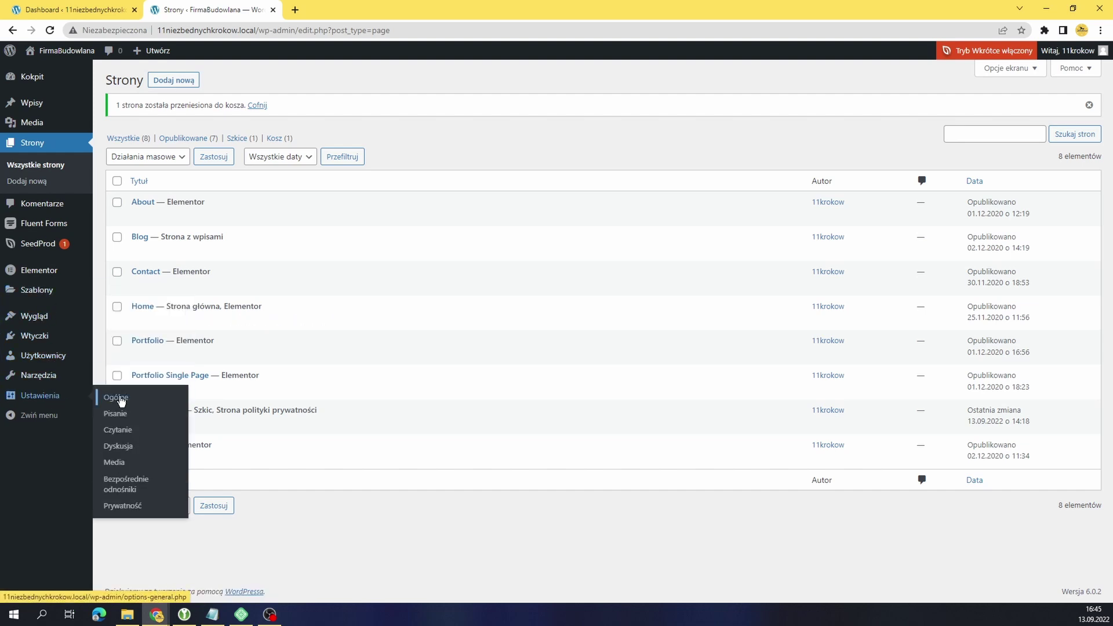
{"action": "left_click", "coordinate": [116, 400]}
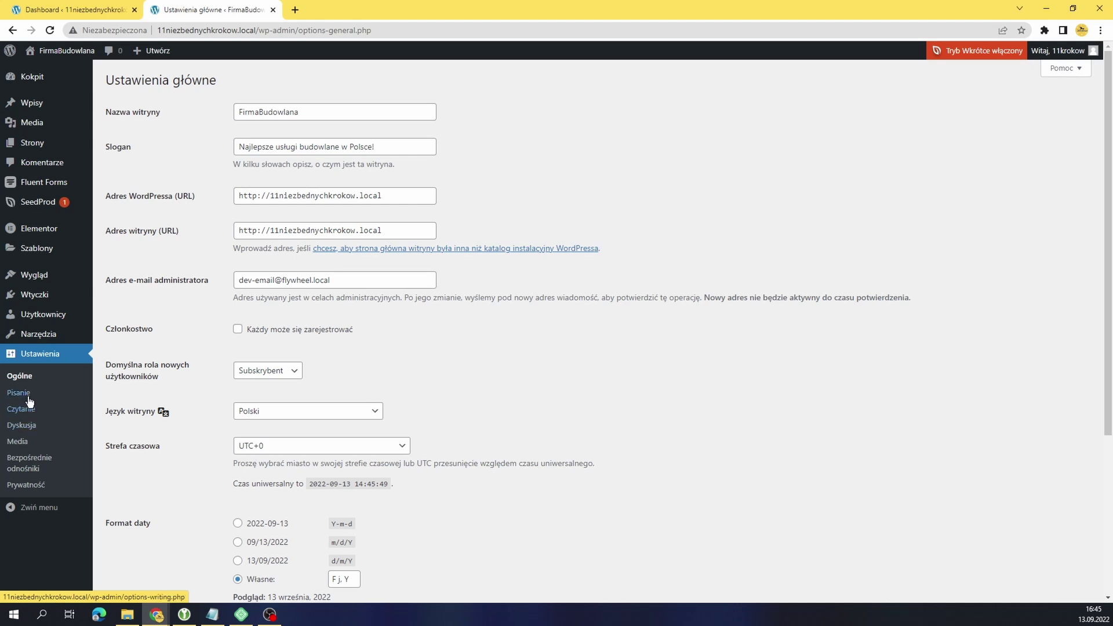
Check the Reading settings front-page dropdown, leaving Home as the static front page.
{"action": "left_click", "coordinate": [27, 428]}
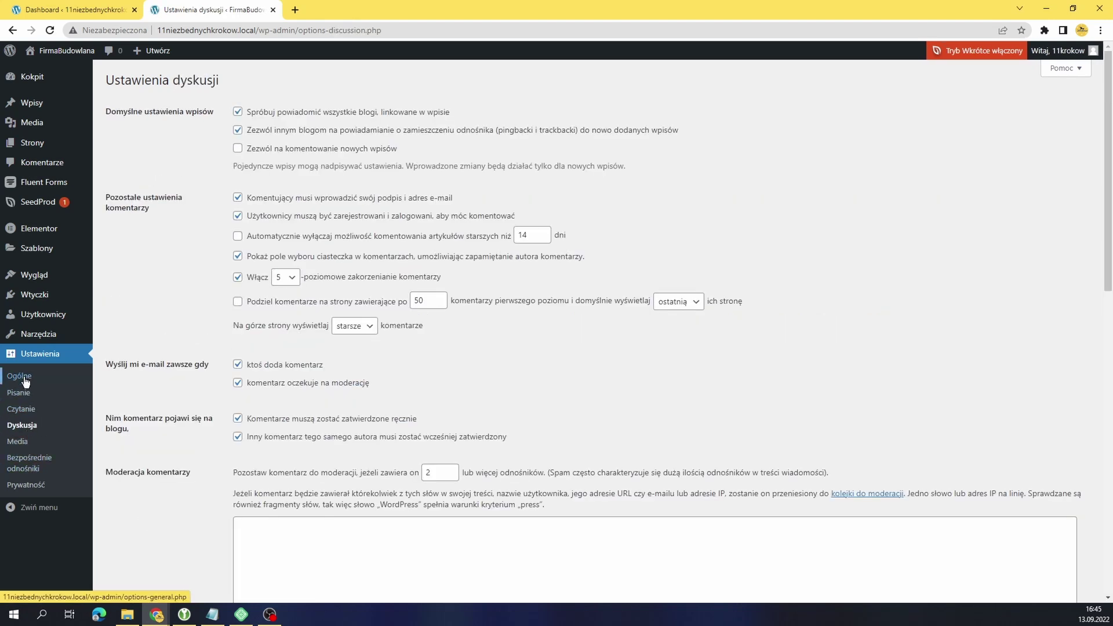
{"action": "left_click", "coordinate": [24, 377]}
{"action": "scroll", "coordinate": [20, 394], "scroll_direction": "down", "scroll_amount": 2}
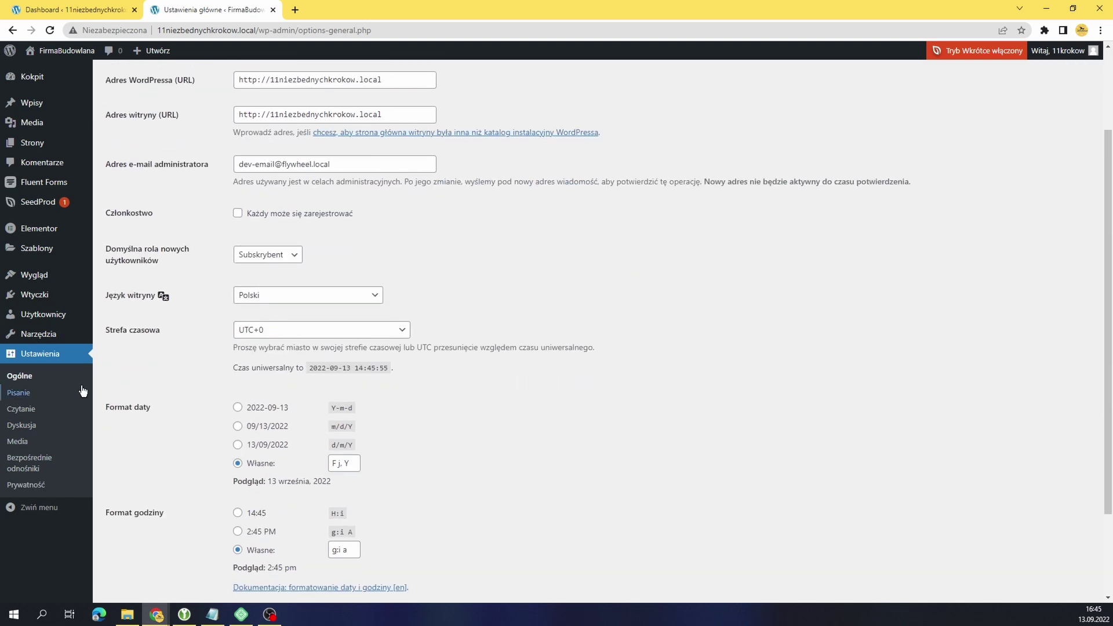
{"action": "left_click", "coordinate": [34, 411]}
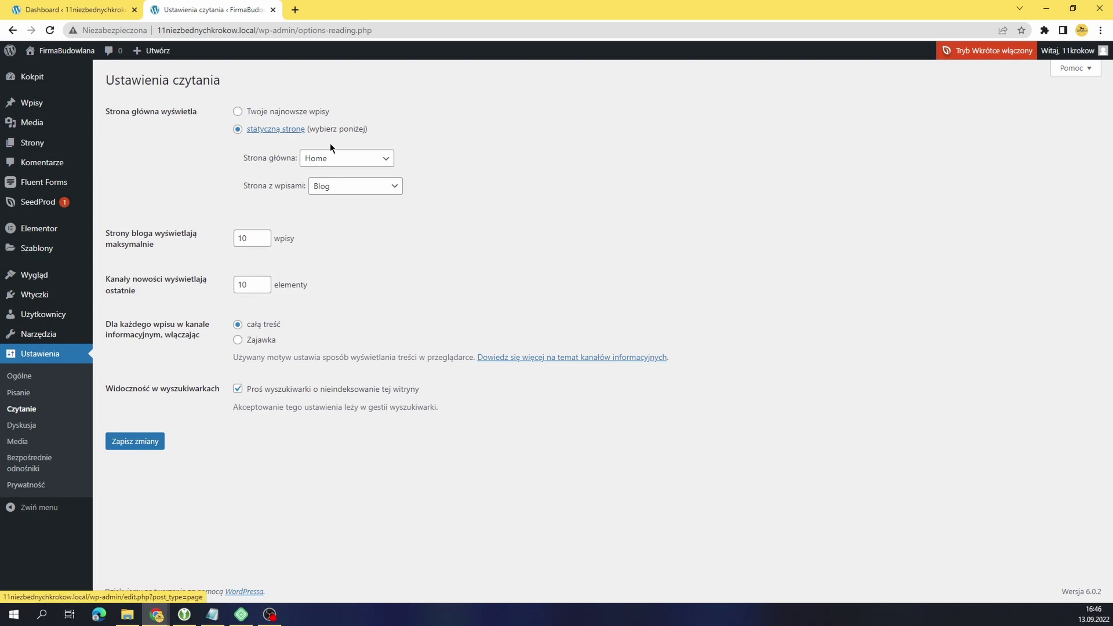
{"action": "left_click", "coordinate": [339, 161]}
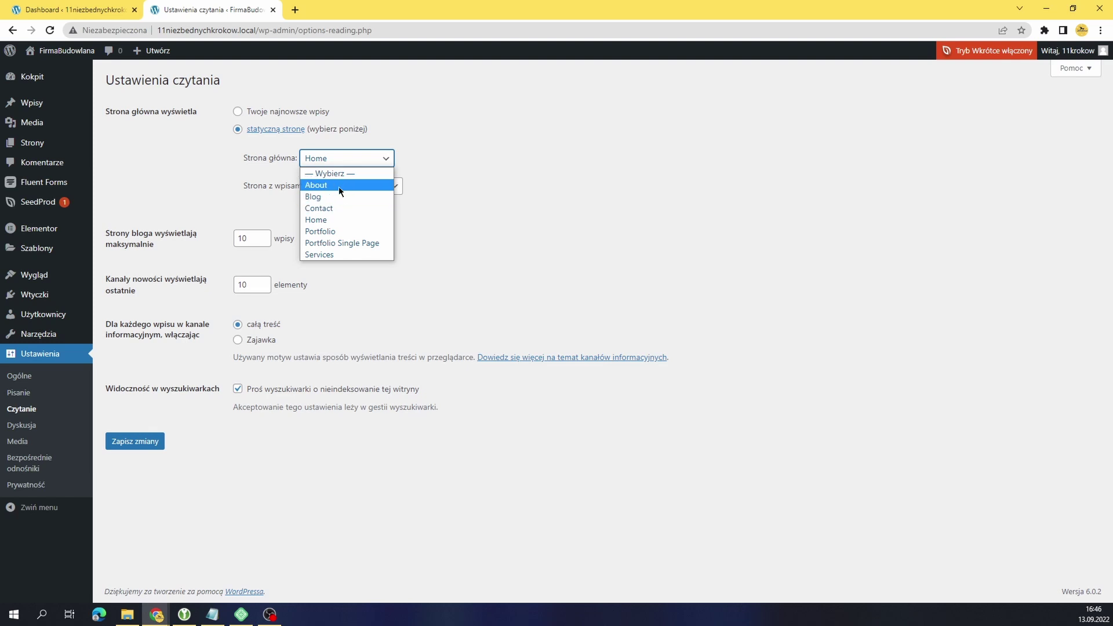
{"action": "key", "text": "Escape"}
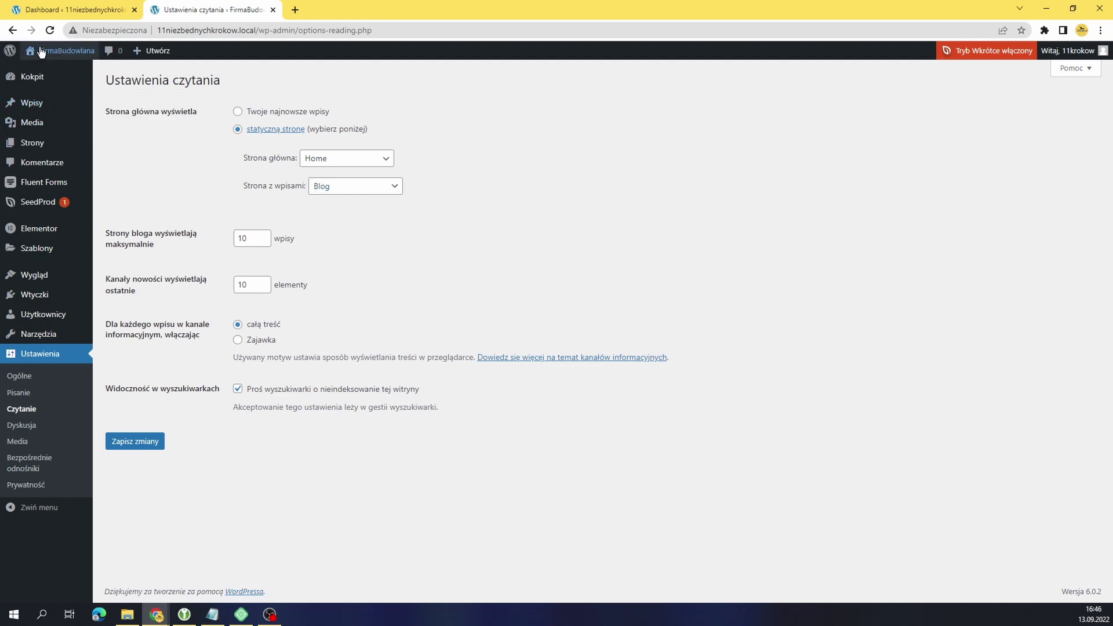
Open the FirmaBudowlana front page in a new tab, browse its Blog page, then reach the admin Dashboard.
{"action": "middle_click", "coordinate": [58, 51]}
{"action": "left_click", "coordinate": [342, 10]}
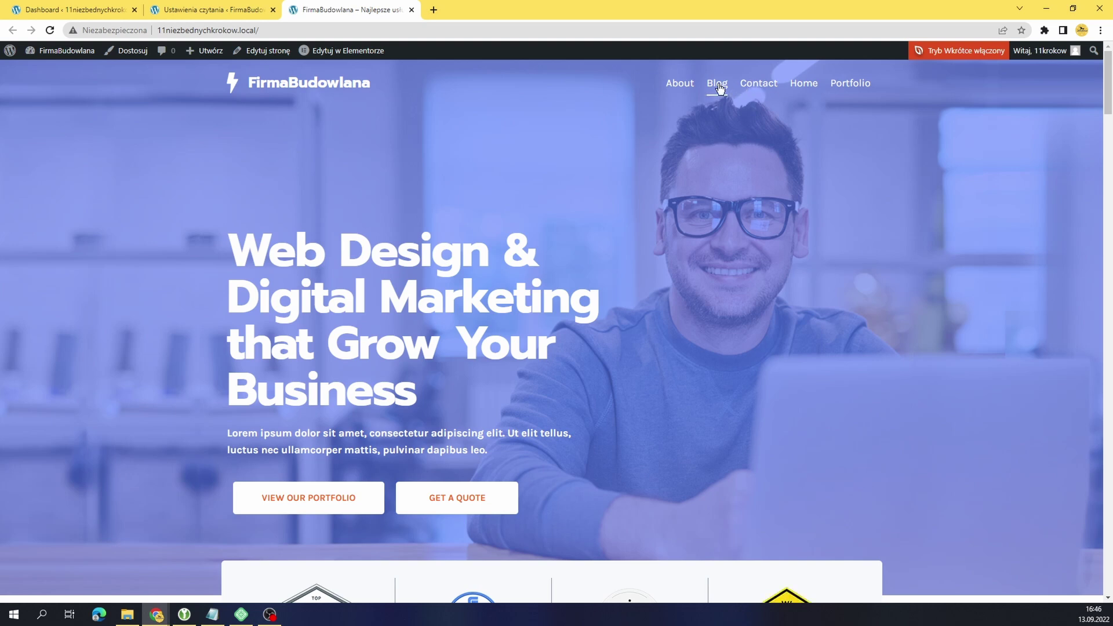
{"action": "left_click", "coordinate": [719, 85]}
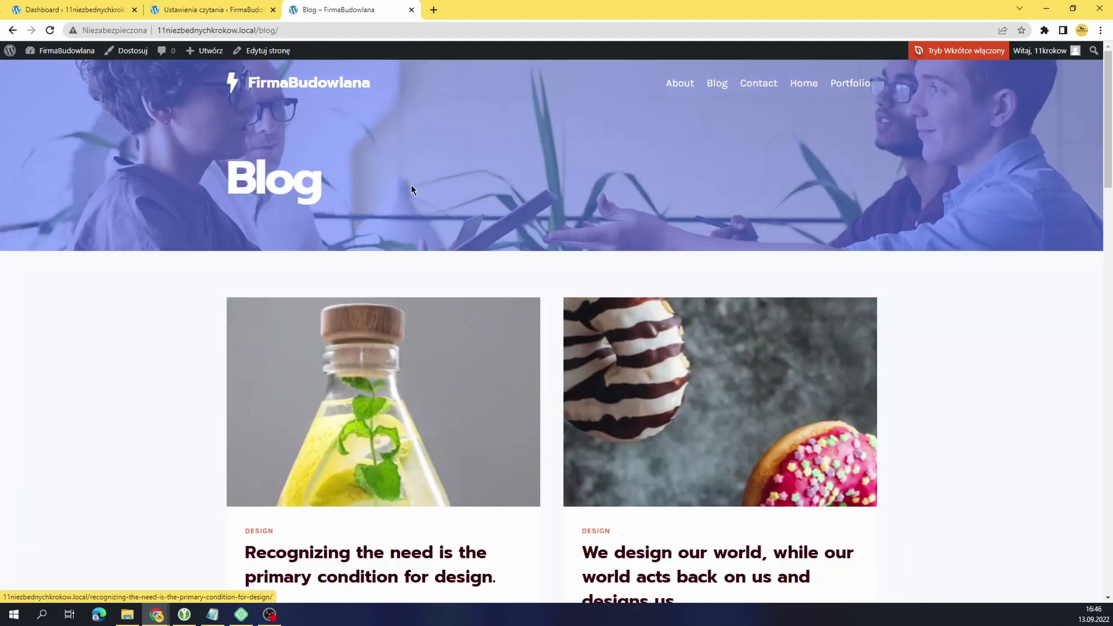
{"action": "scroll", "coordinate": [412, 185], "scroll_direction": "down", "scroll_amount": 4}
{"action": "scroll", "coordinate": [452, 243], "scroll_direction": "down", "scroll_amount": 3}
{"action": "scroll", "coordinate": [473, 288], "scroll_direction": "down", "scroll_amount": 5}
{"action": "scroll", "coordinate": [551, 348], "scroll_direction": "up", "scroll_amount": 5}
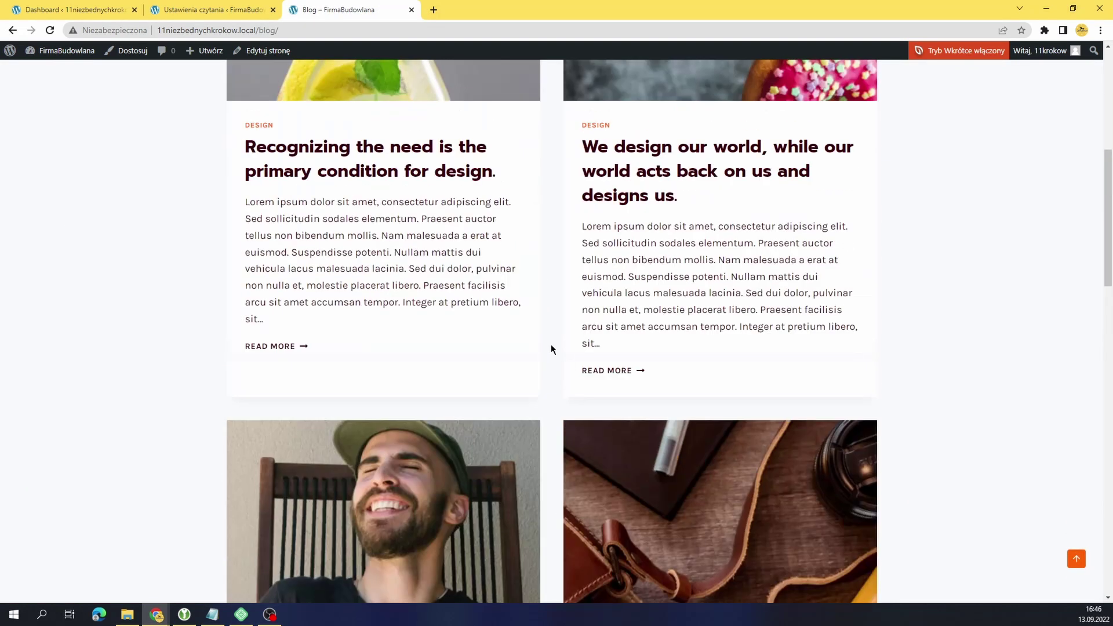
{"action": "scroll", "coordinate": [551, 348], "scroll_direction": "up", "scroll_amount": 7}
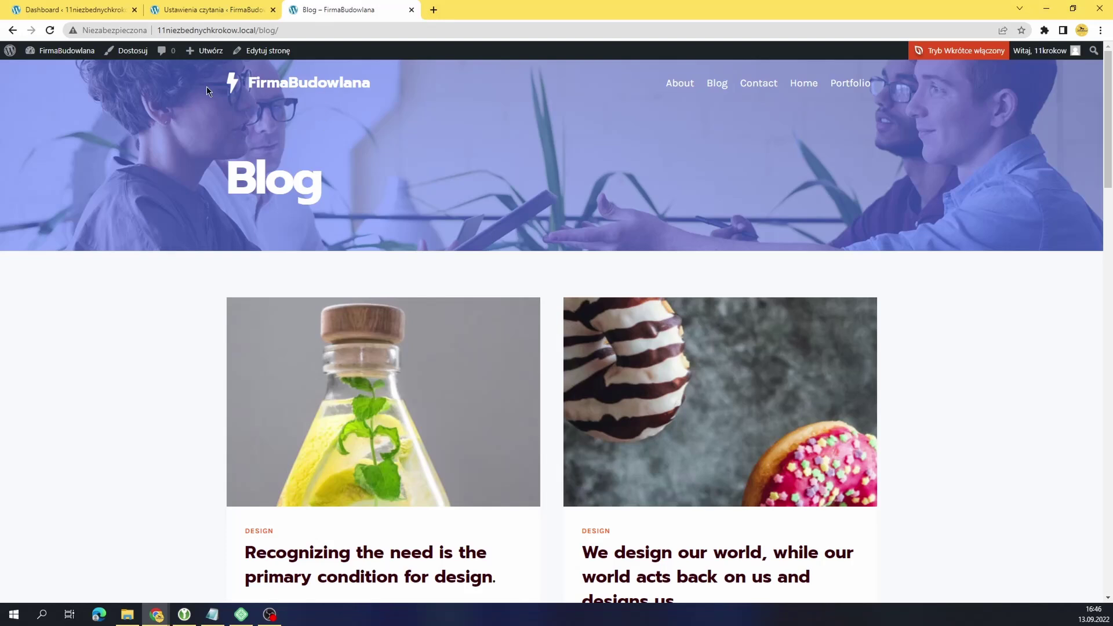
{"action": "left_click", "coordinate": [64, 51]}
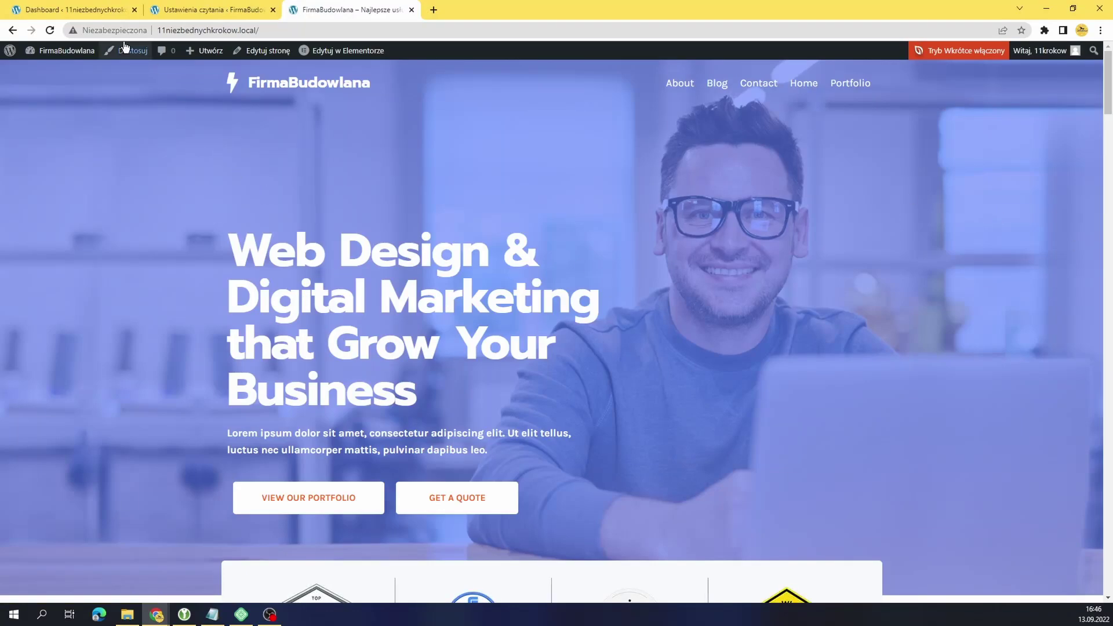
{"action": "left_click", "coordinate": [74, 57]}
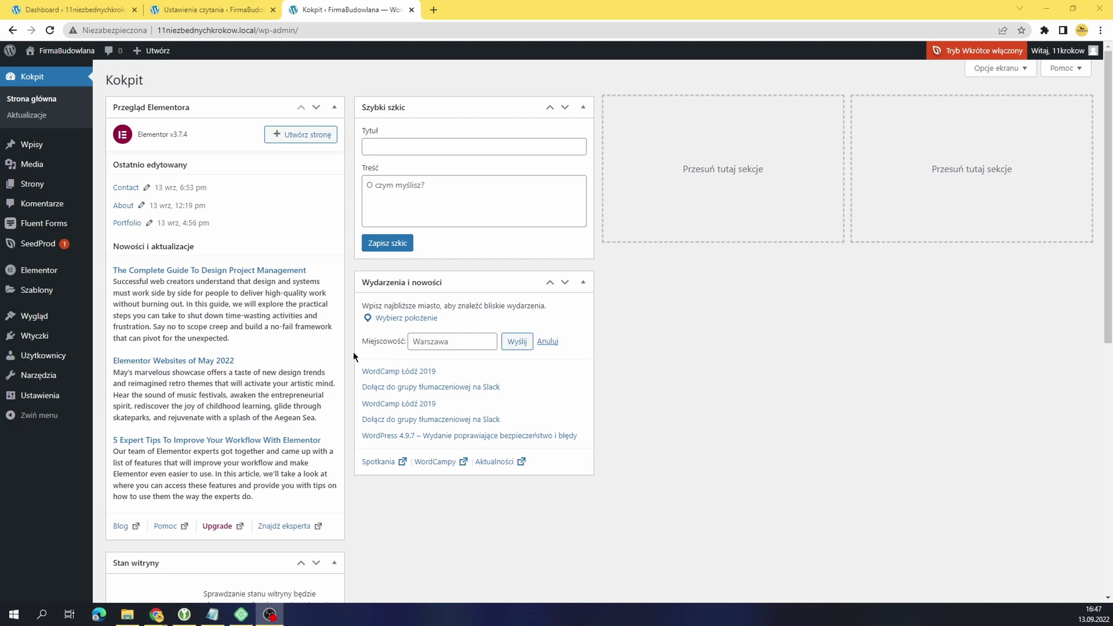
{"action": "mouse_move", "coordinate": [34, 315]}
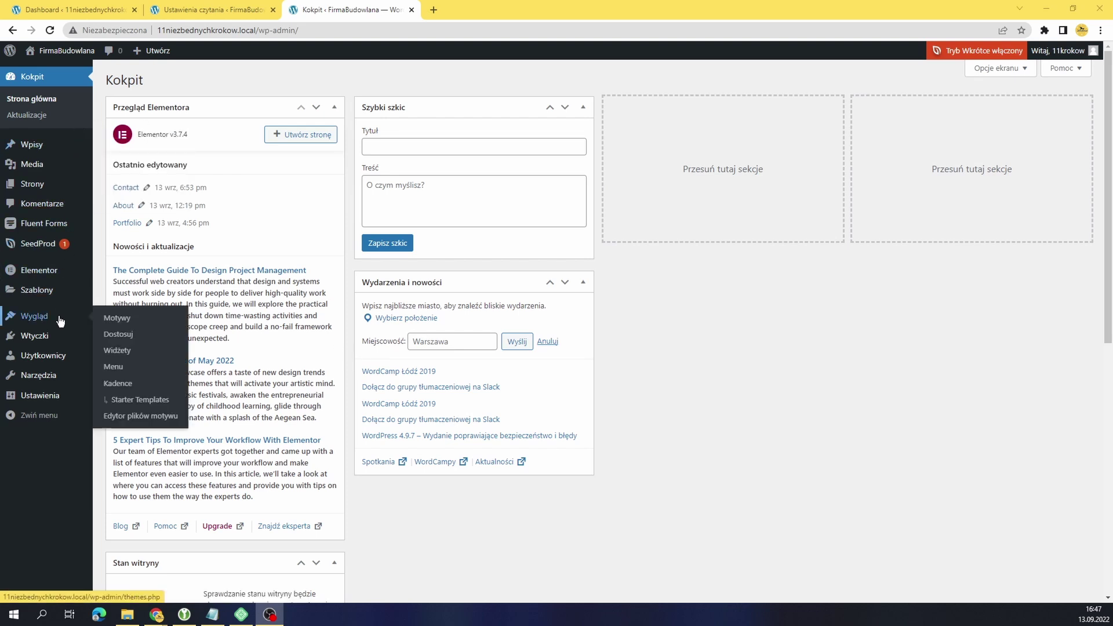
Delete the Twenty Twenty theme from Appearance > Themes.
{"action": "left_click", "coordinate": [116, 317]}
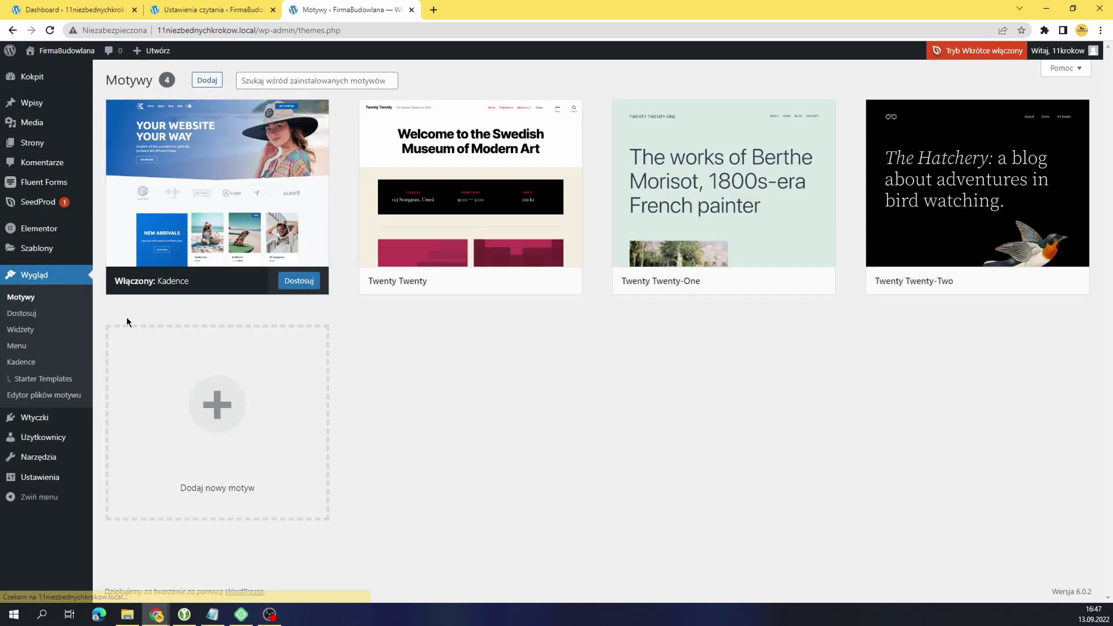
{"action": "mouse_move", "coordinate": [723, 187]}
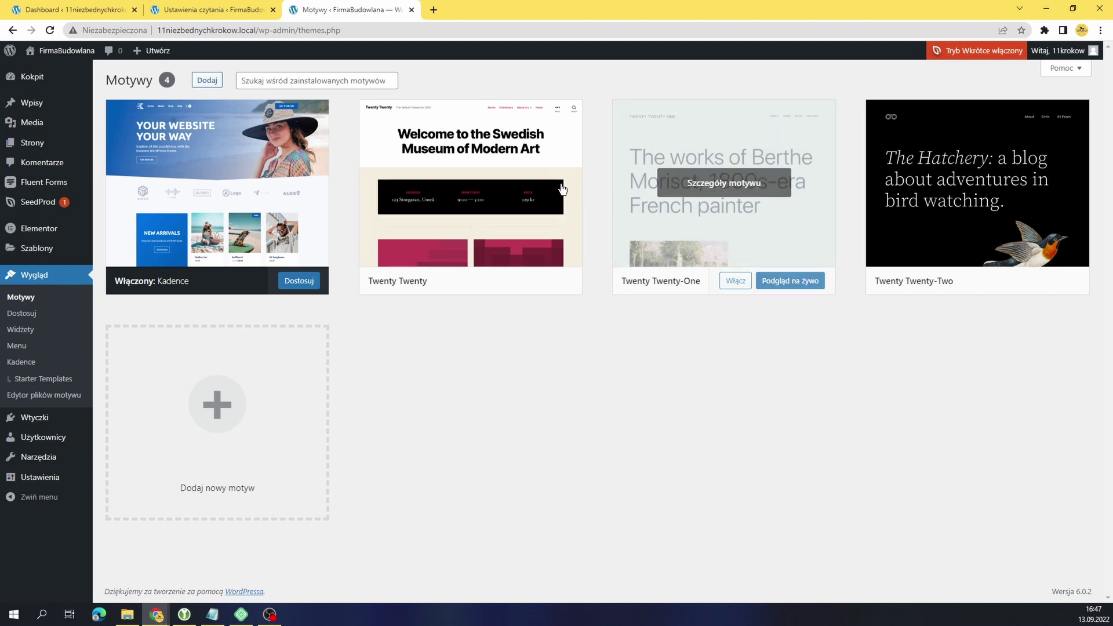
{"action": "left_click", "coordinate": [566, 249]}
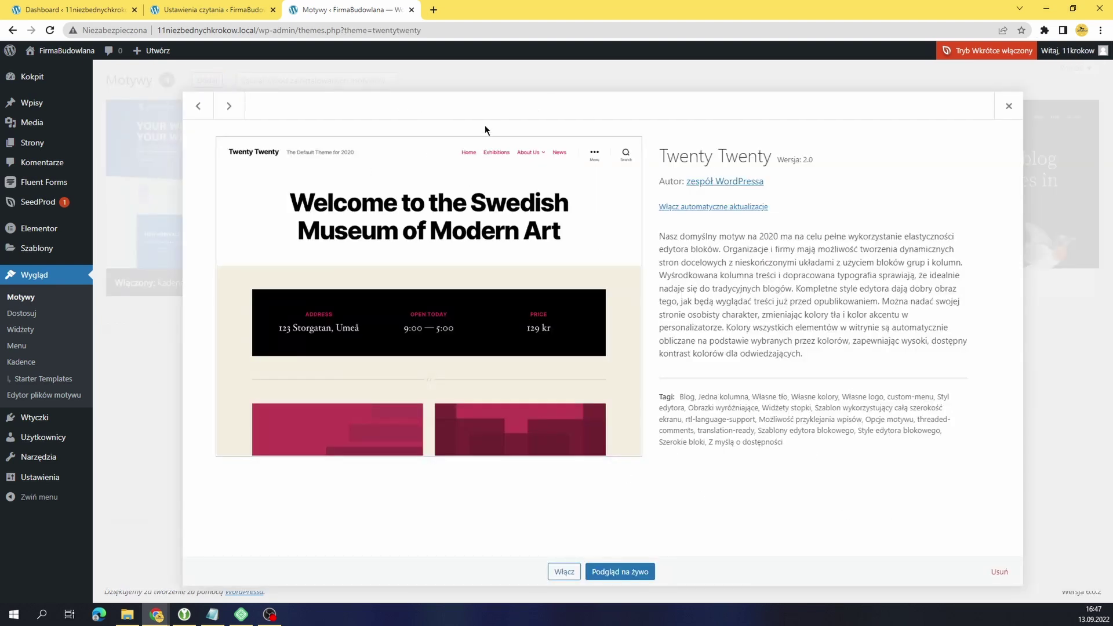
{"action": "left_click", "coordinate": [996, 573]}
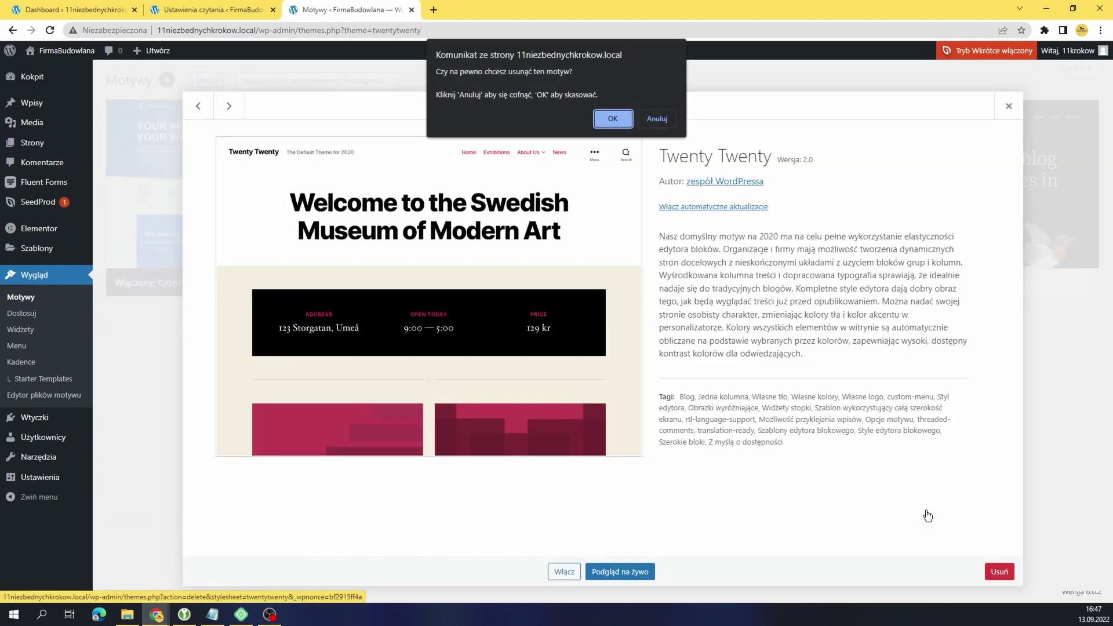
{"action": "left_click", "coordinate": [607, 117]}
Delete the Twenty Twenty-One theme as well.
{"action": "left_click", "coordinate": [559, 187]}
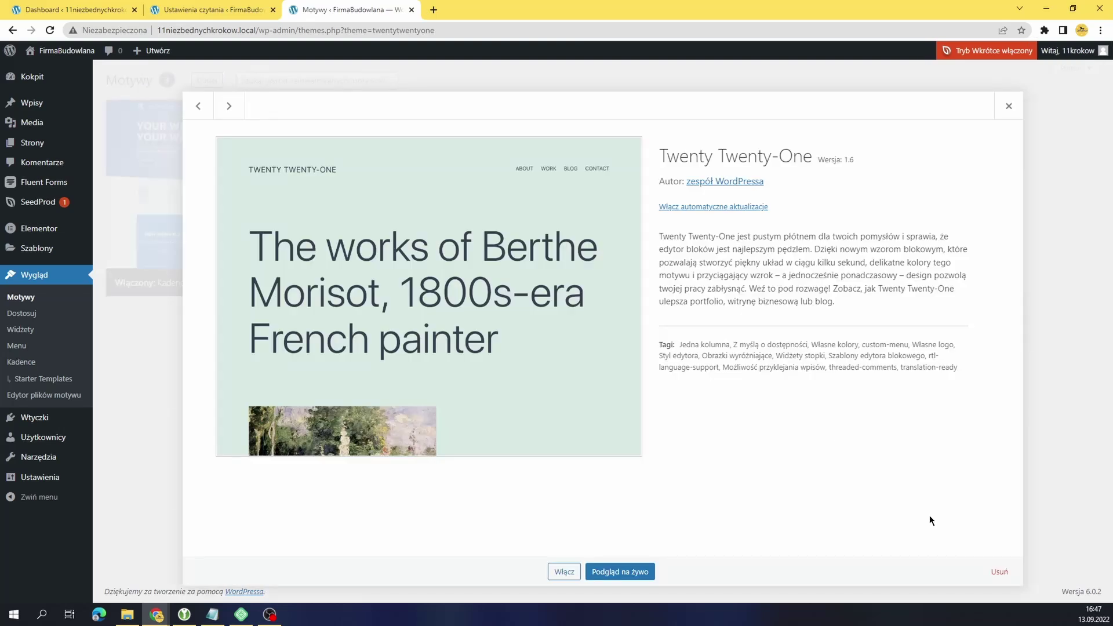
{"action": "left_click", "coordinate": [999, 572]}
{"action": "left_click", "coordinate": [609, 118]}
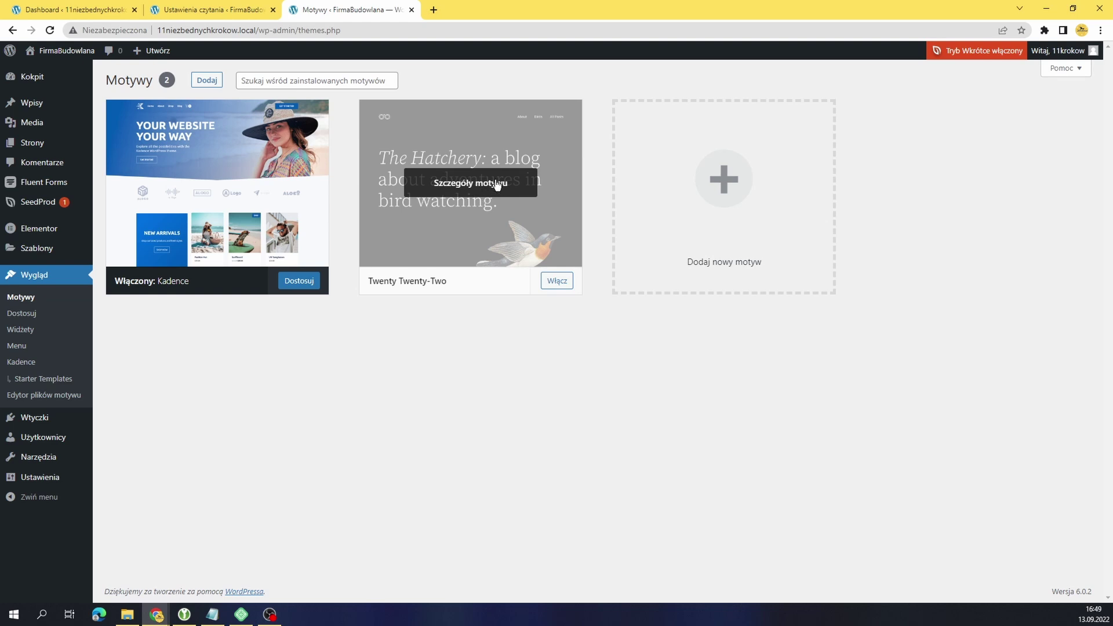
{"action": "mouse_move", "coordinate": [470, 183]}
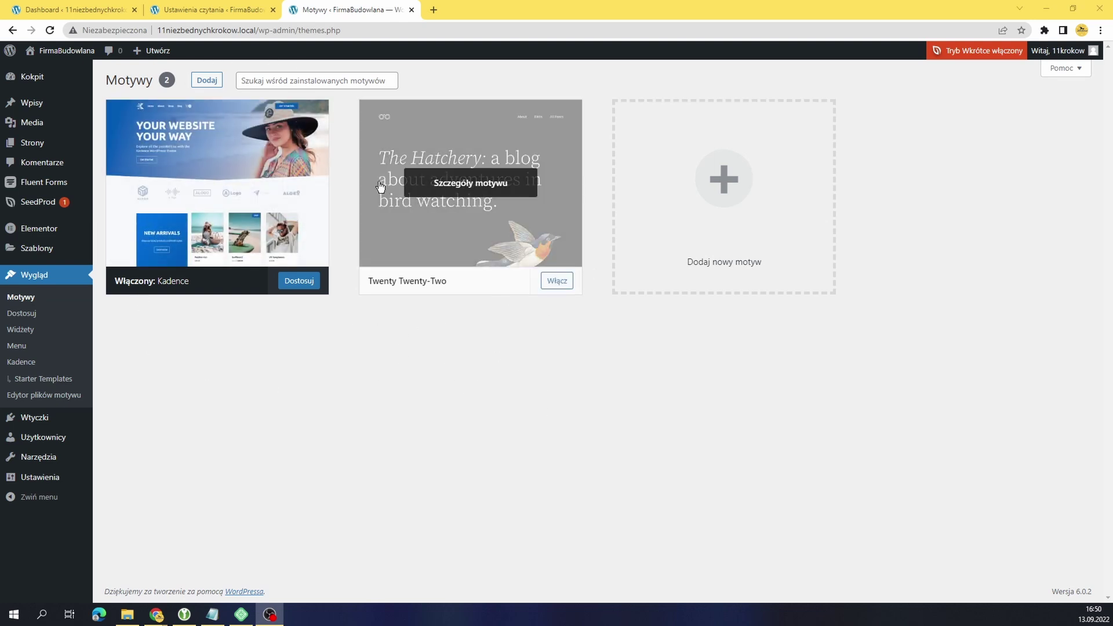
Show the installed plugins: SeedProd, Elementor, Fluent Forms and Kadence Starter Templates.
{"action": "left_click", "coordinate": [41, 418]}
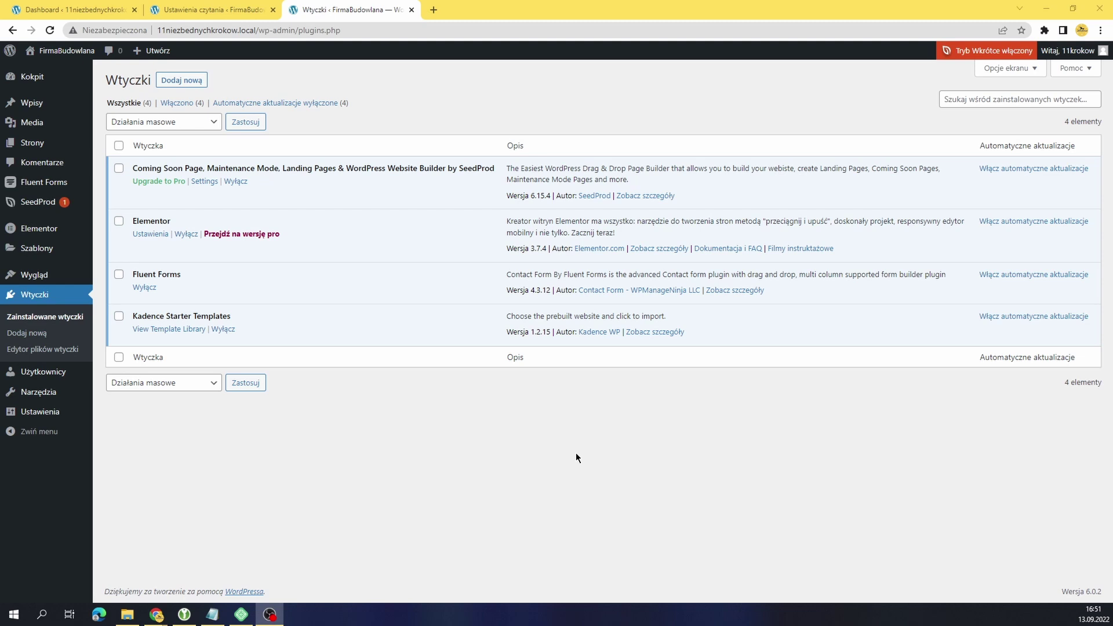
Install and activate the Akismet antyspam plugin from the Add Plugins screen.
{"action": "left_click", "coordinate": [188, 81]}
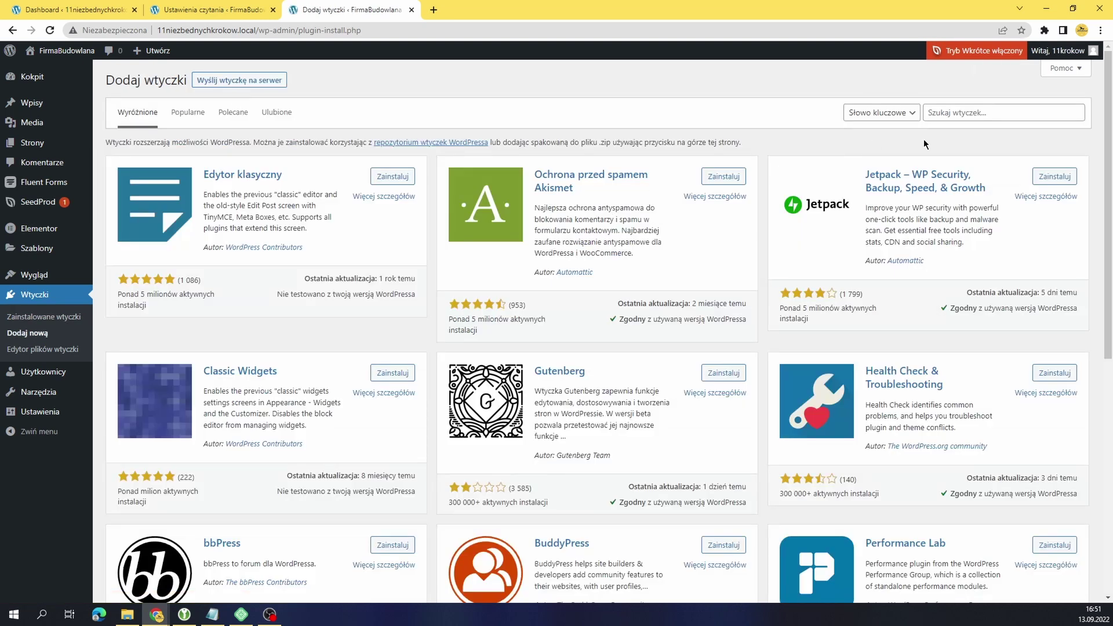
{"action": "left_click", "coordinate": [727, 178]}
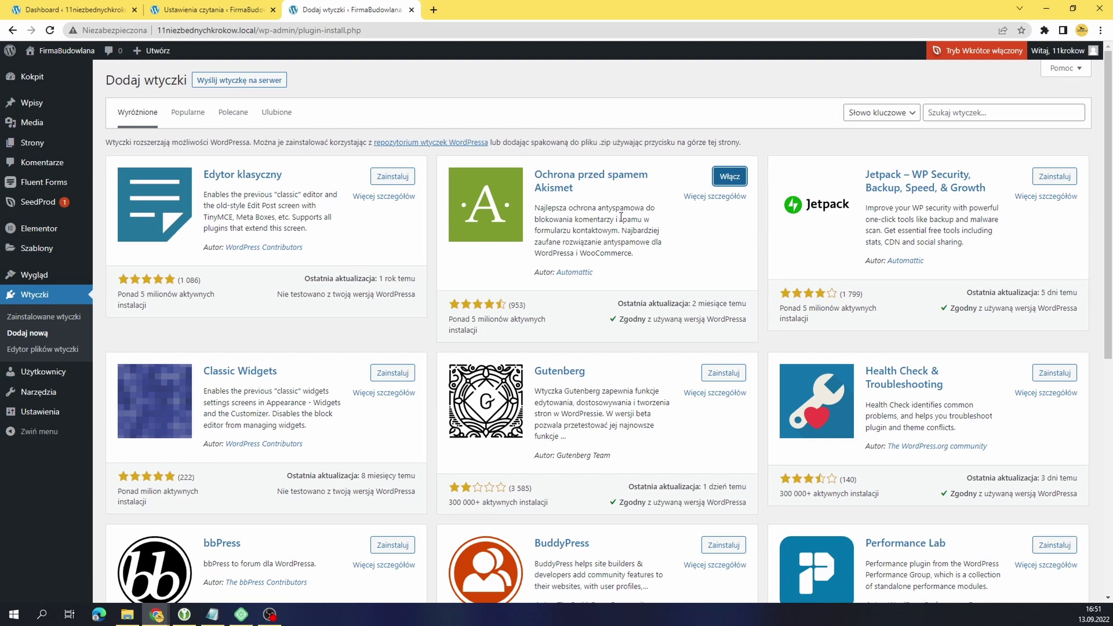
{"action": "left_click_drag", "start_coordinate": [621, 220], "coordinate": [620, 230]}
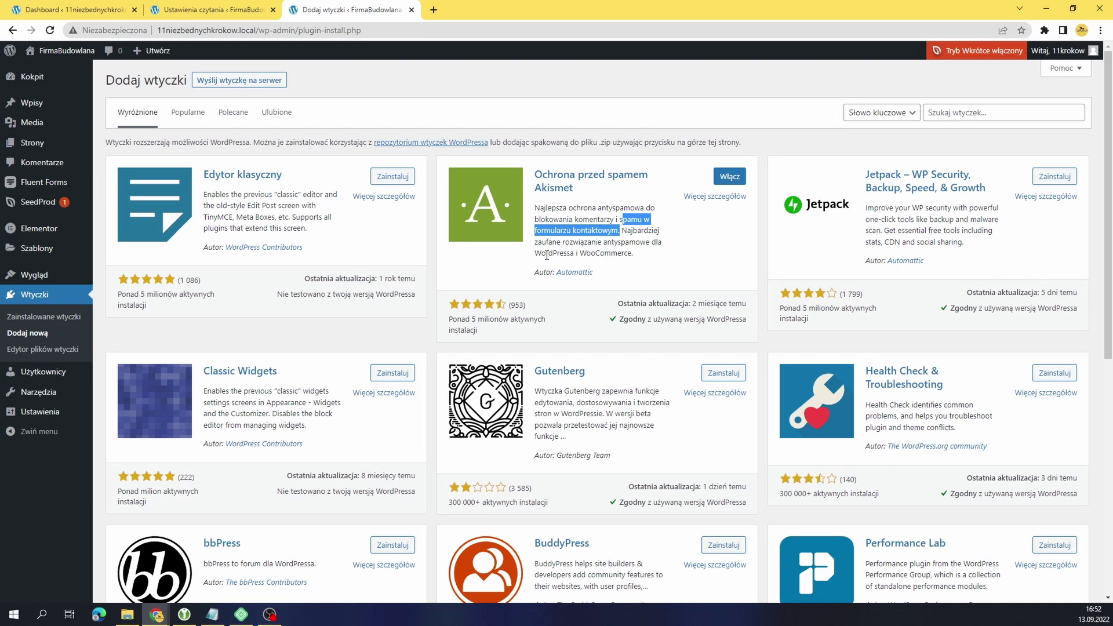
{"action": "left_click", "coordinate": [729, 177]}
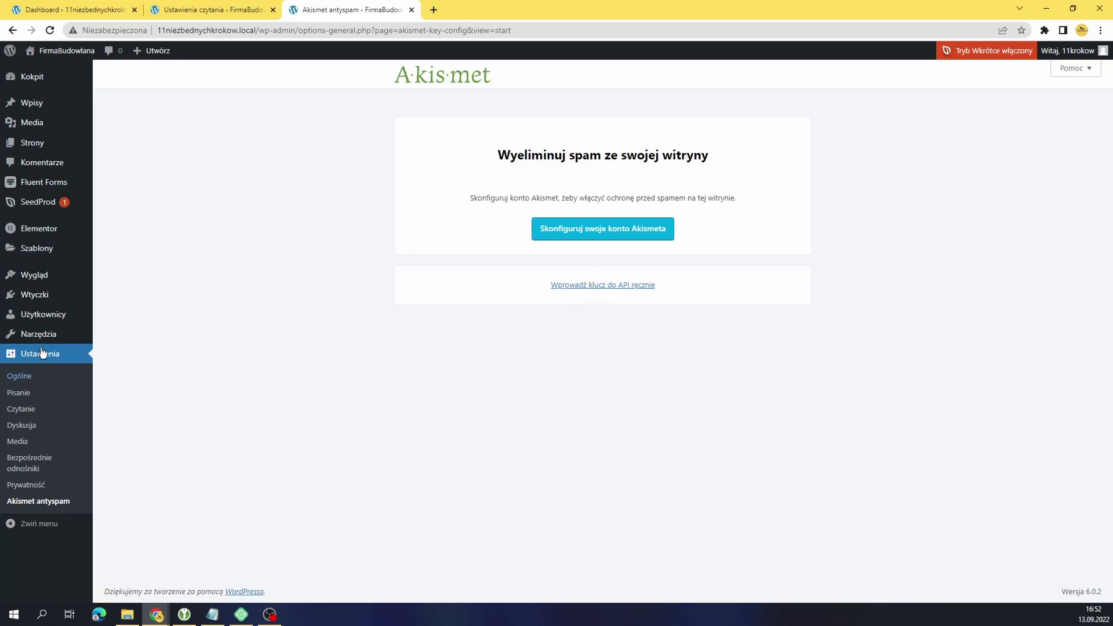
{"action": "mouse_move", "coordinate": [38, 202]}
{"action": "left_click", "coordinate": [39, 296]}
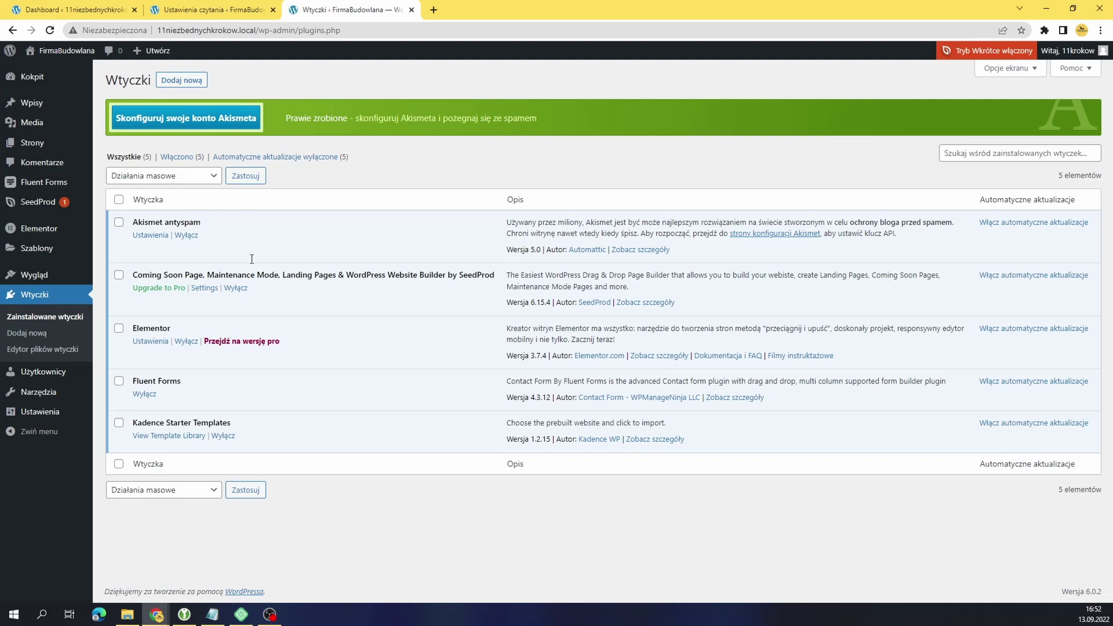
Search the plugin directory for 'updraft plus' and install the UpdraftPlus backup plugin.
{"action": "left_click", "coordinate": [183, 82]}
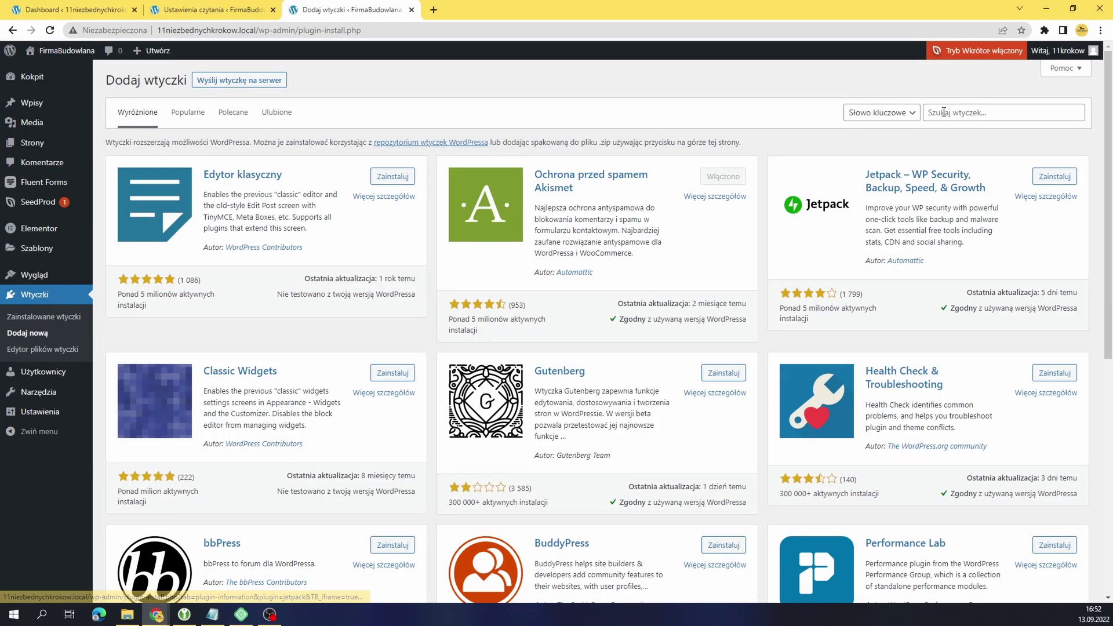
{"action": "left_click", "coordinate": [943, 115]}
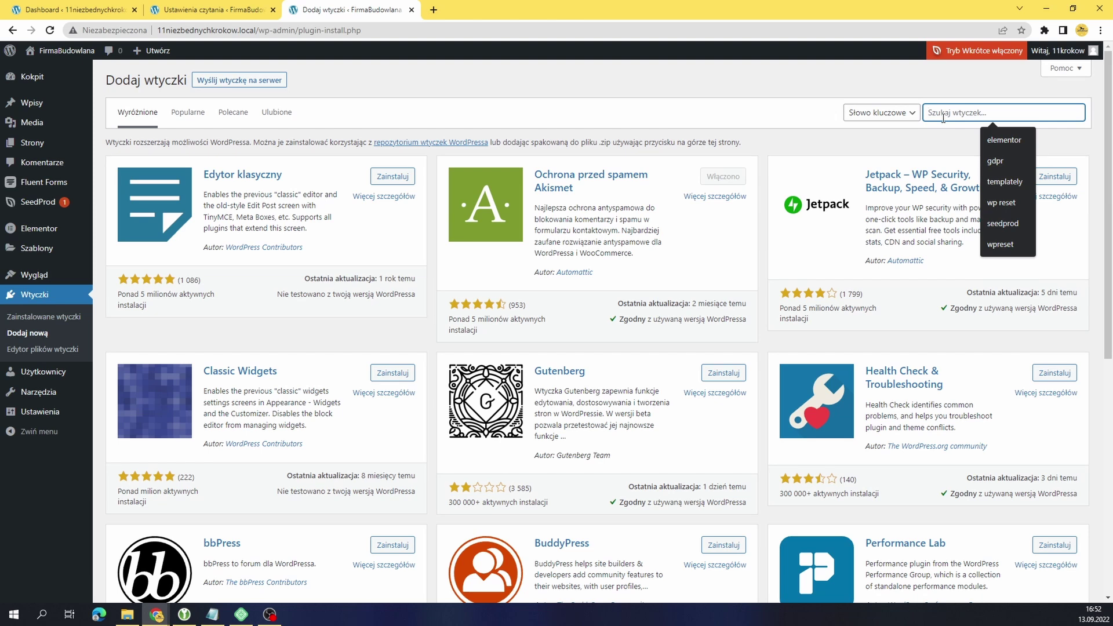
{"action": "type", "text": "updraft "}
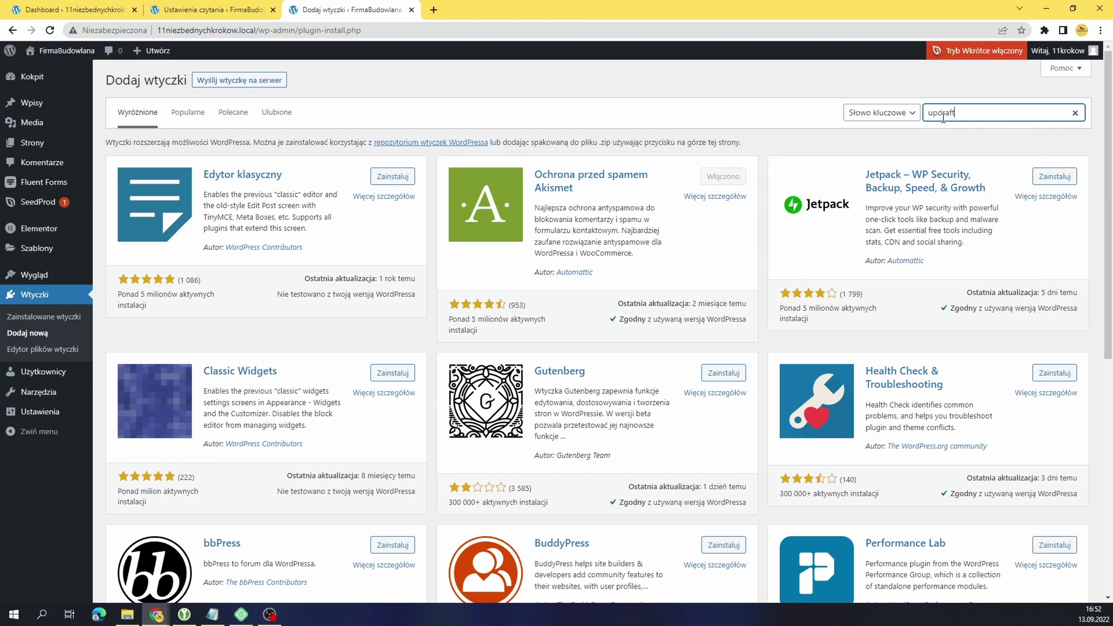
{"action": "type", "text": "plus"}
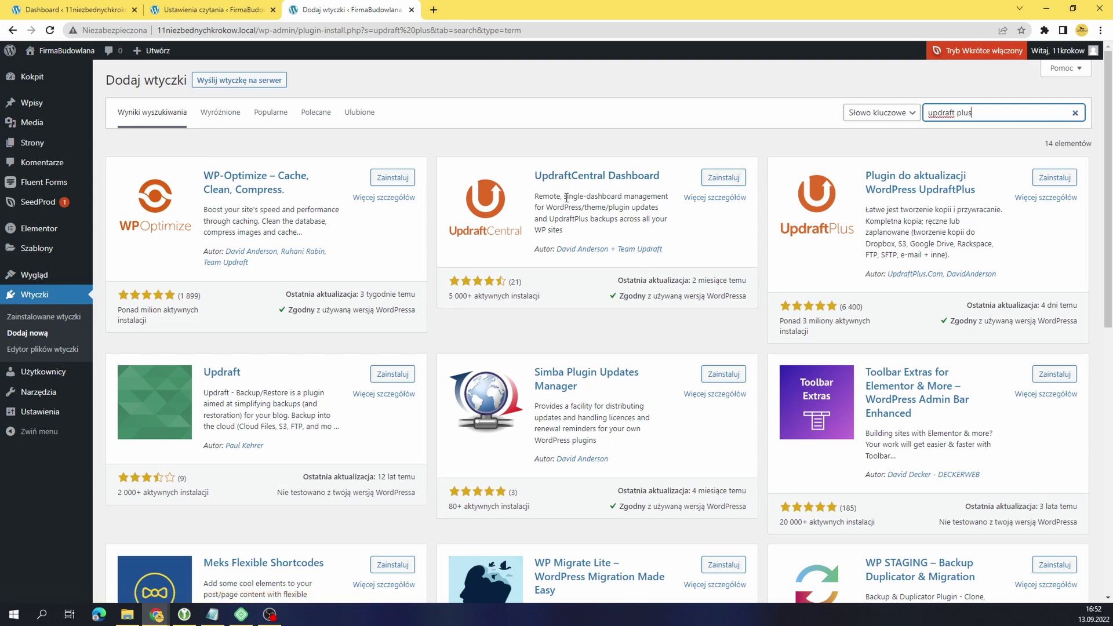
{"action": "left_click", "coordinate": [1055, 177]}
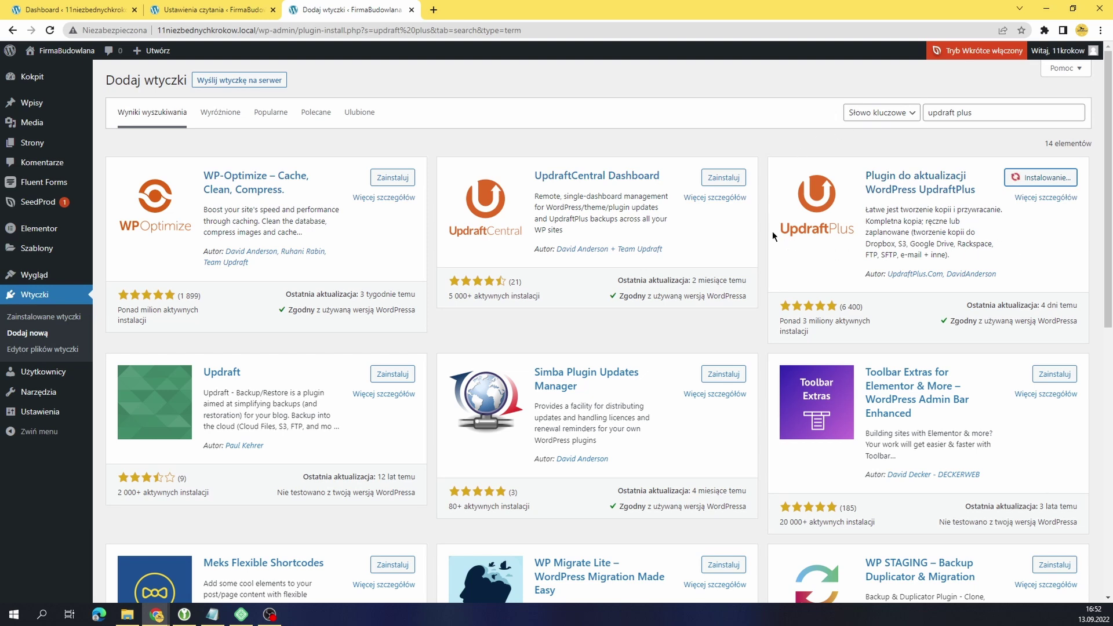
{"action": "right_click", "coordinate": [934, 253]}
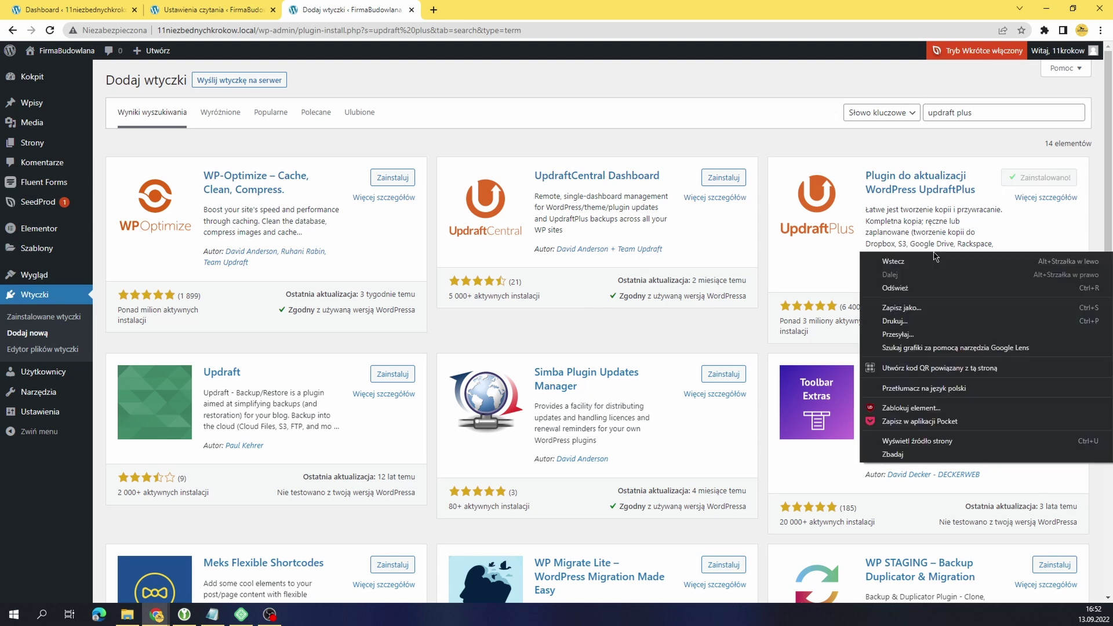
{"action": "left_click", "coordinate": [829, 129]}
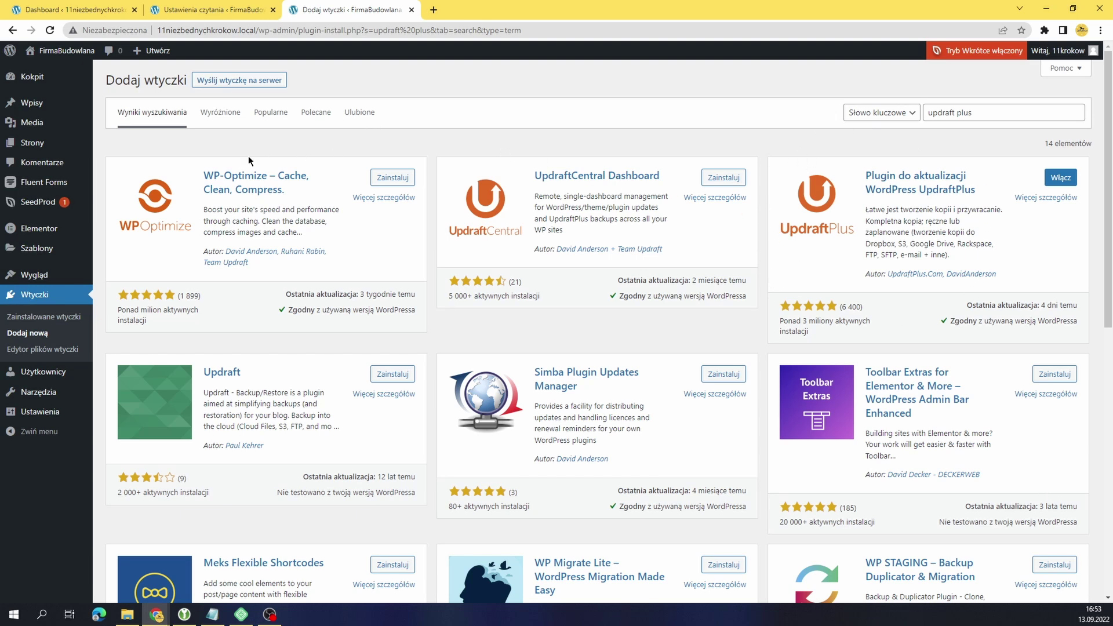
Install WP-Optimize and WP STAGING from the same search results.
{"action": "left_click", "coordinate": [392, 177]}
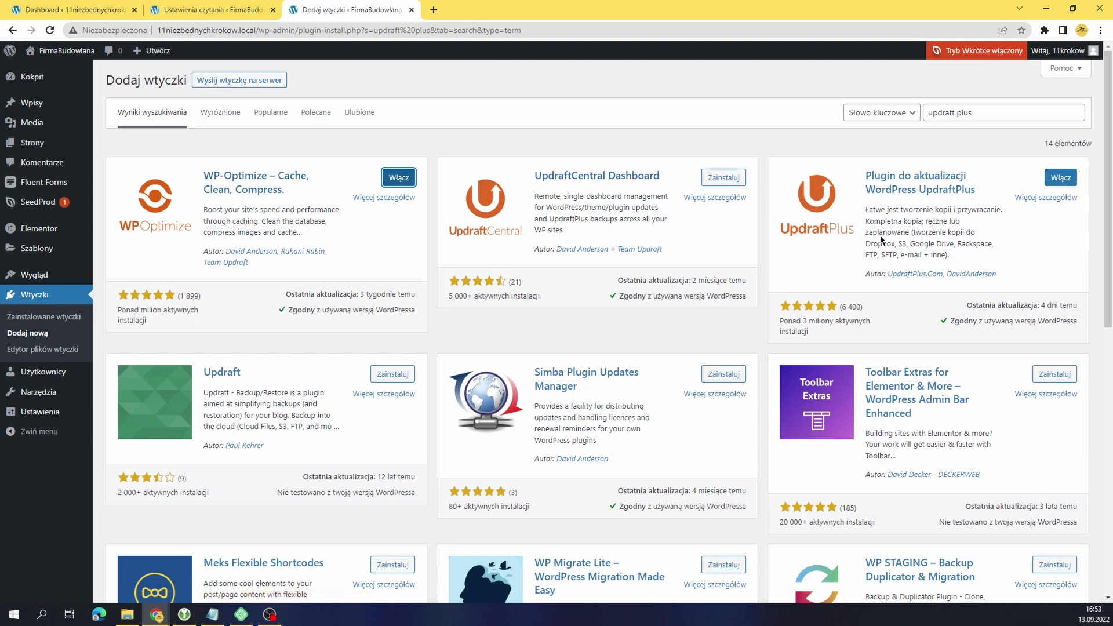
{"action": "scroll", "coordinate": [951, 228], "scroll_direction": "down", "scroll_amount": 5}
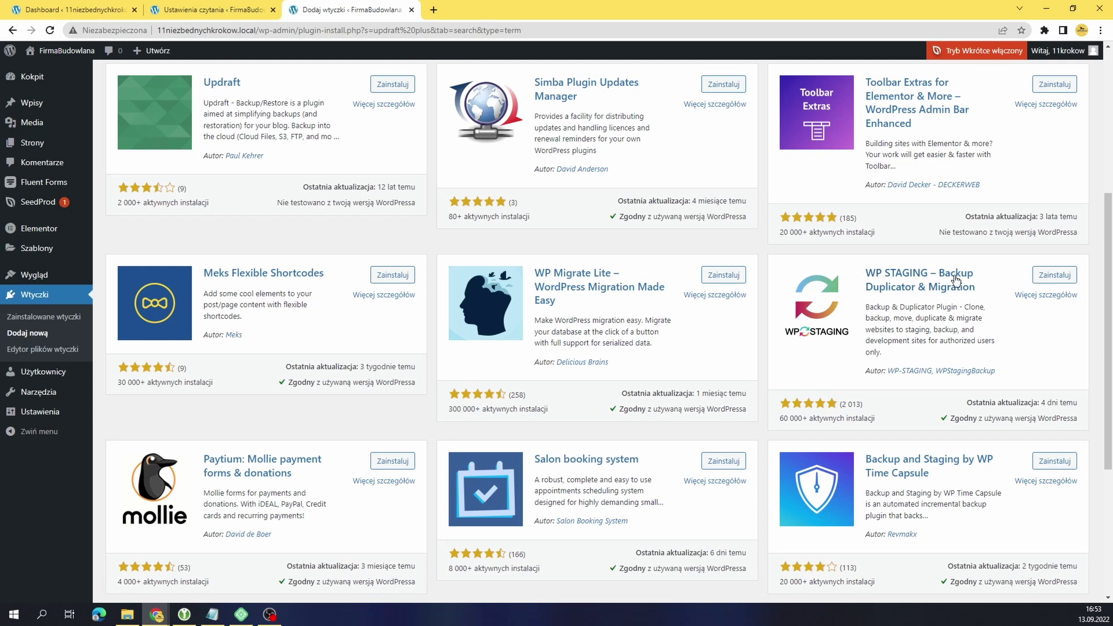
{"action": "left_click", "coordinate": [1053, 276]}
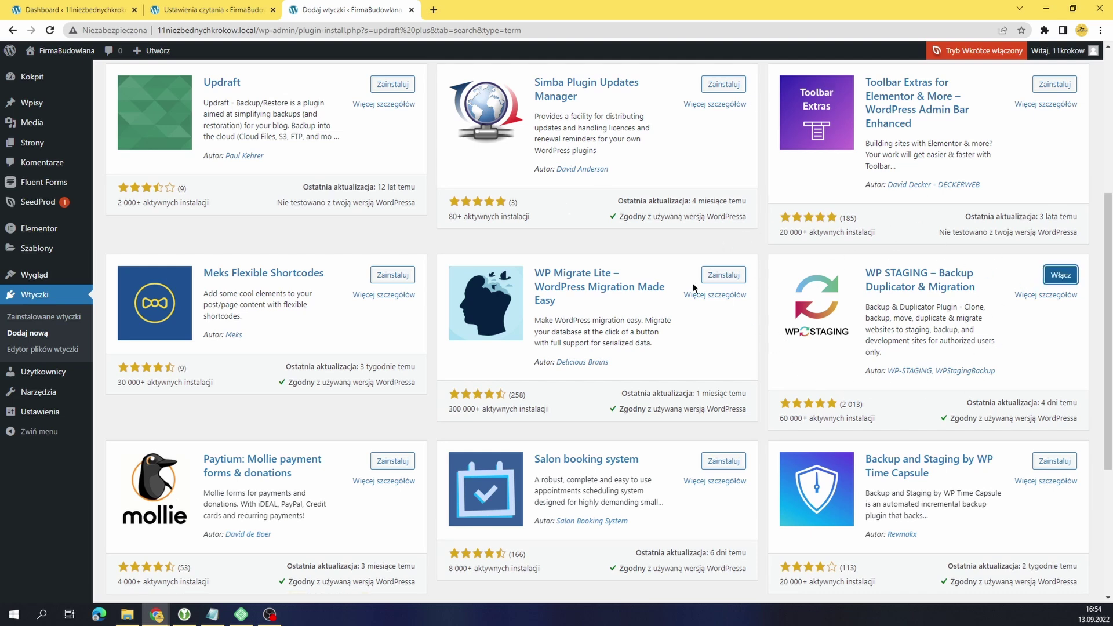
{"action": "scroll", "coordinate": [613, 387], "scroll_direction": "up", "scroll_amount": 4}
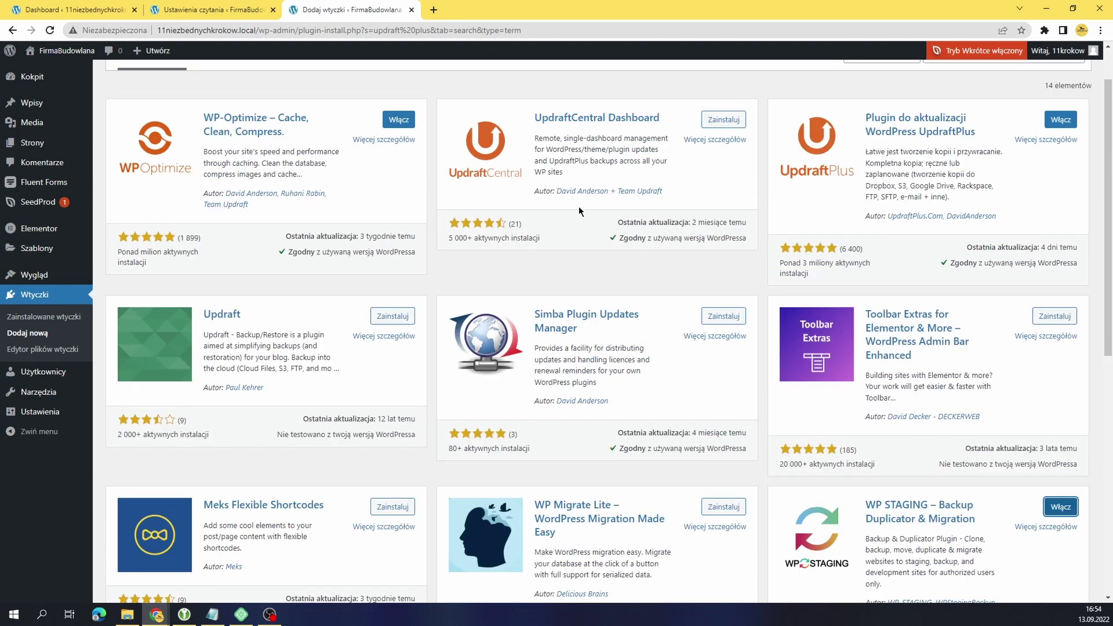
{"action": "scroll", "coordinate": [882, 426], "scroll_direction": "up", "scroll_amount": 1}
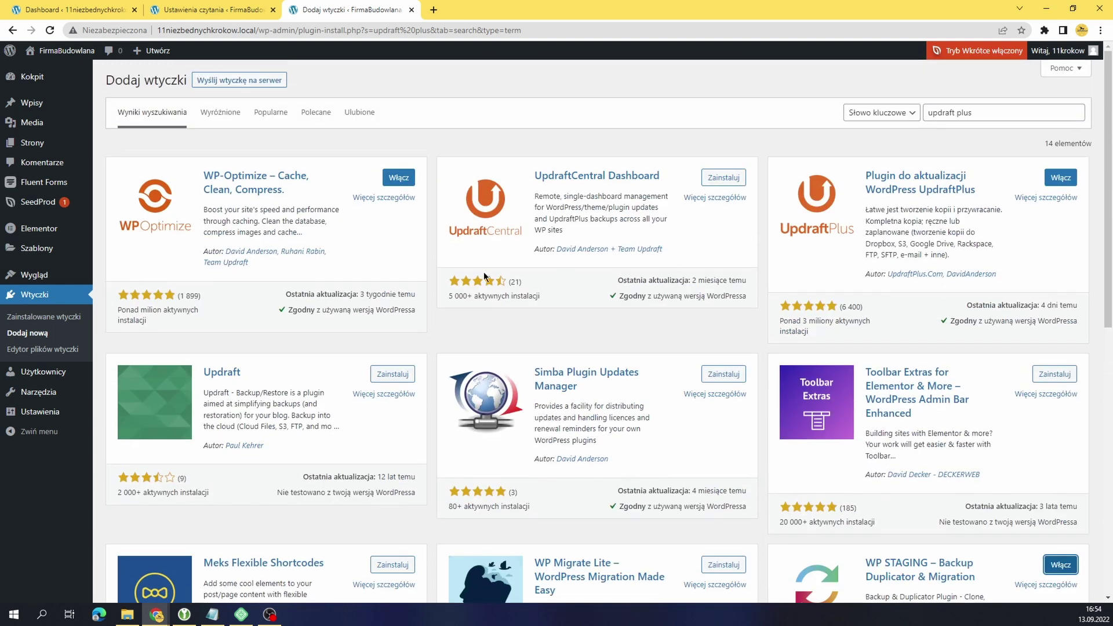
Activate the WP STAGING plugin in the installed plugins list.
{"action": "left_click", "coordinate": [35, 297]}
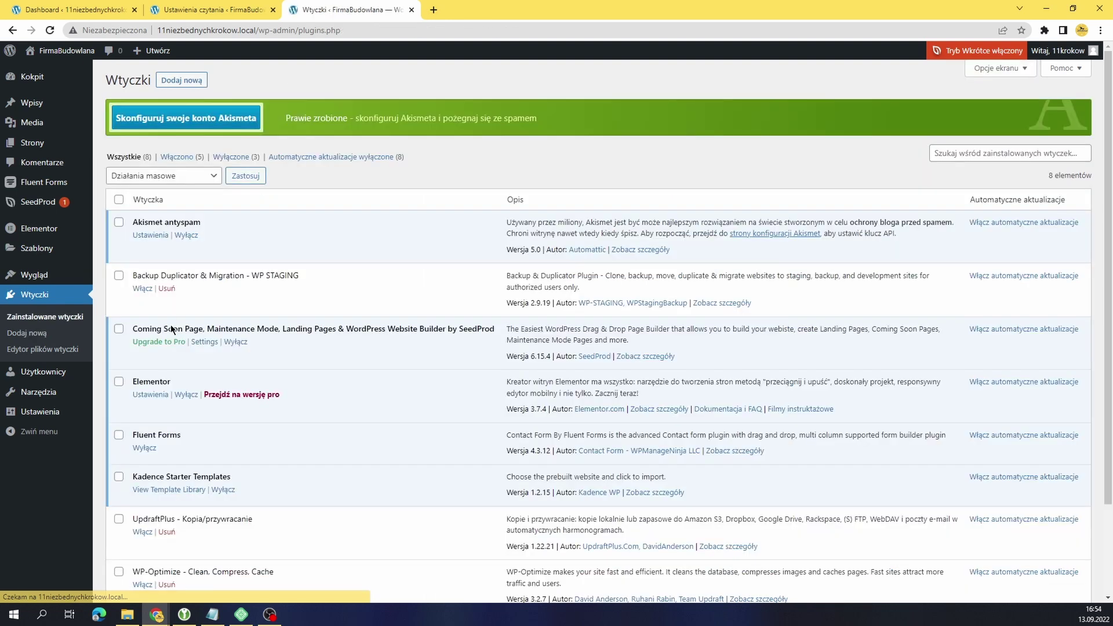
{"action": "scroll", "coordinate": [304, 309], "scroll_direction": "down", "scroll_amount": 3}
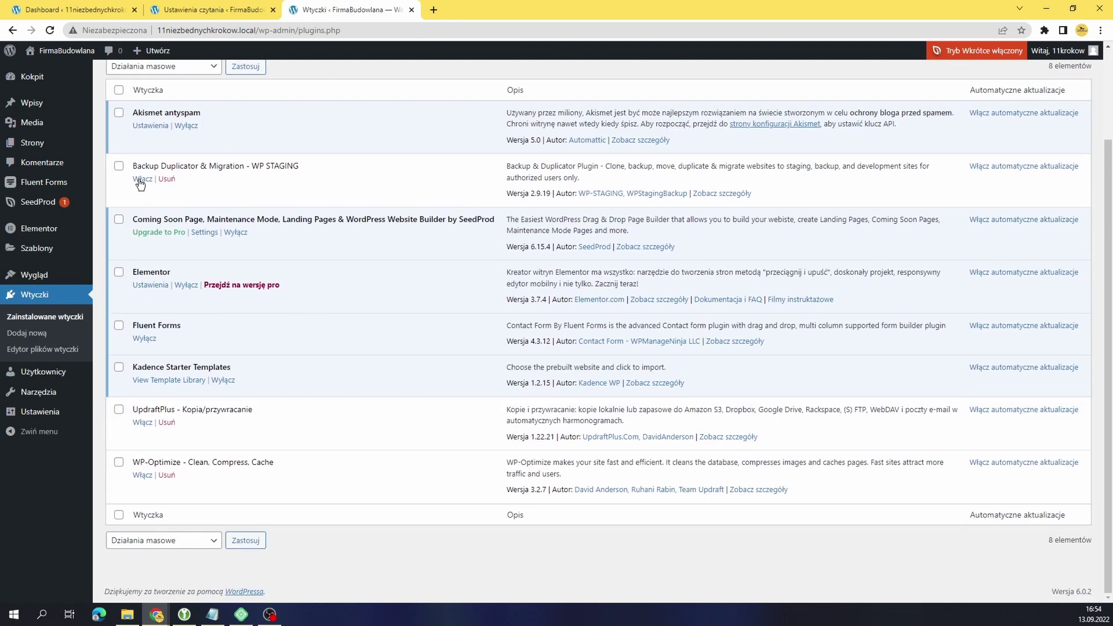
{"action": "left_click", "coordinate": [141, 180]}
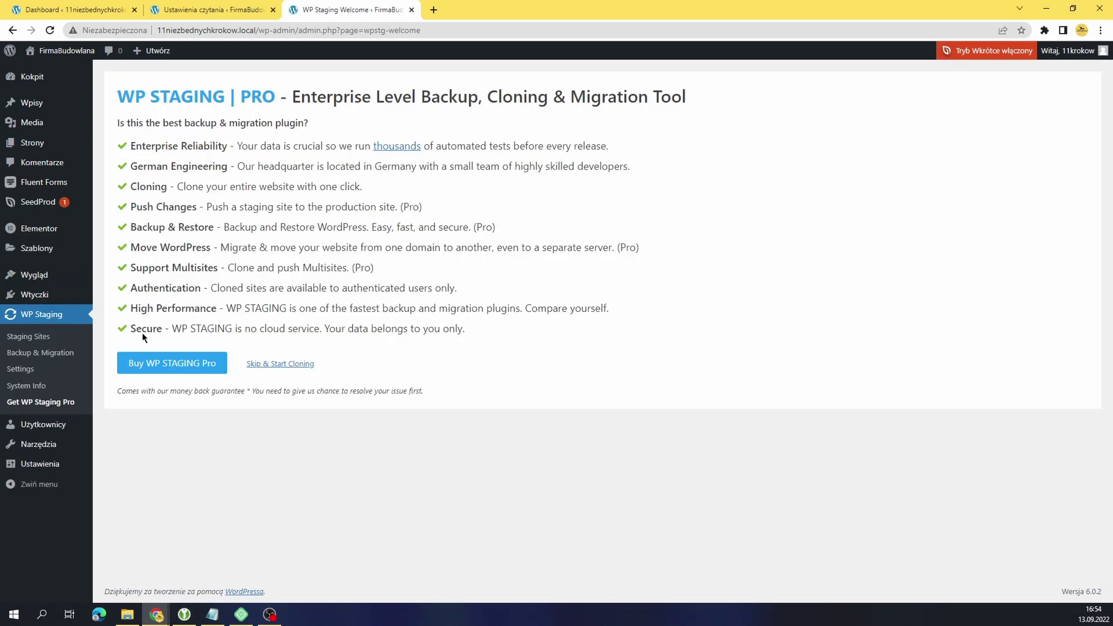
Activate WP-Optimize and open its Database optimization page.
{"action": "left_click", "coordinate": [40, 296]}
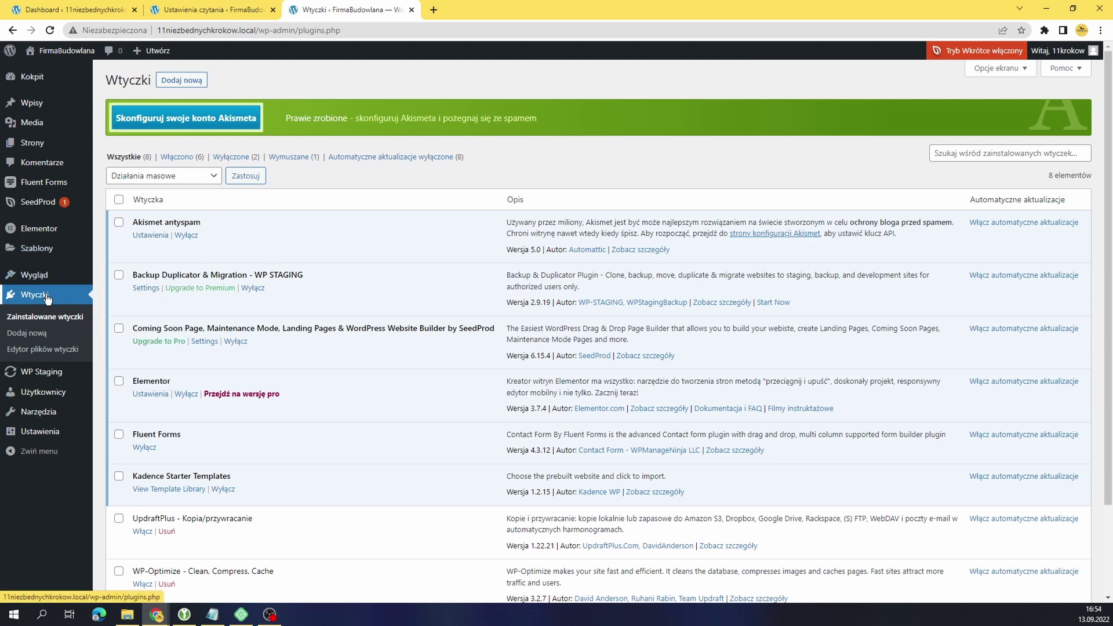
{"action": "left_click", "coordinate": [45, 339]}
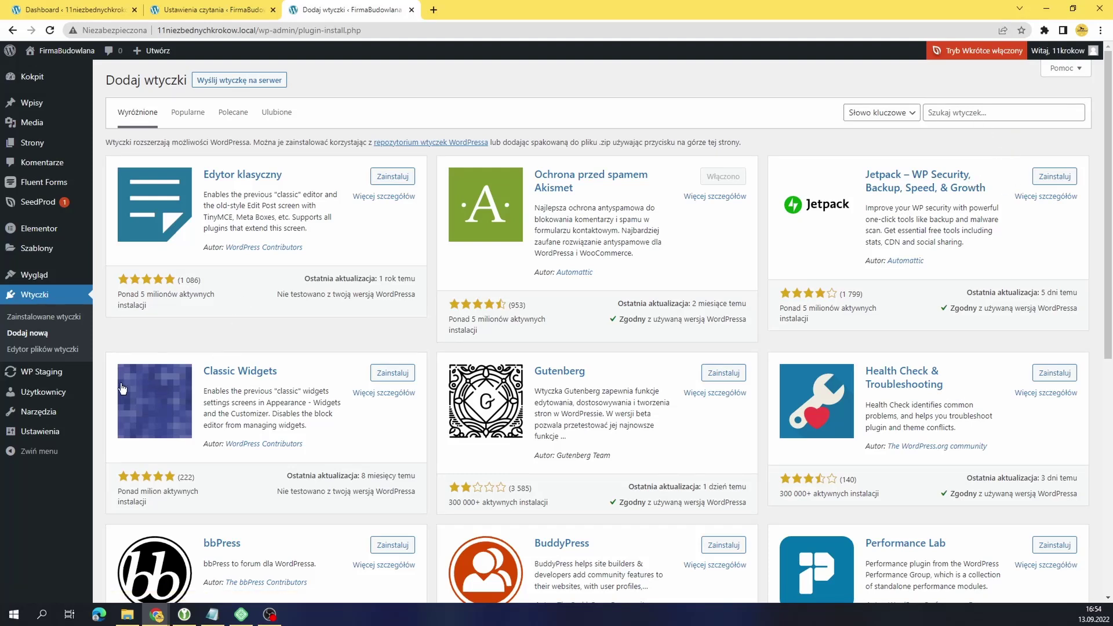
{"action": "left_click", "coordinate": [38, 299]}
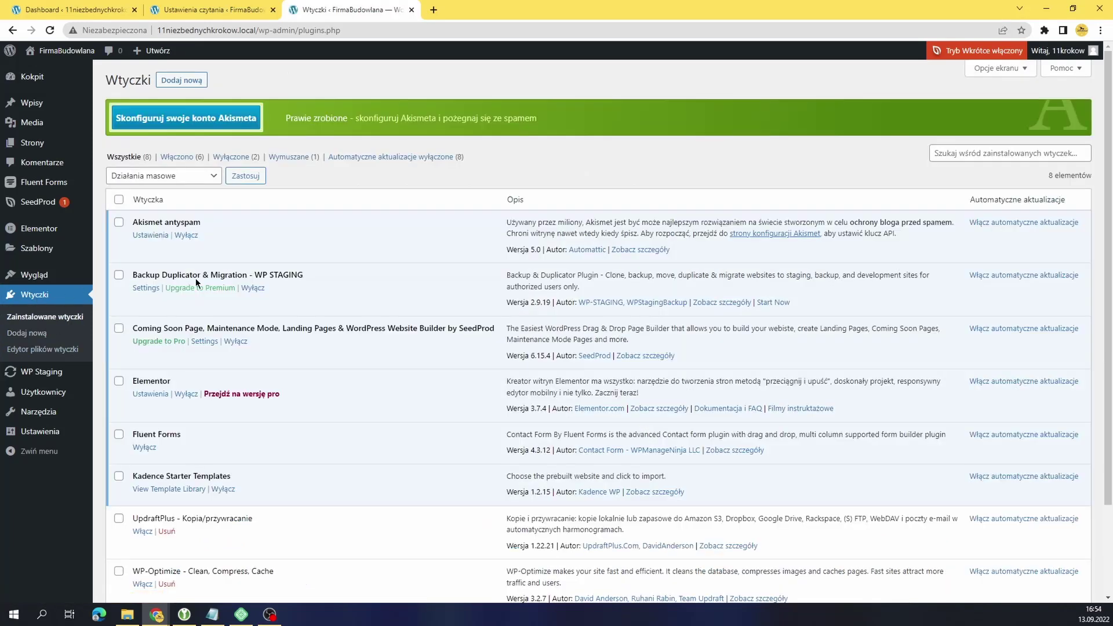
{"action": "scroll", "coordinate": [253, 407], "scroll_direction": "down", "scroll_amount": 3}
{"action": "left_click", "coordinate": [154, 475]}
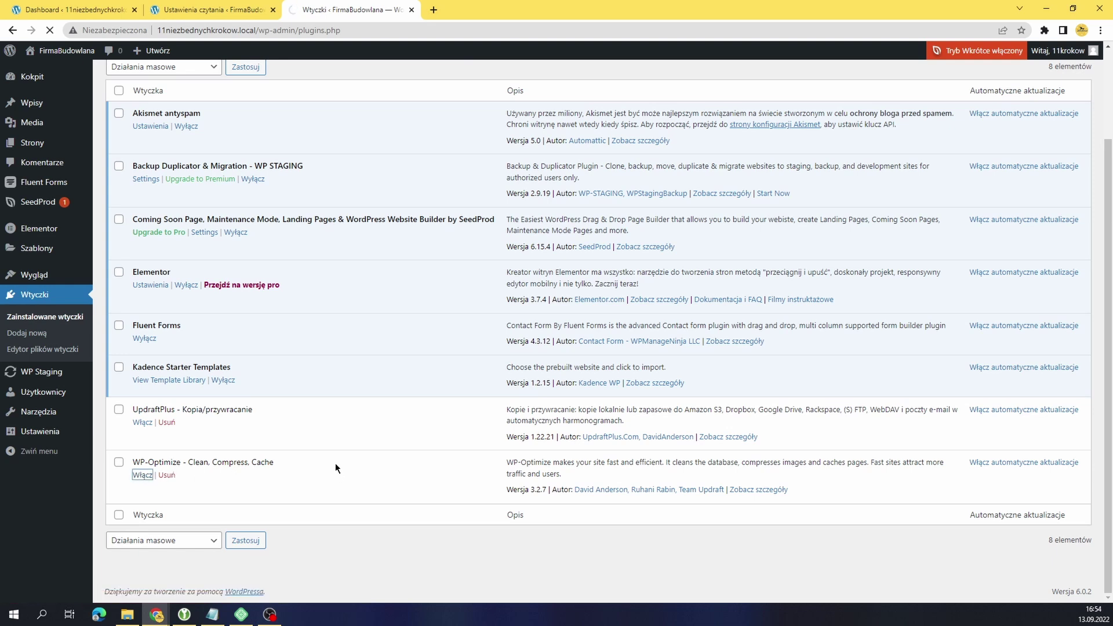
{"action": "scroll", "coordinate": [296, 376], "scroll_direction": "down", "scroll_amount": 5}
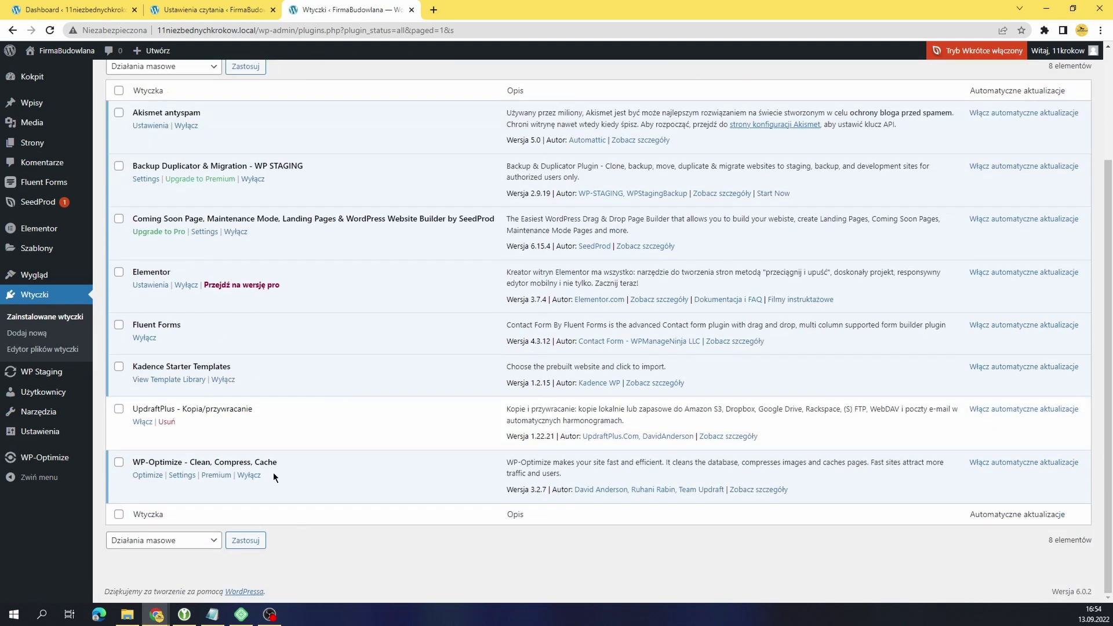
{"action": "left_click", "coordinate": [52, 457]}
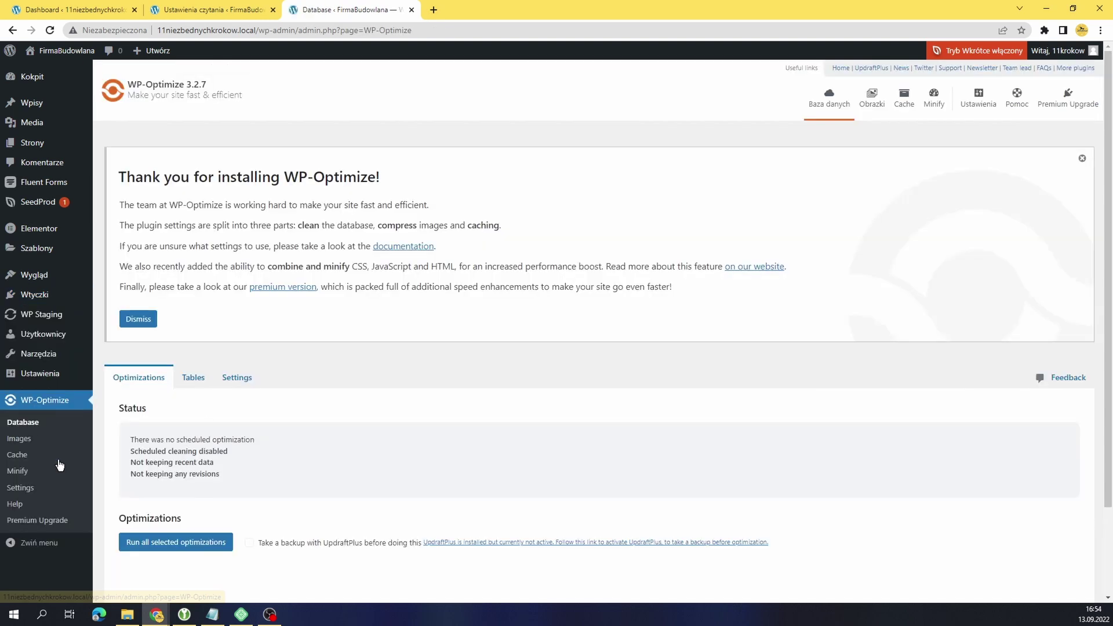
Run all selected WP-Optimize cleanups, removing 18 revisions, 1 auto-draft and 2 trashed posts.
{"action": "scroll", "coordinate": [333, 283], "scroll_direction": "down", "scroll_amount": 2}
{"action": "scroll", "coordinate": [231, 287], "scroll_direction": "down", "scroll_amount": 2}
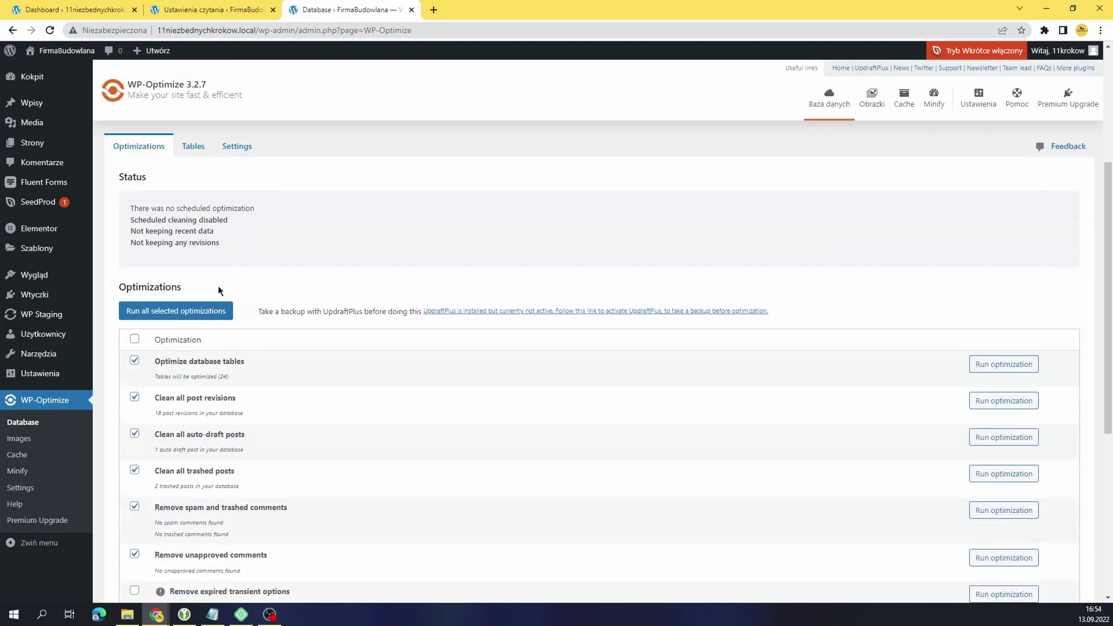
{"action": "scroll", "coordinate": [174, 394], "scroll_direction": "down", "scroll_amount": 2}
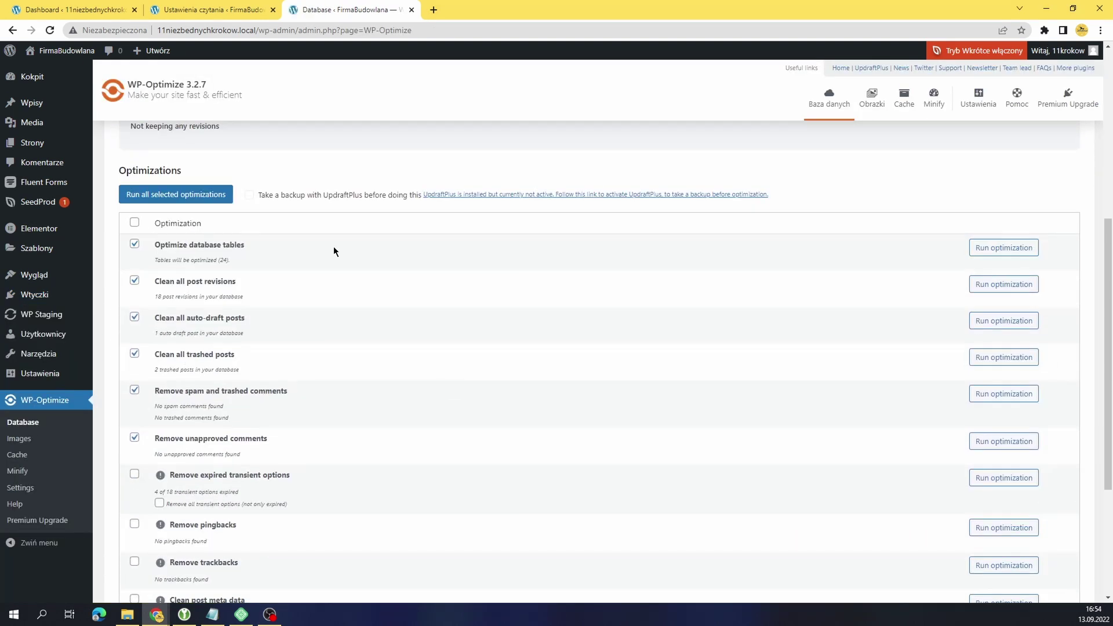
{"action": "left_click", "coordinate": [168, 194]}
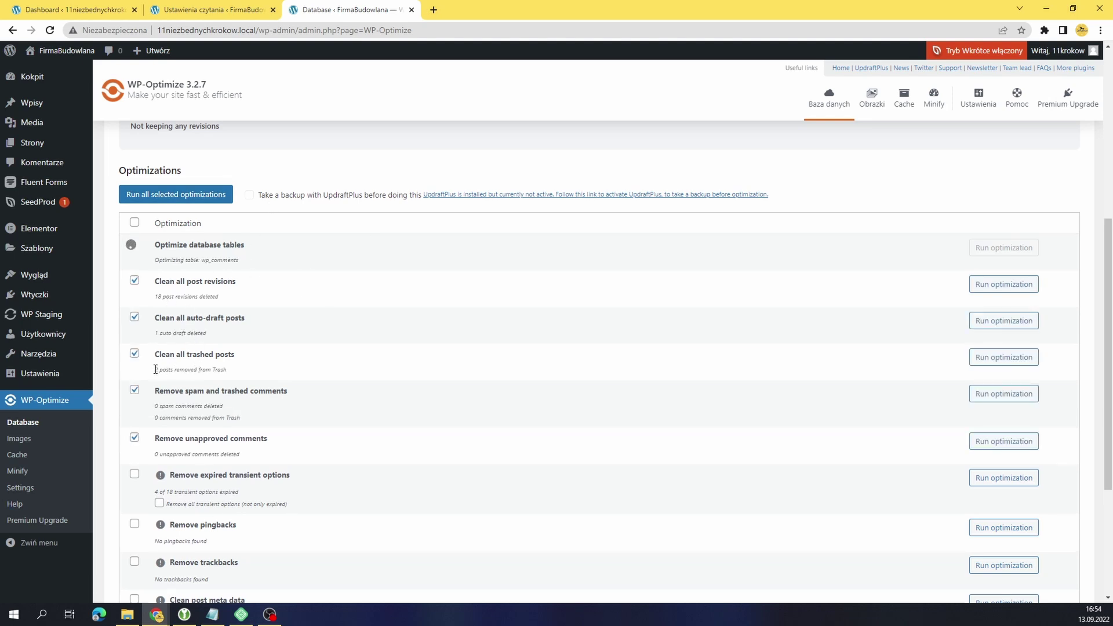
{"action": "left_click_drag", "start_coordinate": [155, 370], "coordinate": [227, 371]}
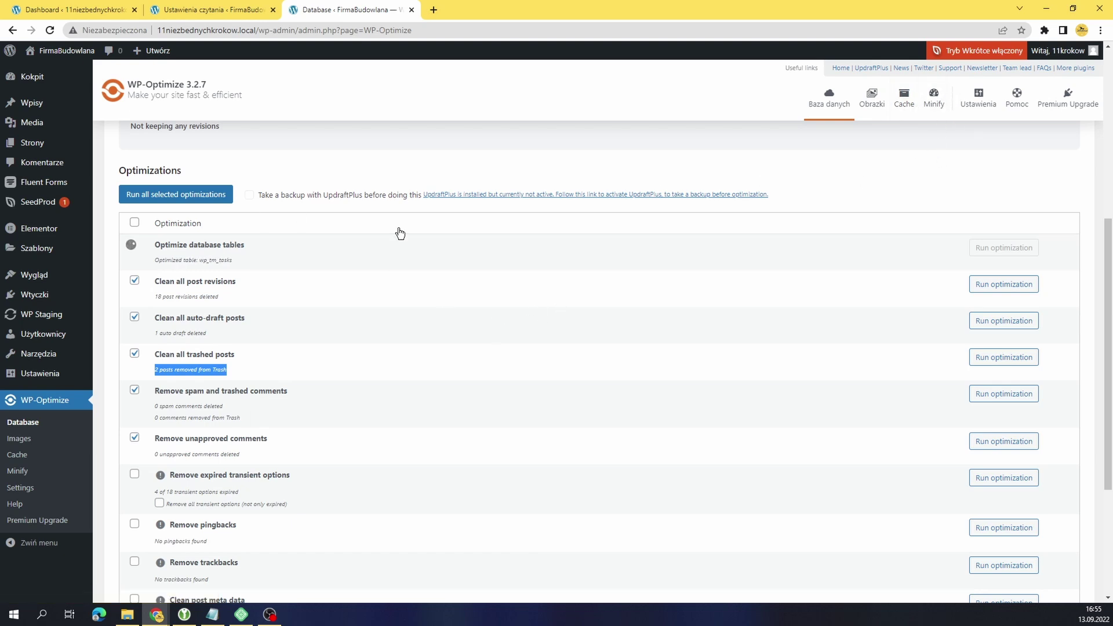
{"action": "scroll", "coordinate": [218, 323], "scroll_direction": "down", "scroll_amount": 1}
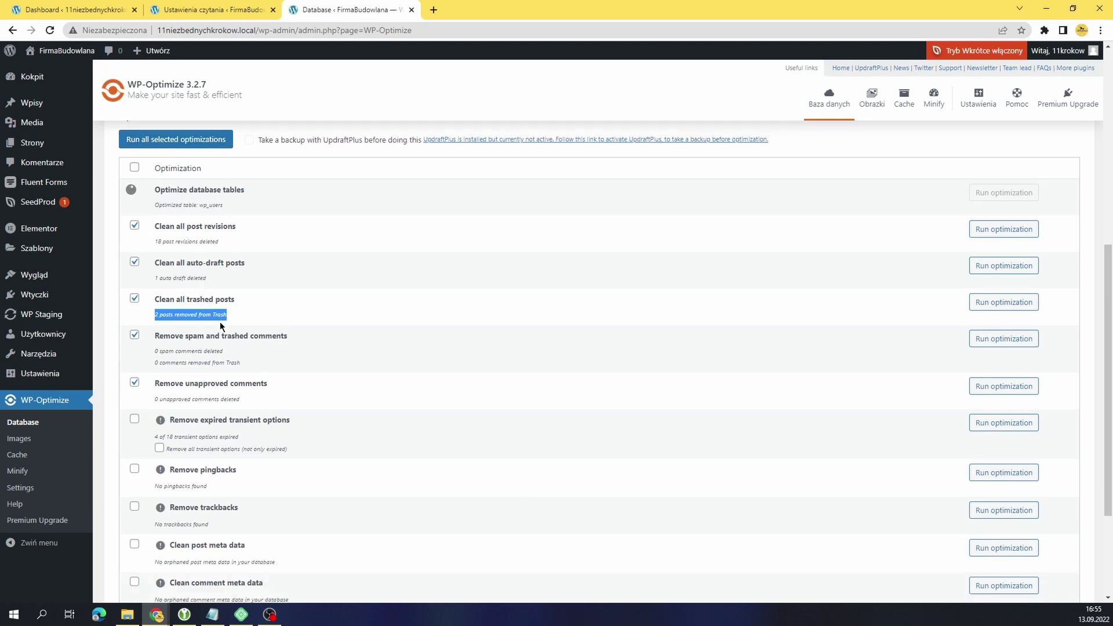
{"action": "scroll", "coordinate": [284, 351], "scroll_direction": "up", "scroll_amount": 3}
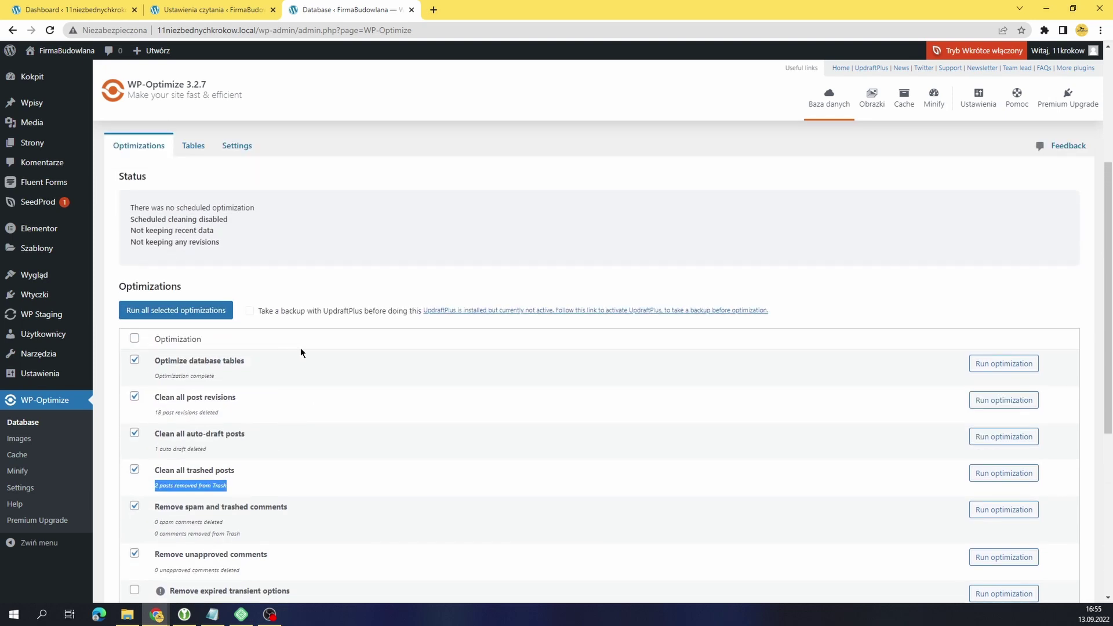
{"action": "scroll", "coordinate": [258, 414], "scroll_direction": "down", "scroll_amount": 1}
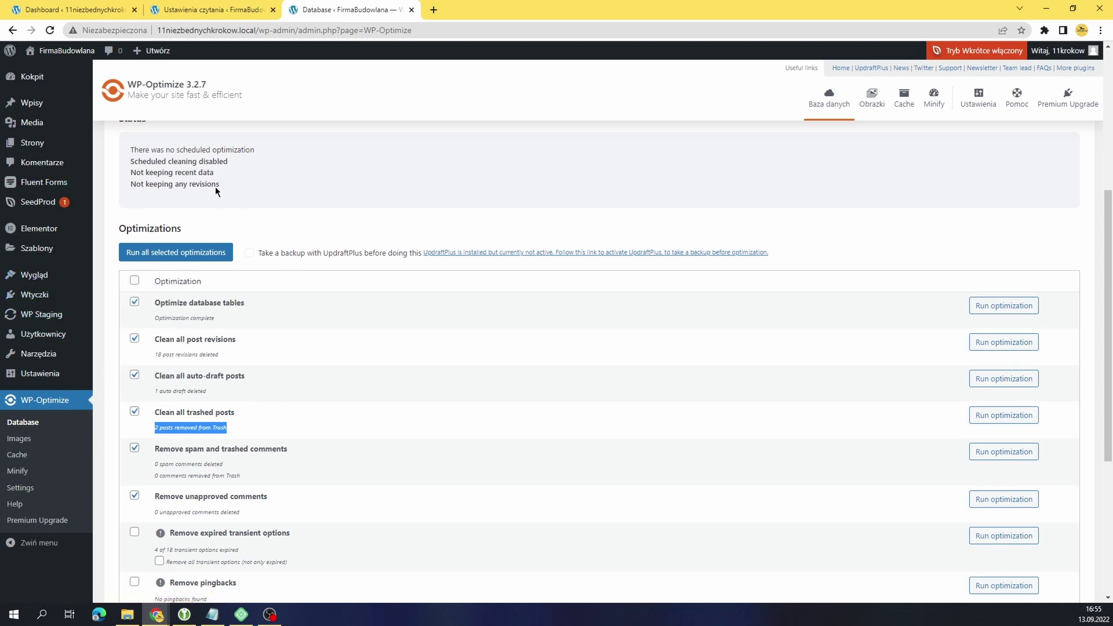
Deactivate WP-Optimize and delete it, confirming the deletion prompt.
{"action": "left_click", "coordinate": [36, 299]}
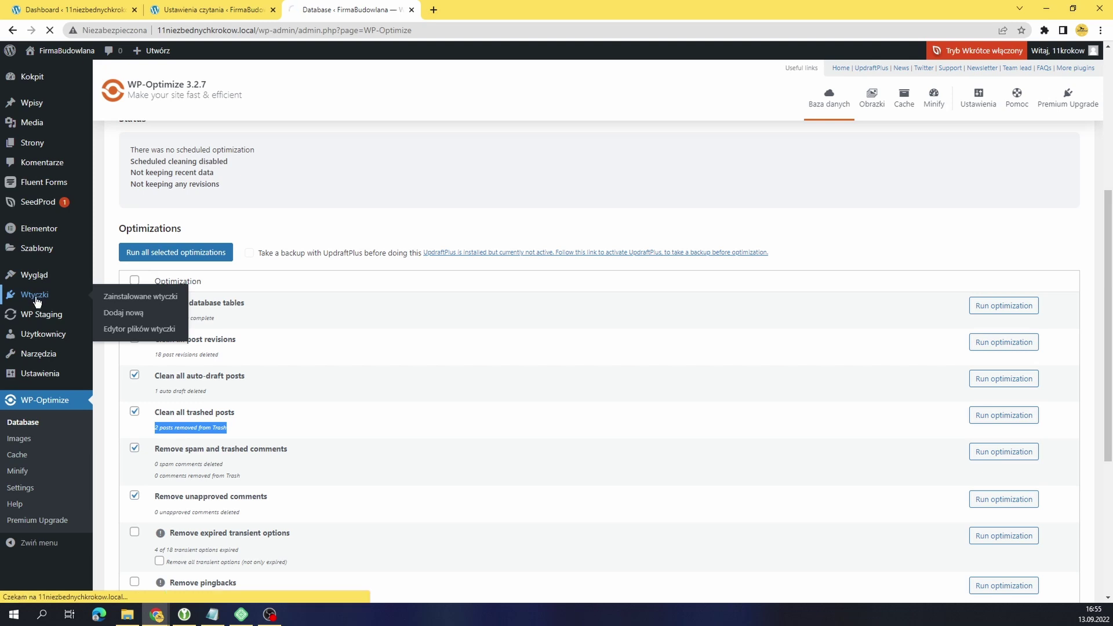
{"action": "scroll", "coordinate": [387, 330], "scroll_direction": "down", "scroll_amount": 2}
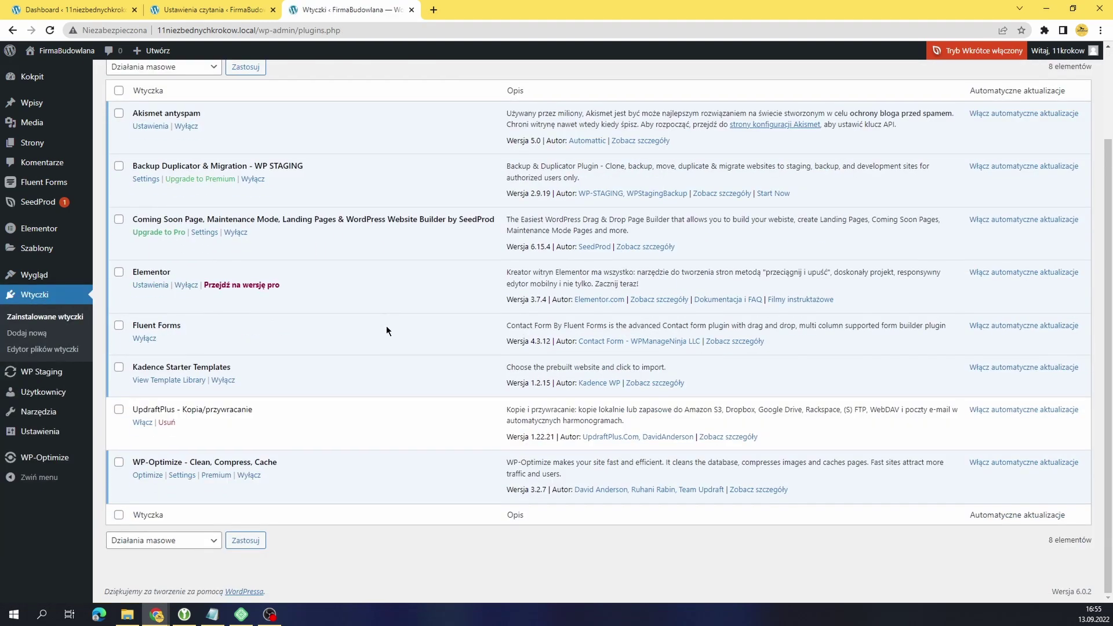
{"action": "left_click", "coordinate": [255, 476]}
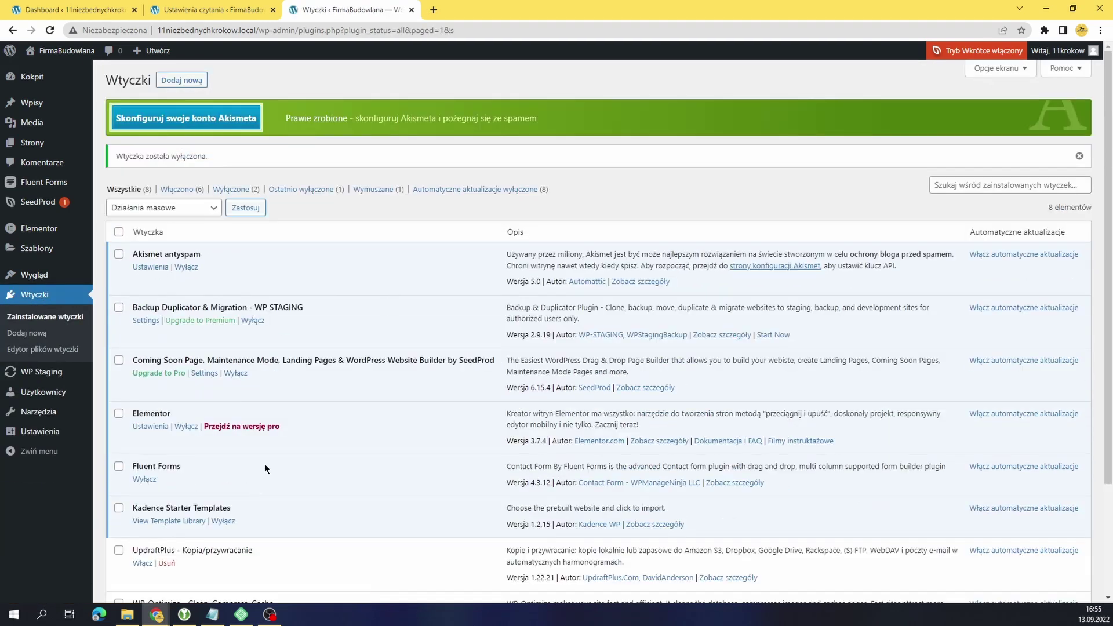
{"action": "scroll", "coordinate": [232, 481], "scroll_direction": "down", "scroll_amount": 3}
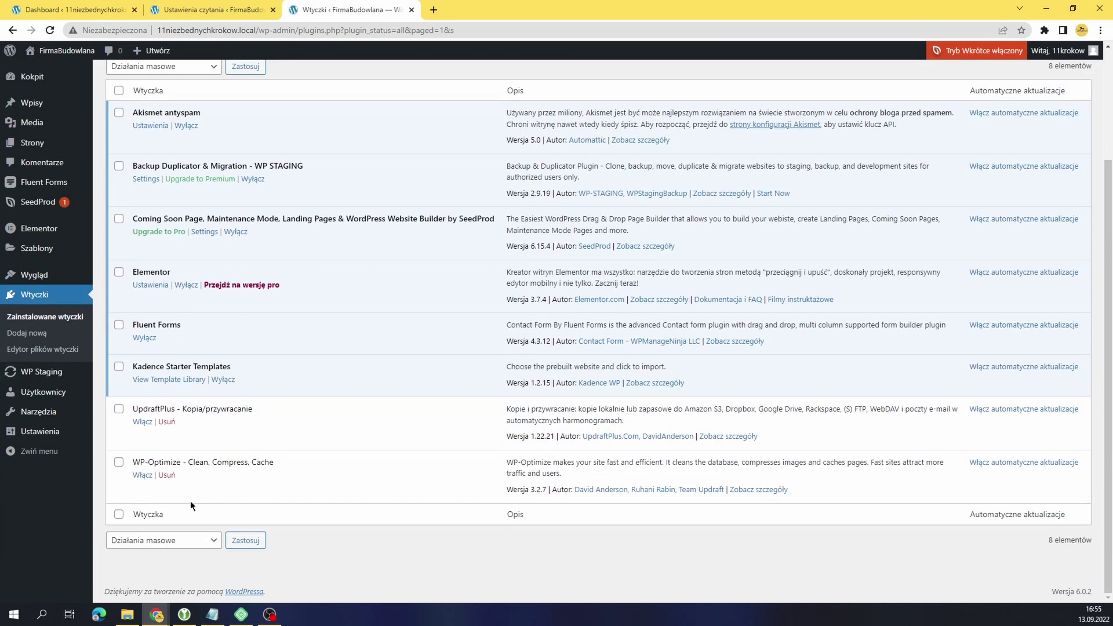
{"action": "left_click", "coordinate": [168, 476]}
{"action": "left_click", "coordinate": [610, 108]}
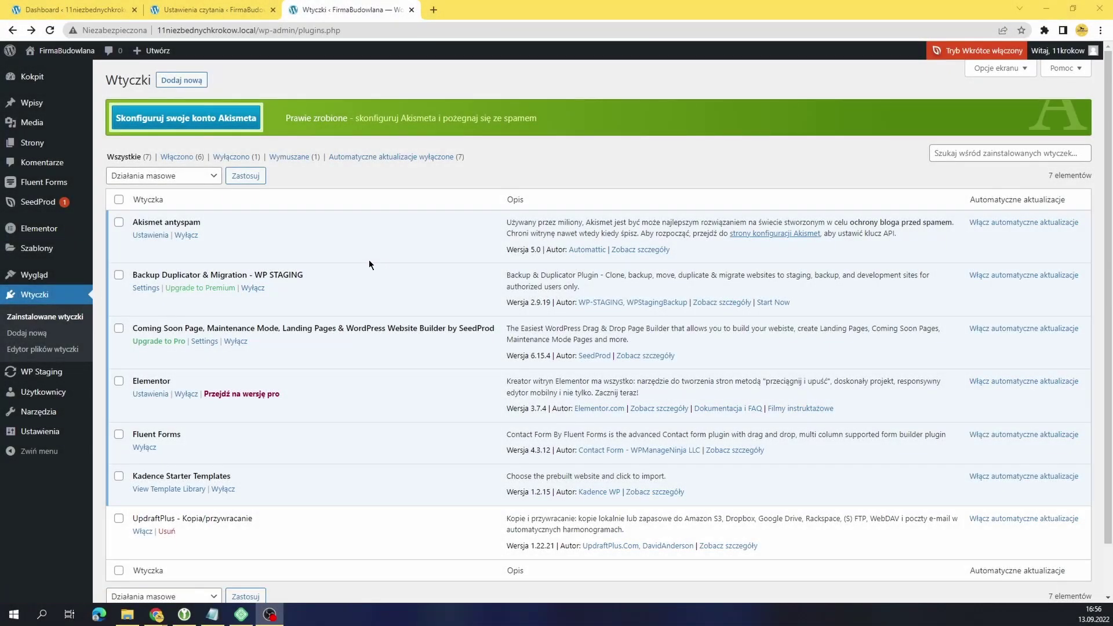
Search the plugin directory for 'fastest' and install WP Fastest Cache without activating it.
{"action": "left_click", "coordinate": [184, 85]}
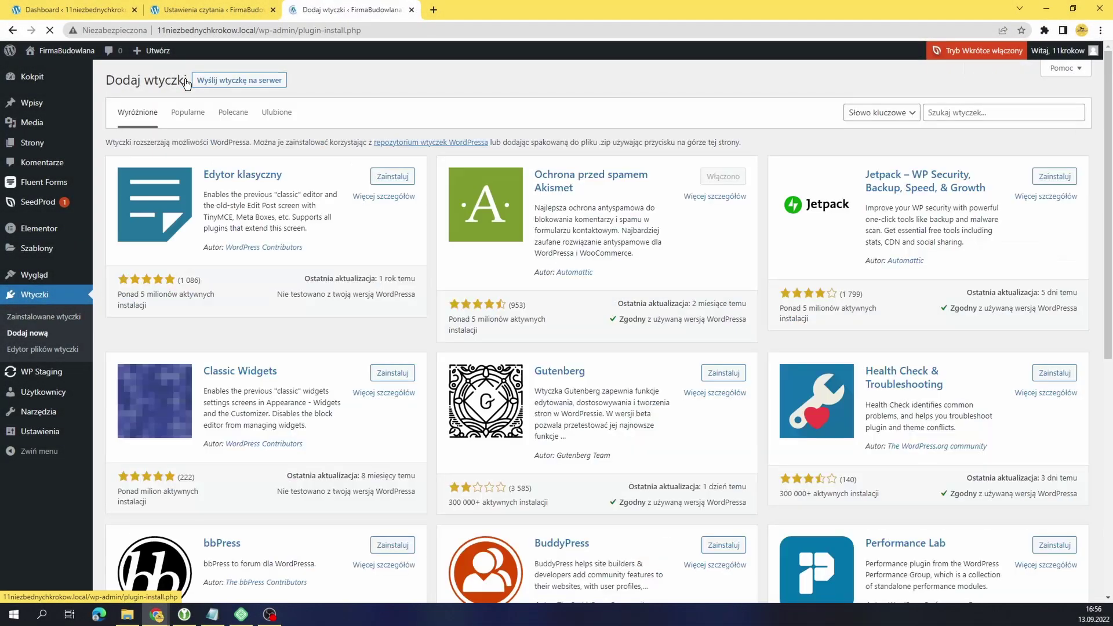
{"action": "left_click", "coordinate": [967, 113]}
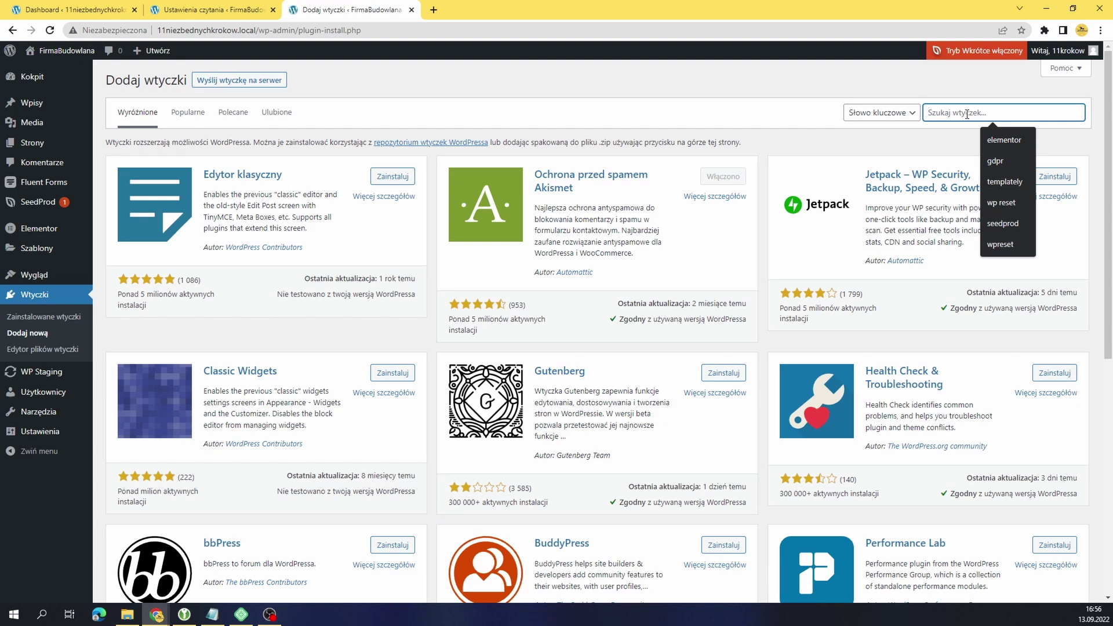
{"action": "type", "text": "fastest cache"}
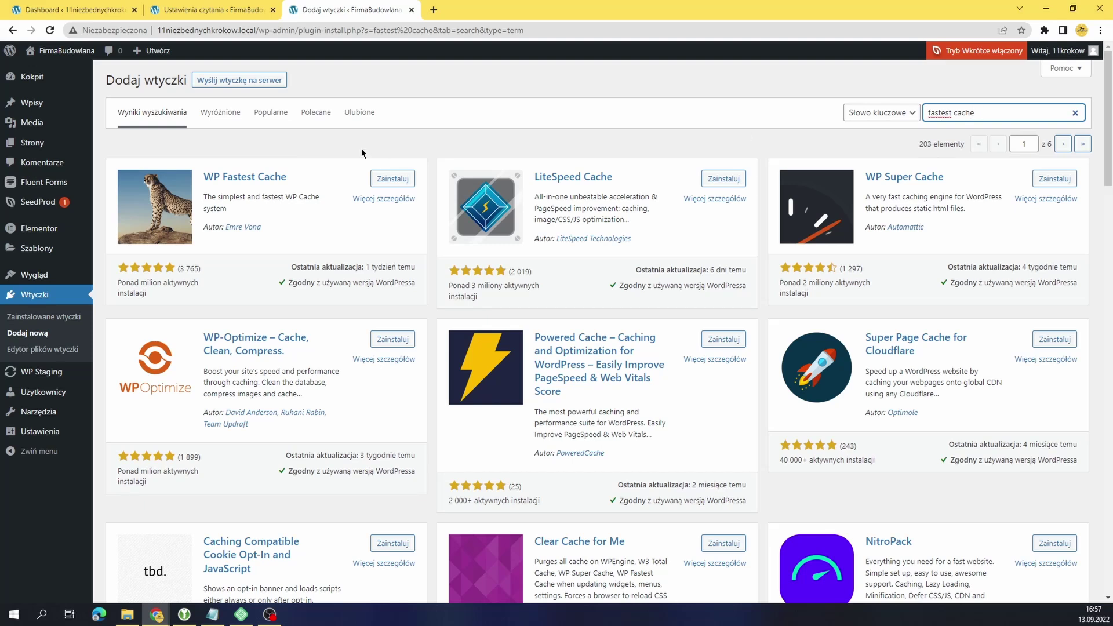
{"action": "left_click", "coordinate": [392, 179]}
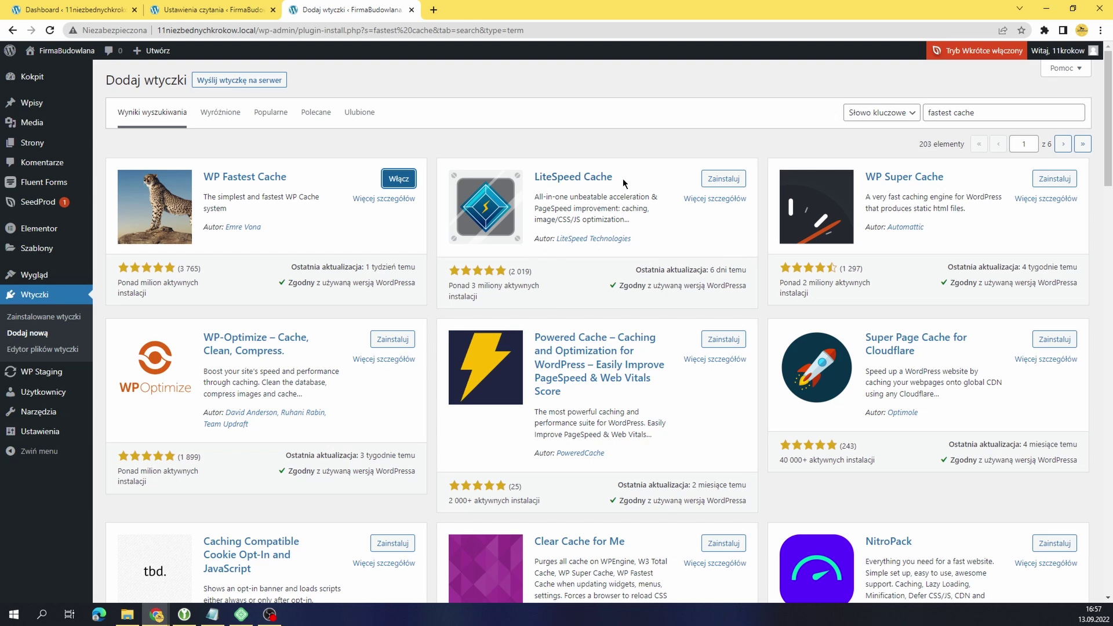
{"action": "left_click_drag", "start_coordinate": [623, 179], "coordinate": [536, 185]}
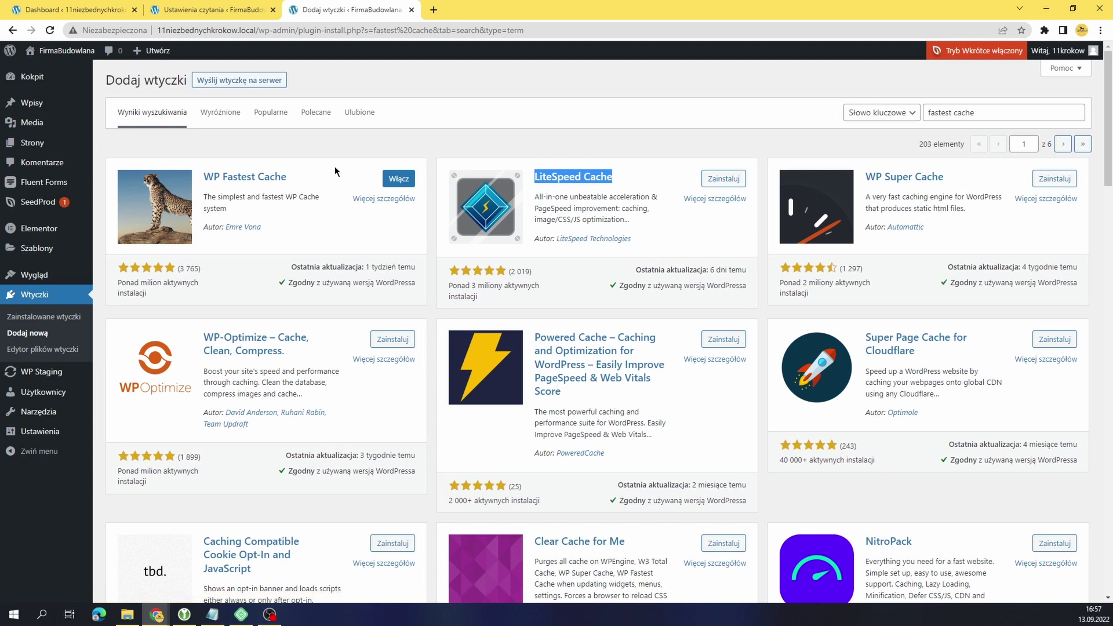
{"action": "left_click_drag", "start_coordinate": [288, 176], "coordinate": [203, 177]}
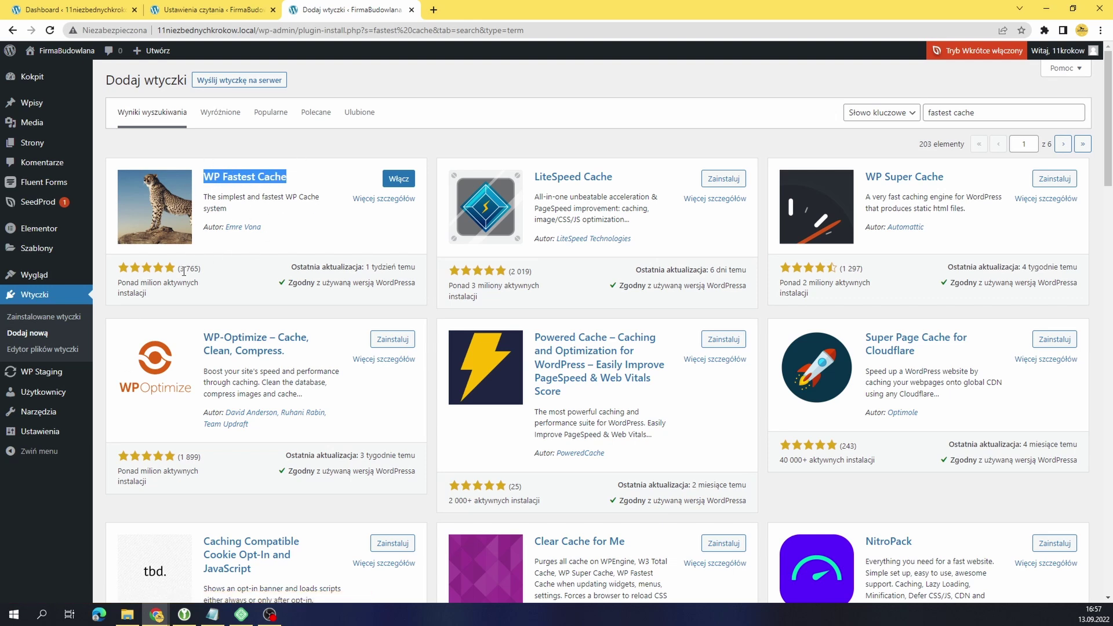
{"action": "left_click", "coordinate": [35, 295]}
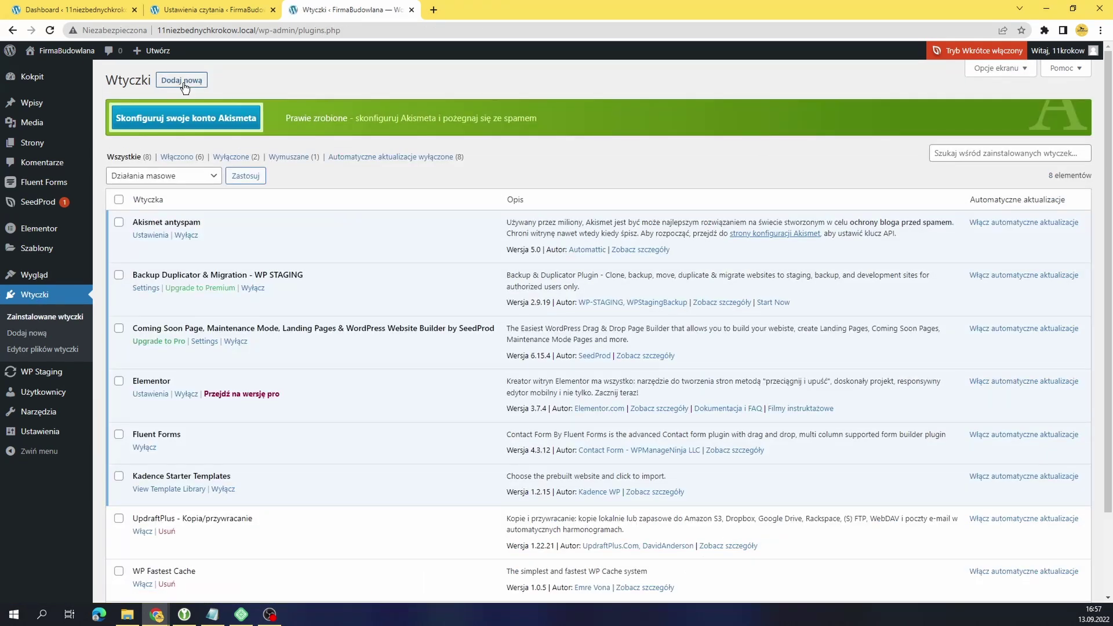
Search for and install Yoast SEO, then return to the nine-plugin installed list.
{"action": "left_click", "coordinate": [184, 84]}
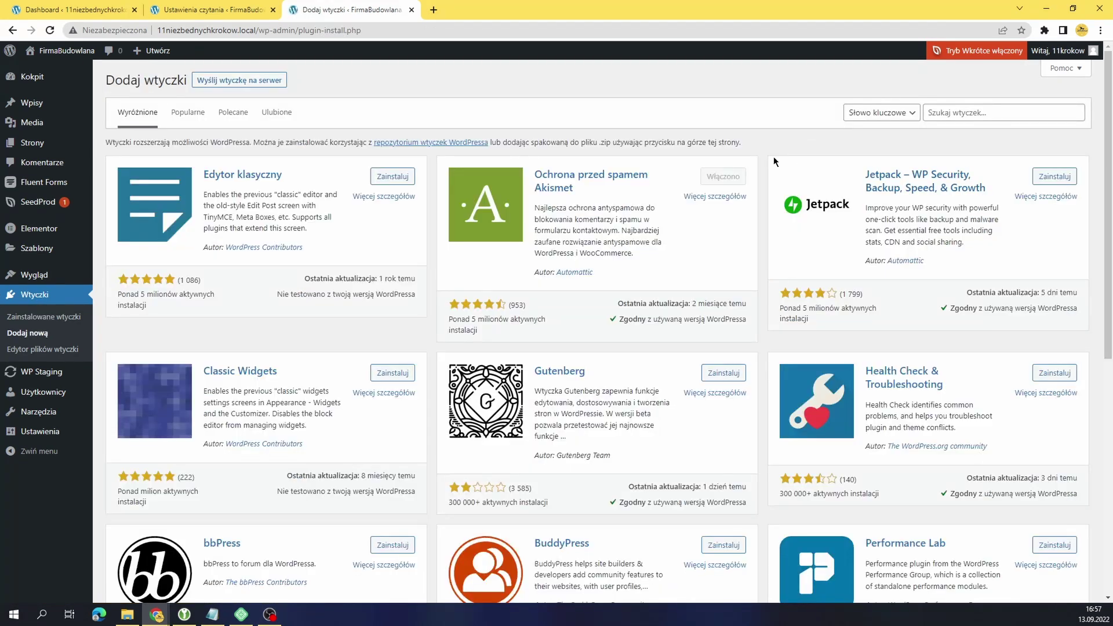
{"action": "left_click", "coordinate": [1005, 112]}
{"action": "type", "text": "Yoast"}
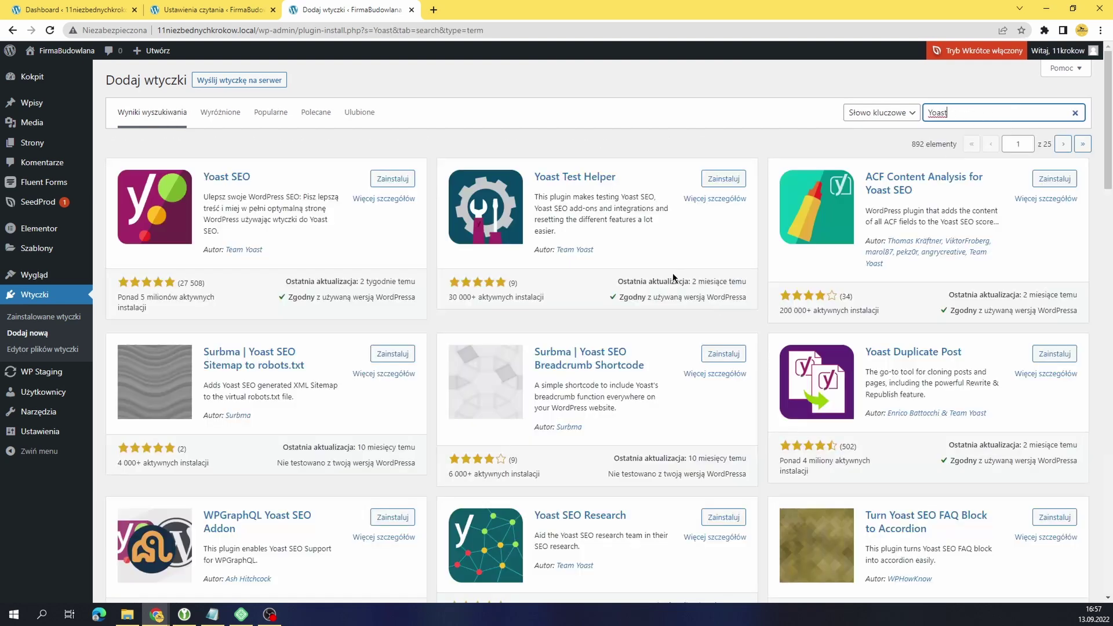
{"action": "left_click", "coordinate": [382, 182]}
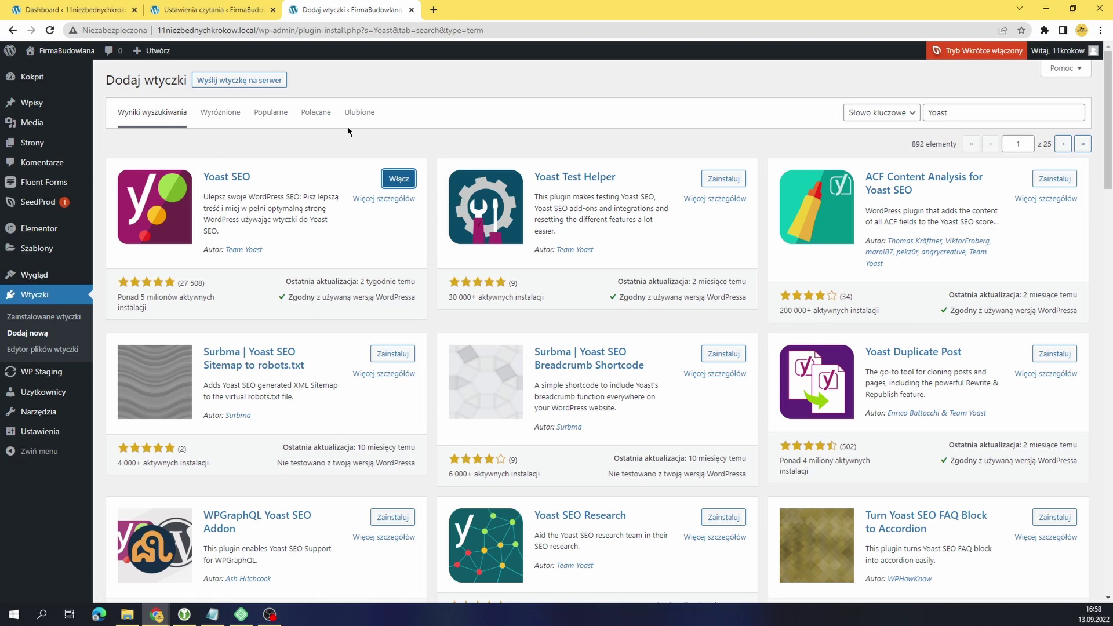
{"action": "left_click", "coordinate": [42, 296]}
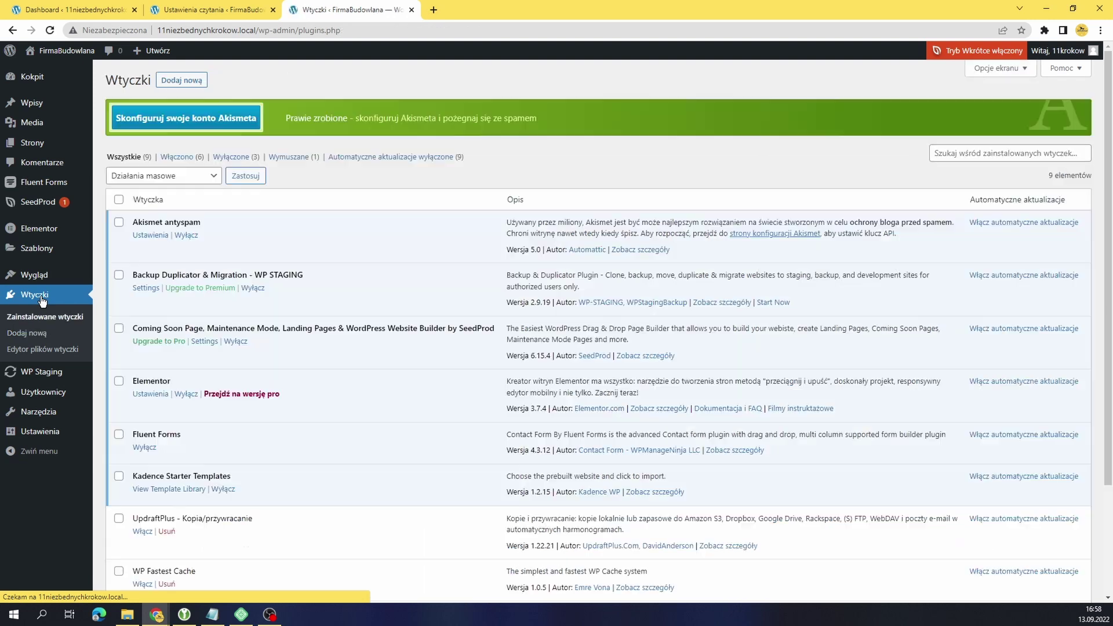
{"action": "scroll", "coordinate": [458, 265], "scroll_direction": "down", "scroll_amount": 3}
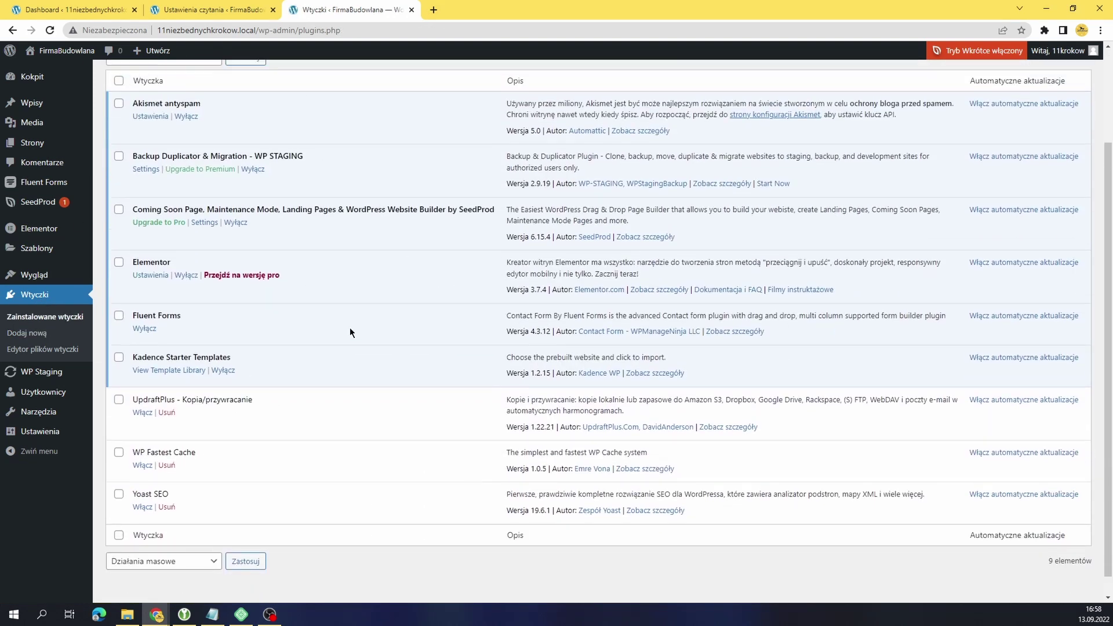
{"action": "scroll", "coordinate": [349, 327], "scroll_direction": "up", "scroll_amount": 3}
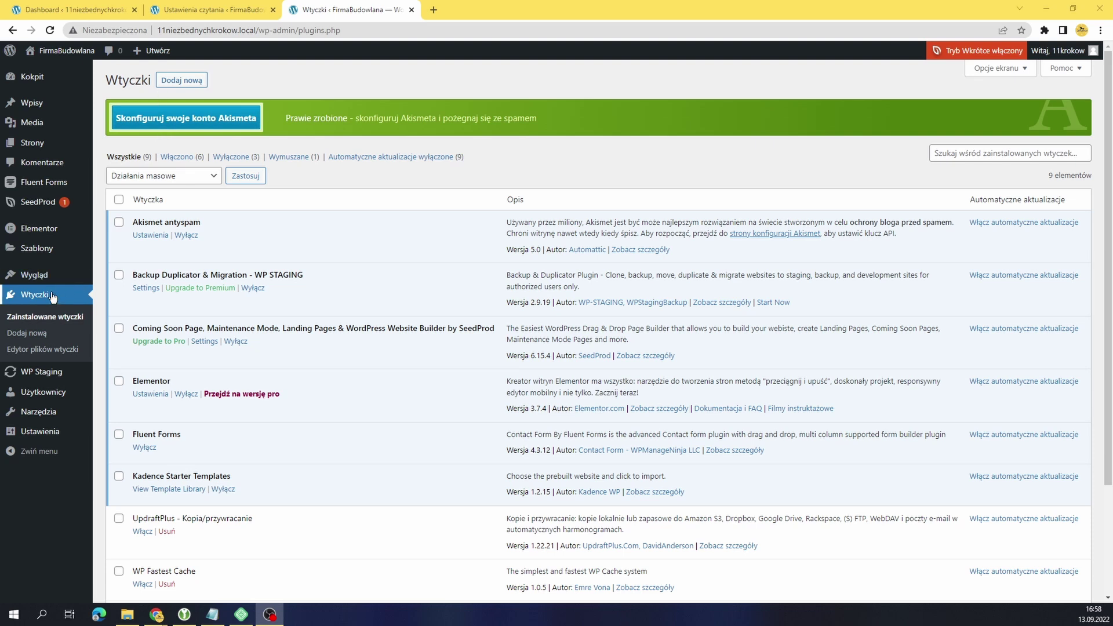
Search the plugin directory for 'smush', correcting the misspelled 'smuhs'.
{"action": "left_click", "coordinate": [177, 84]}
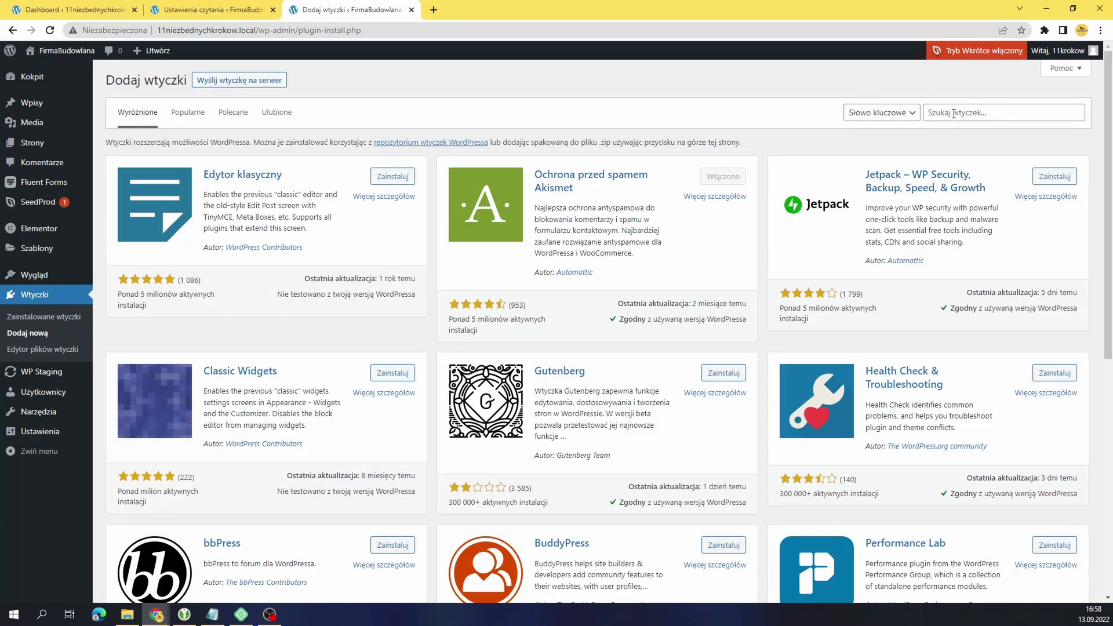
{"action": "left_click", "coordinate": [954, 113]}
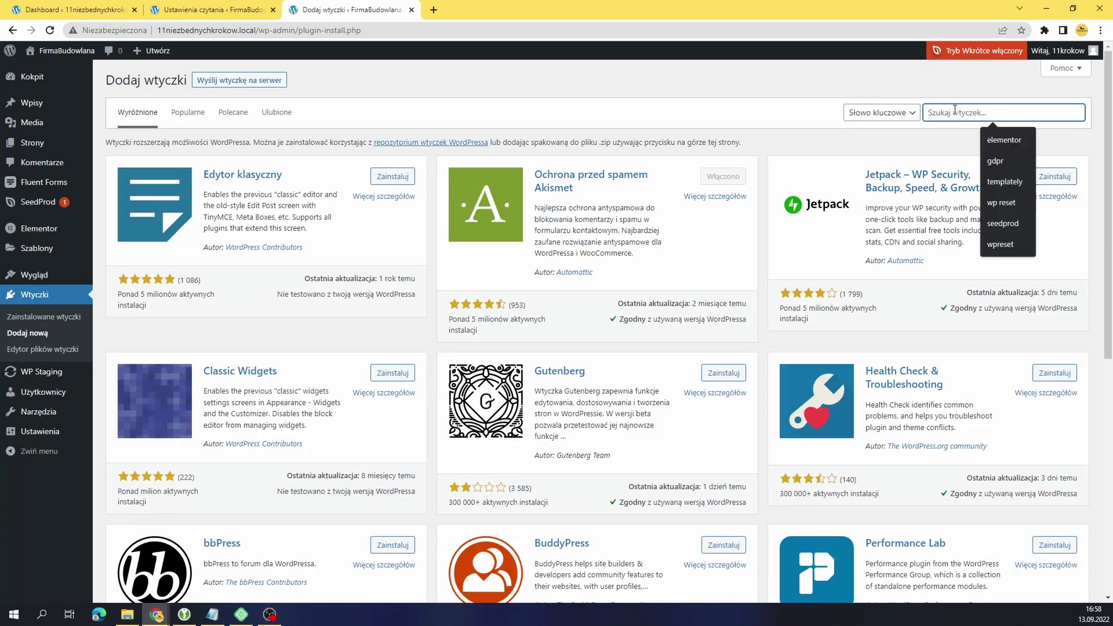
{"action": "type", "text": "s"}
{"action": "key", "text": "BackSpace"}
{"action": "type", "text": "smuhs"}
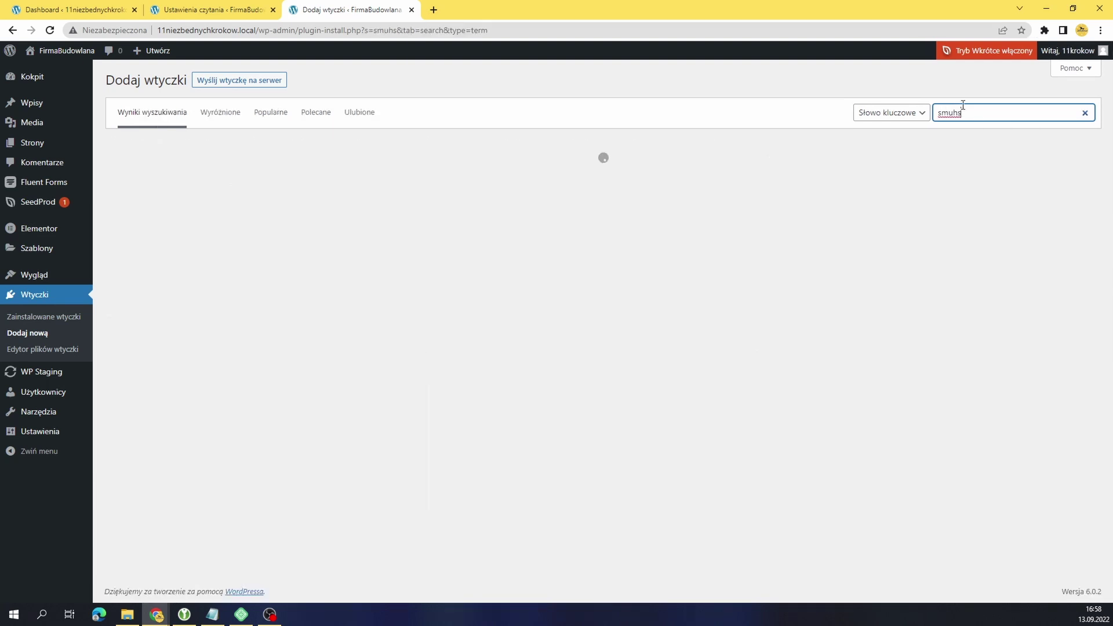
{"action": "double_click", "coordinate": [954, 108]}
{"action": "type", "text": "smu"}
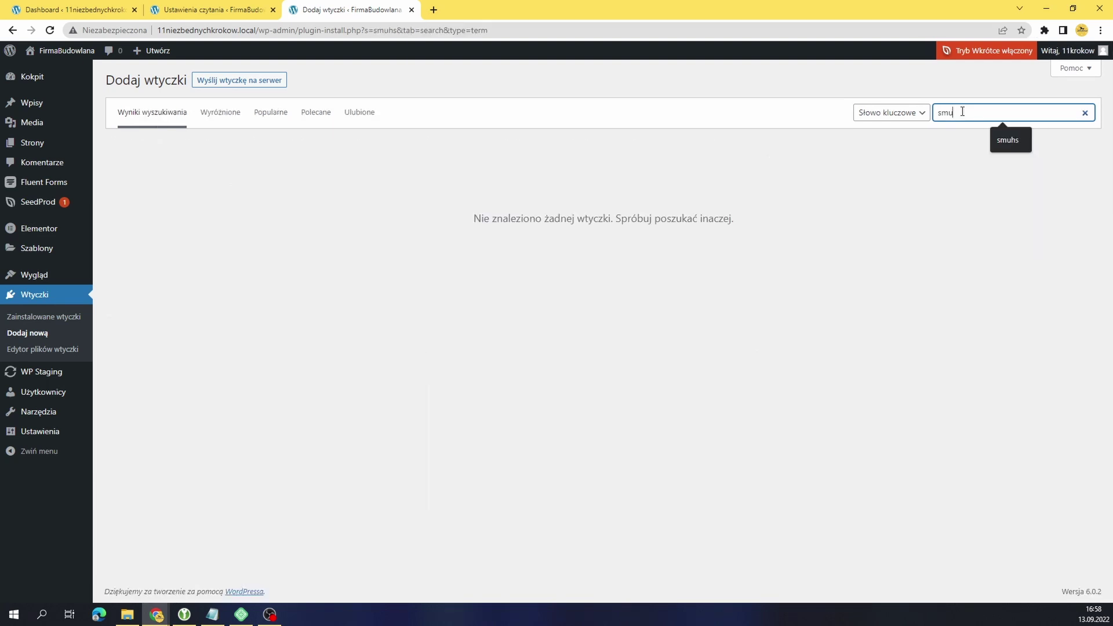
{"action": "type", "text": "sh"}
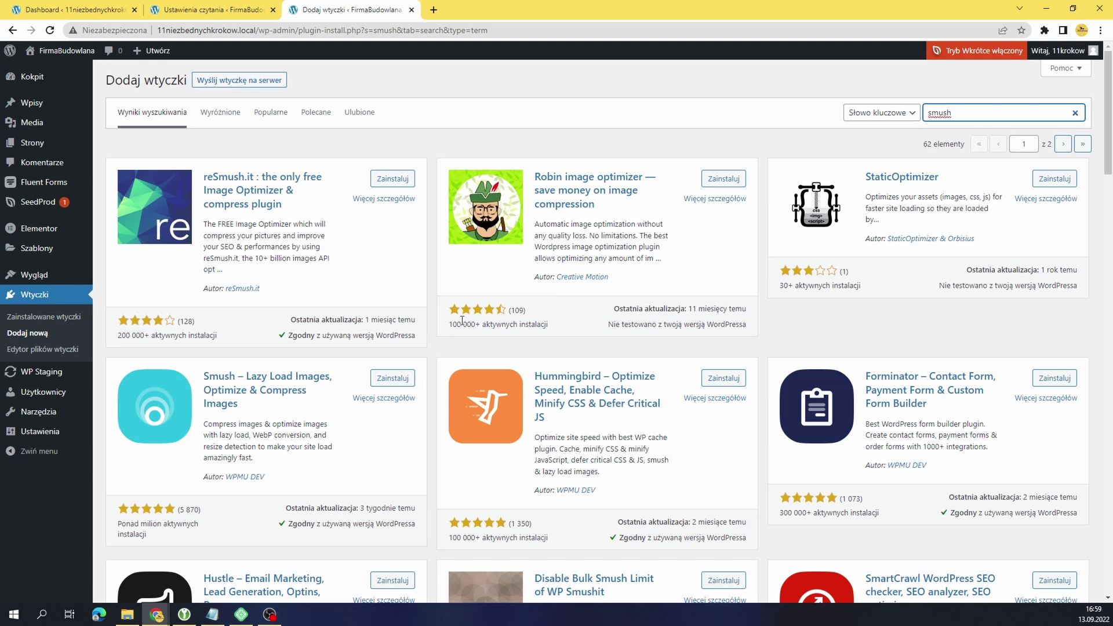
Install and activate the Smush plugin, bringing the list to ten plugins.
{"action": "left_click_drag", "start_coordinate": [660, 308], "coordinate": [713, 311]}
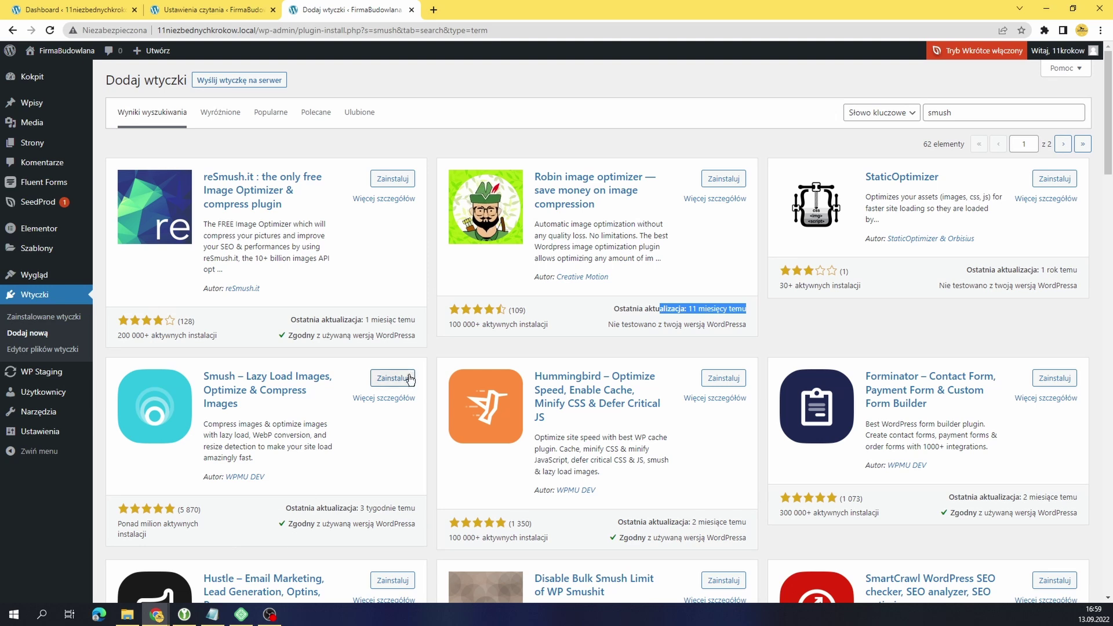
{"action": "left_click", "coordinate": [393, 380]}
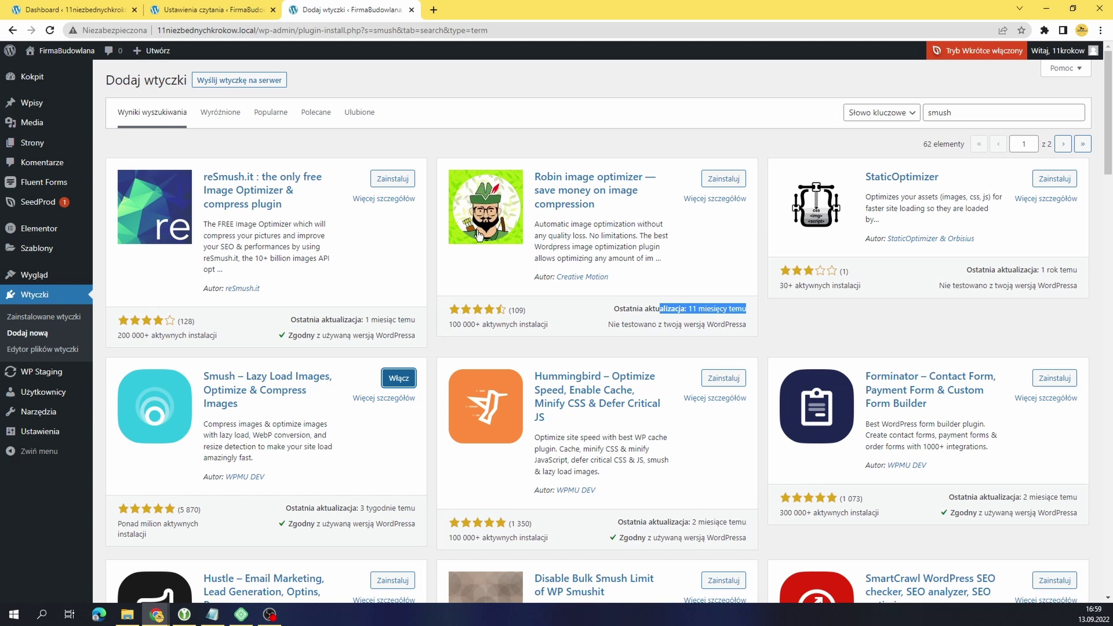
{"action": "left_click", "coordinate": [389, 380]}
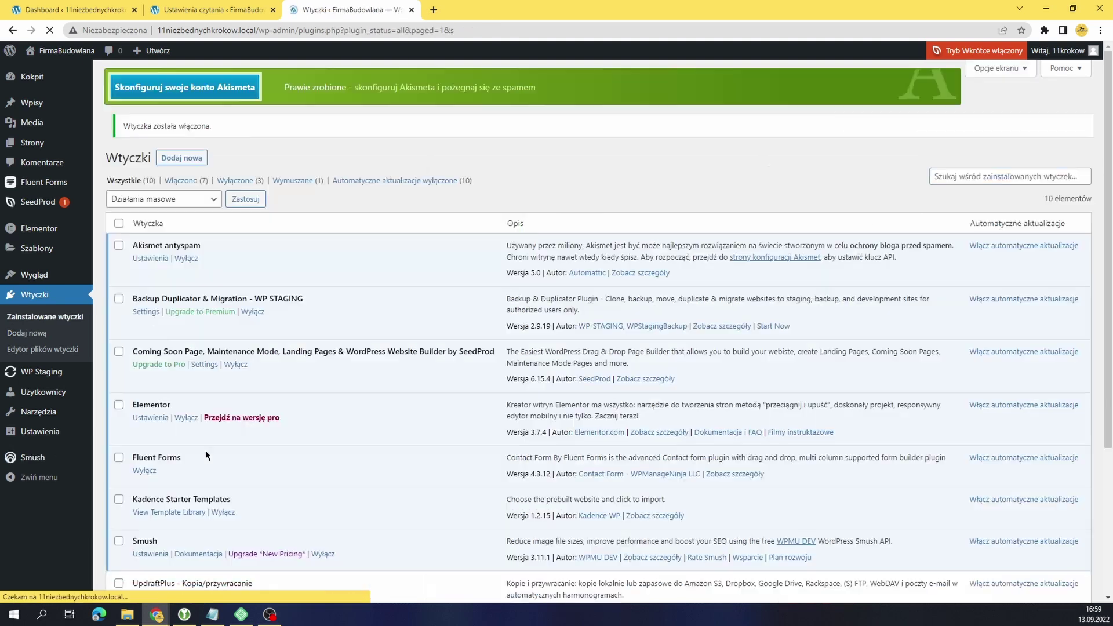
Open the Smush dashboard from the admin sidebar to see its welcome dialog.
{"action": "scroll", "coordinate": [296, 305], "scroll_direction": "down", "scroll_amount": 3}
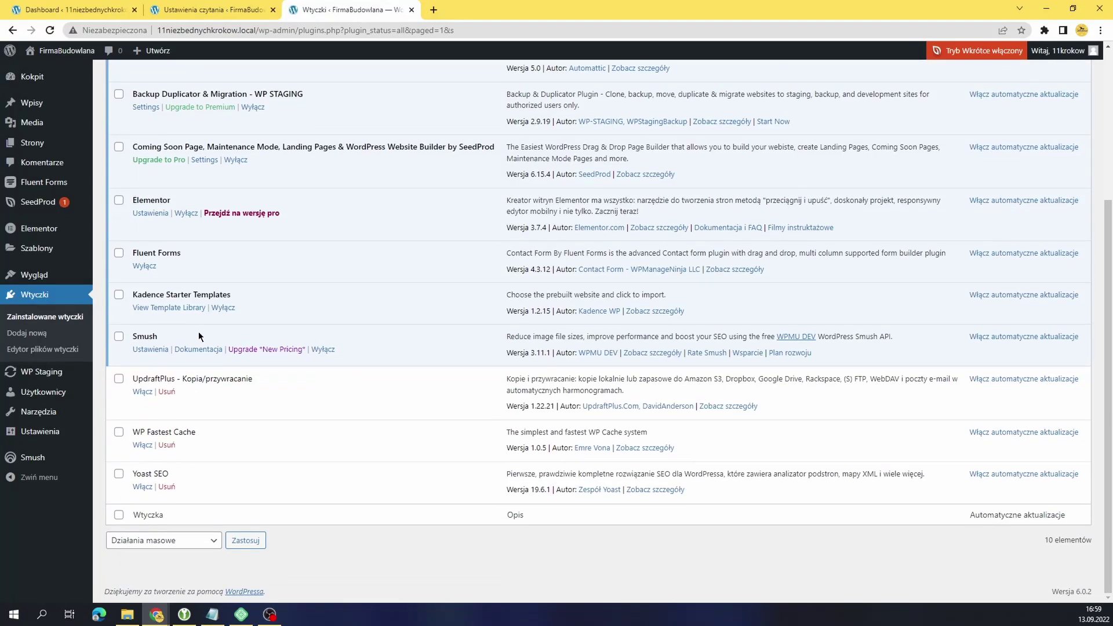
{"action": "left_click", "coordinate": [39, 459]}
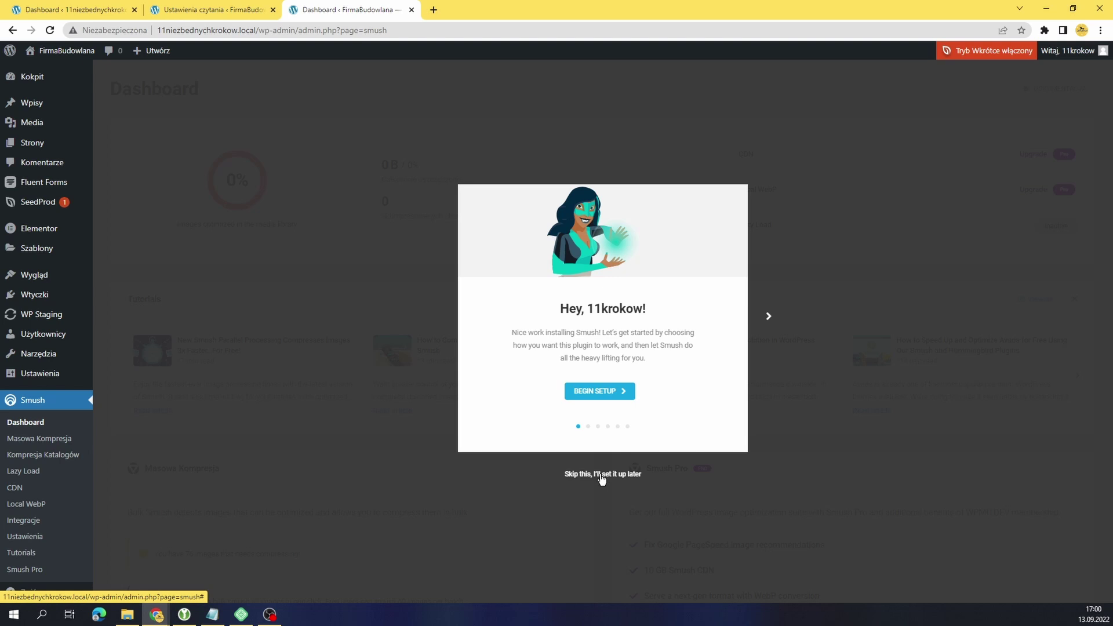
Skip the Smush wizard and review the Bulk Smush note on 76 attachments needing compression.
{"action": "left_click", "coordinate": [601, 477]}
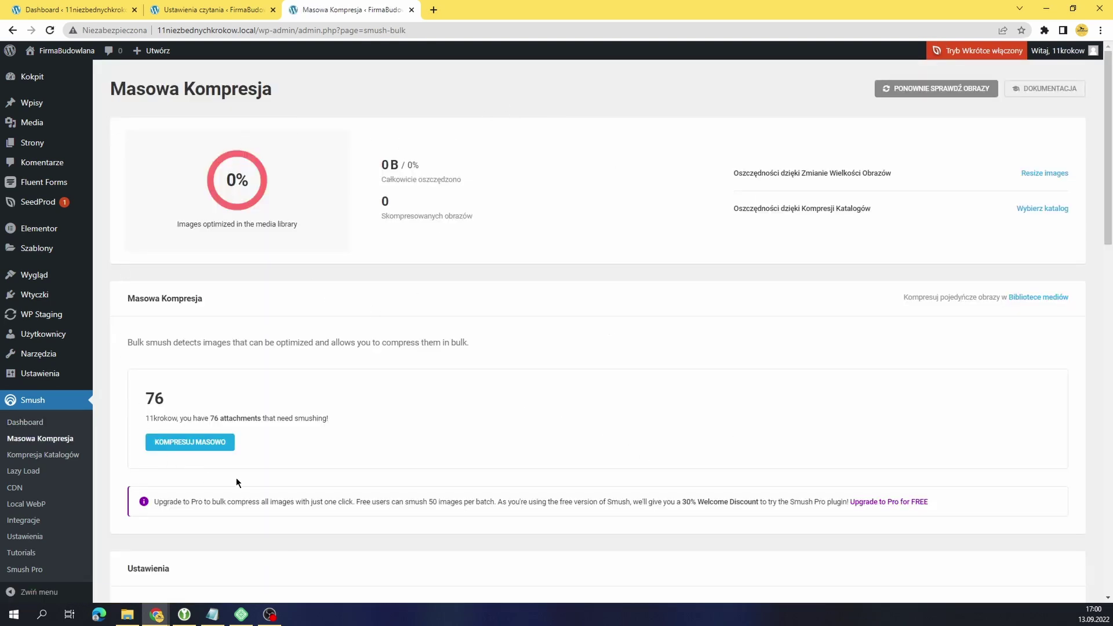
{"action": "left_click_drag", "start_coordinate": [149, 426], "coordinate": [340, 427]}
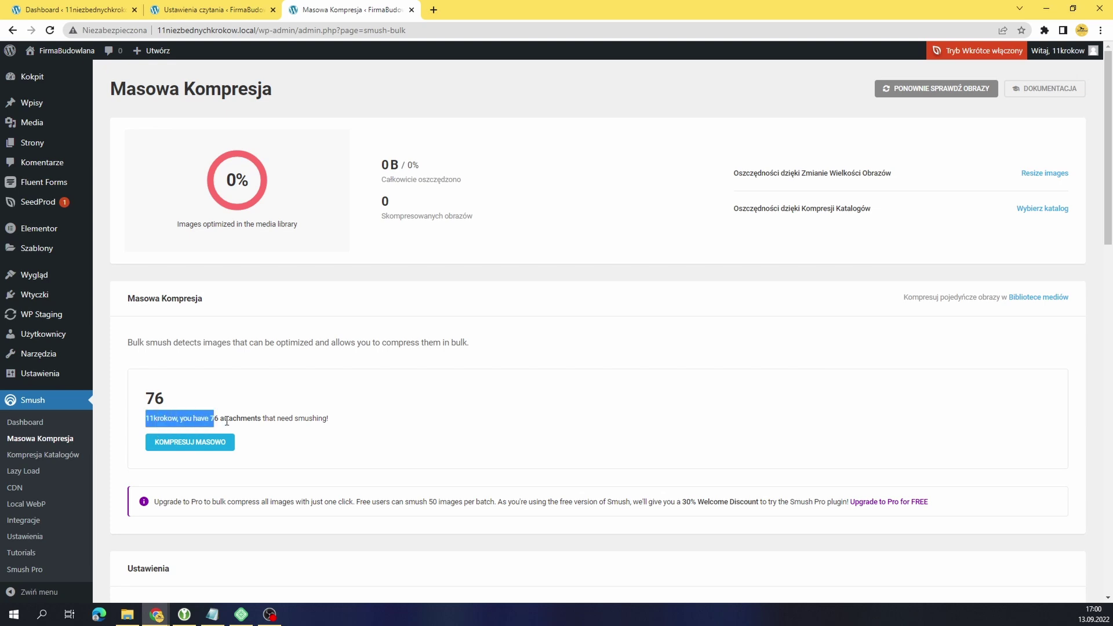
{"action": "left_click", "coordinate": [195, 417]}
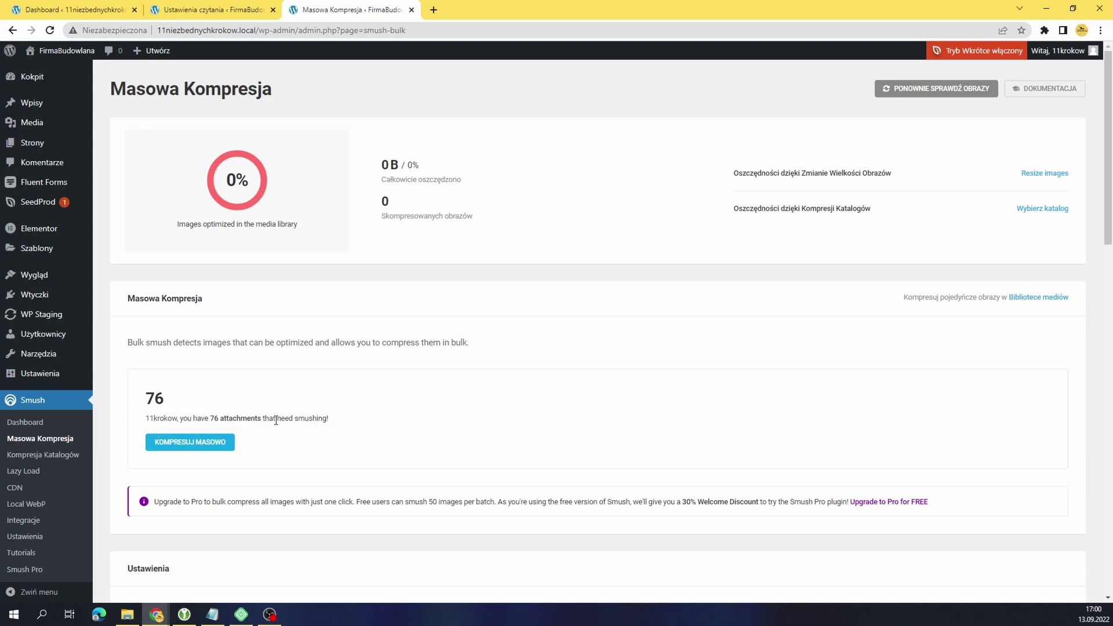
Start bulk compression of all media library images with Kompresuj masowo.
{"action": "left_click", "coordinate": [190, 442]}
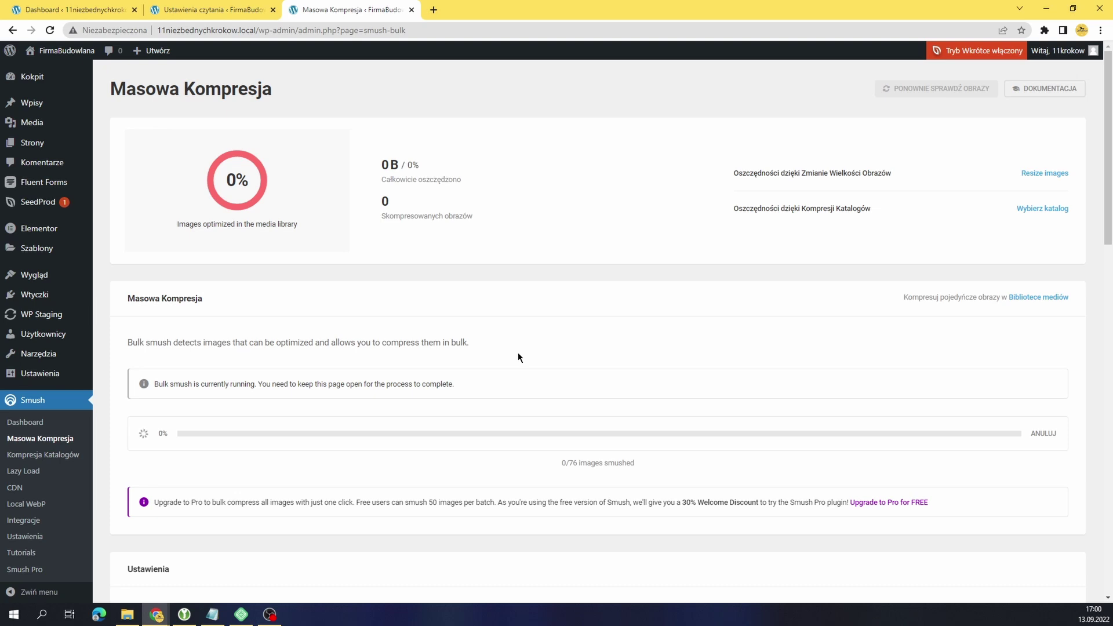
{"action": "scroll", "coordinate": [519, 357], "scroll_direction": "down", "scroll_amount": 1}
{"action": "scroll", "coordinate": [519, 357], "scroll_direction": "down", "scroll_amount": 1}
{"action": "scroll", "coordinate": [519, 356], "scroll_direction": "down", "scroll_amount": 1}
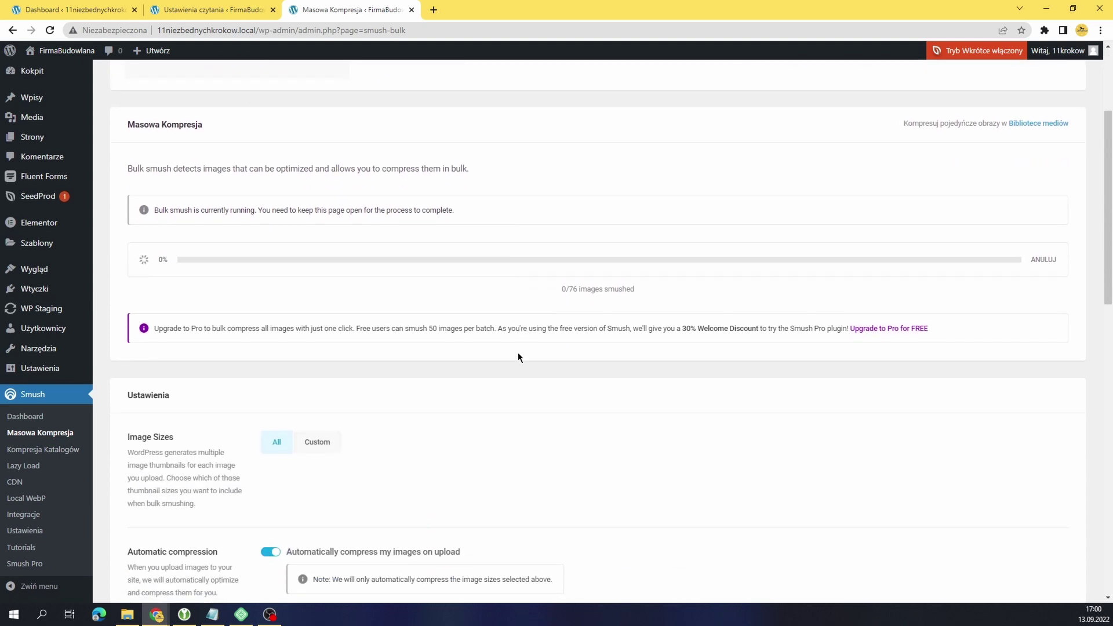
{"action": "scroll", "coordinate": [519, 356], "scroll_direction": "down", "scroll_amount": 1}
{"action": "scroll", "coordinate": [519, 357], "scroll_direction": "down", "scroll_amount": 1}
{"action": "scroll", "coordinate": [519, 356], "scroll_direction": "up", "scroll_amount": 1}
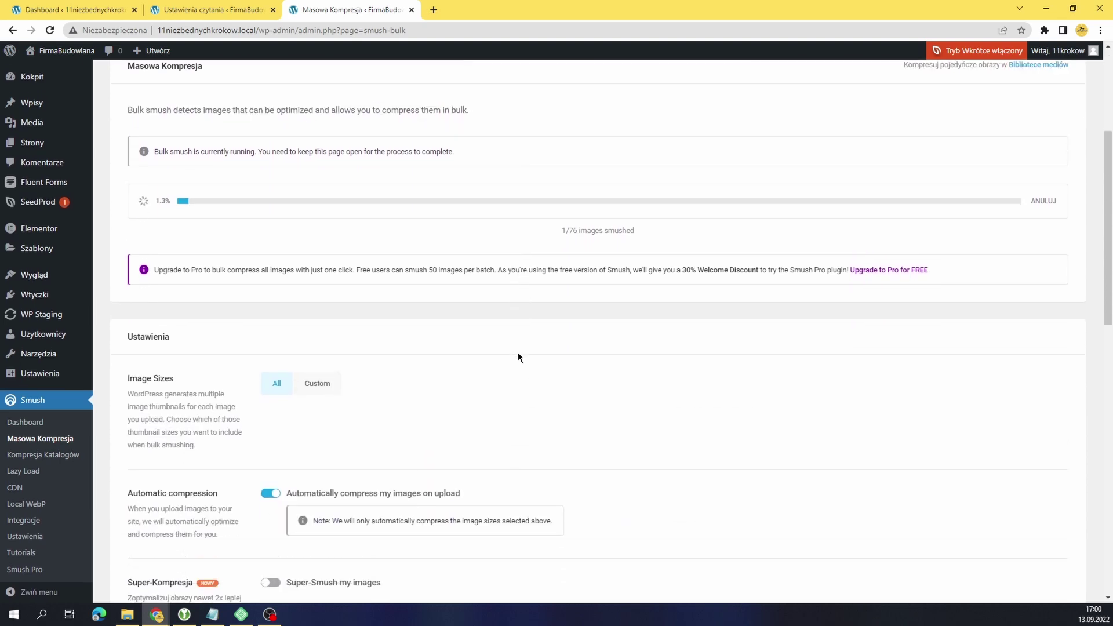
{"action": "scroll", "coordinate": [519, 357], "scroll_direction": "up", "scroll_amount": 2}
{"action": "scroll", "coordinate": [519, 357], "scroll_direction": "up", "scroll_amount": 1}
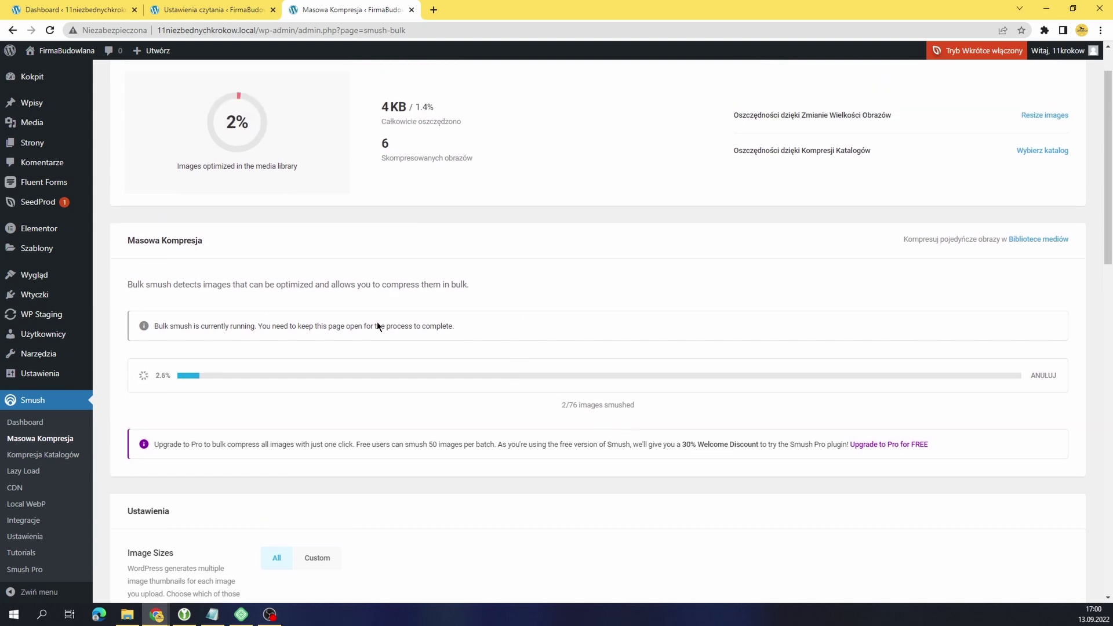
{"action": "scroll", "coordinate": [520, 313], "scroll_direction": "up", "scroll_amount": 1}
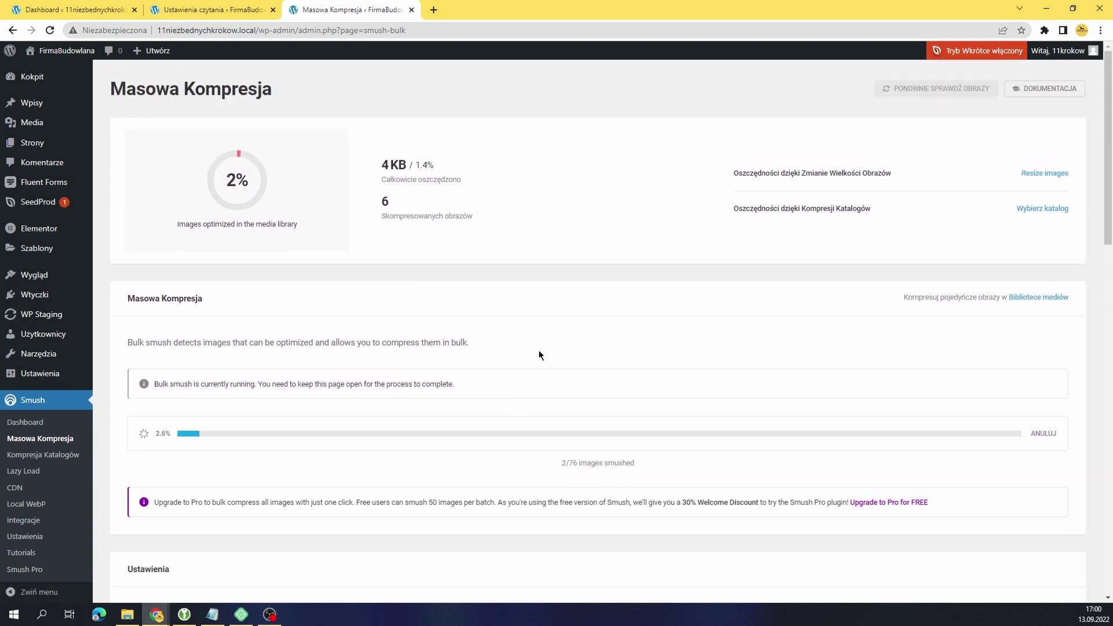
{"action": "scroll", "coordinate": [645, 256], "scroll_direction": "down", "scroll_amount": 1}
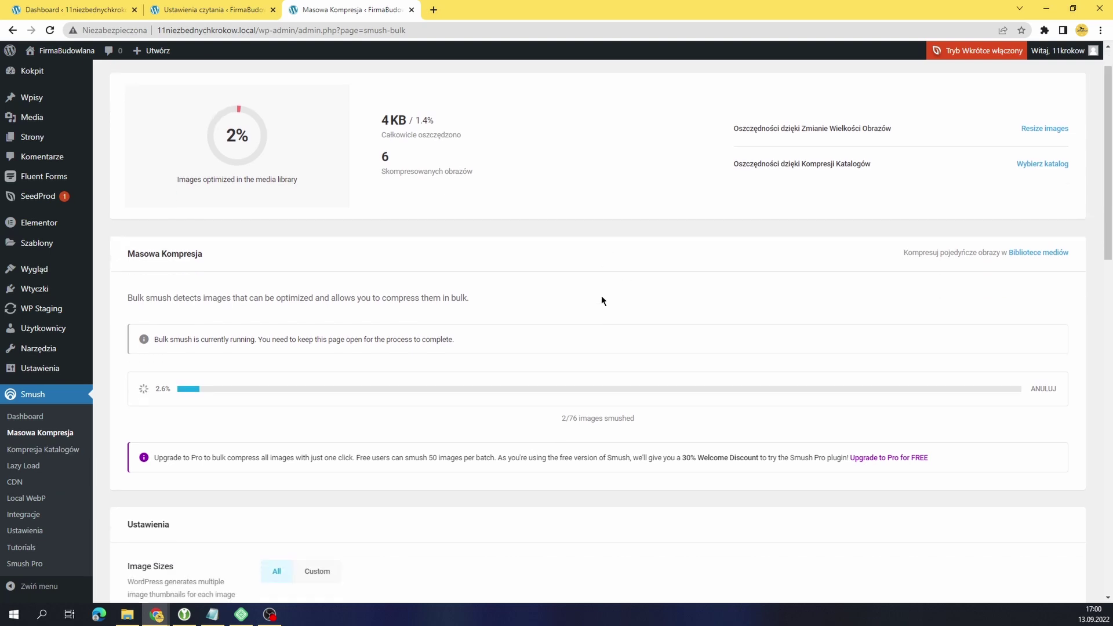
{"action": "scroll", "coordinate": [601, 294], "scroll_direction": "down", "scroll_amount": 1}
{"action": "scroll", "coordinate": [601, 295], "scroll_direction": "up", "scroll_amount": 2}
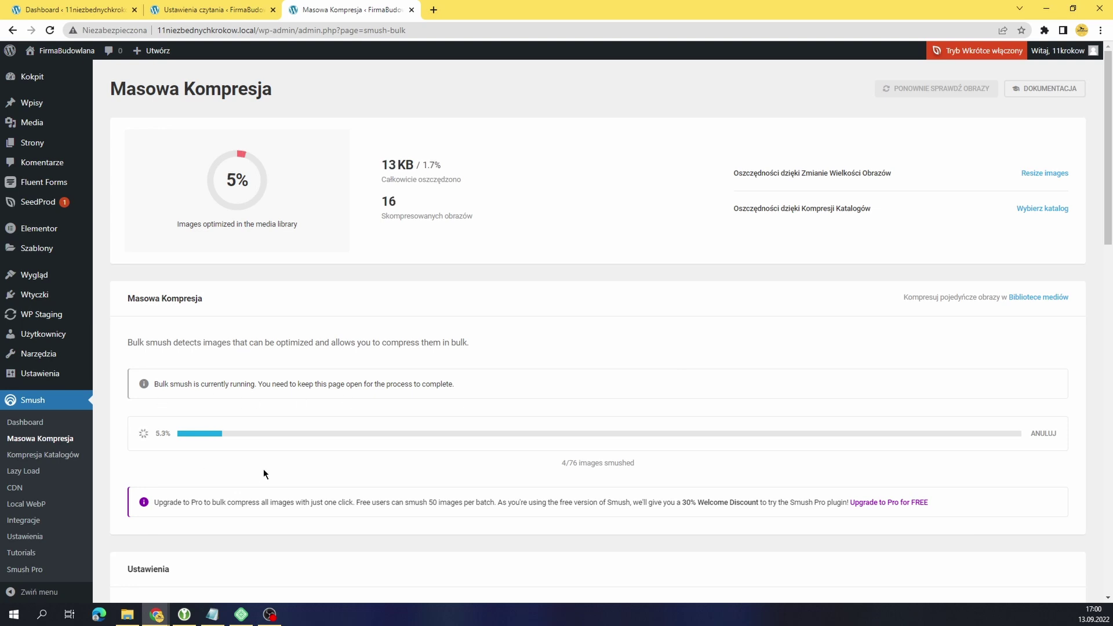
Check progress: 13 KB saved, 16 images compressed, and the free 50-image batch limit.
{"action": "left_click_drag", "start_coordinate": [381, 164], "coordinate": [434, 164]}
{"action": "left_click_drag", "start_coordinate": [398, 203], "coordinate": [384, 203]}
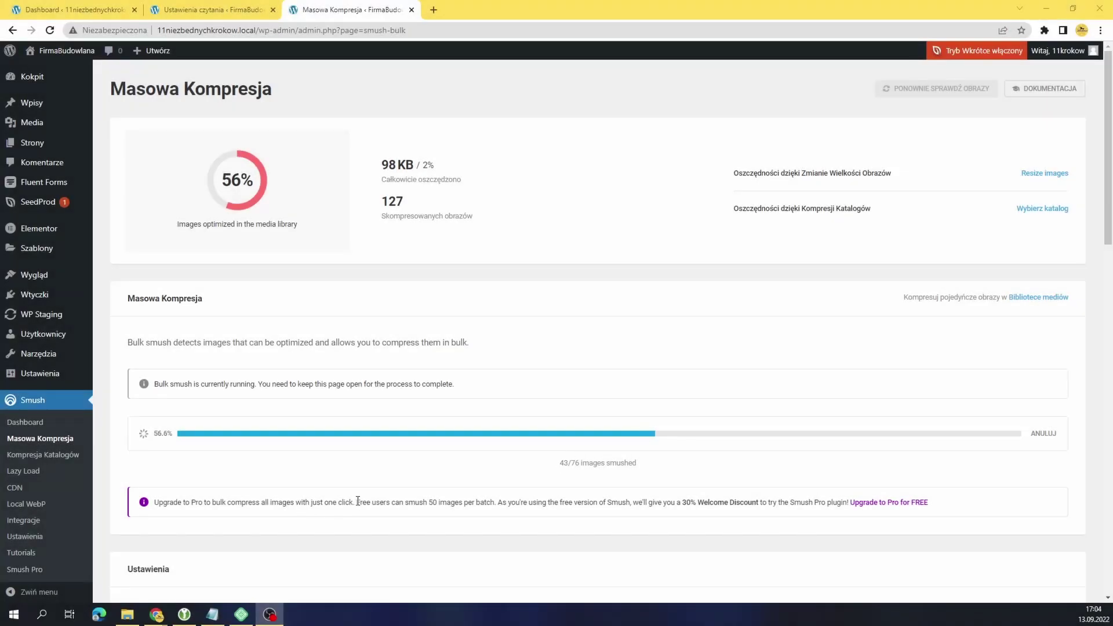
{"action": "left_click_drag", "start_coordinate": [359, 501], "coordinate": [490, 502]}
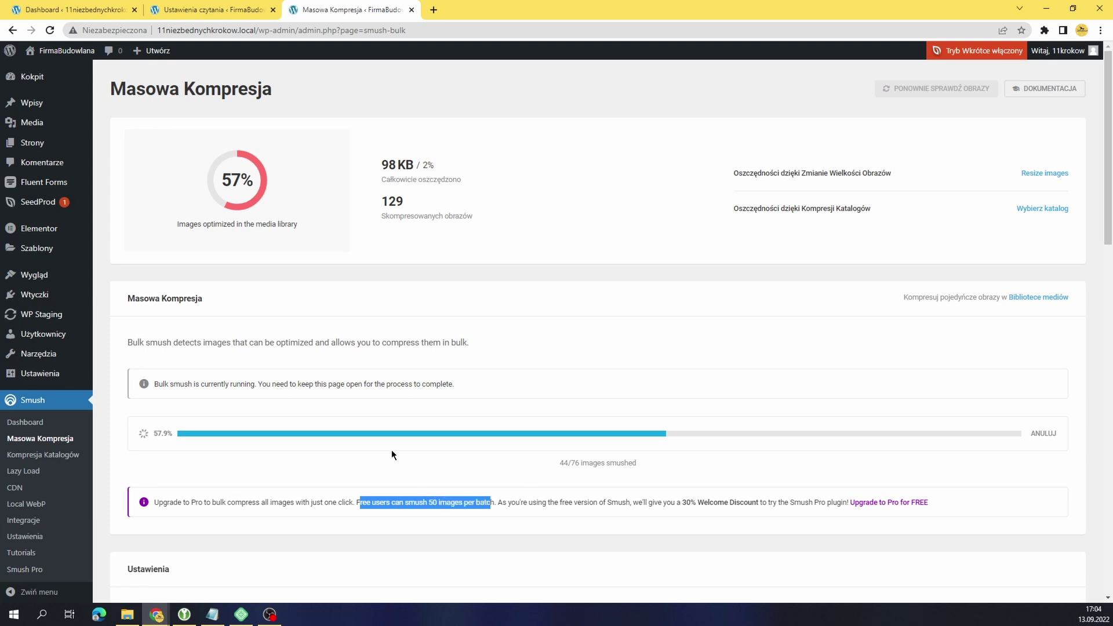
{"action": "left_click_drag", "start_coordinate": [561, 462], "coordinate": [600, 462]}
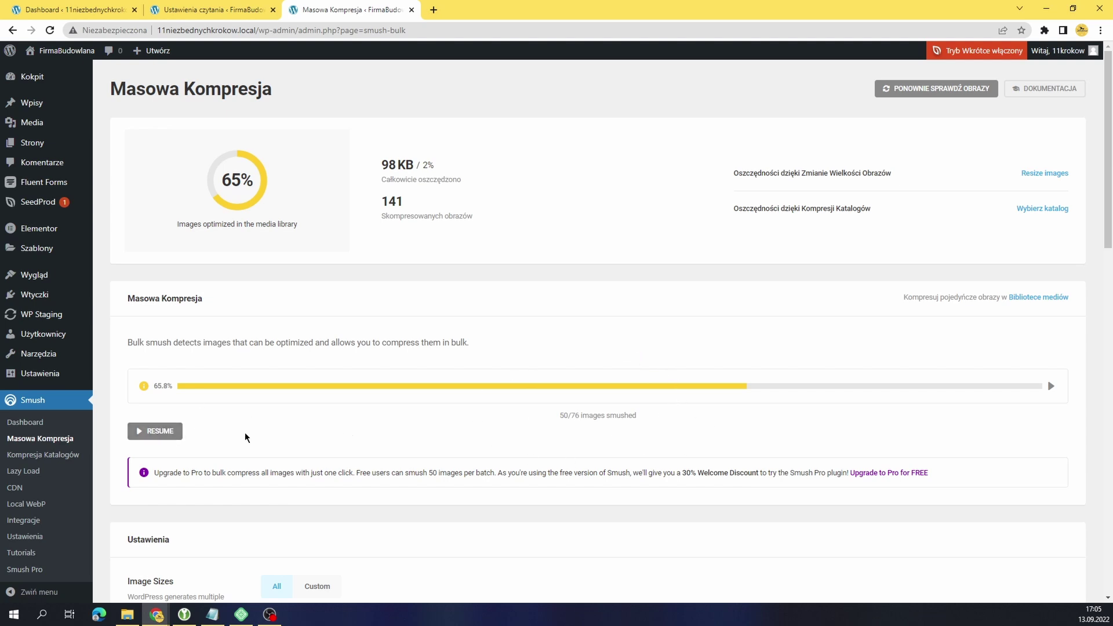
Resume the paused bulk compression, reaching 58 of 76 images and 112 KB saved.
{"action": "left_click", "coordinate": [155, 432]}
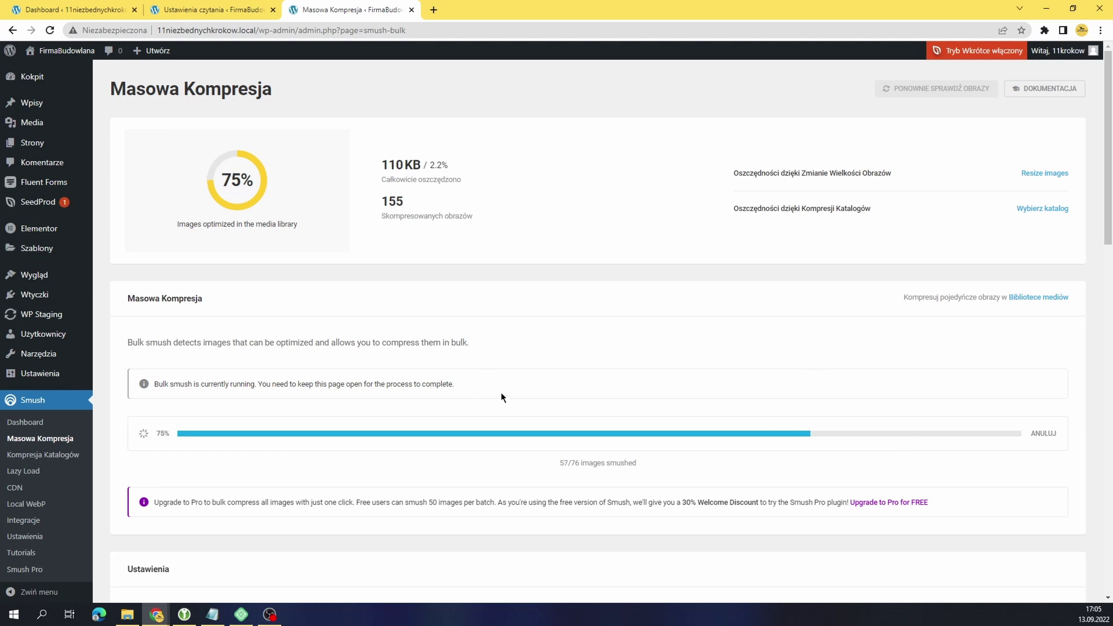
{"action": "scroll", "coordinate": [501, 392], "scroll_direction": "down", "scroll_amount": 2}
{"action": "scroll", "coordinate": [511, 386], "scroll_direction": "down", "scroll_amount": 1}
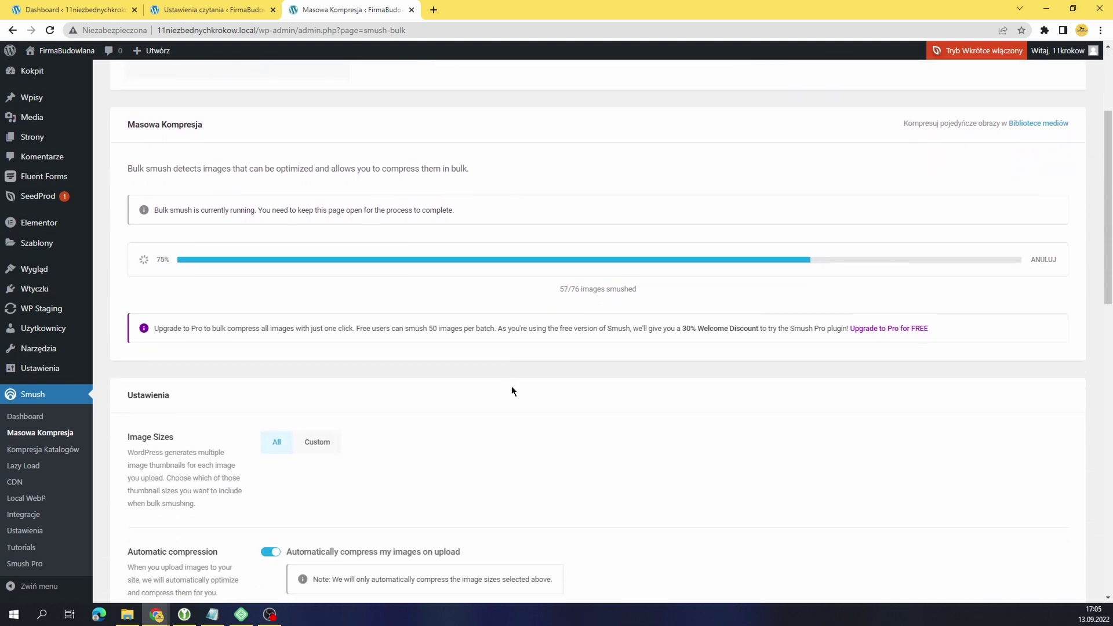
{"action": "scroll", "coordinate": [511, 385], "scroll_direction": "up", "scroll_amount": 1}
{"action": "scroll", "coordinate": [511, 386], "scroll_direction": "up", "scroll_amount": 1}
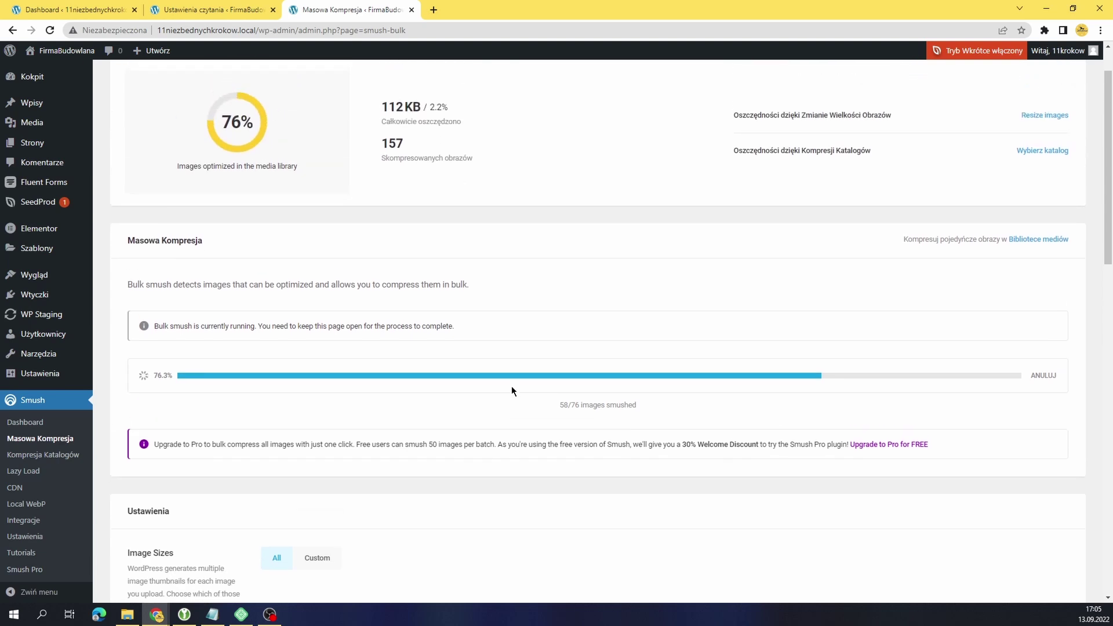
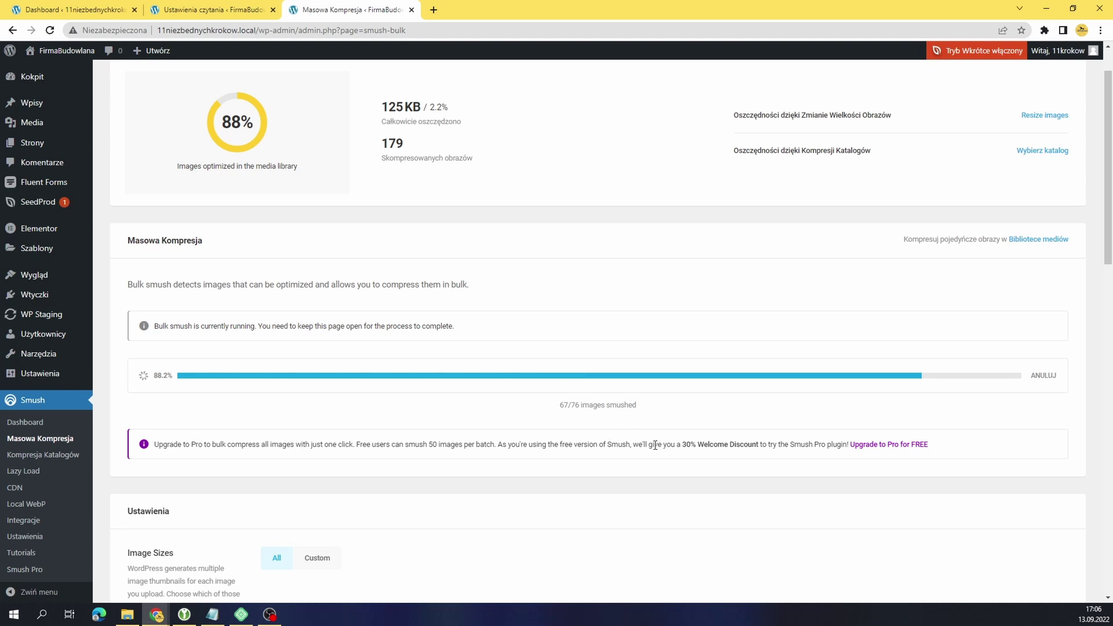
Scroll through the Bulk Smush page until compression reaches 100%: 194 images, 148 KB saved.
{"action": "left_click_drag", "start_coordinate": [655, 444], "coordinate": [788, 442]}
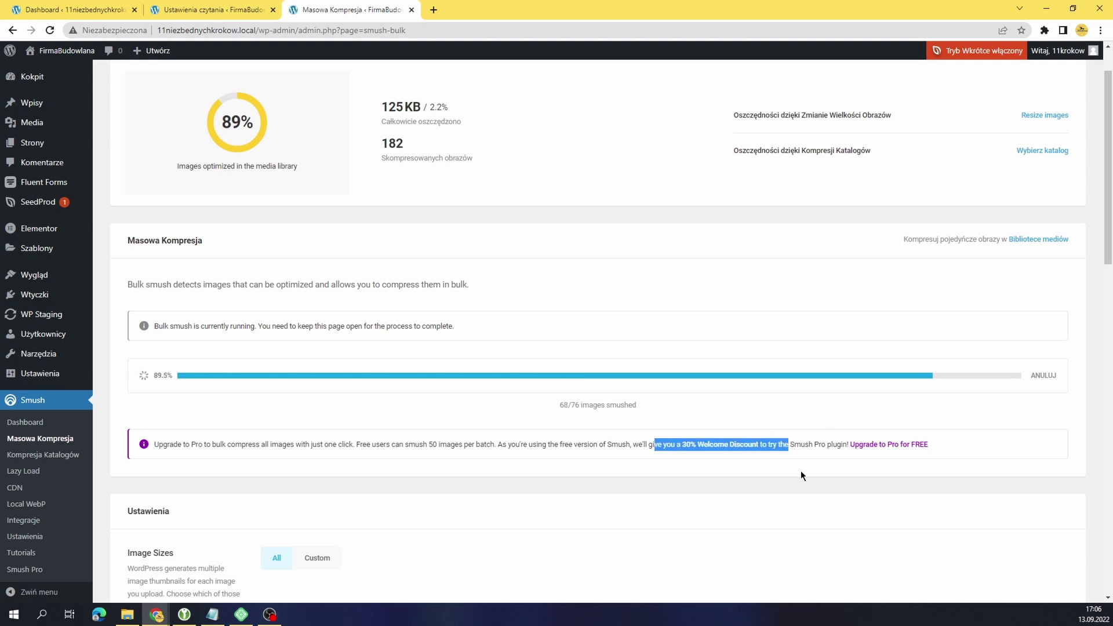
{"action": "scroll", "coordinate": [555, 385], "scroll_direction": "down", "scroll_amount": 5}
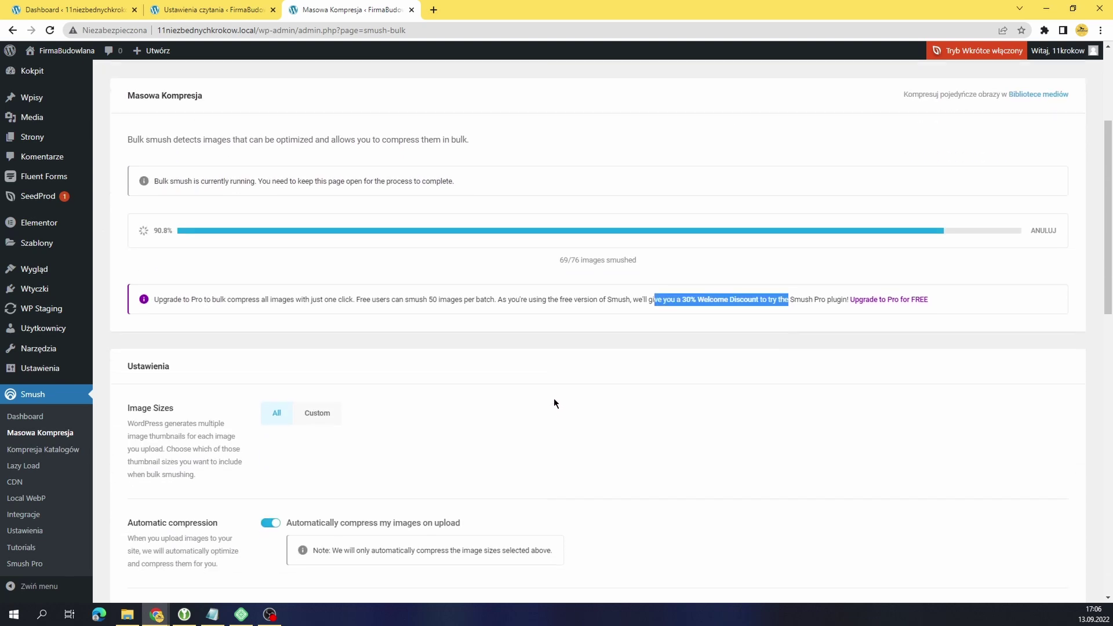
{"action": "scroll", "coordinate": [238, 468], "scroll_direction": "down", "scroll_amount": 1}
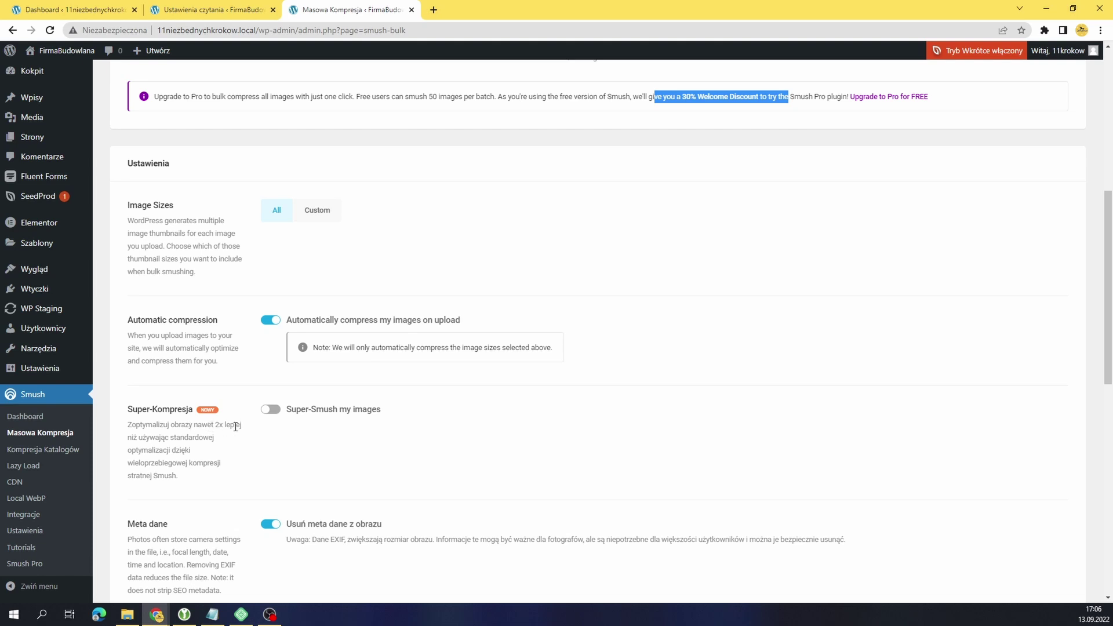
{"action": "scroll", "coordinate": [299, 480], "scroll_direction": "down", "scroll_amount": 1}
{"action": "scroll", "coordinate": [299, 480], "scroll_direction": "down", "scroll_amount": 2}
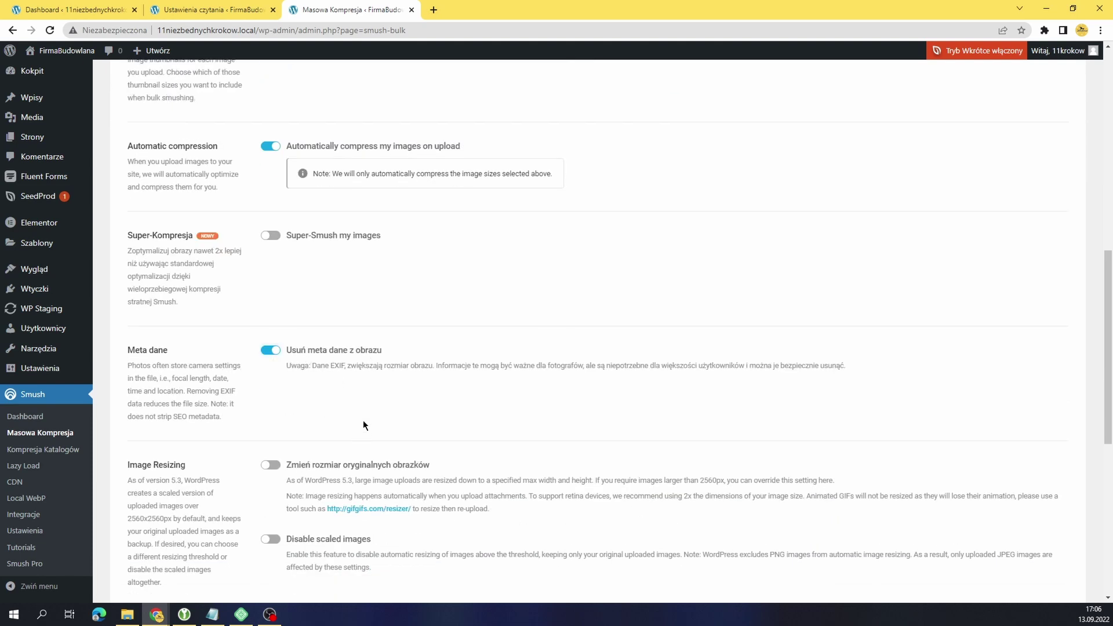
{"action": "scroll", "coordinate": [250, 358], "scroll_direction": "down", "scroll_amount": 2}
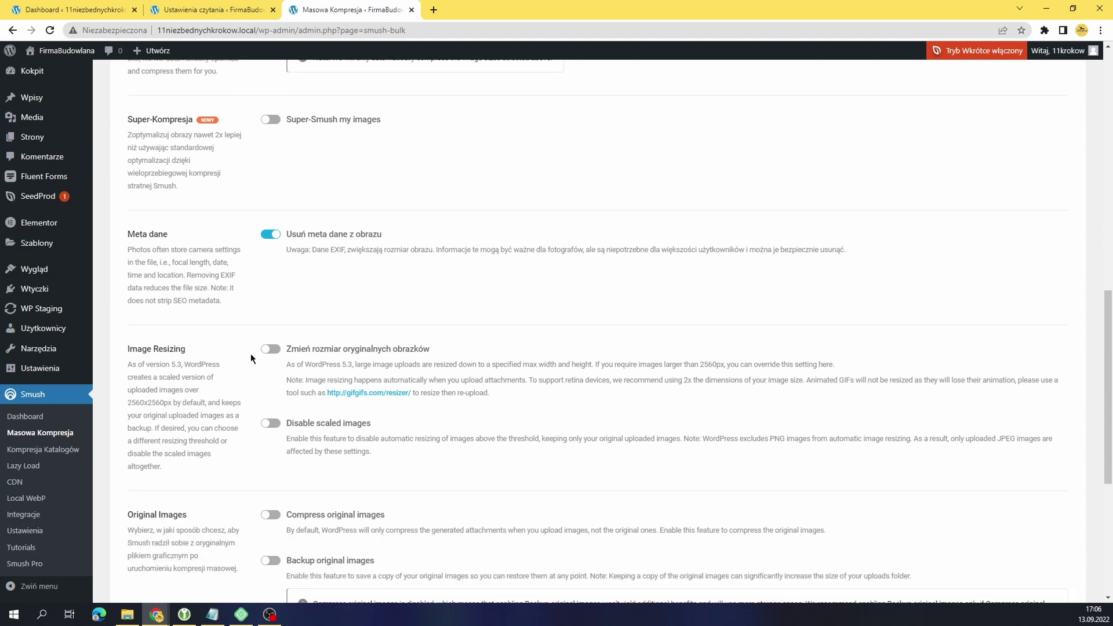
{"action": "scroll", "coordinate": [251, 358], "scroll_direction": "down", "scroll_amount": 1}
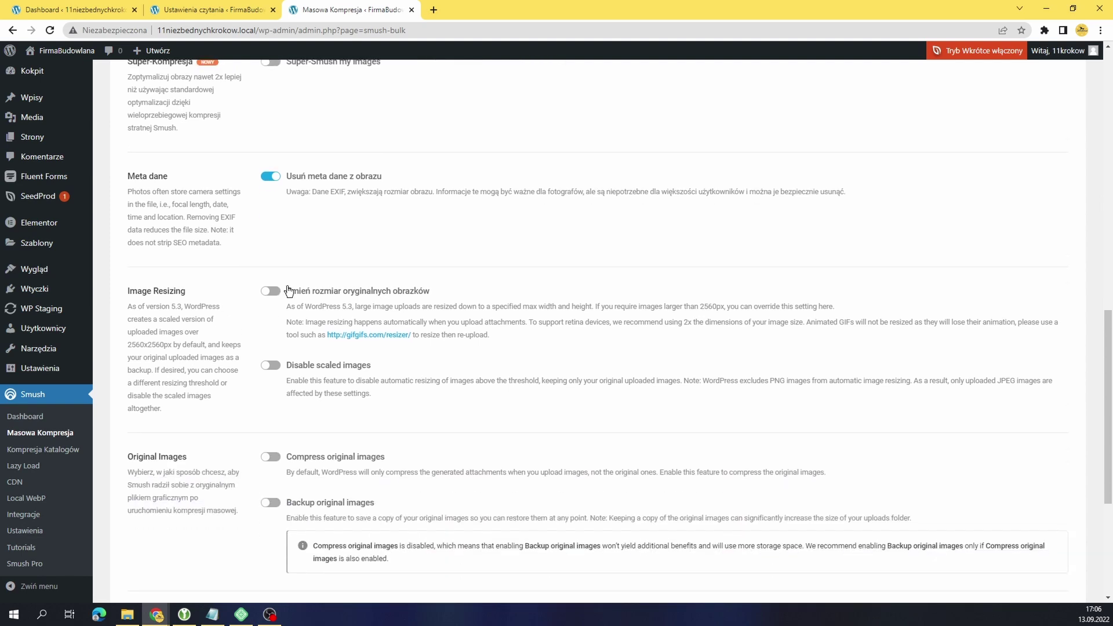
{"action": "scroll", "coordinate": [280, 317], "scroll_direction": "down", "scroll_amount": 1}
{"action": "scroll", "coordinate": [262, 323], "scroll_direction": "down", "scroll_amount": 1}
{"action": "scroll", "coordinate": [189, 383], "scroll_direction": "down", "scroll_amount": 2}
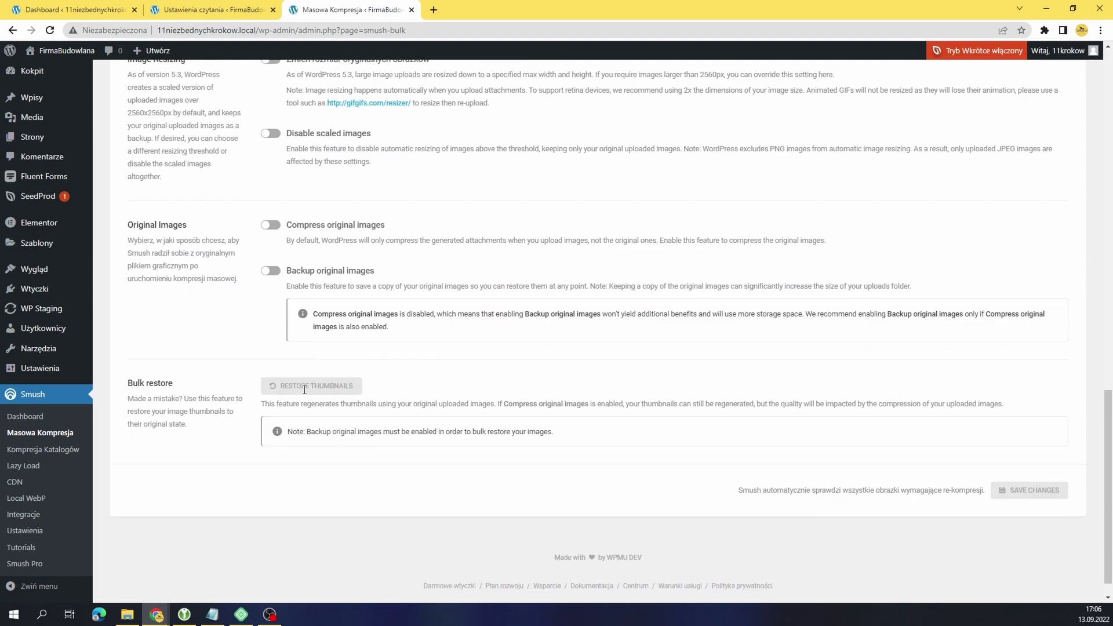
{"action": "scroll", "coordinate": [353, 386], "scroll_direction": "down", "scroll_amount": 1}
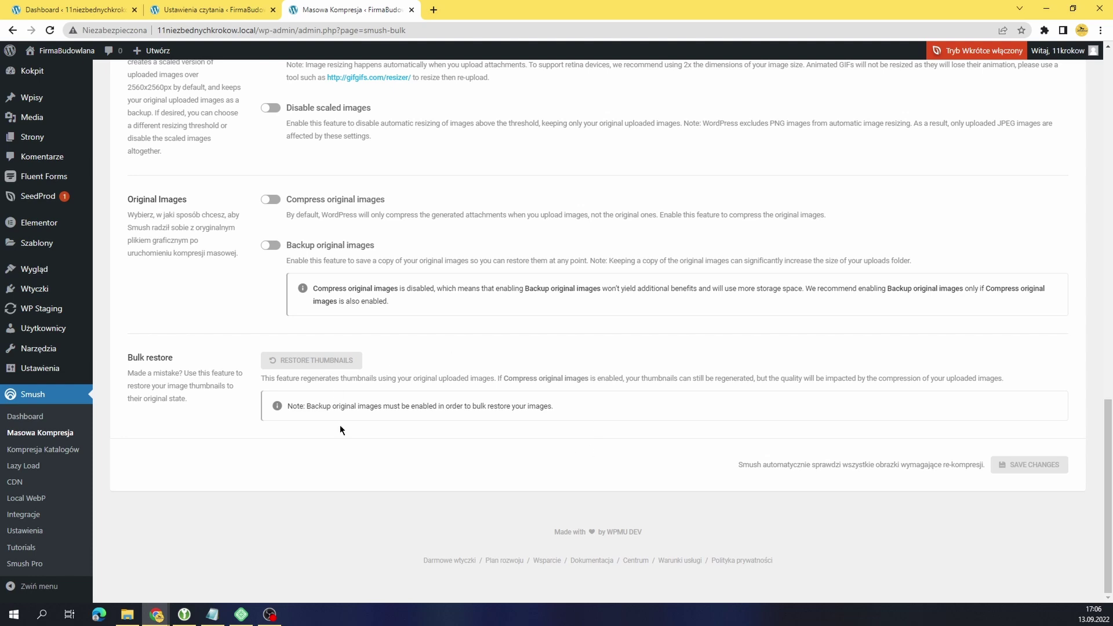
{"action": "scroll", "coordinate": [317, 391], "scroll_direction": "up", "scroll_amount": 6}
{"action": "scroll", "coordinate": [318, 390], "scroll_direction": "up", "scroll_amount": 2}
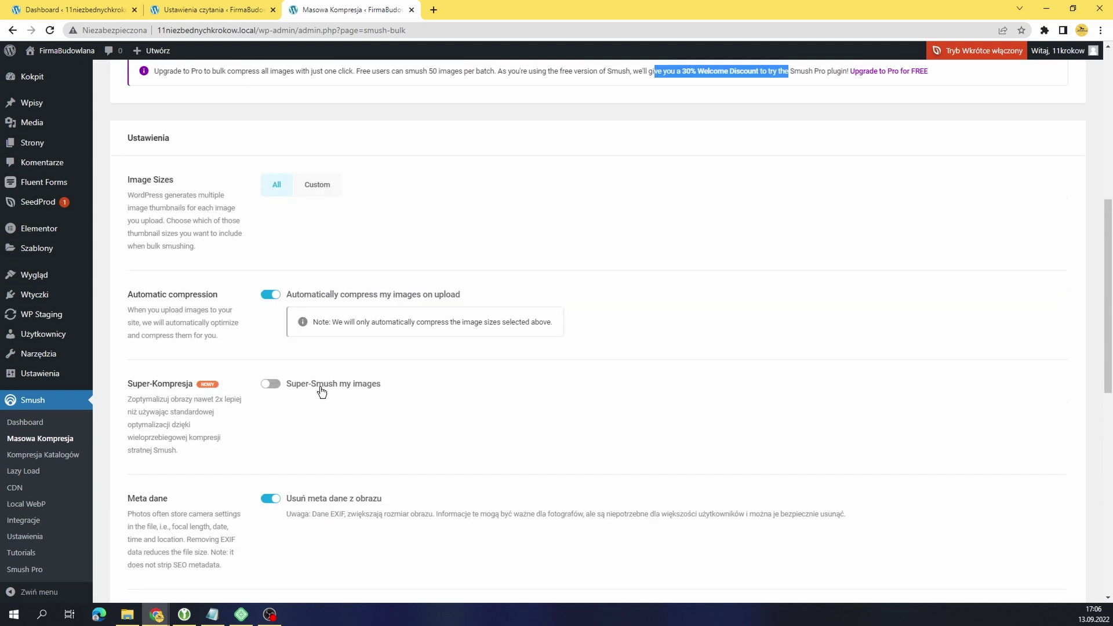
{"action": "scroll", "coordinate": [318, 390], "scroll_direction": "up", "scroll_amount": 4}
{"action": "scroll", "coordinate": [517, 373], "scroll_direction": "up", "scroll_amount": 3}
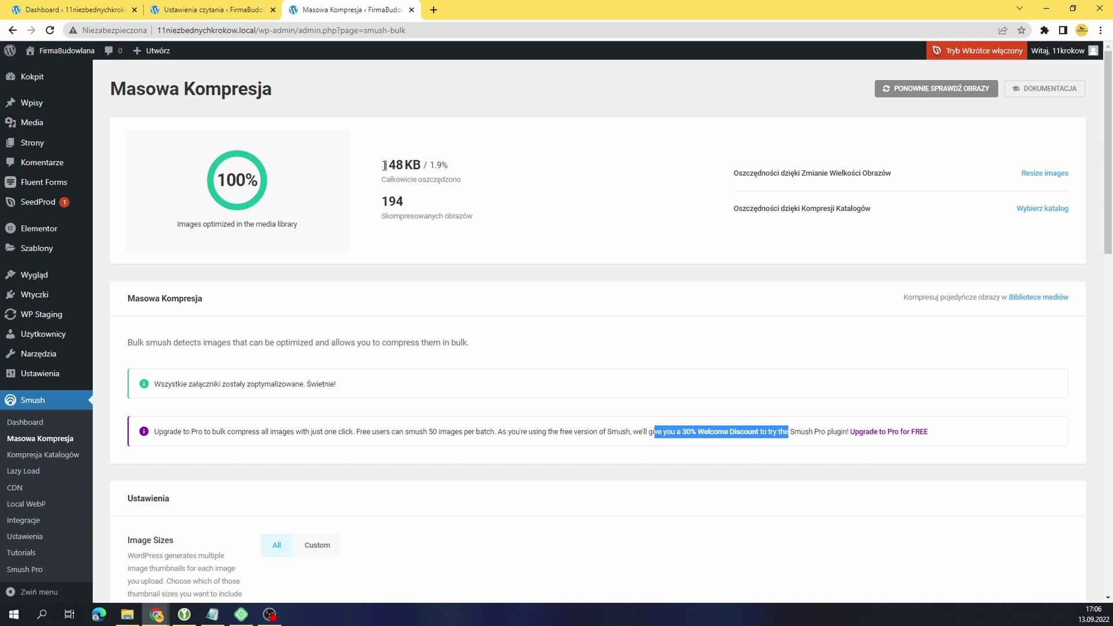
{"action": "left_click_drag", "start_coordinate": [384, 165], "coordinate": [420, 165]}
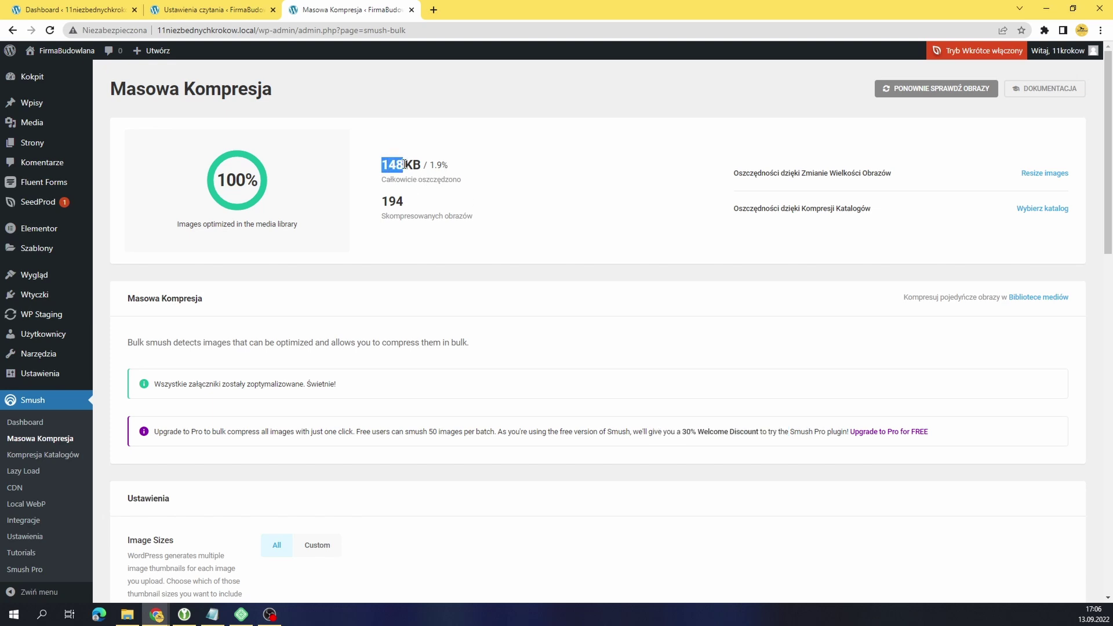
{"action": "left_click", "coordinate": [490, 243]}
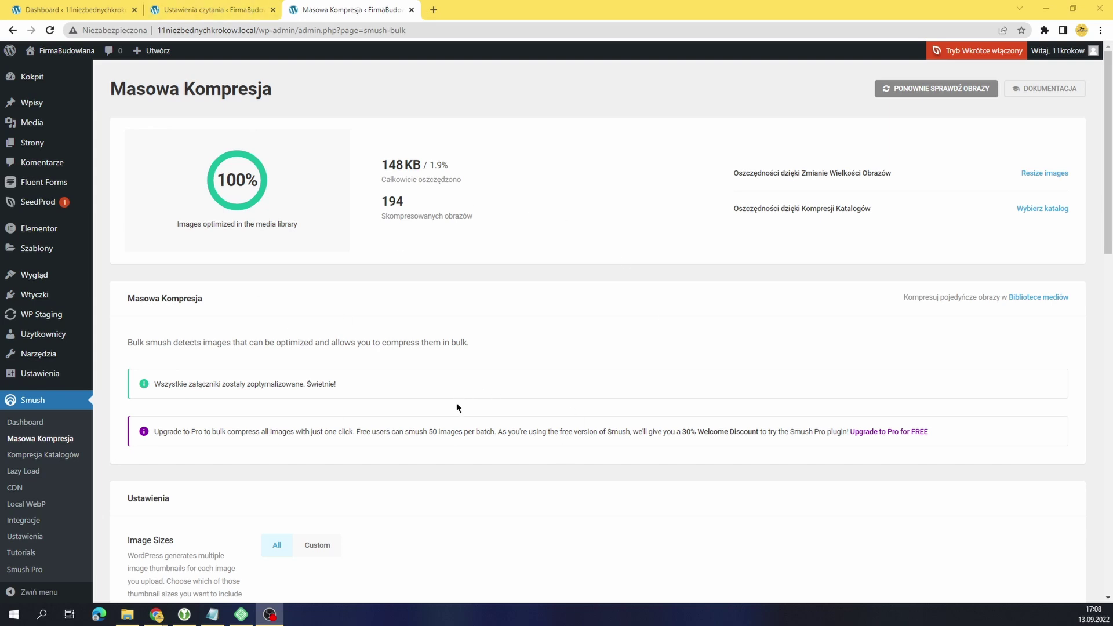
Search Add New plugins for 'smtp', then install and activate FluentSMTP.
{"action": "left_click", "coordinate": [210, 10]}
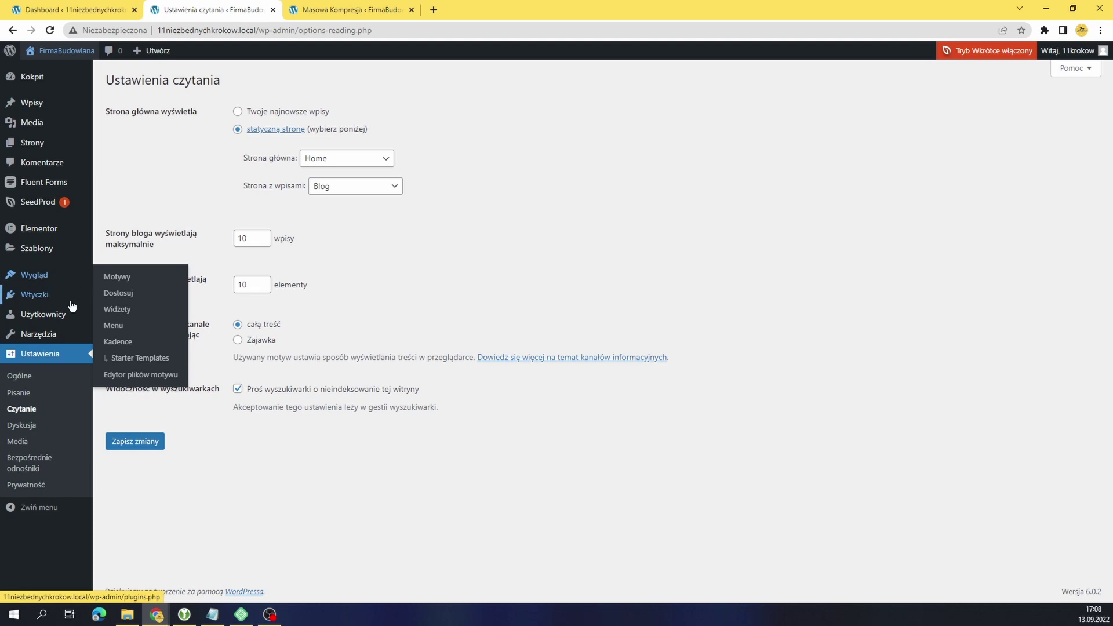
{"action": "mouse_move", "coordinate": [35, 294]}
{"action": "left_click", "coordinate": [118, 318]}
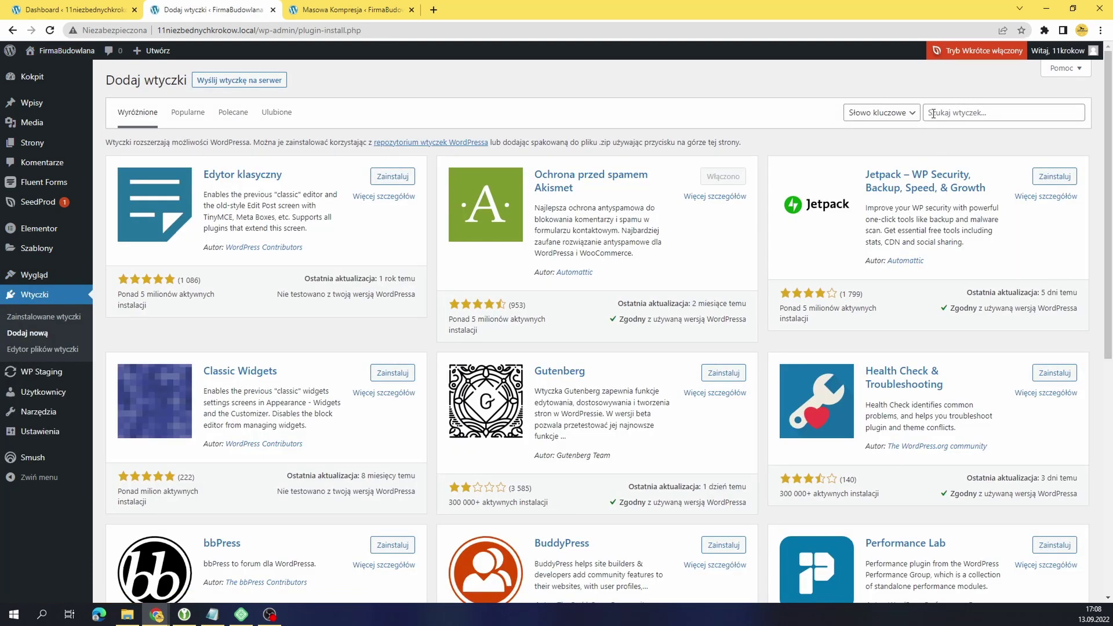
{"action": "left_click", "coordinate": [940, 114]}
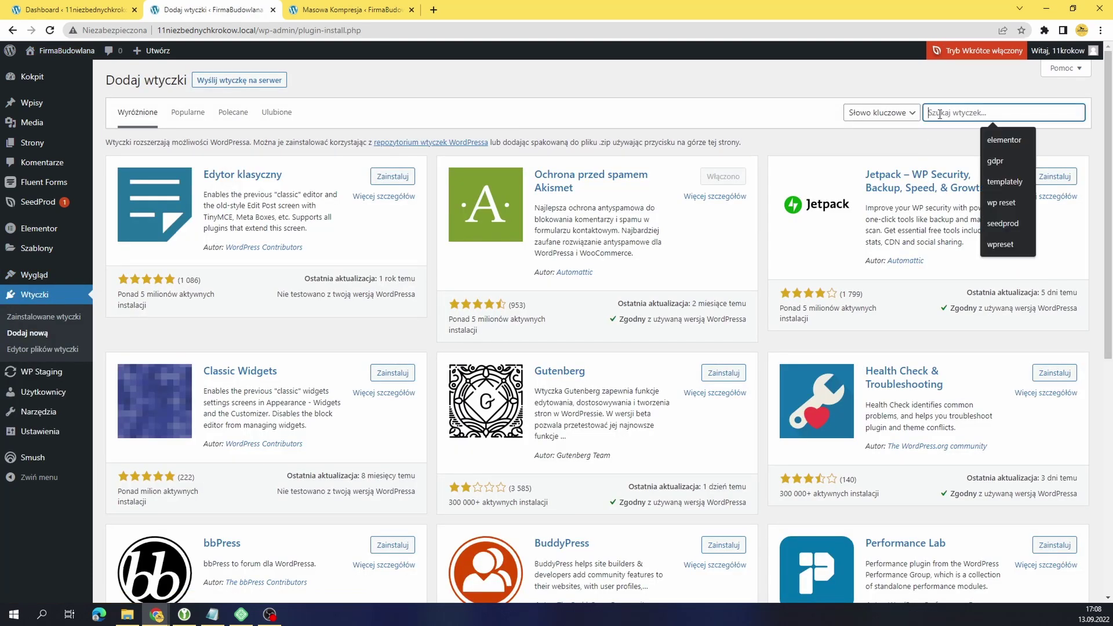
{"action": "type", "text": "fluent s"}
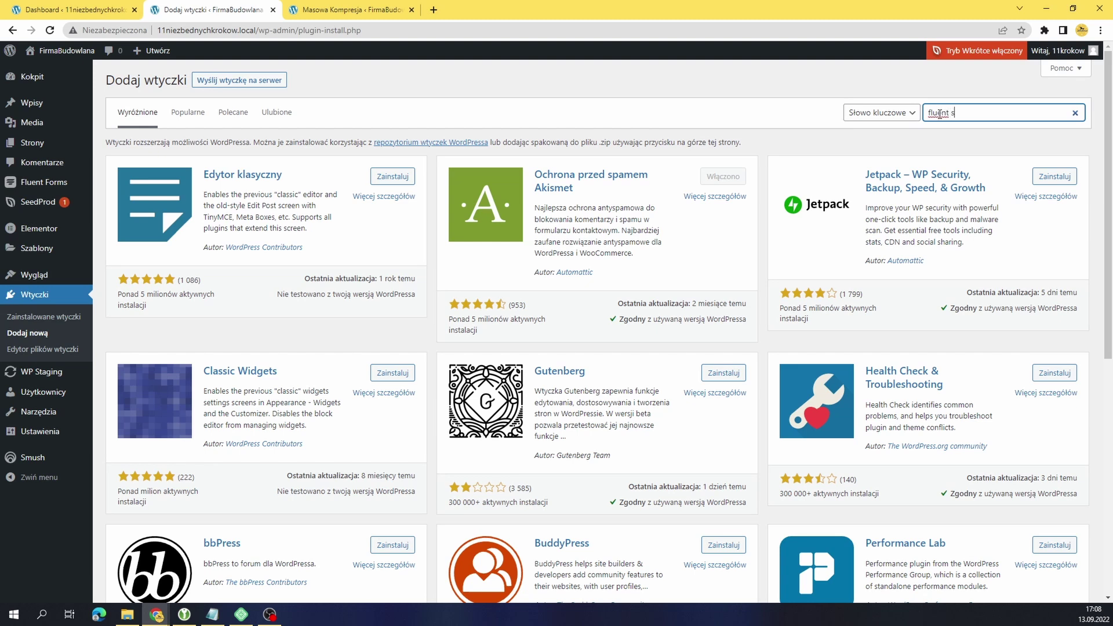
{"action": "type", "text": "mpt"}
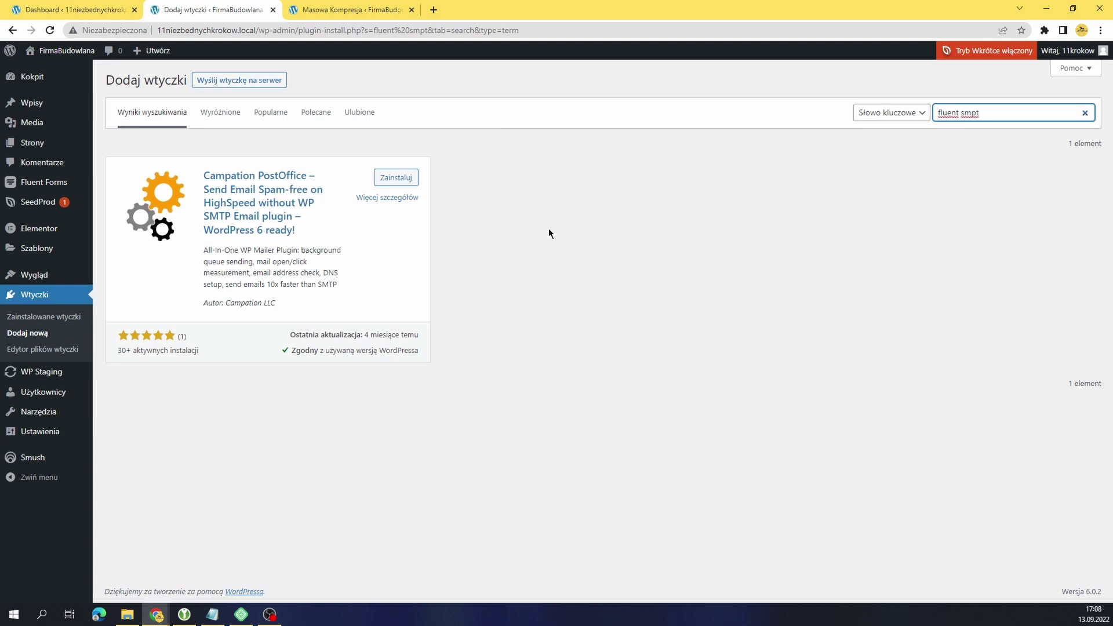
{"action": "triple_click", "coordinate": [969, 110]}
{"action": "type", "text": "smtp"}
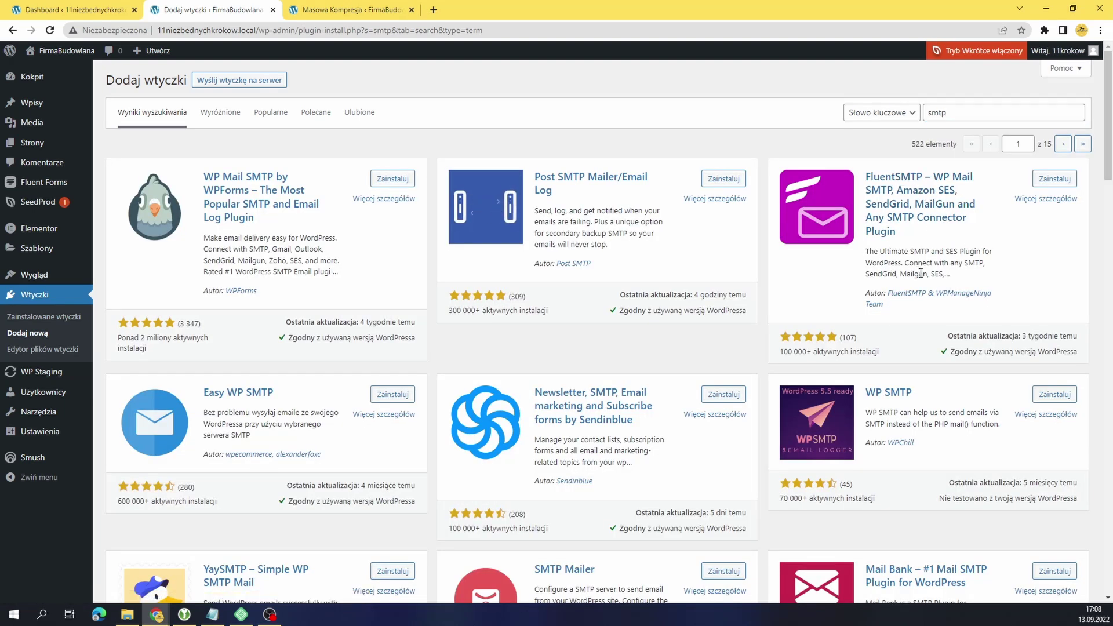
{"action": "left_click_drag", "start_coordinate": [947, 274], "coordinate": [1049, 174]}
{"action": "left_click", "coordinate": [1046, 188]}
{"action": "left_click", "coordinate": [1047, 182]}
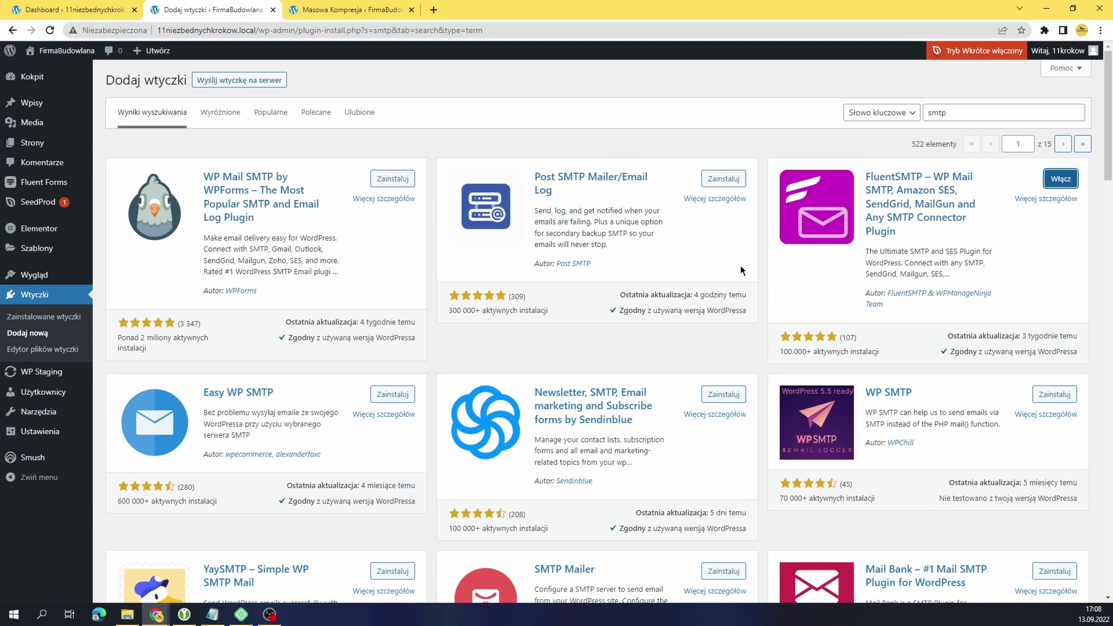
{"action": "left_click", "coordinate": [1069, 180]}
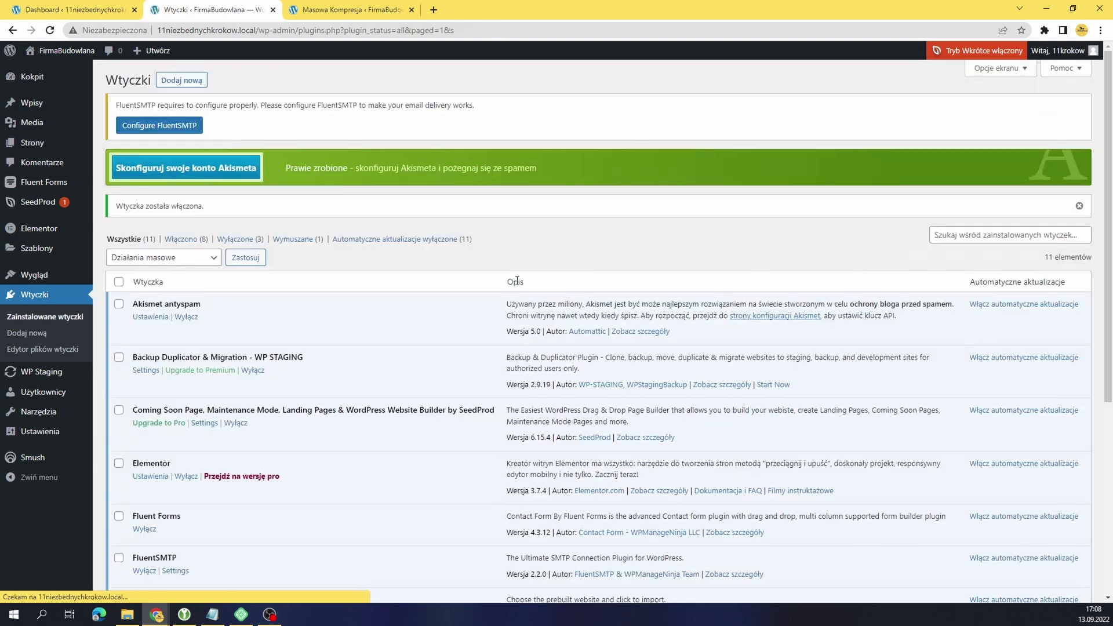
{"action": "triple_click", "coordinate": [260, 107]}
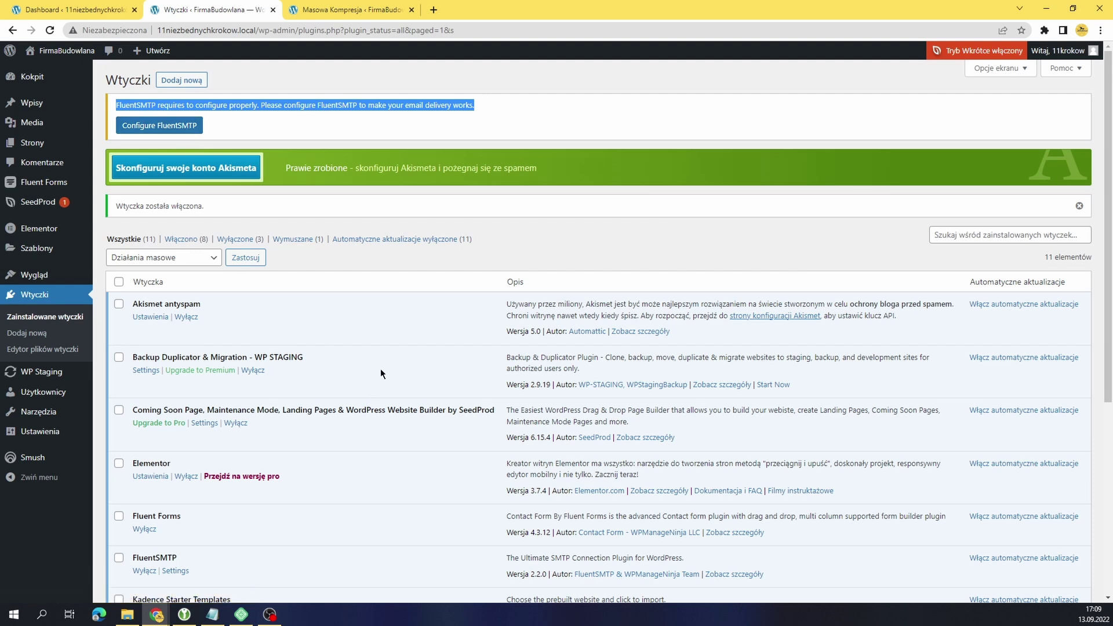
{"action": "scroll", "coordinate": [378, 363], "scroll_direction": "down", "scroll_amount": 4}
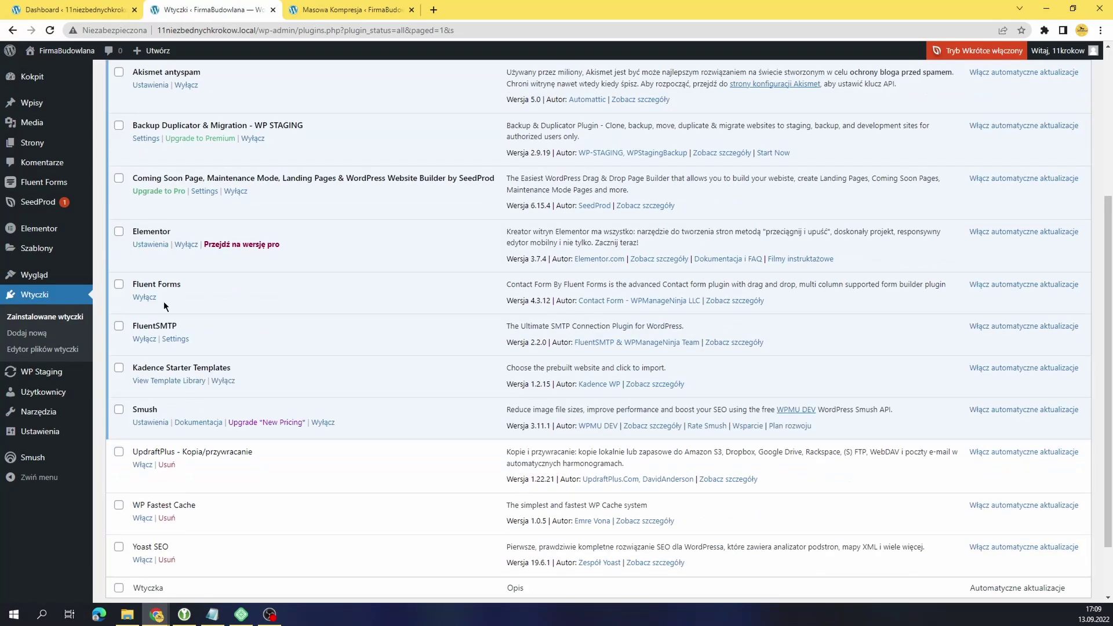
{"action": "scroll", "coordinate": [164, 301], "scroll_direction": "down", "scroll_amount": 1}
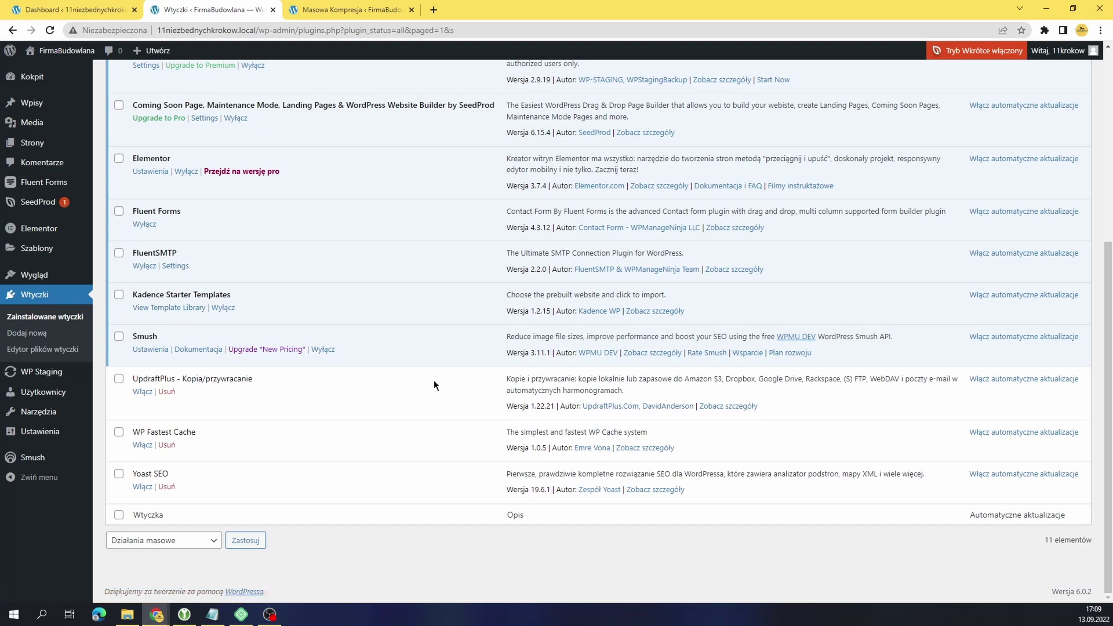
{"action": "scroll", "coordinate": [434, 380], "scroll_direction": "up", "scroll_amount": 4}
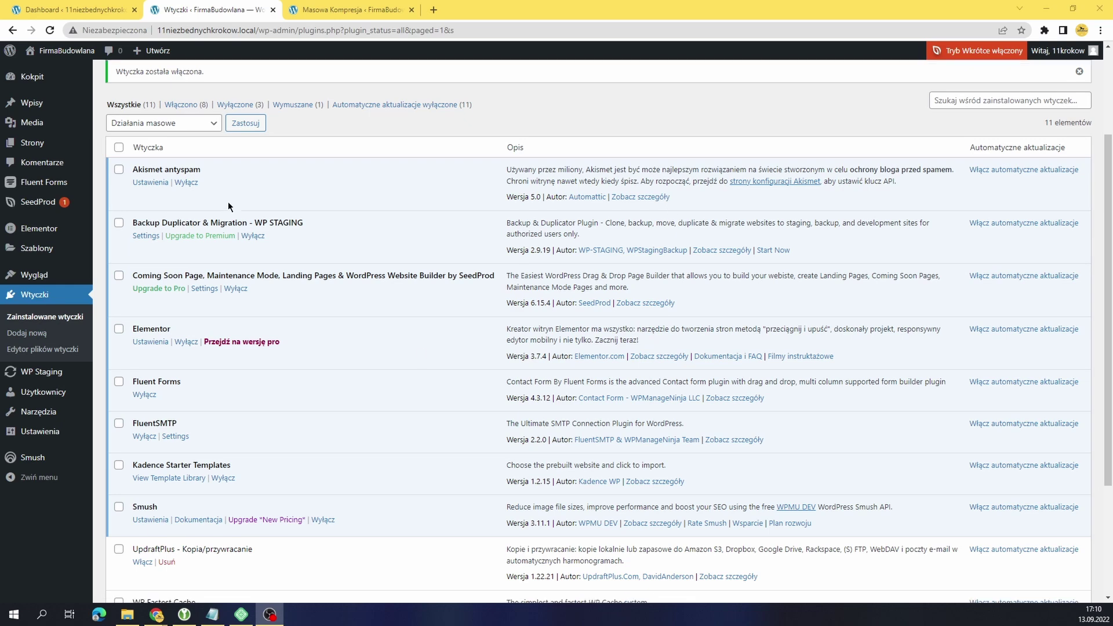
{"action": "scroll", "coordinate": [227, 202], "scroll_direction": "down", "scroll_amount": 3}
{"action": "scroll", "coordinate": [350, 305], "scroll_direction": "up", "scroll_amount": 5}
{"action": "scroll", "coordinate": [350, 305], "scroll_direction": "down", "scroll_amount": 6}
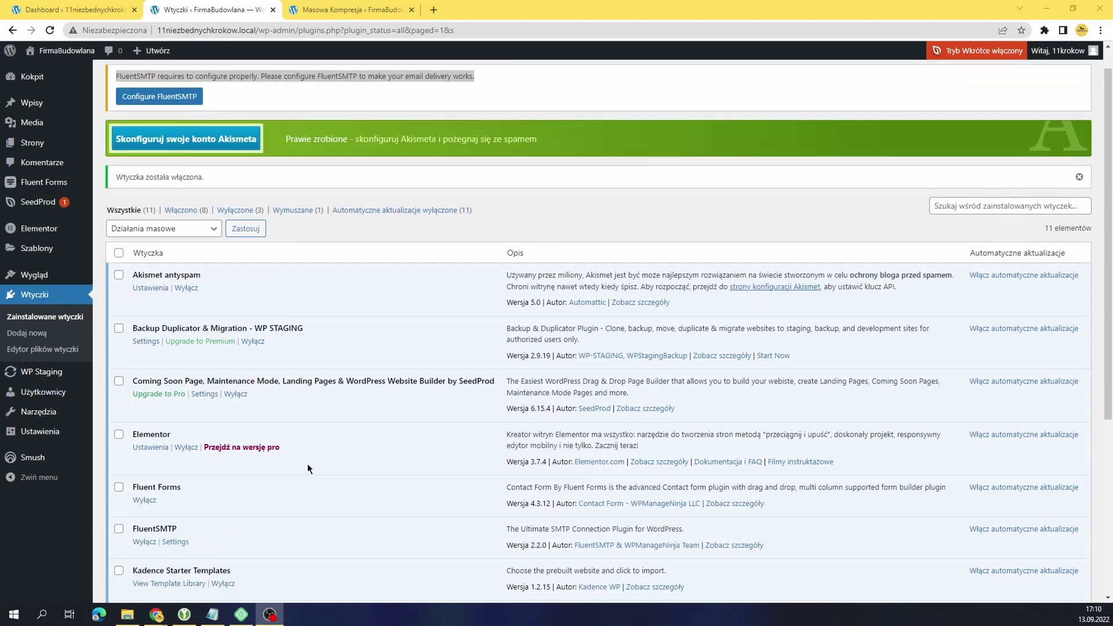
{"action": "scroll", "coordinate": [451, 375], "scroll_direction": "up", "scroll_amount": 4}
{"action": "scroll", "coordinate": [216, 225], "scroll_direction": "down", "scroll_amount": 3}
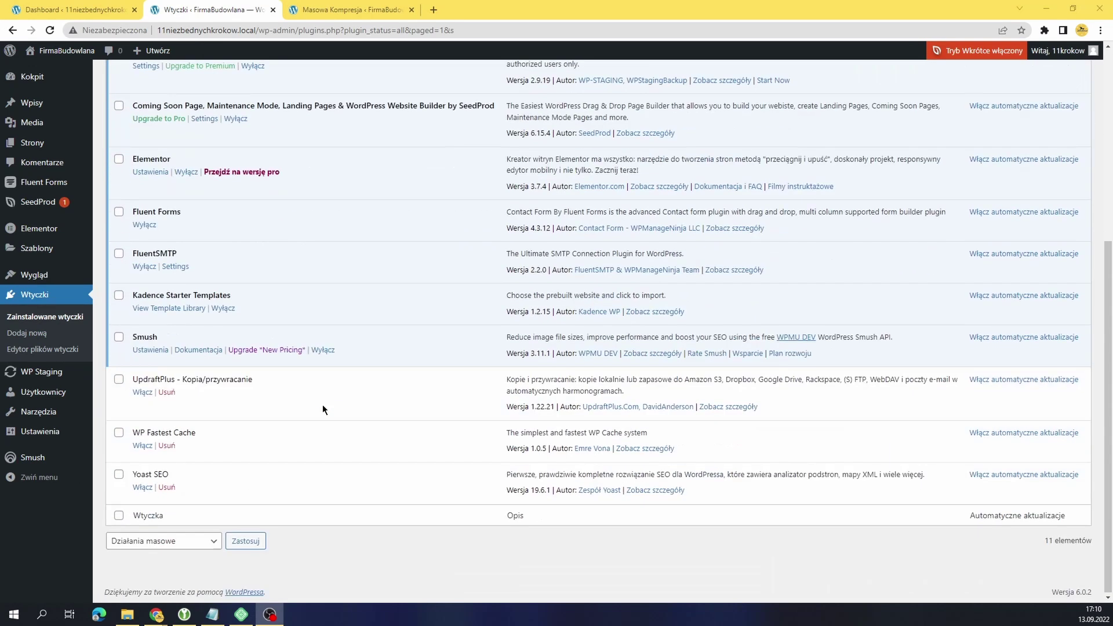
{"action": "scroll", "coordinate": [338, 422], "scroll_direction": "up", "scroll_amount": 5}
{"action": "scroll", "coordinate": [308, 218], "scroll_direction": "down", "scroll_amount": 4}
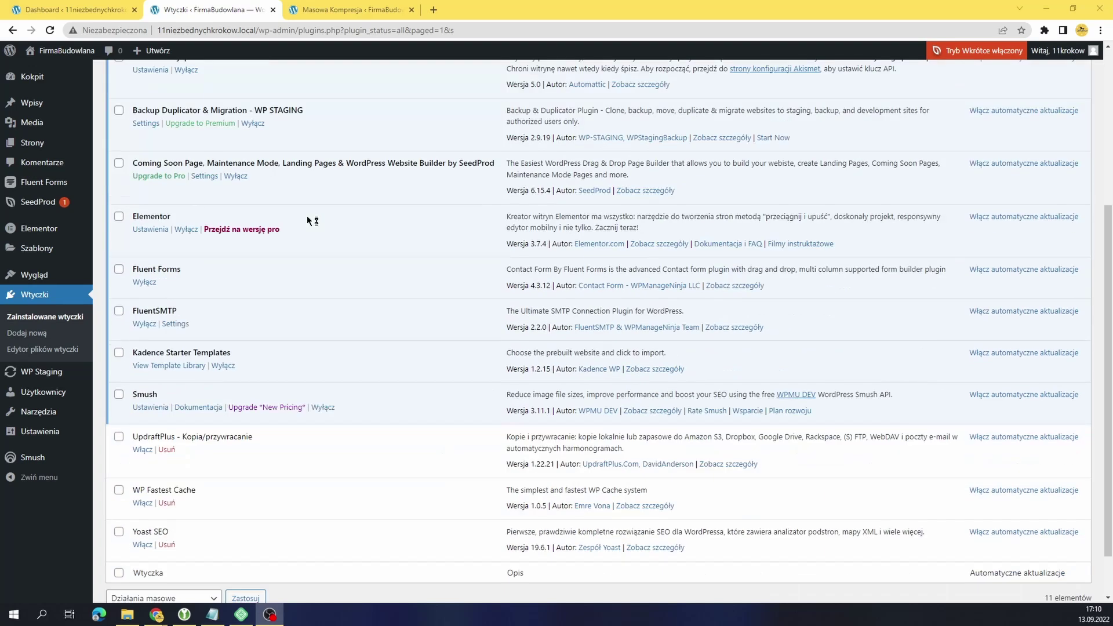
{"action": "scroll", "coordinate": [200, 507], "scroll_direction": "down", "scroll_amount": 1}
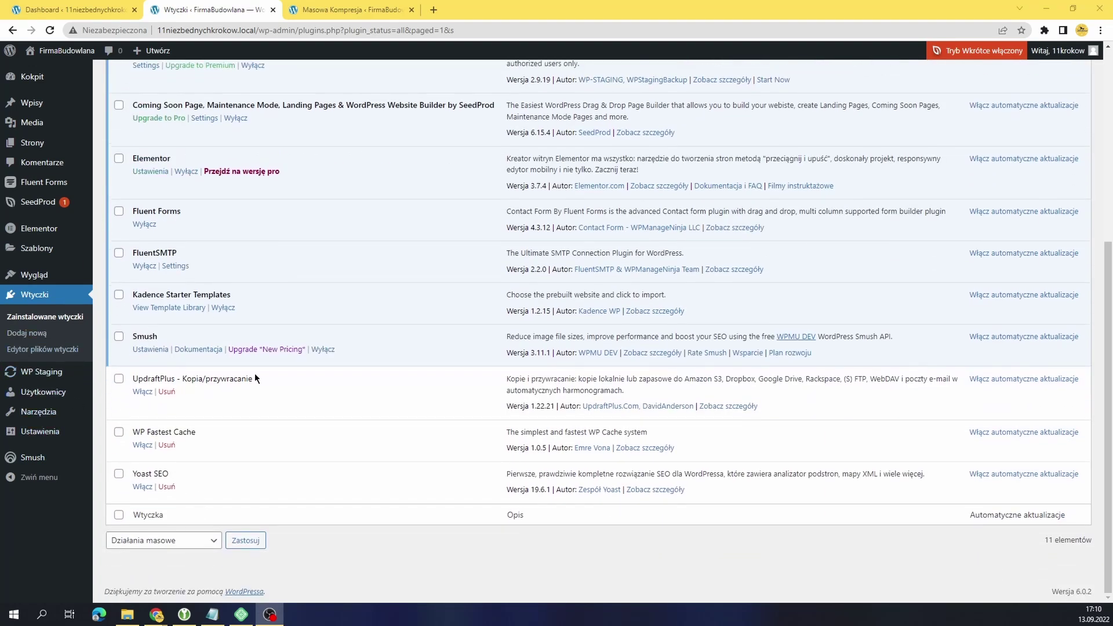
{"action": "scroll", "coordinate": [396, 316], "scroll_direction": "up", "scroll_amount": 2}
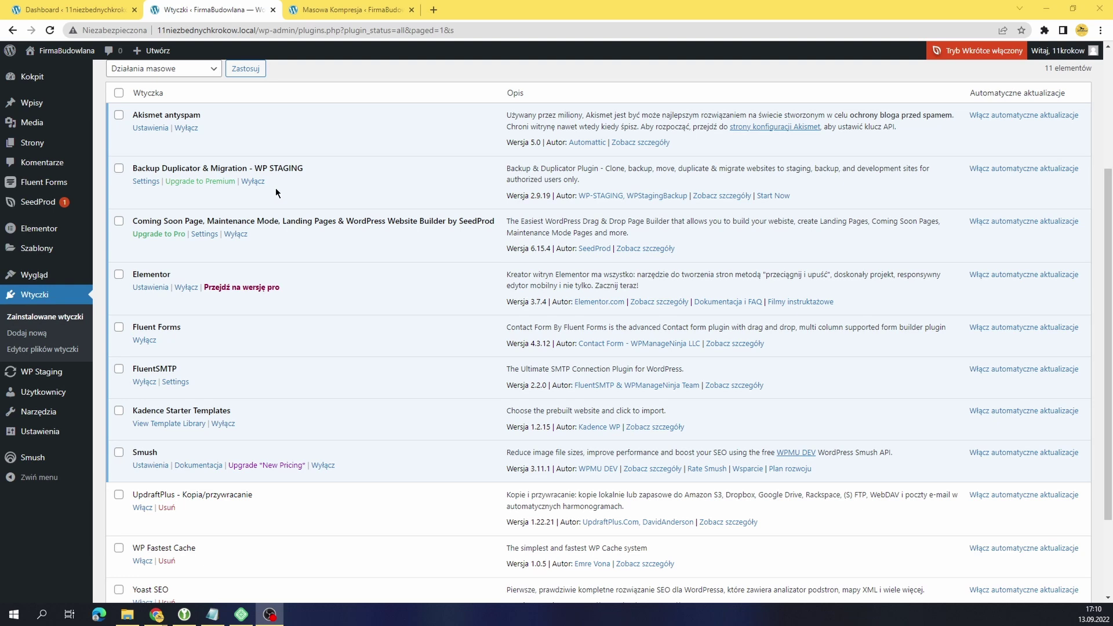
{"action": "scroll", "coordinate": [174, 308], "scroll_direction": "down", "scroll_amount": 3}
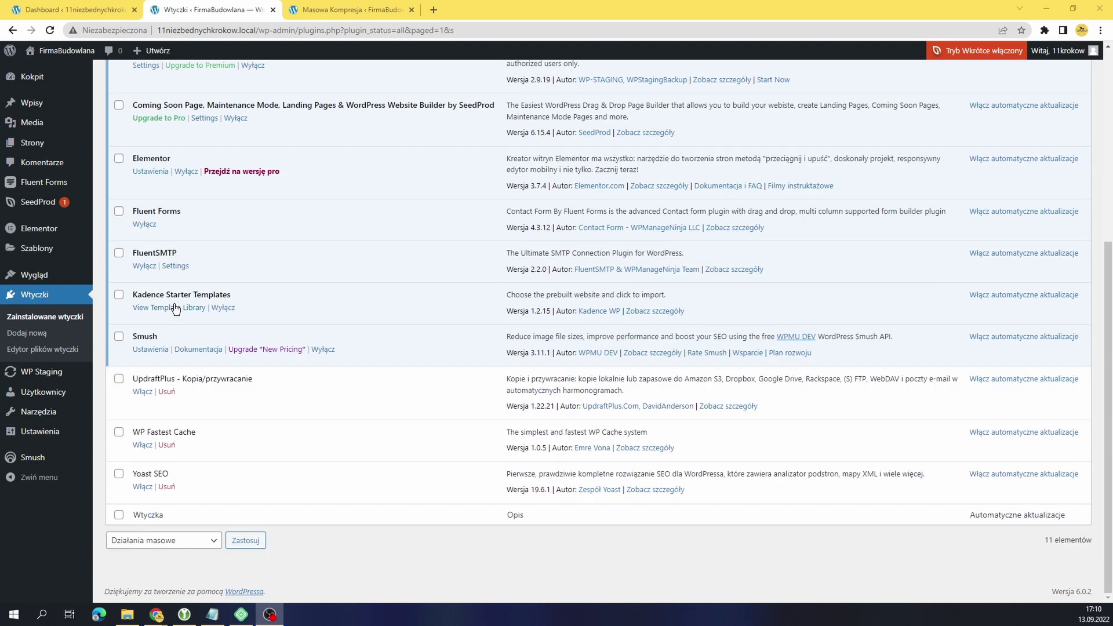
{"action": "scroll", "coordinate": [462, 364], "scroll_direction": "up", "scroll_amount": 1}
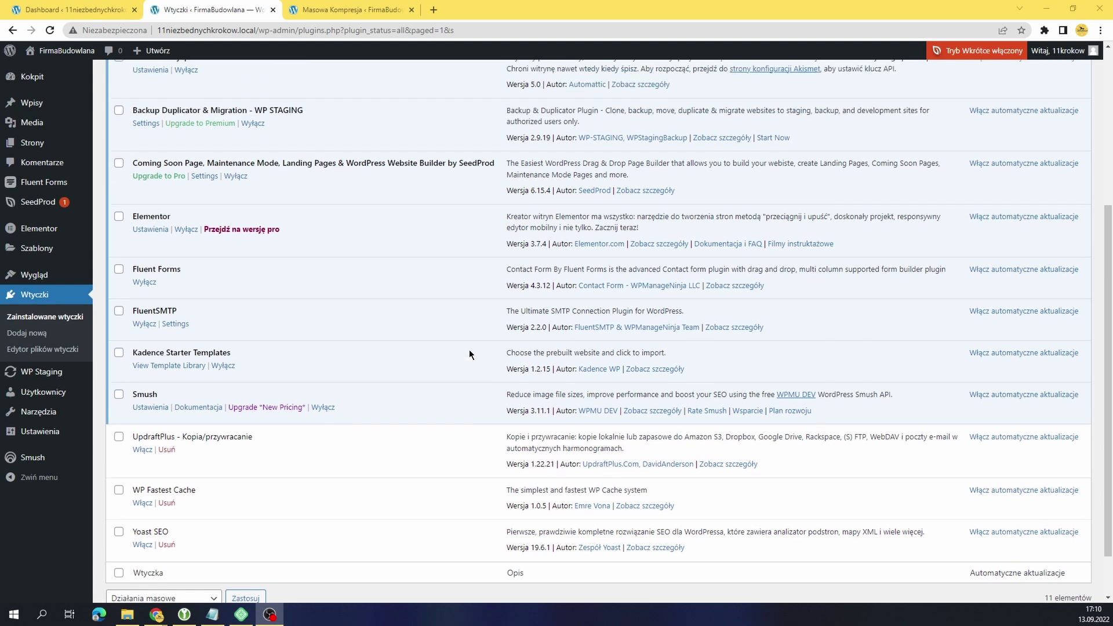
{"action": "scroll", "coordinate": [381, 311], "scroll_direction": "up", "scroll_amount": 1}
Search the plugin directory for 'google site kit', then install and activate Site Kit od Google.
{"action": "left_click", "coordinate": [35, 337]}
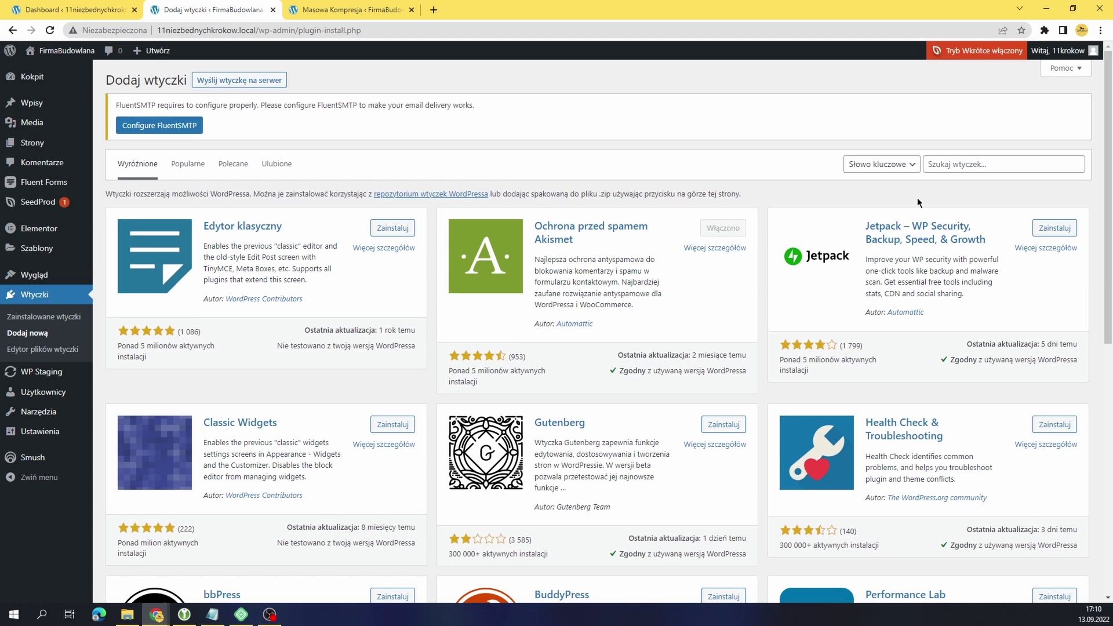
{"action": "left_click", "coordinate": [944, 166]}
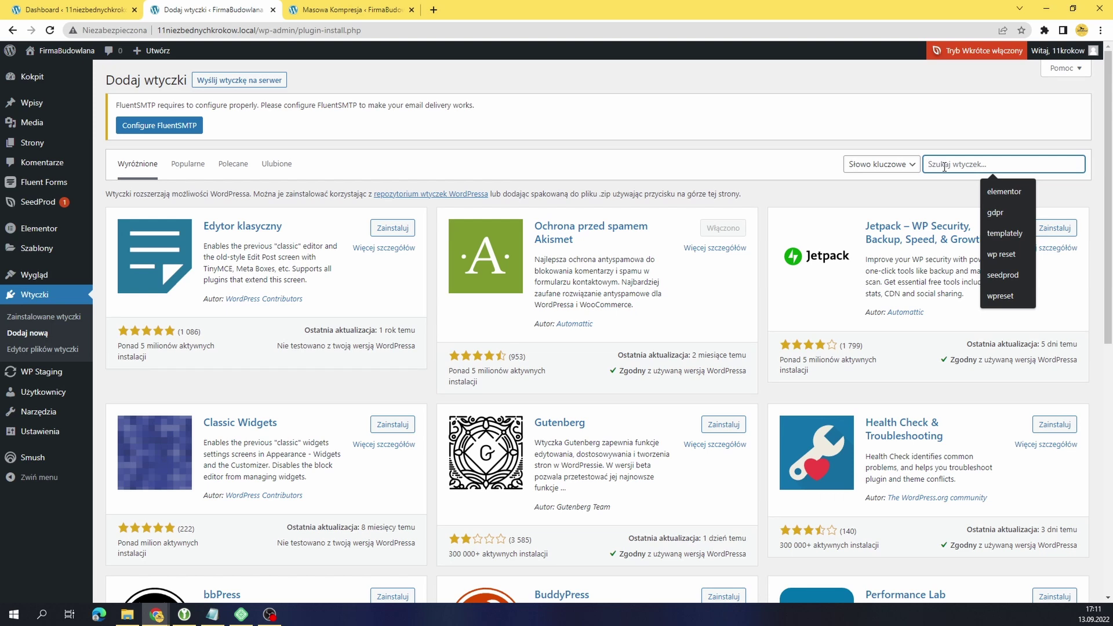
{"action": "type", "text": "google si"}
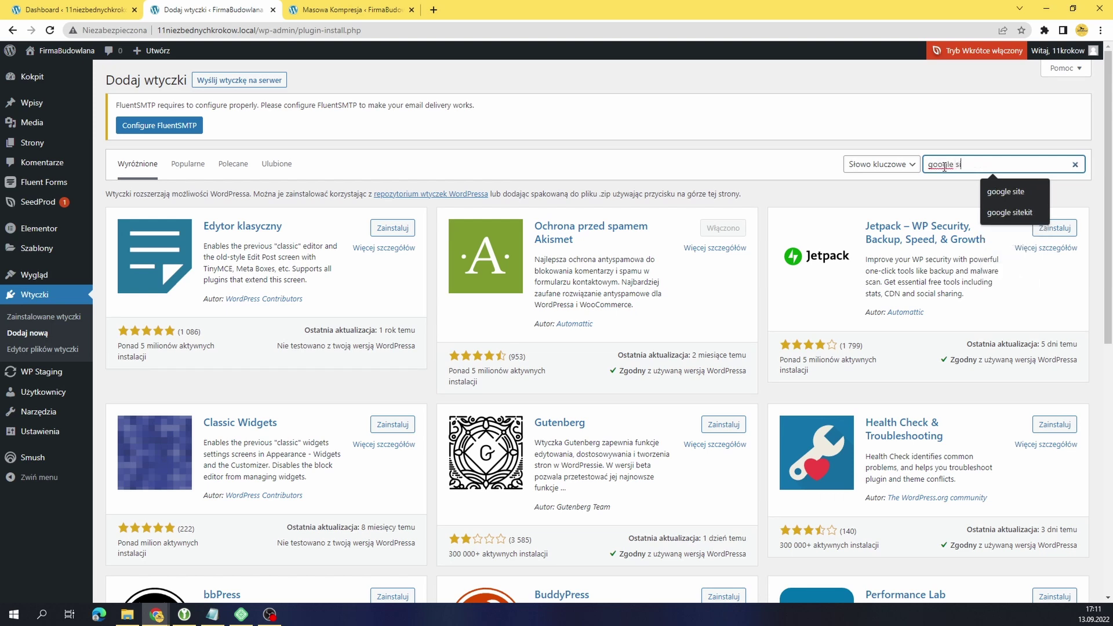
{"action": "type", "text": "te kit"}
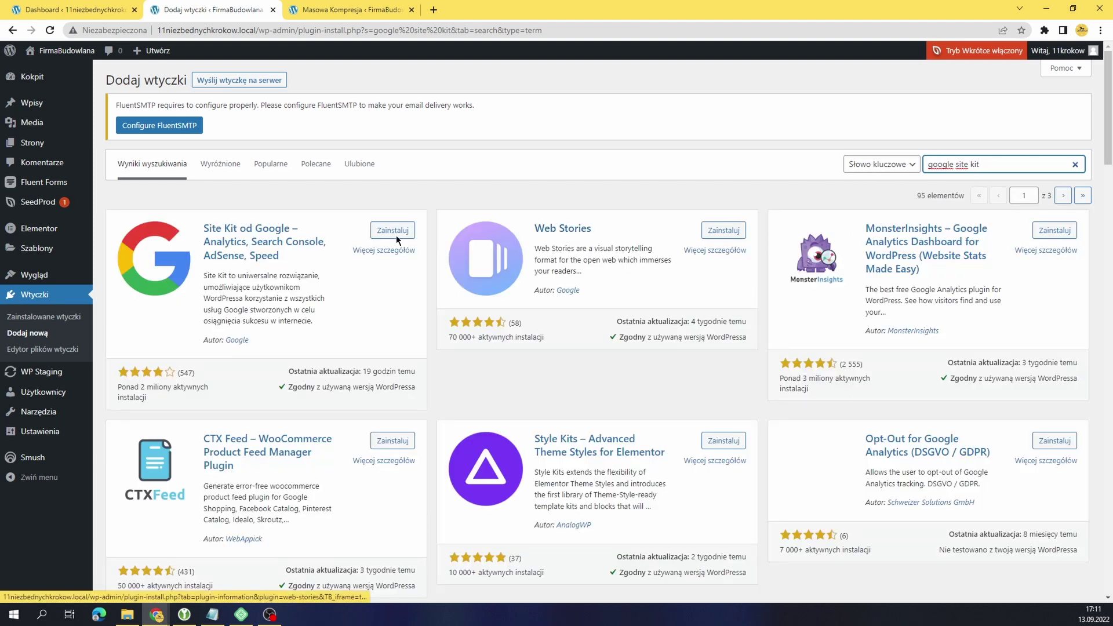
{"action": "triple_click", "coordinate": [284, 255]}
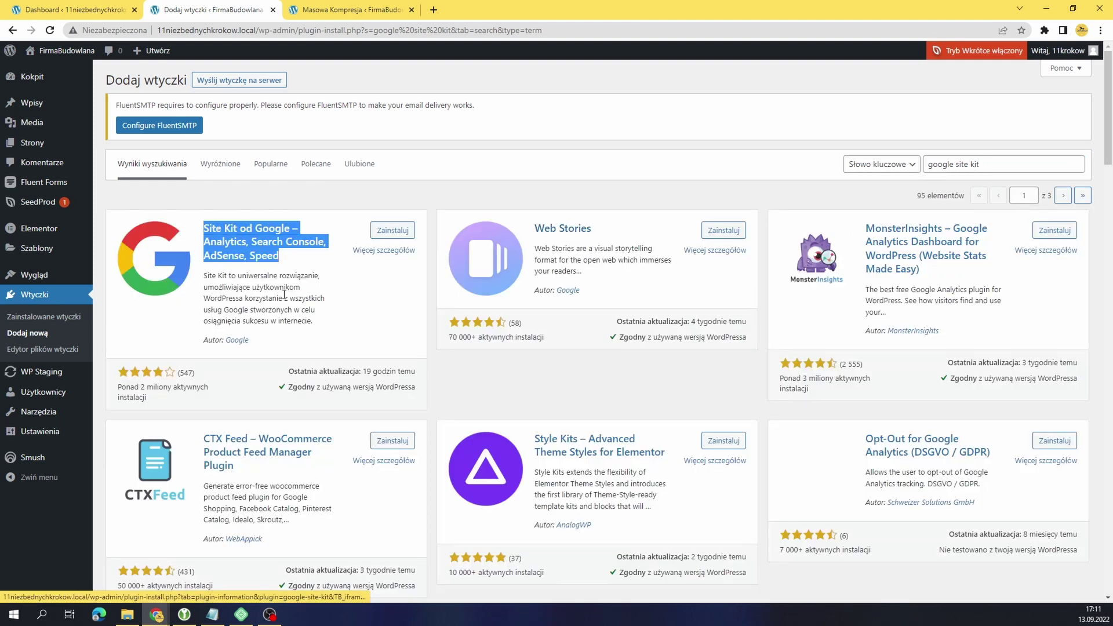
{"action": "left_click", "coordinate": [392, 228]}
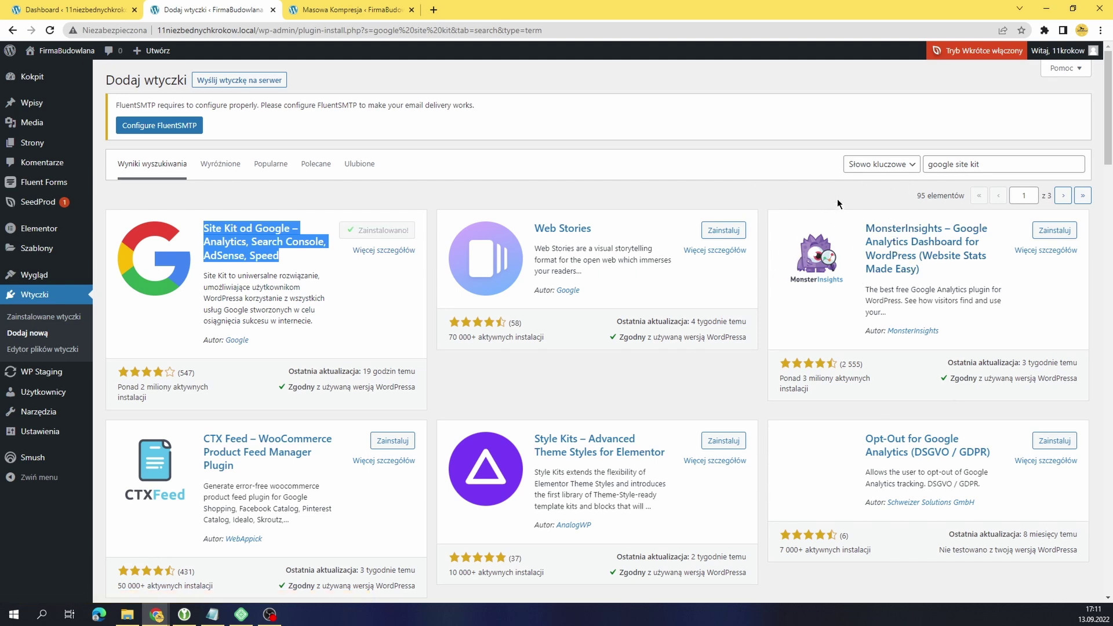
{"action": "left_click", "coordinate": [404, 230]}
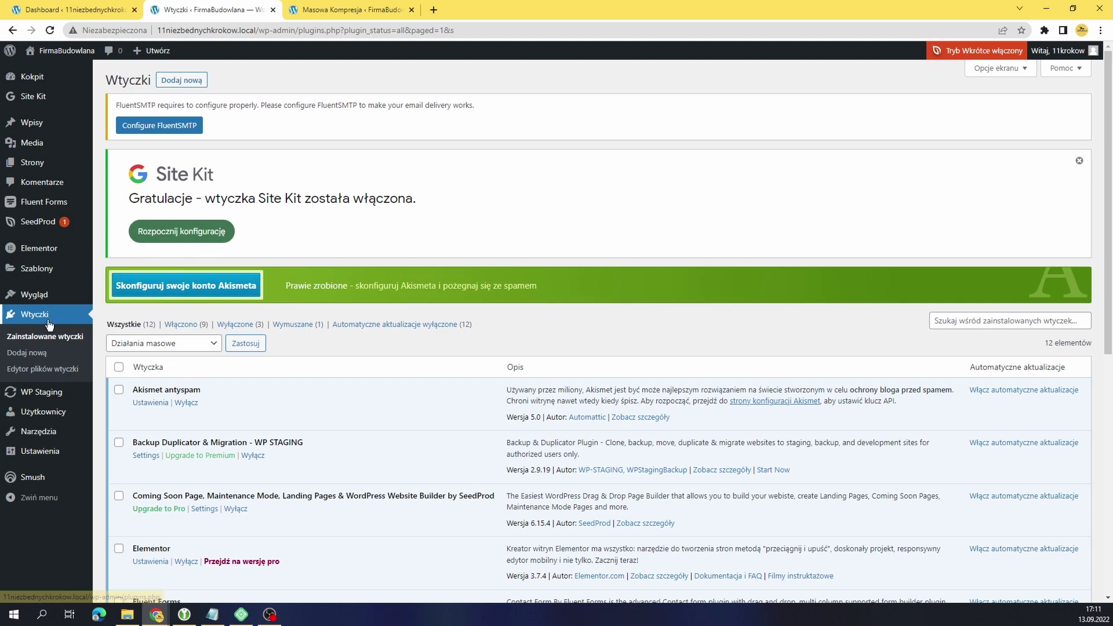
Reload the Wtyczki list and scroll through the 12 installed plugins to check Site Kit.
{"action": "left_click", "coordinate": [149, 323]}
{"action": "scroll", "coordinate": [384, 193], "scroll_direction": "down", "scroll_amount": 1}
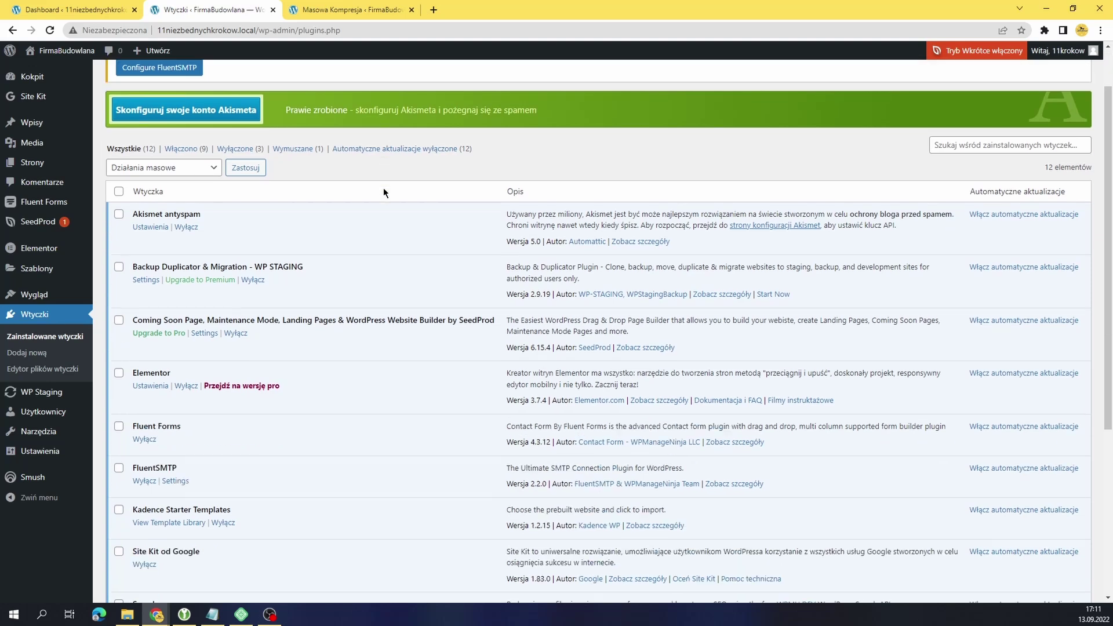
{"action": "scroll", "coordinate": [384, 193], "scroll_direction": "down", "scroll_amount": 2}
{"action": "scroll", "coordinate": [383, 192], "scroll_direction": "down", "scroll_amount": 1}
{"action": "scroll", "coordinate": [384, 192], "scroll_direction": "down", "scroll_amount": 2}
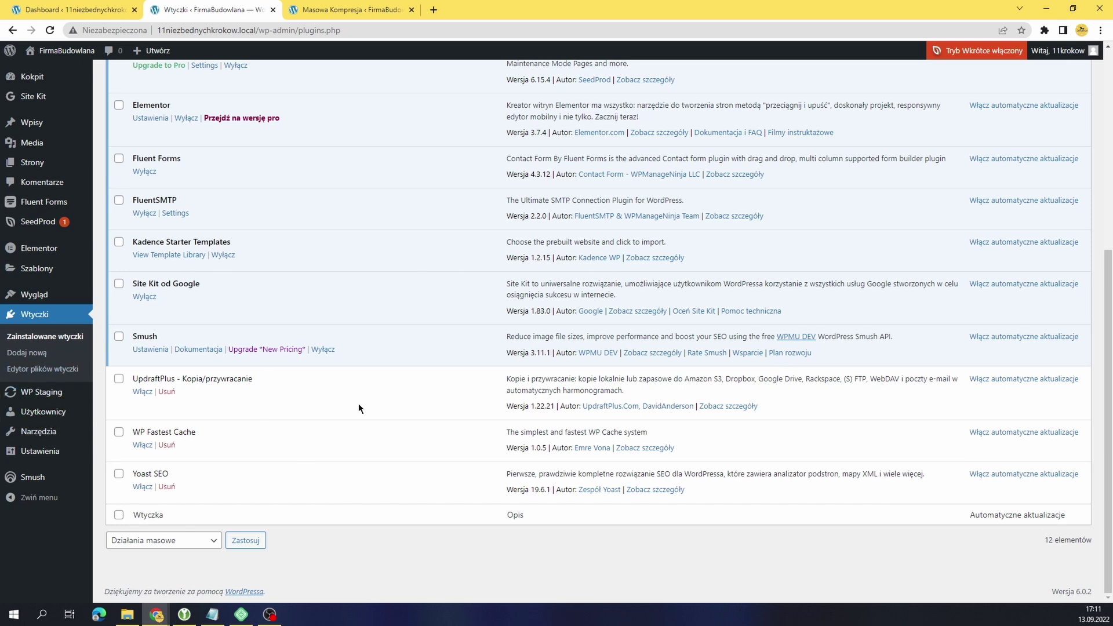
{"action": "scroll", "coordinate": [368, 408], "scroll_direction": "up", "scroll_amount": 3}
{"action": "scroll", "coordinate": [249, 165], "scroll_direction": "up", "scroll_amount": 1}
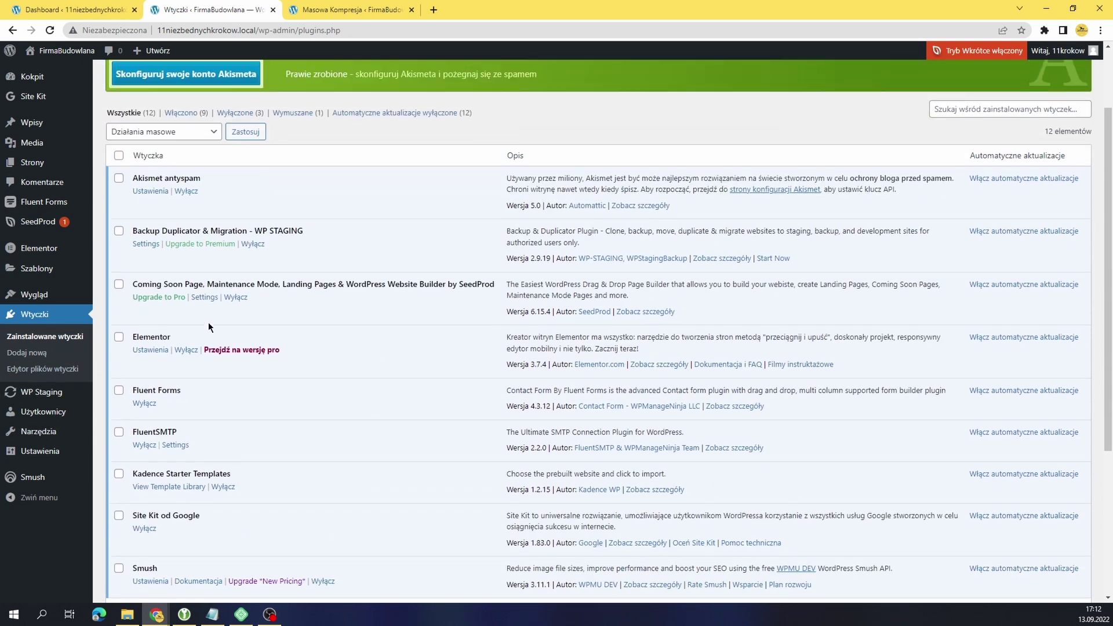
{"action": "scroll", "coordinate": [207, 322], "scroll_direction": "down", "scroll_amount": 2}
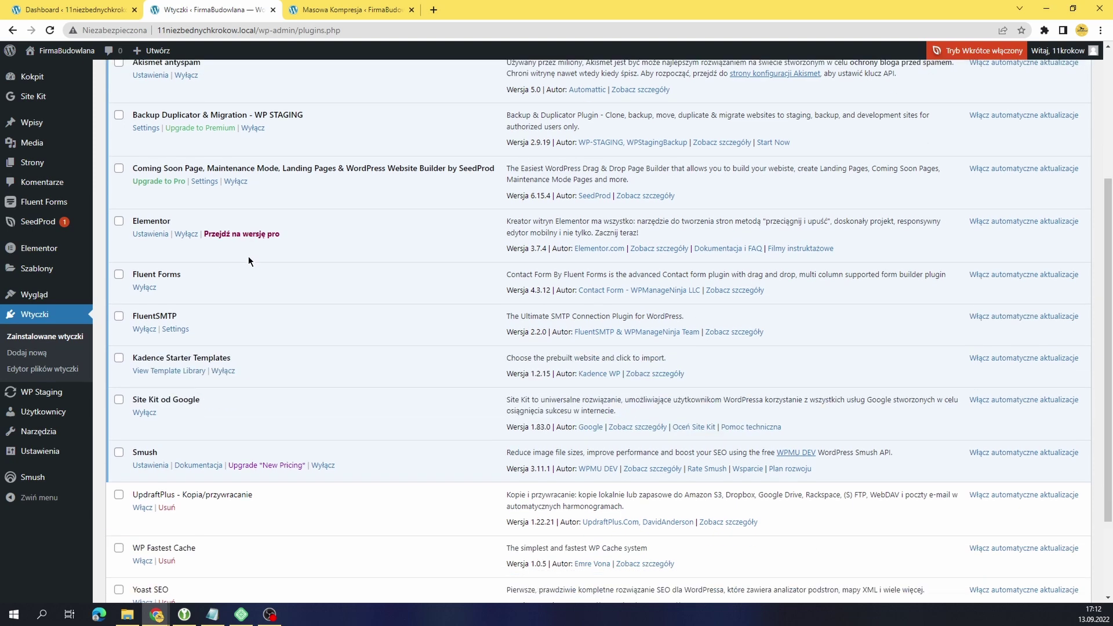
{"action": "scroll", "coordinate": [249, 258], "scroll_direction": "down", "scroll_amount": 2}
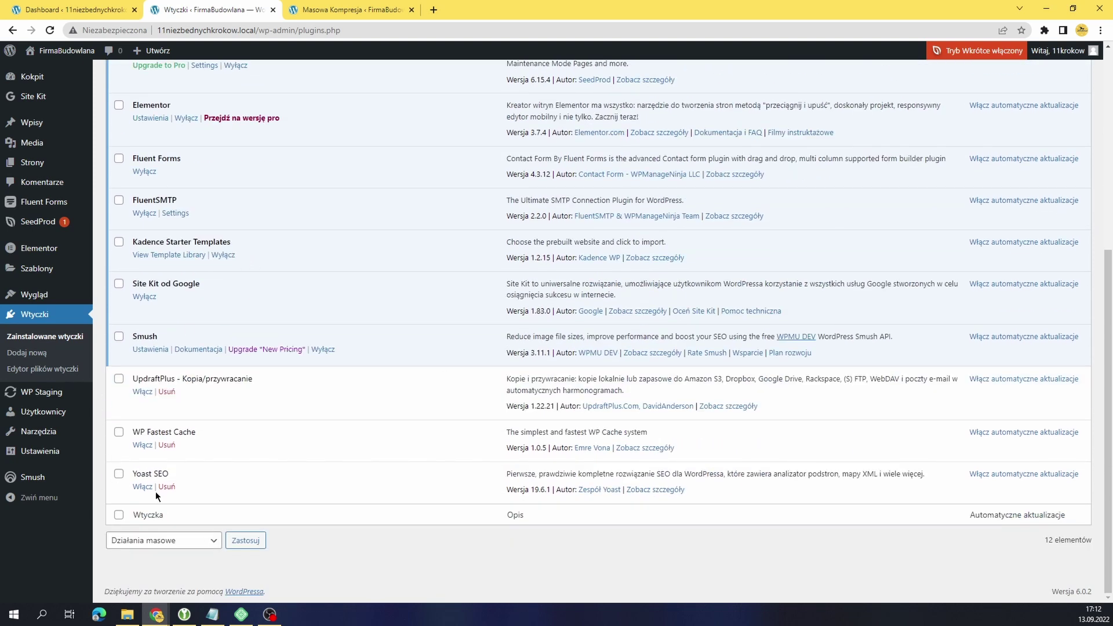
{"action": "scroll", "coordinate": [257, 478], "scroll_direction": "up", "scroll_amount": 2}
{"action": "scroll", "coordinate": [348, 382], "scroll_direction": "up", "scroll_amount": 3}
{"action": "scroll", "coordinate": [356, 360], "scroll_direction": "up", "scroll_amount": 1}
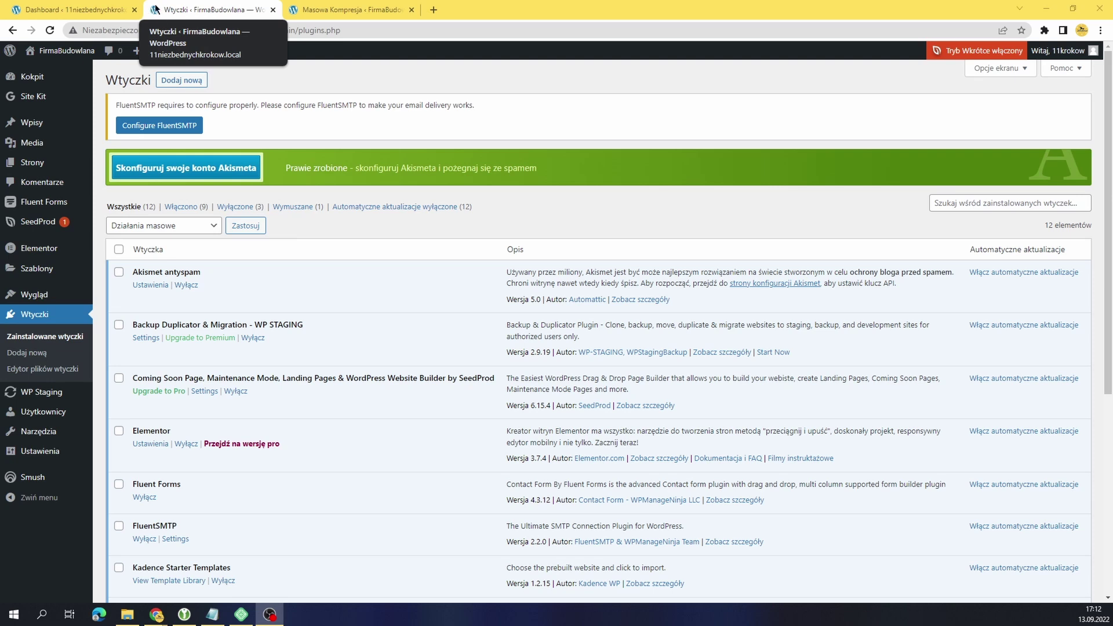
Go through the open browser tabs, then visit the FirmaBudowlana front page.
{"action": "left_click", "coordinate": [323, 10]}
{"action": "left_click", "coordinate": [216, 10]}
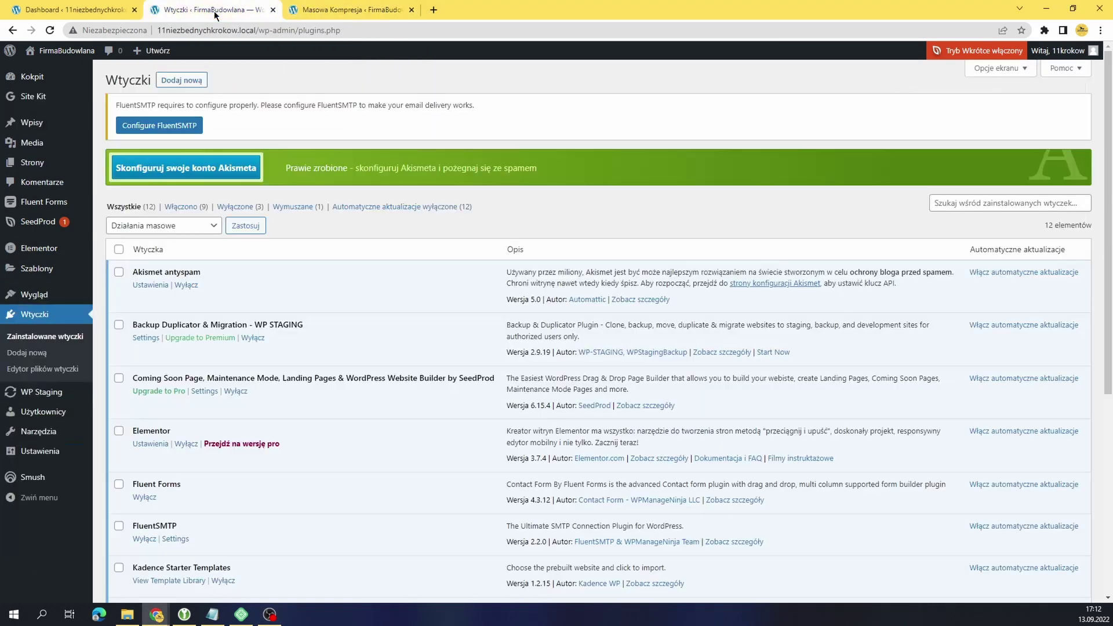
{"action": "left_click", "coordinate": [91, 12]}
{"action": "mouse_move", "coordinate": [209, 9]}
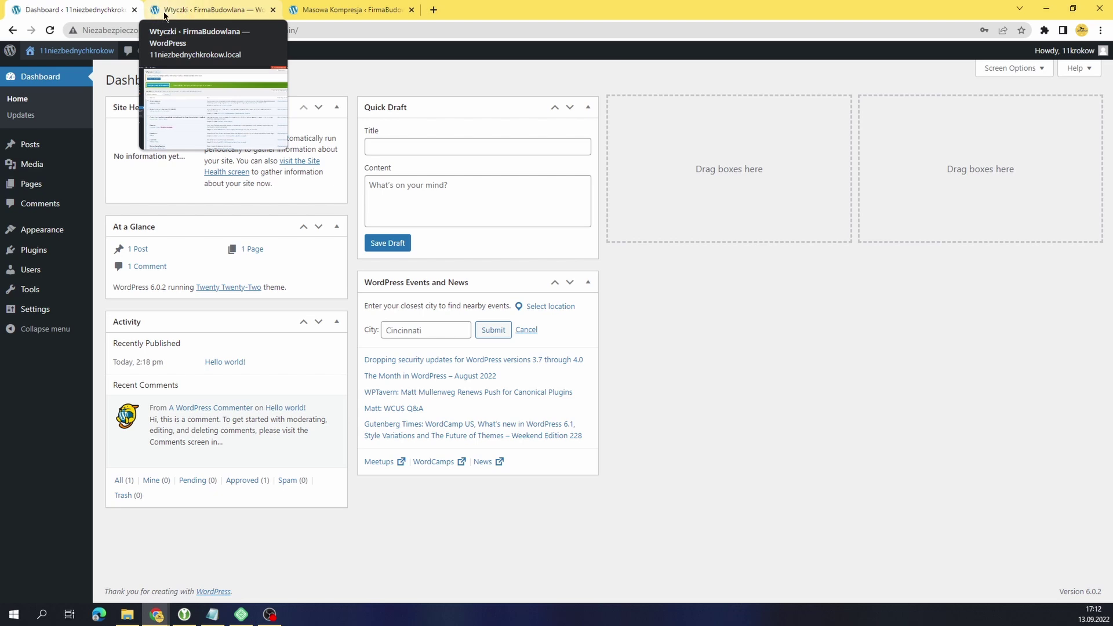
{"action": "left_click", "coordinate": [298, 10]}
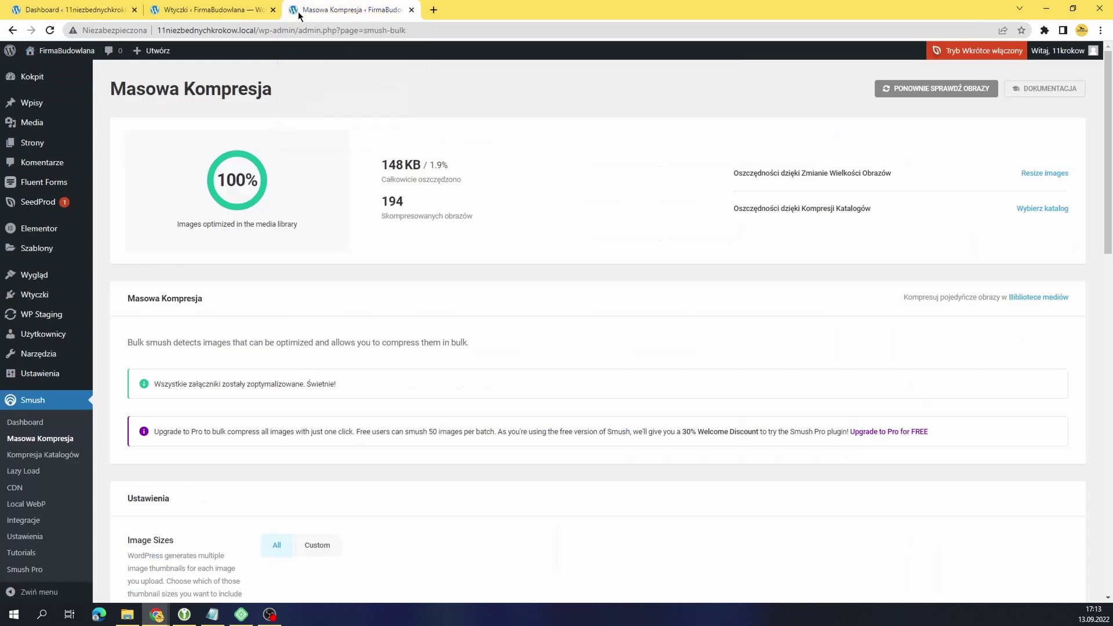
{"action": "left_click", "coordinate": [59, 62]}
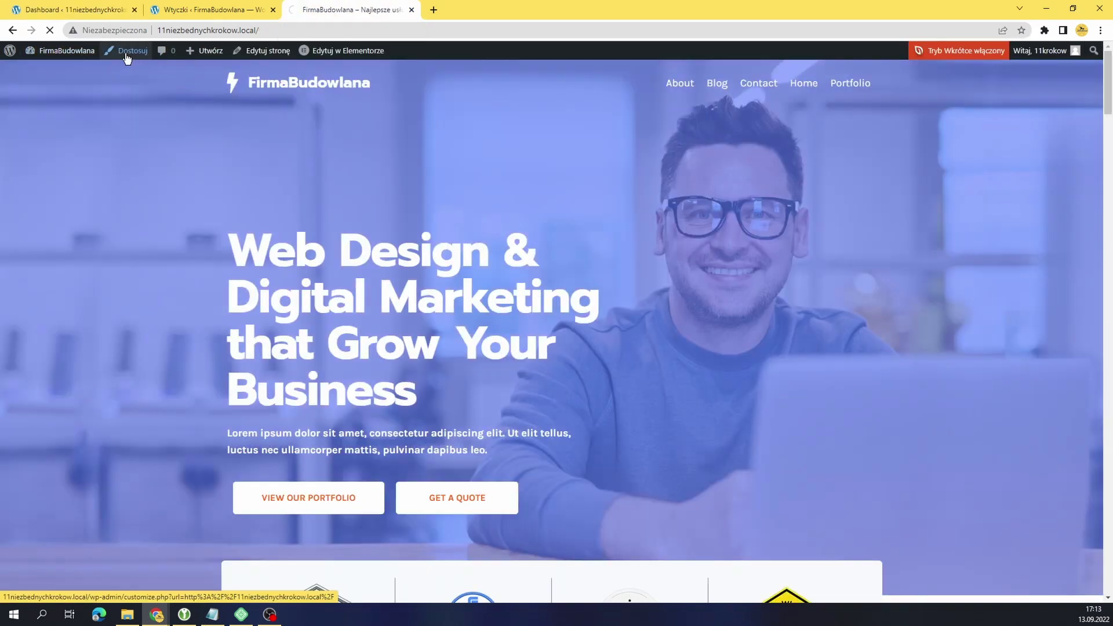
Open the Customizer via Dostosuj, browse Header > Logo, and return to the root panel.
{"action": "left_click", "coordinate": [127, 56]}
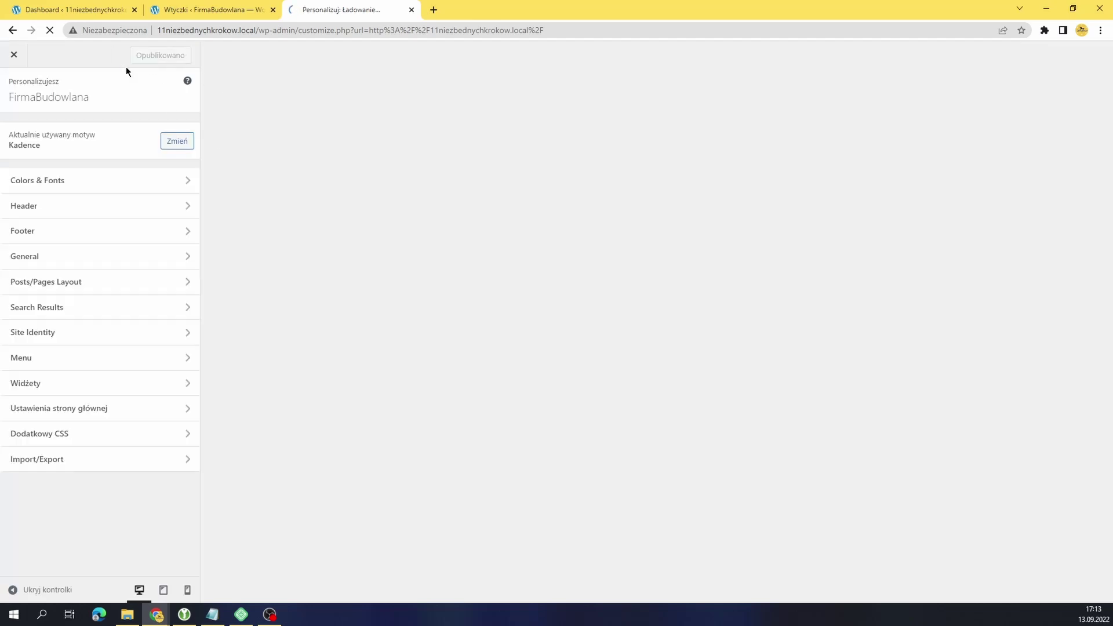
{"action": "left_click", "coordinate": [127, 215]}
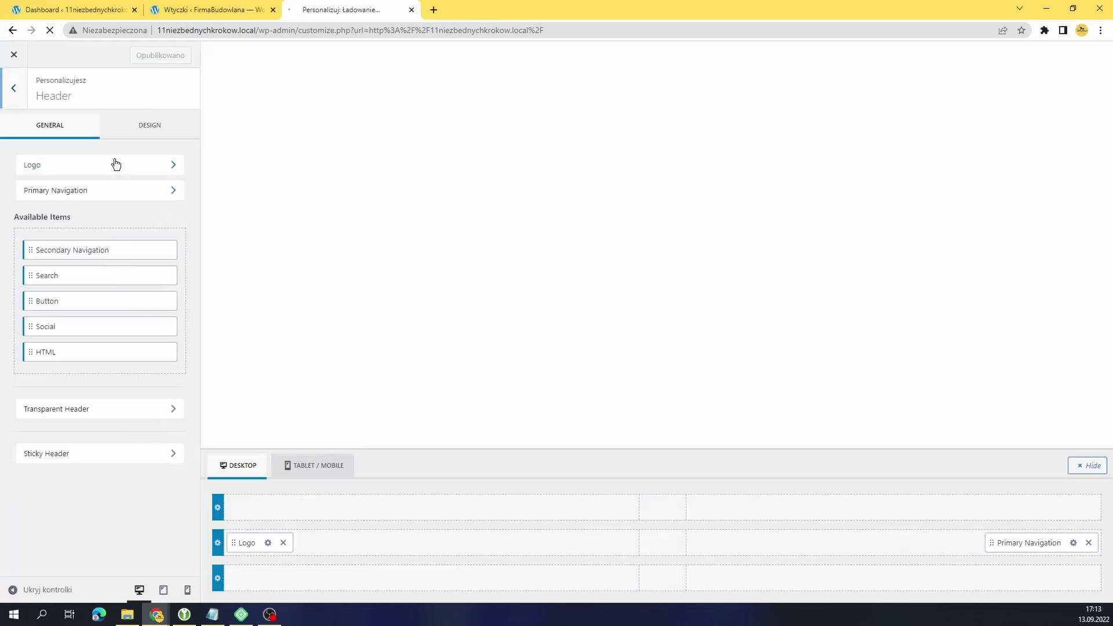
{"action": "left_click", "coordinate": [114, 167]}
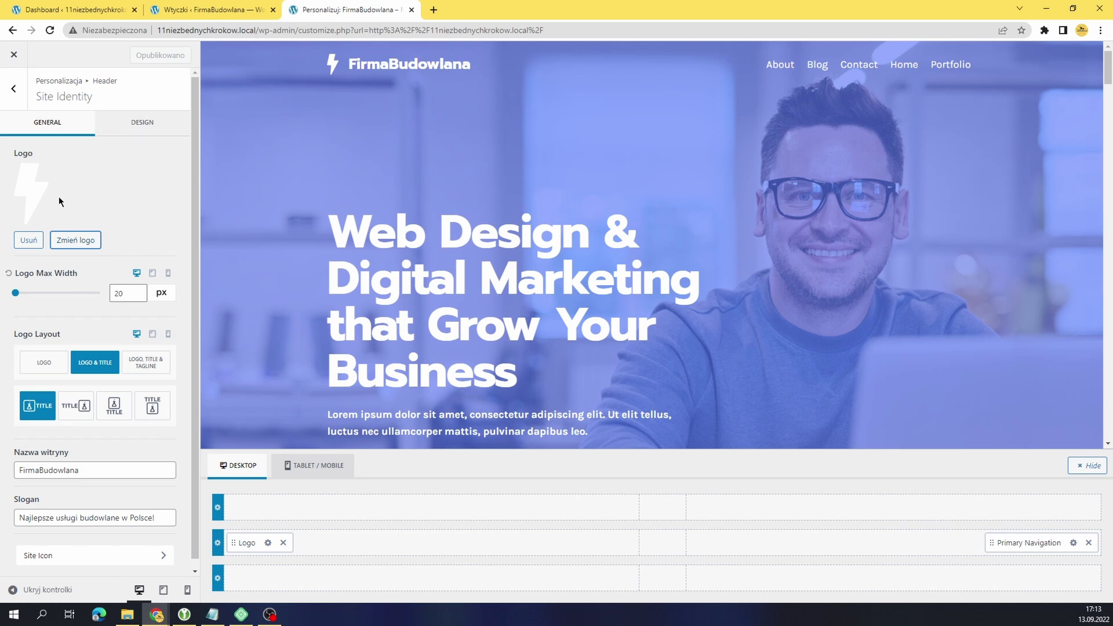
{"action": "scroll", "coordinate": [106, 189], "scroll_direction": "down", "scroll_amount": 1}
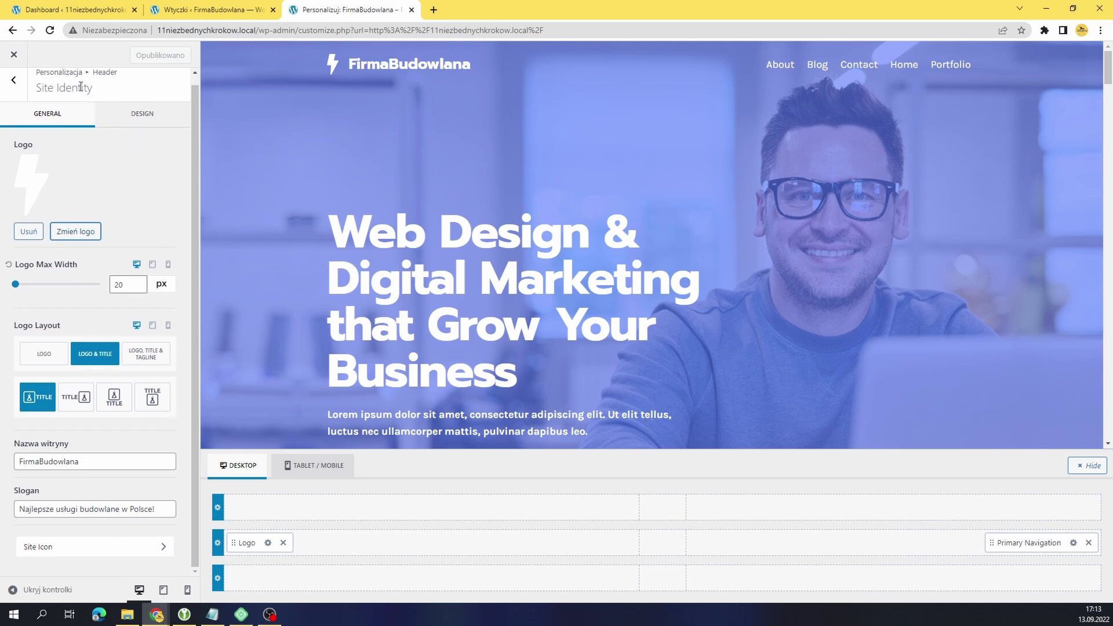
{"action": "left_click", "coordinate": [13, 80]}
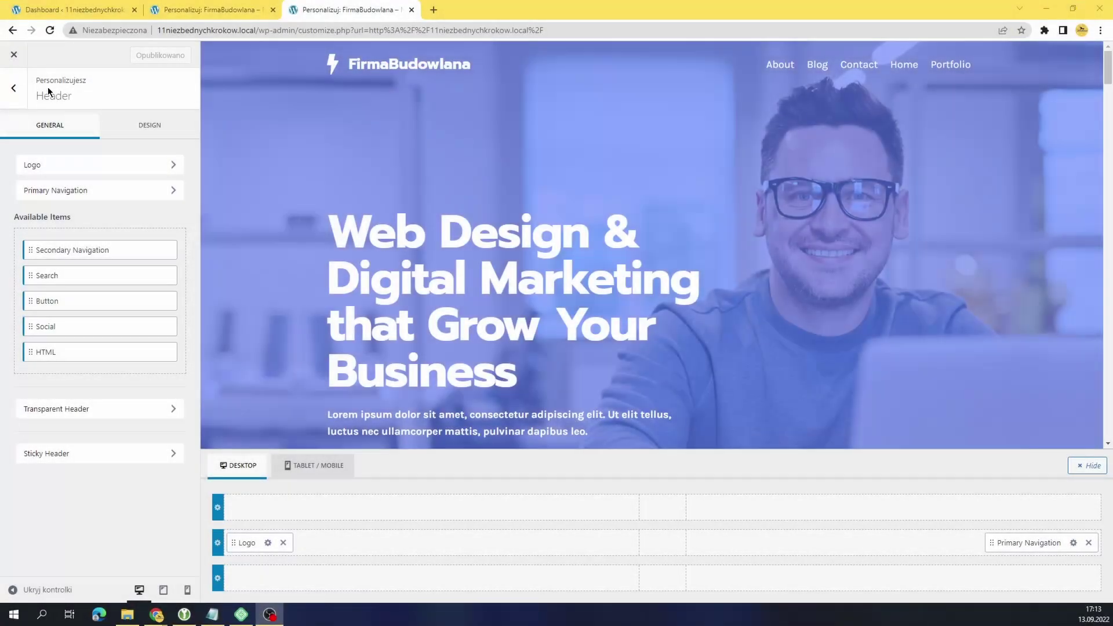
{"action": "left_click", "coordinate": [13, 88]}
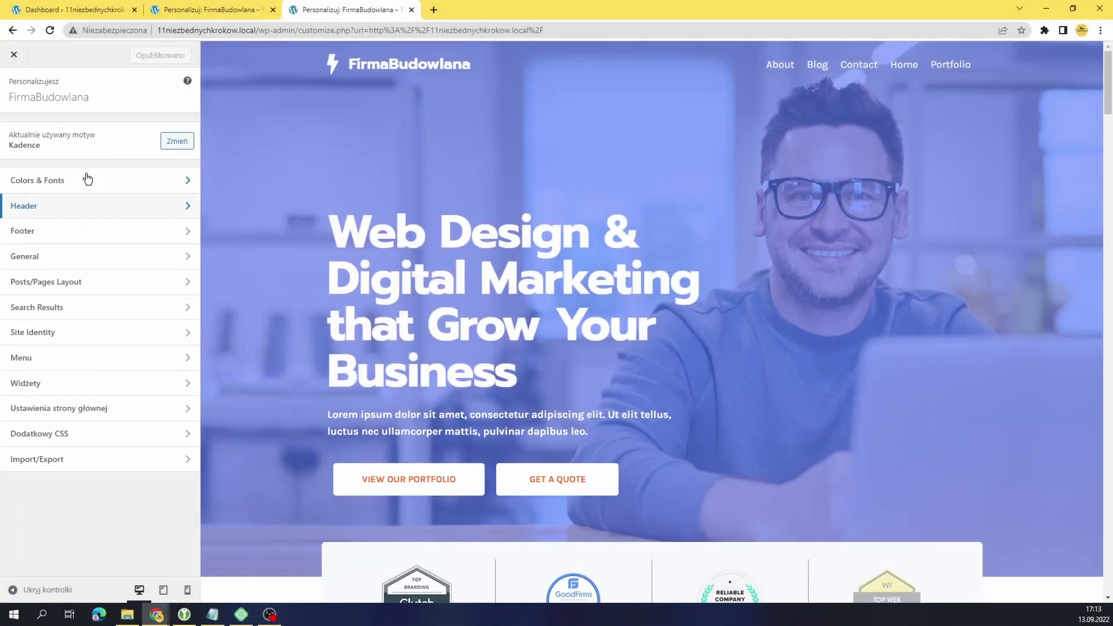
In Site Identity, upload puzzle.png as the site icon and publish.
{"action": "left_click", "coordinate": [76, 329]}
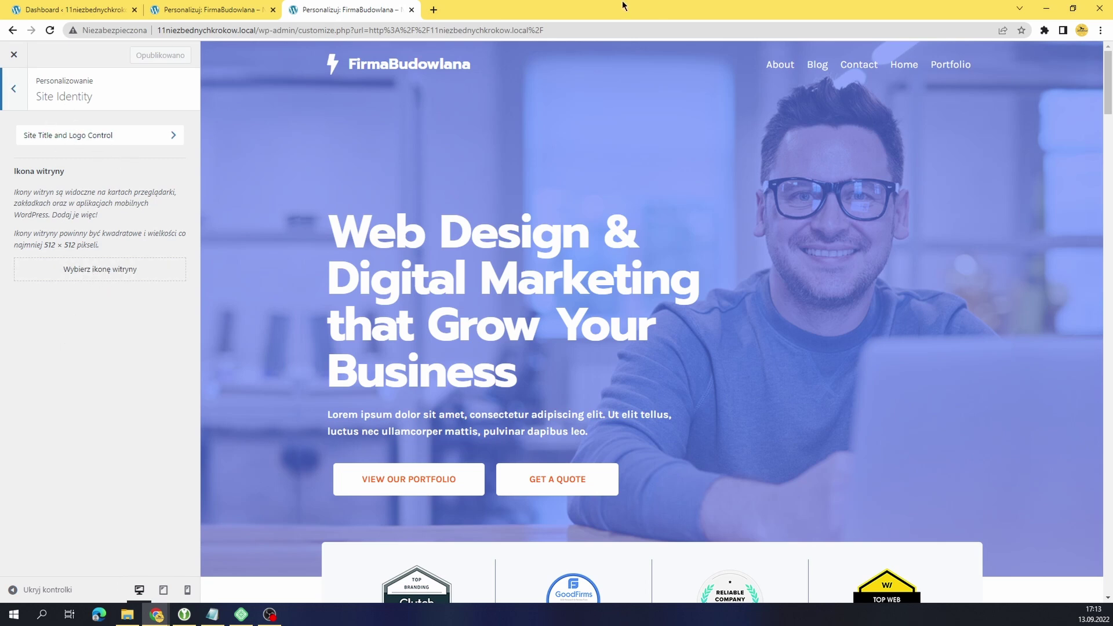
{"action": "mouse_move", "coordinate": [627, 7]}
{"action": "left_mouse_down"}
{"action": "mouse_move", "coordinate": [421, 62]}
{"action": "mouse_move", "coordinate": [364, 63]}
{"action": "left_mouse_up"}
{"action": "left_click_drag", "start_coordinate": [1006, 78], "coordinate": [159, 334]}
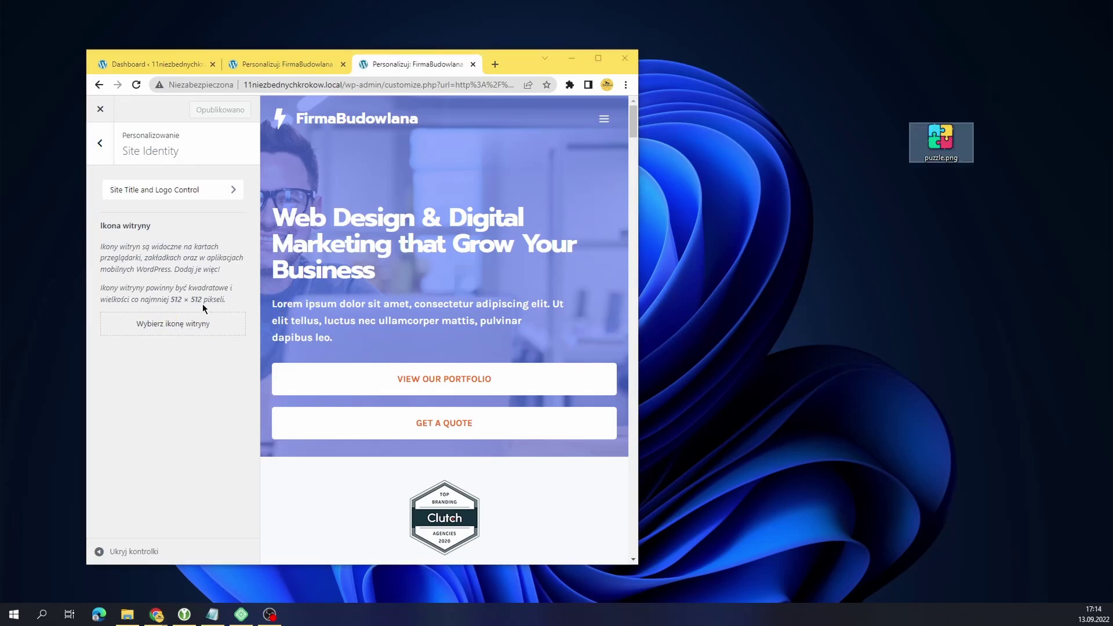
{"action": "left_click", "coordinate": [159, 335]}
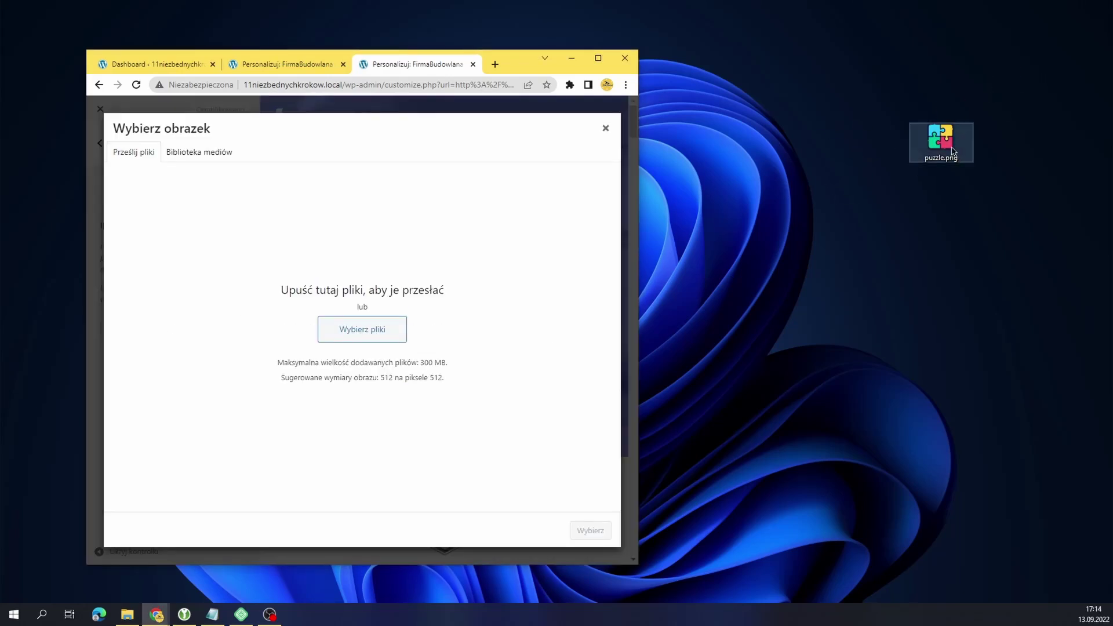
{"action": "left_click", "coordinate": [606, 128]}
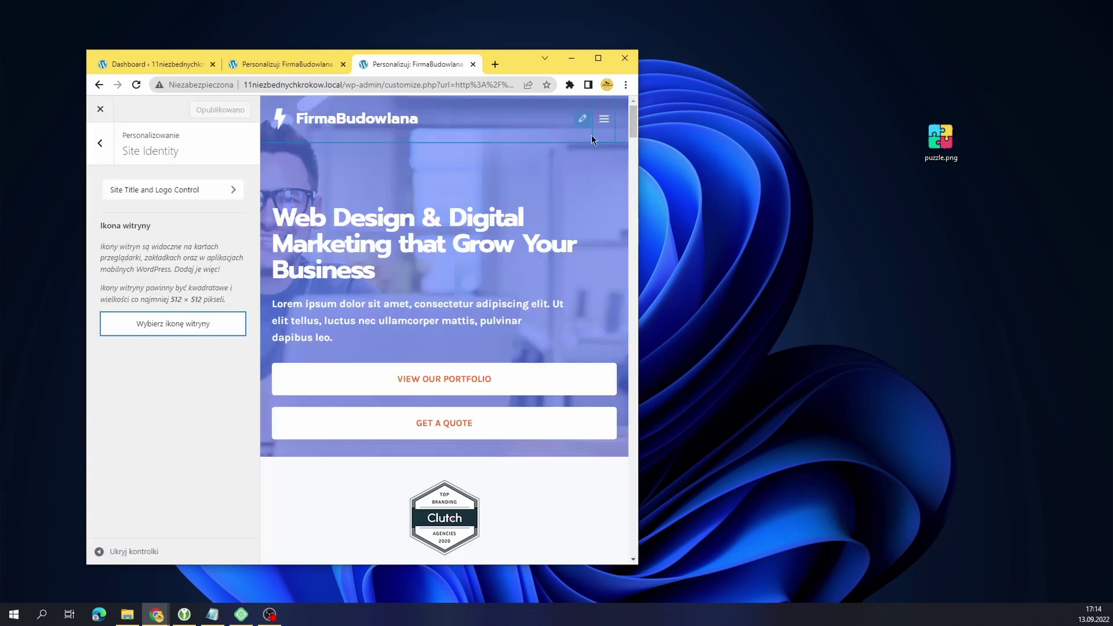
{"action": "left_click", "coordinate": [192, 328]}
{"action": "left_click_drag", "start_coordinate": [935, 152], "coordinate": [438, 272]}
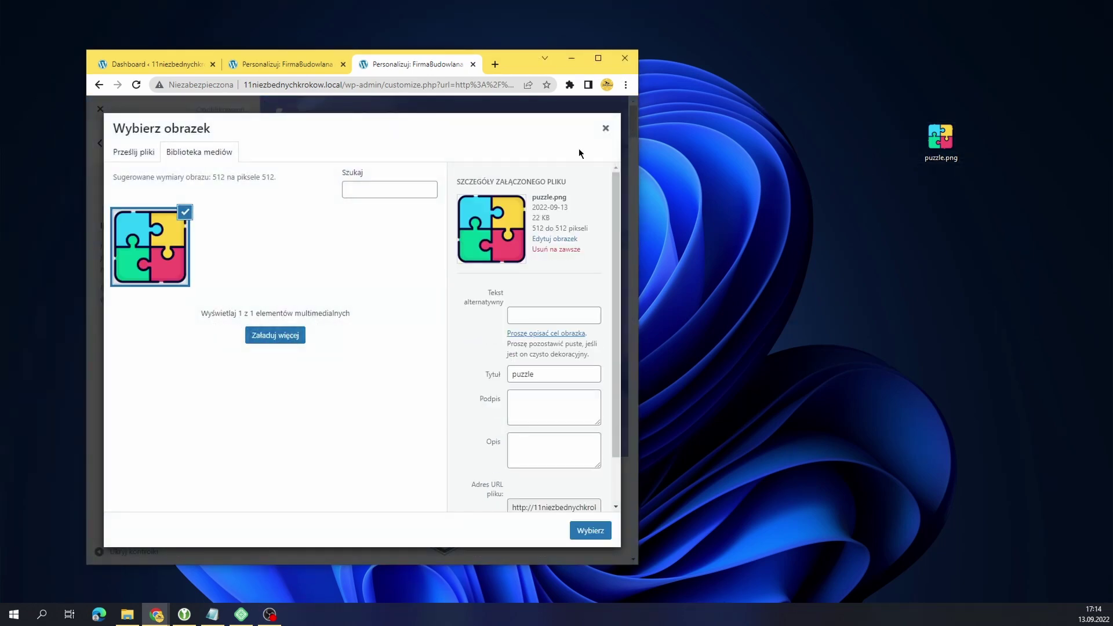
{"action": "left_click", "coordinate": [599, 59]}
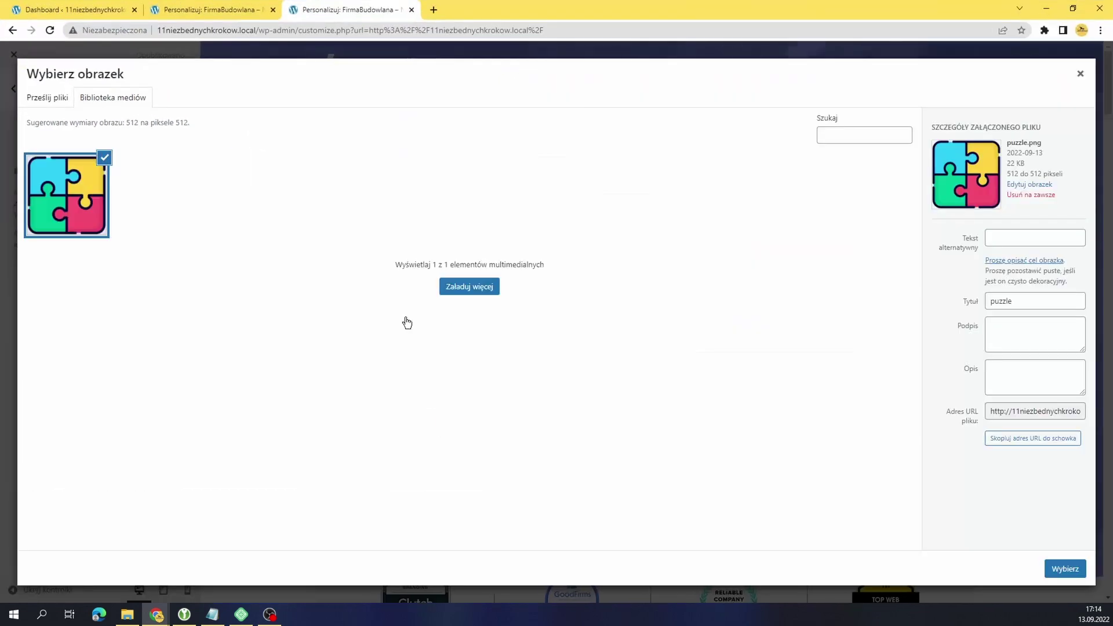
{"action": "left_click", "coordinate": [1064, 569]}
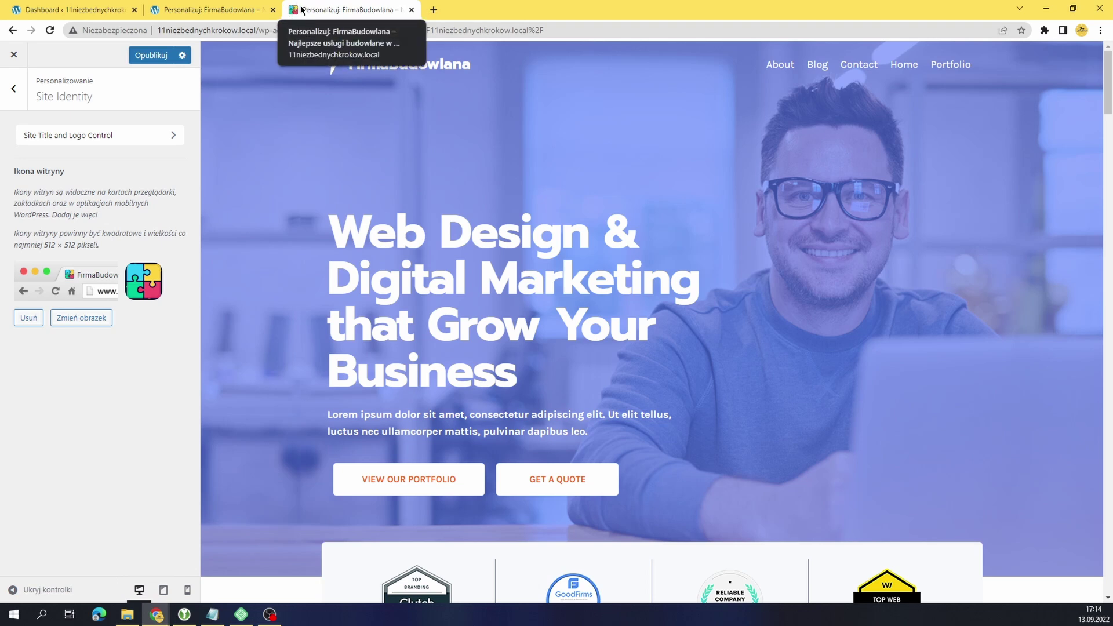
{"action": "left_click", "coordinate": [152, 56]}
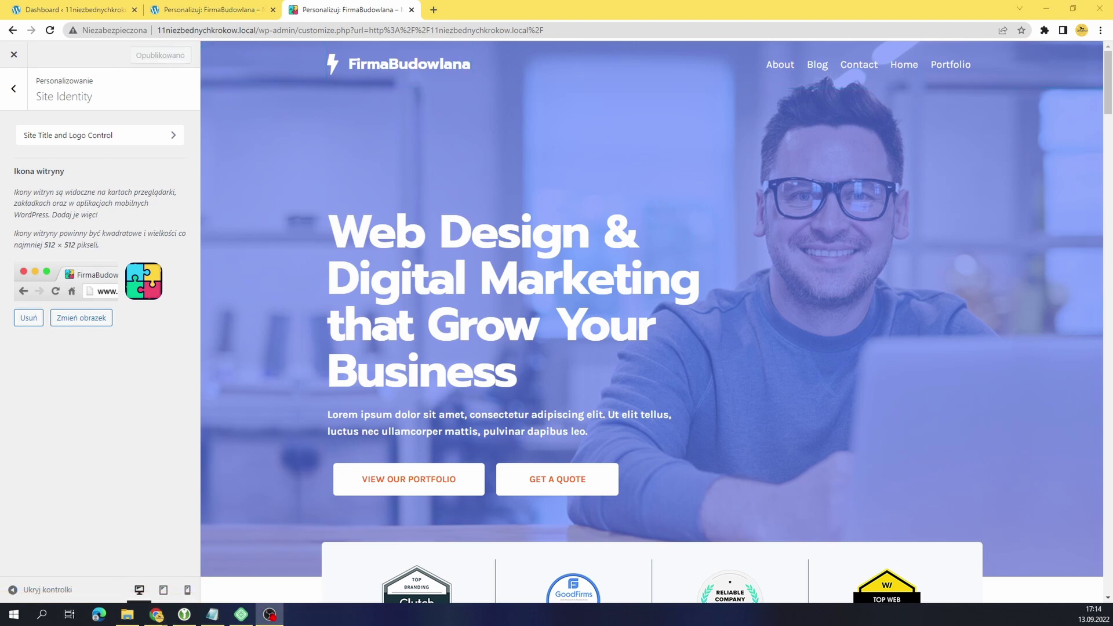
Replace the header logo with puzzle.png, crop stretched to the full image, and publish.
{"action": "left_click", "coordinate": [14, 90]}
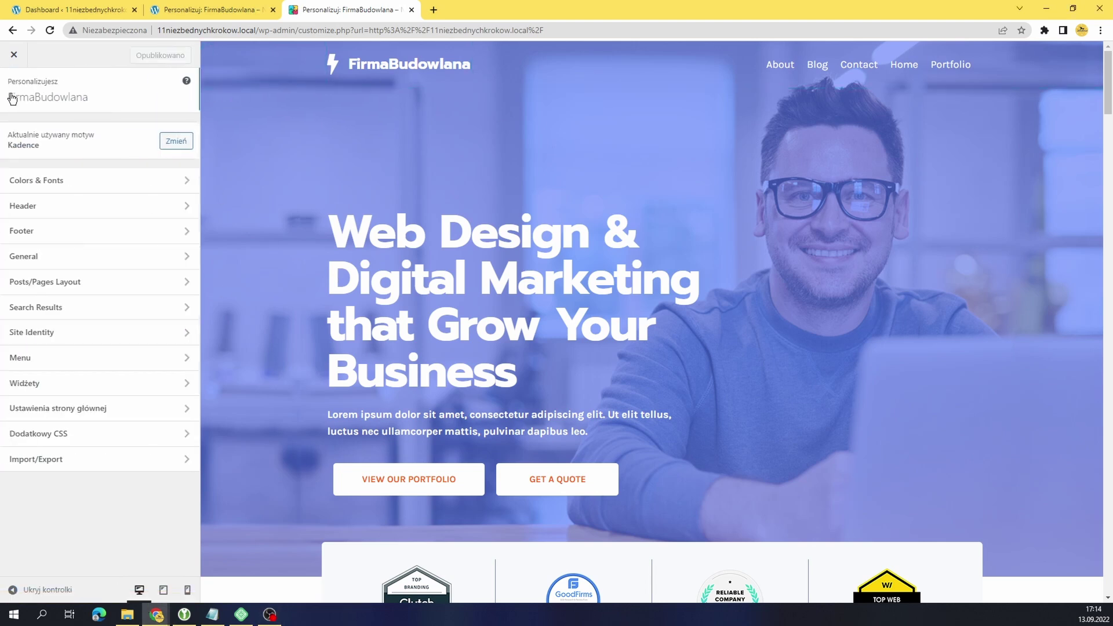
{"action": "left_click", "coordinate": [78, 206]}
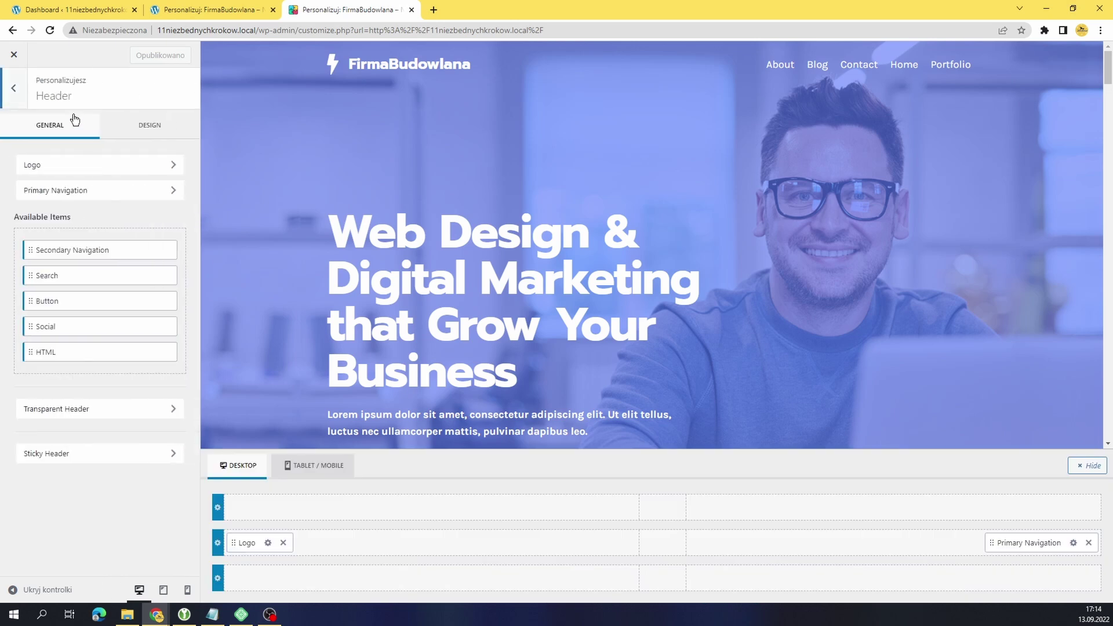
{"action": "left_click", "coordinate": [78, 169]}
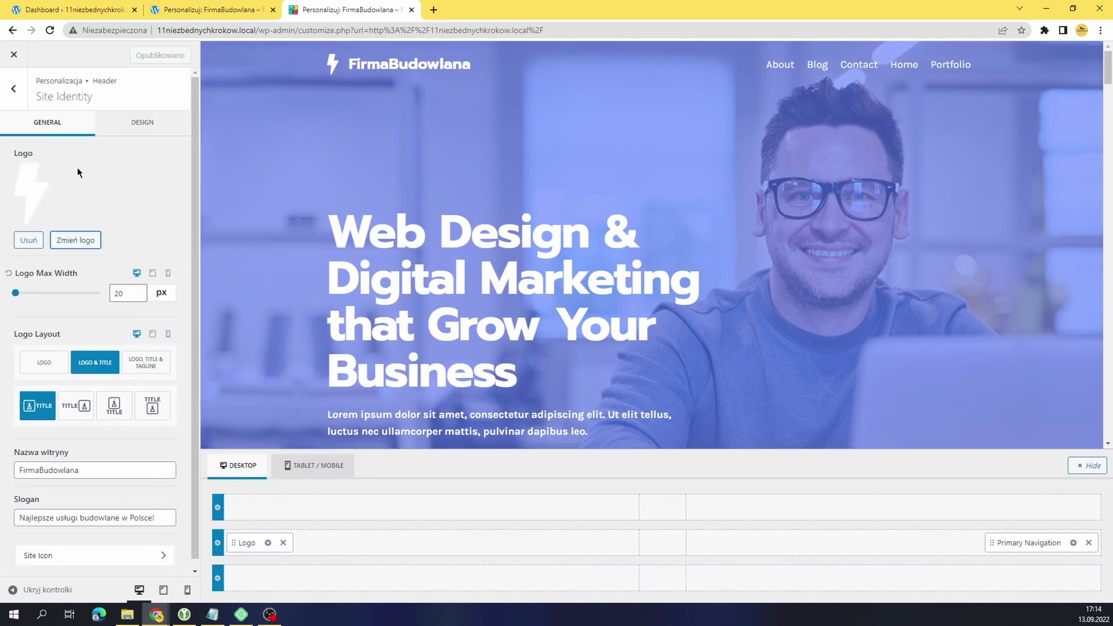
{"action": "left_click", "coordinate": [74, 240]}
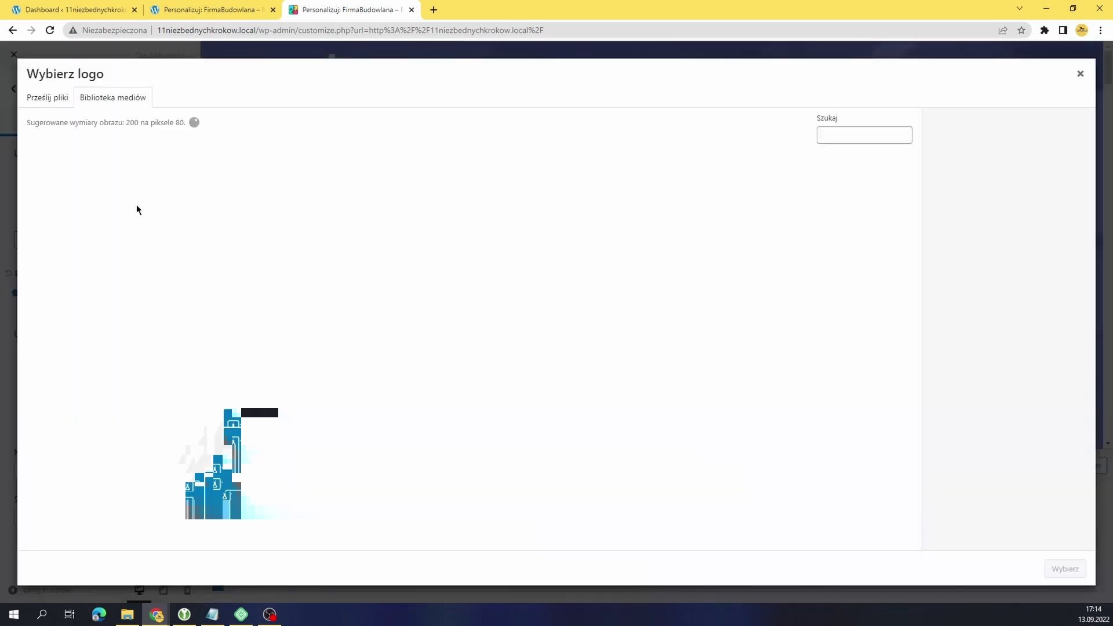
{"action": "left_click", "coordinate": [154, 195]}
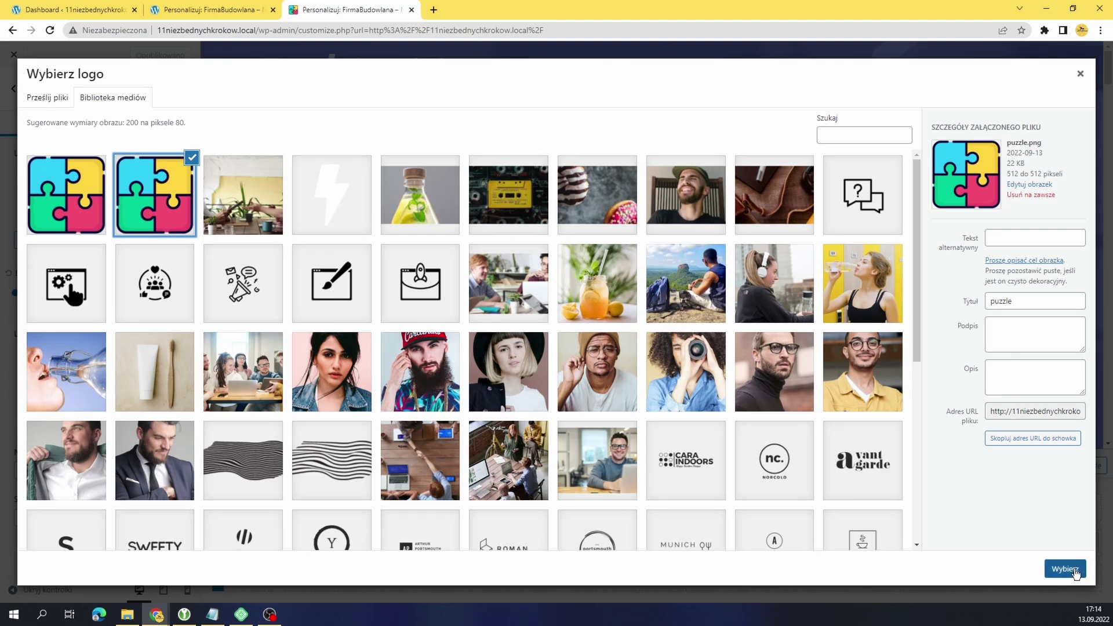
{"action": "left_click", "coordinate": [1065, 569]}
{"action": "left_click_drag", "start_coordinate": [556, 294], "coordinate": [556, 382]}
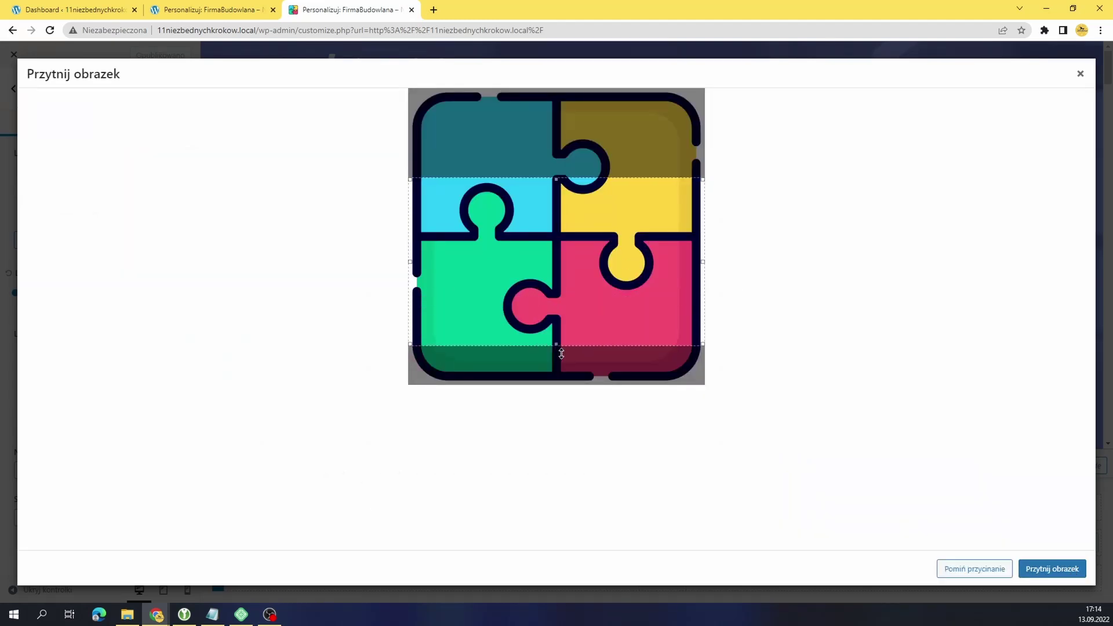
{"action": "left_click_drag", "start_coordinate": [574, 180], "coordinate": [556, 88]}
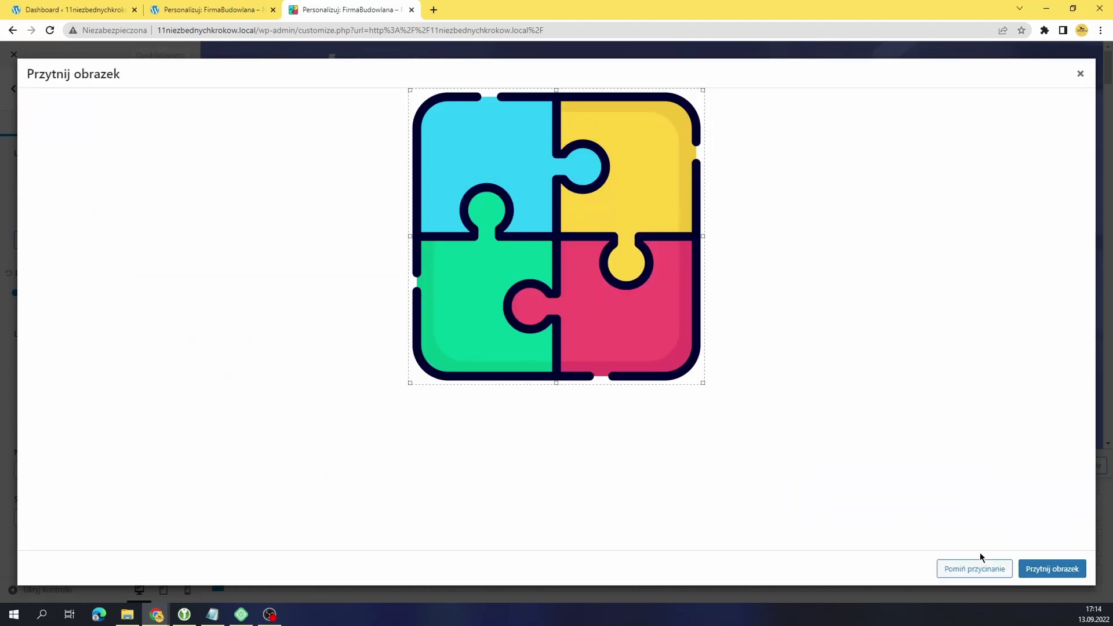
{"action": "left_click", "coordinate": [1042, 570]}
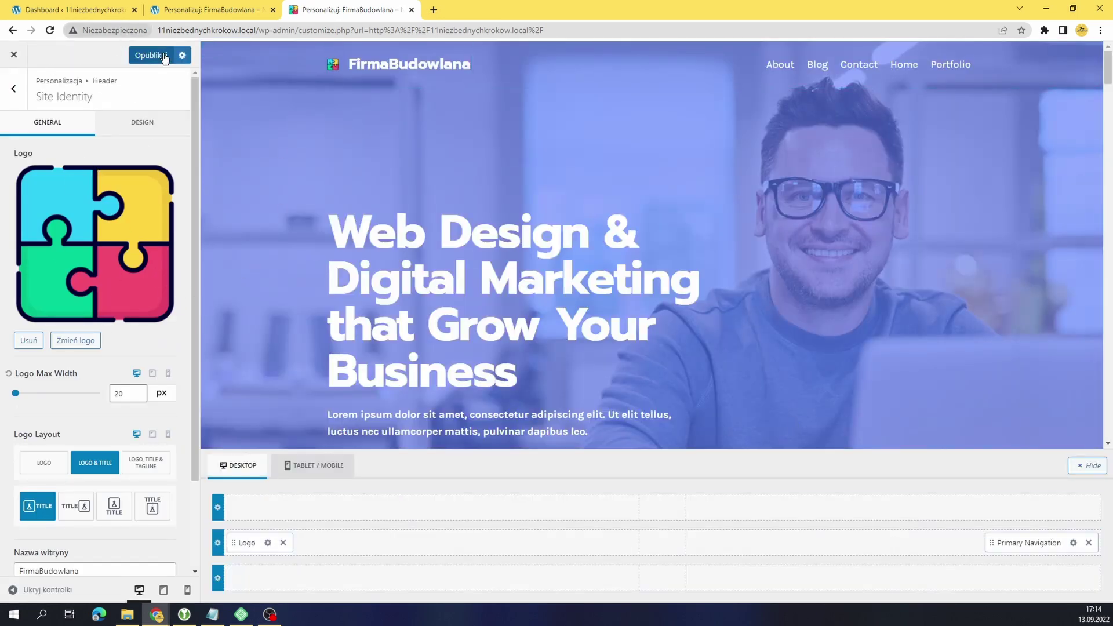
{"action": "left_click", "coordinate": [133, 55]}
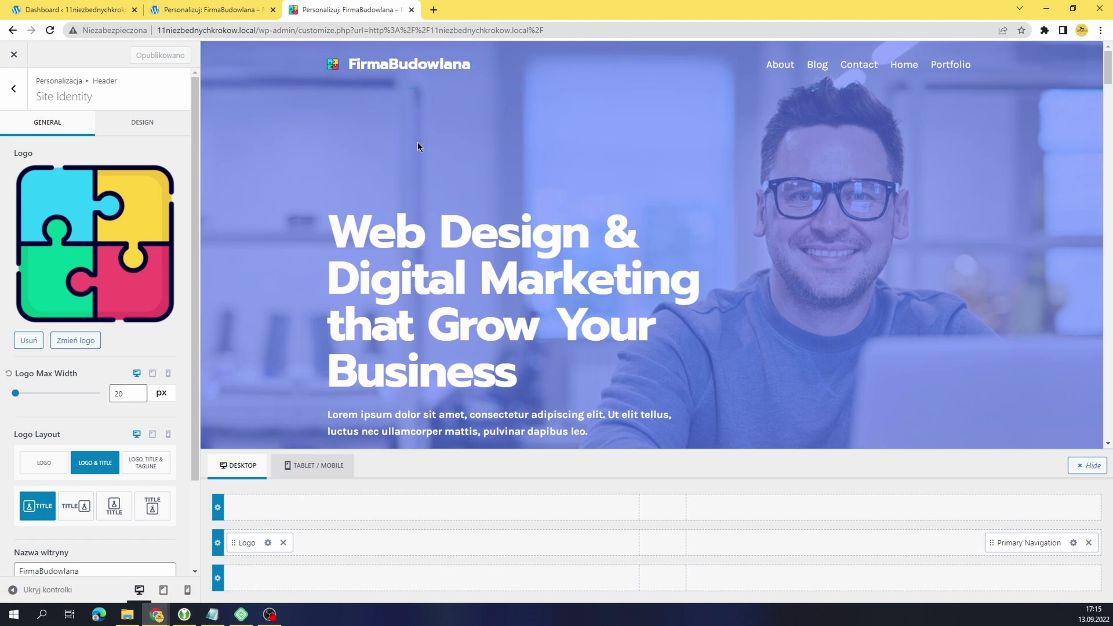